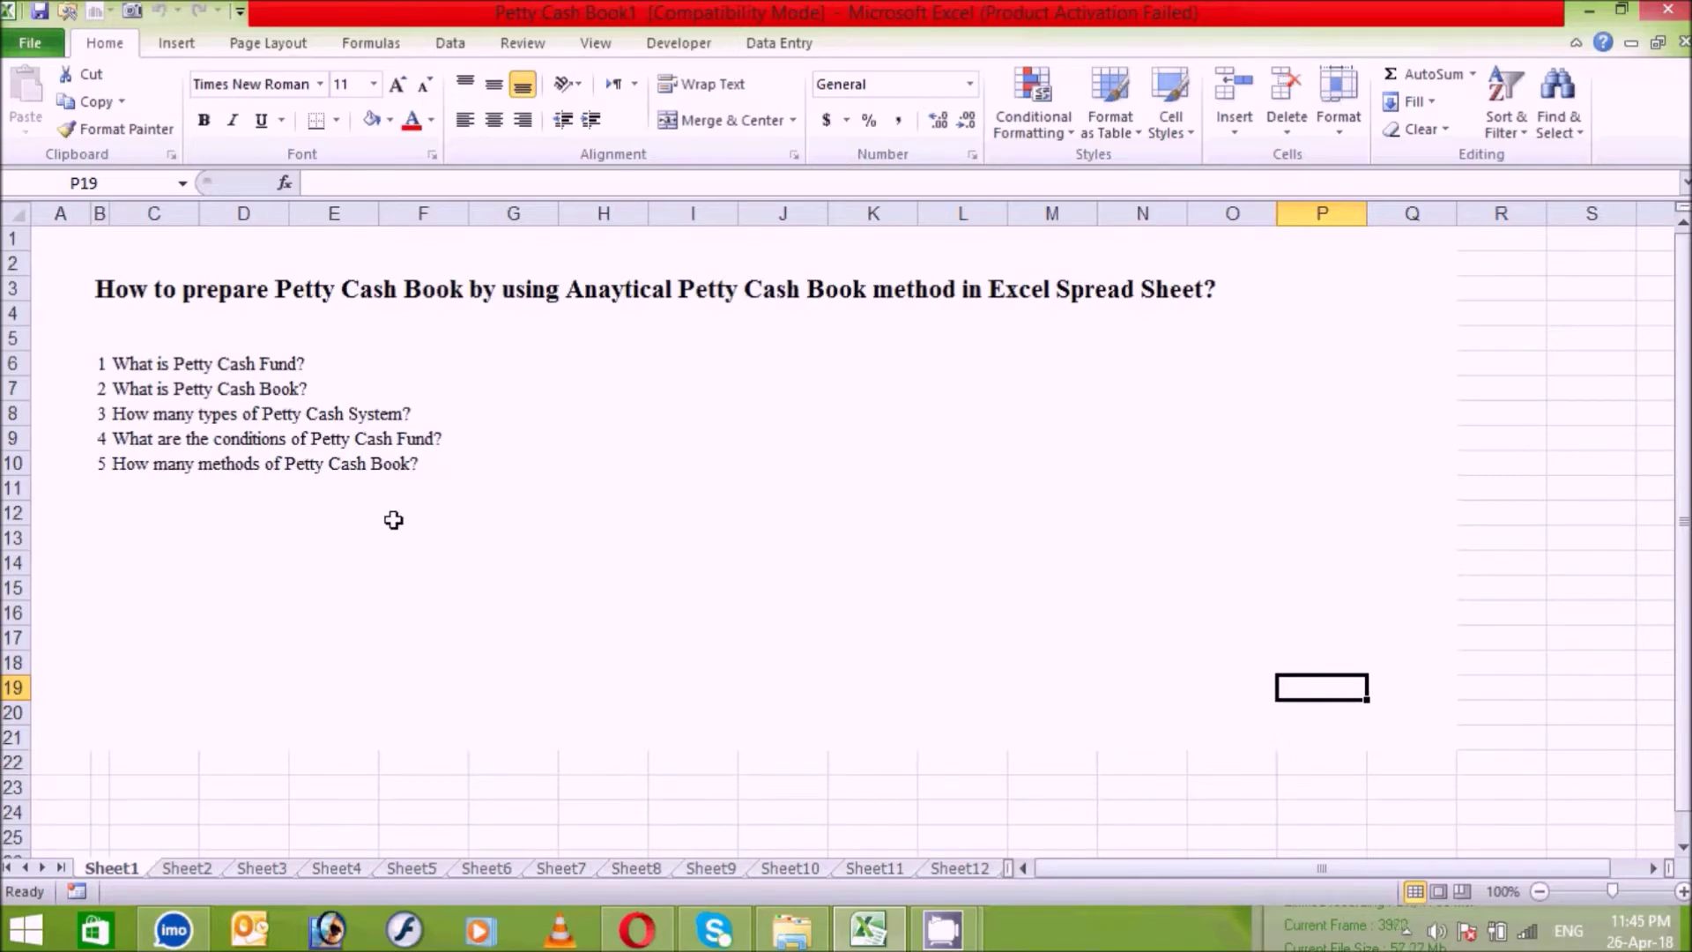
Step: Examine the Analytical Petty Cash Book format on Sheet2, including the Amount received and Expenses Head columns
key("ctrl+Page_Down")
left_click(473, 699)
left_click(772, 696)
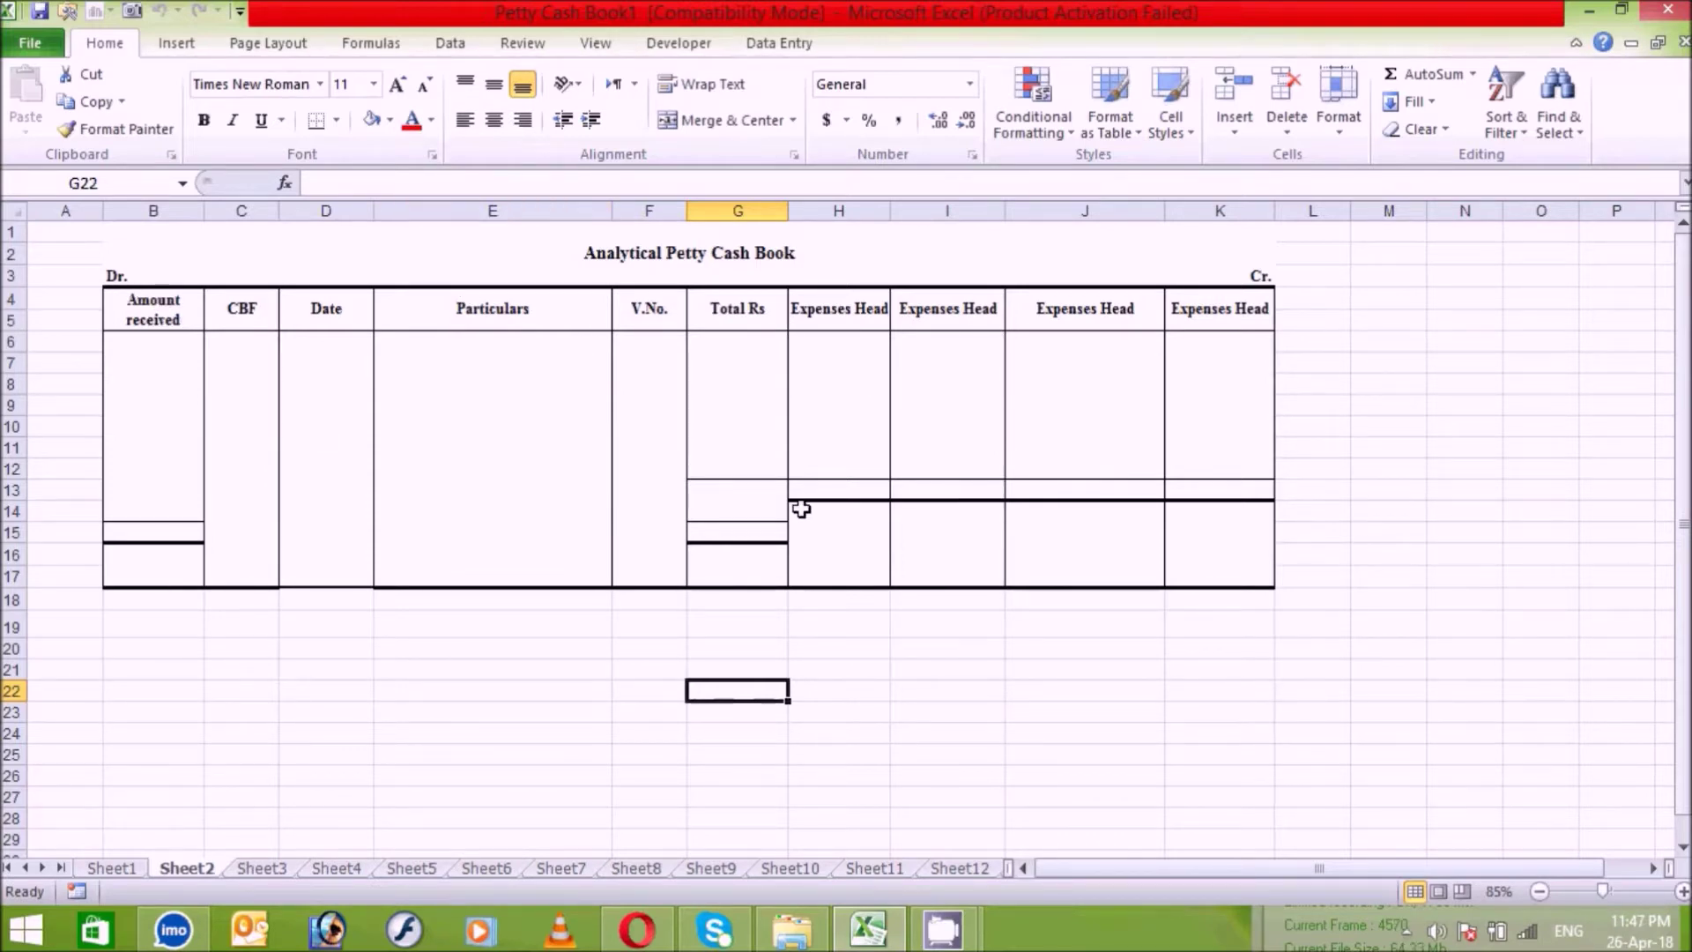
left_click_drag(141, 308, 139, 578)
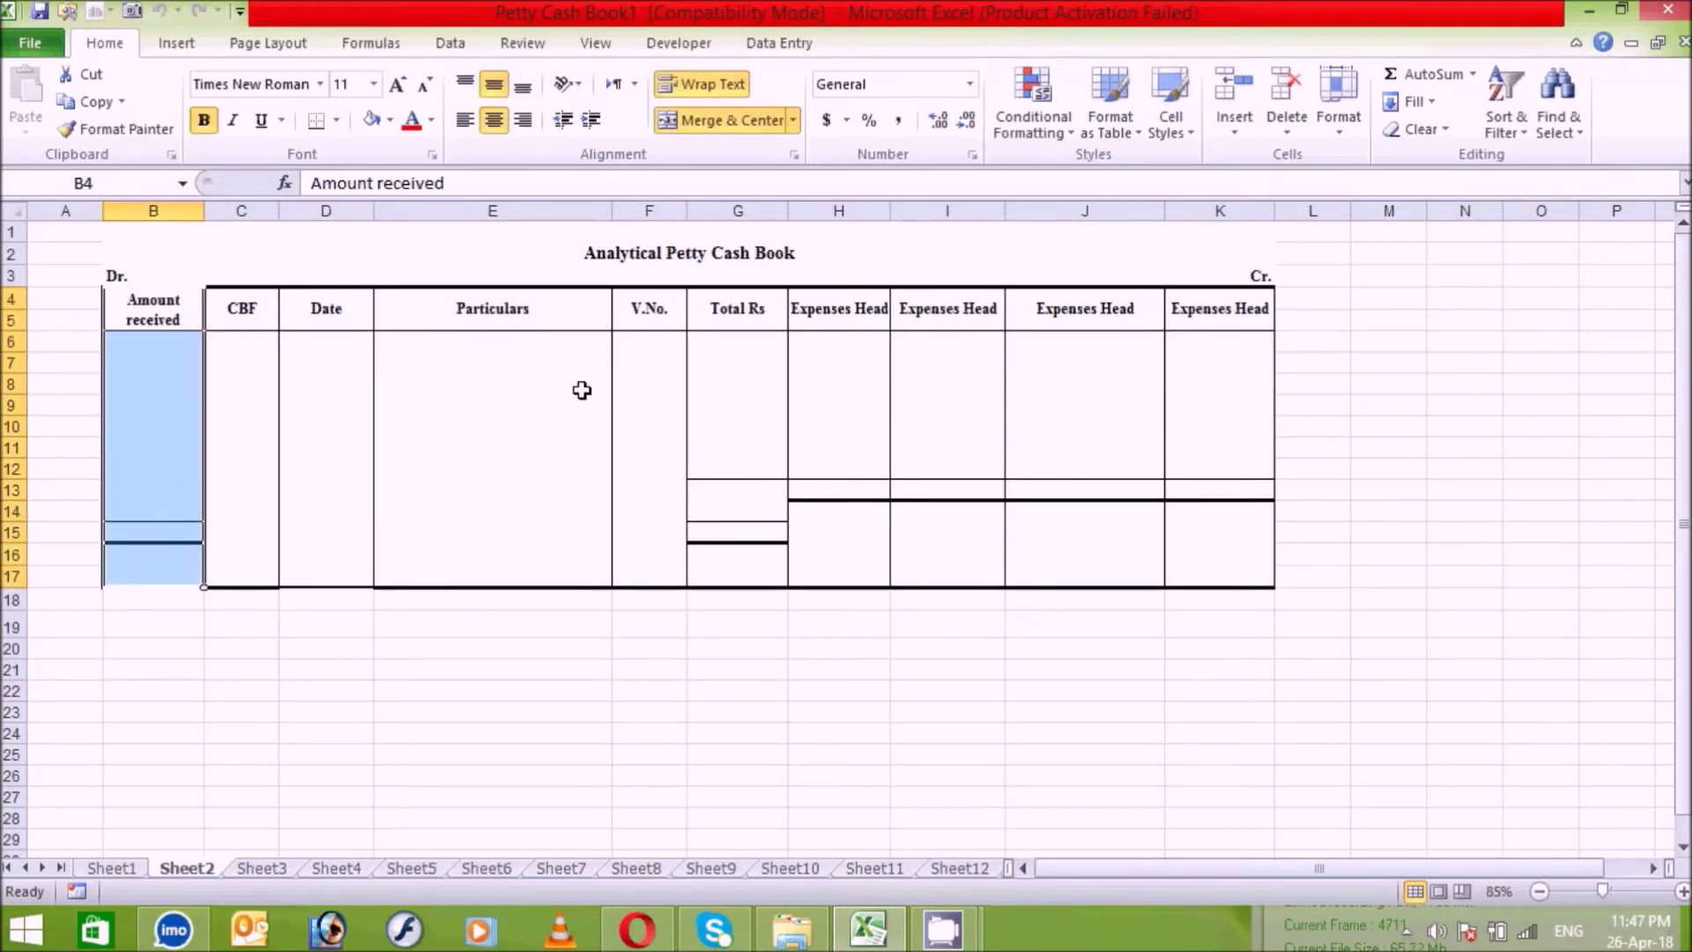
left_click_drag(819, 302, 1205, 575)
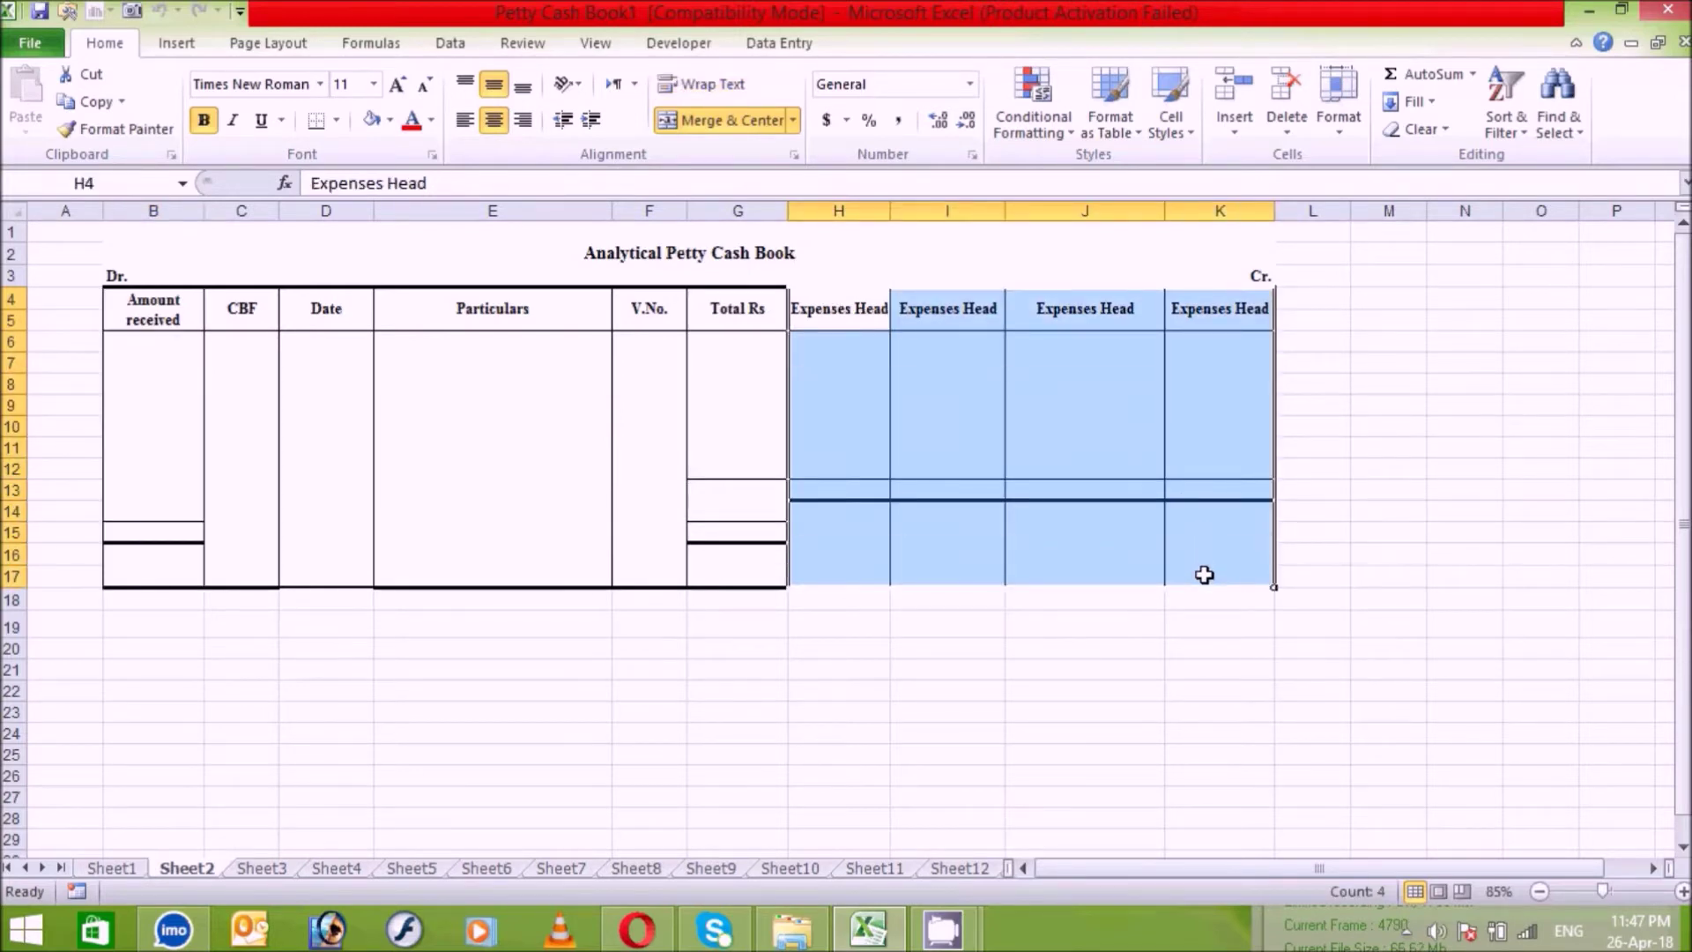
left_click(1347, 455)
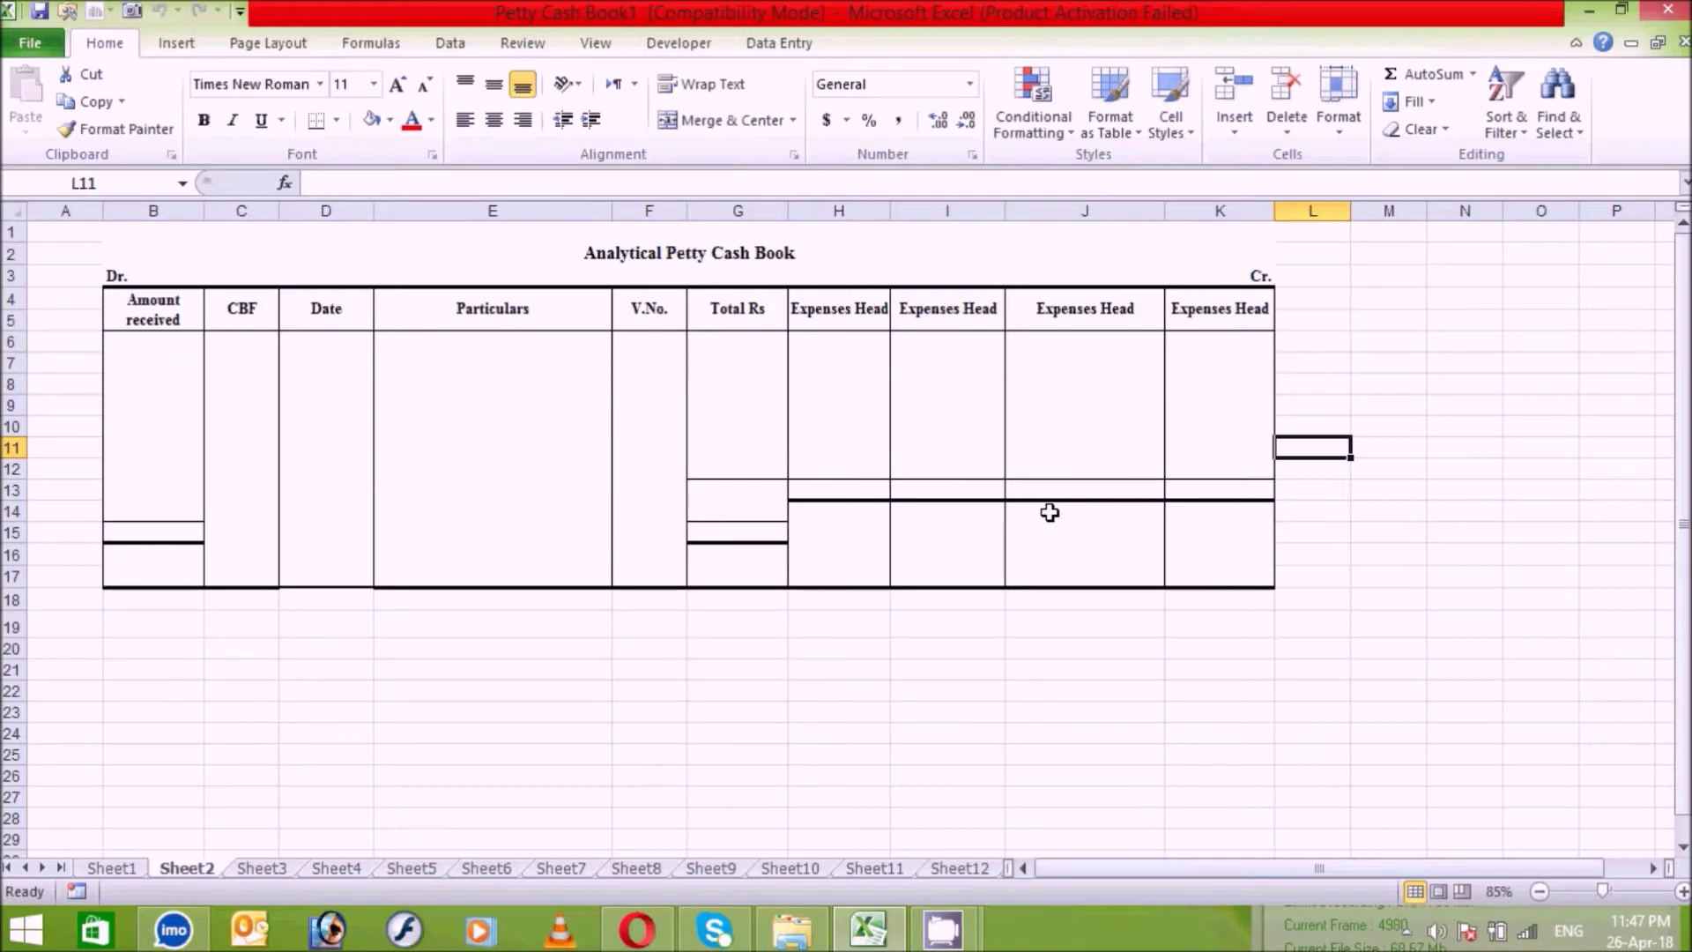
Step: Examine the petty cash fund assumptions and the March 2017 transactions of Excel World Pvt. Ltd. on Sheet3
key("ctrl+Page_Down")
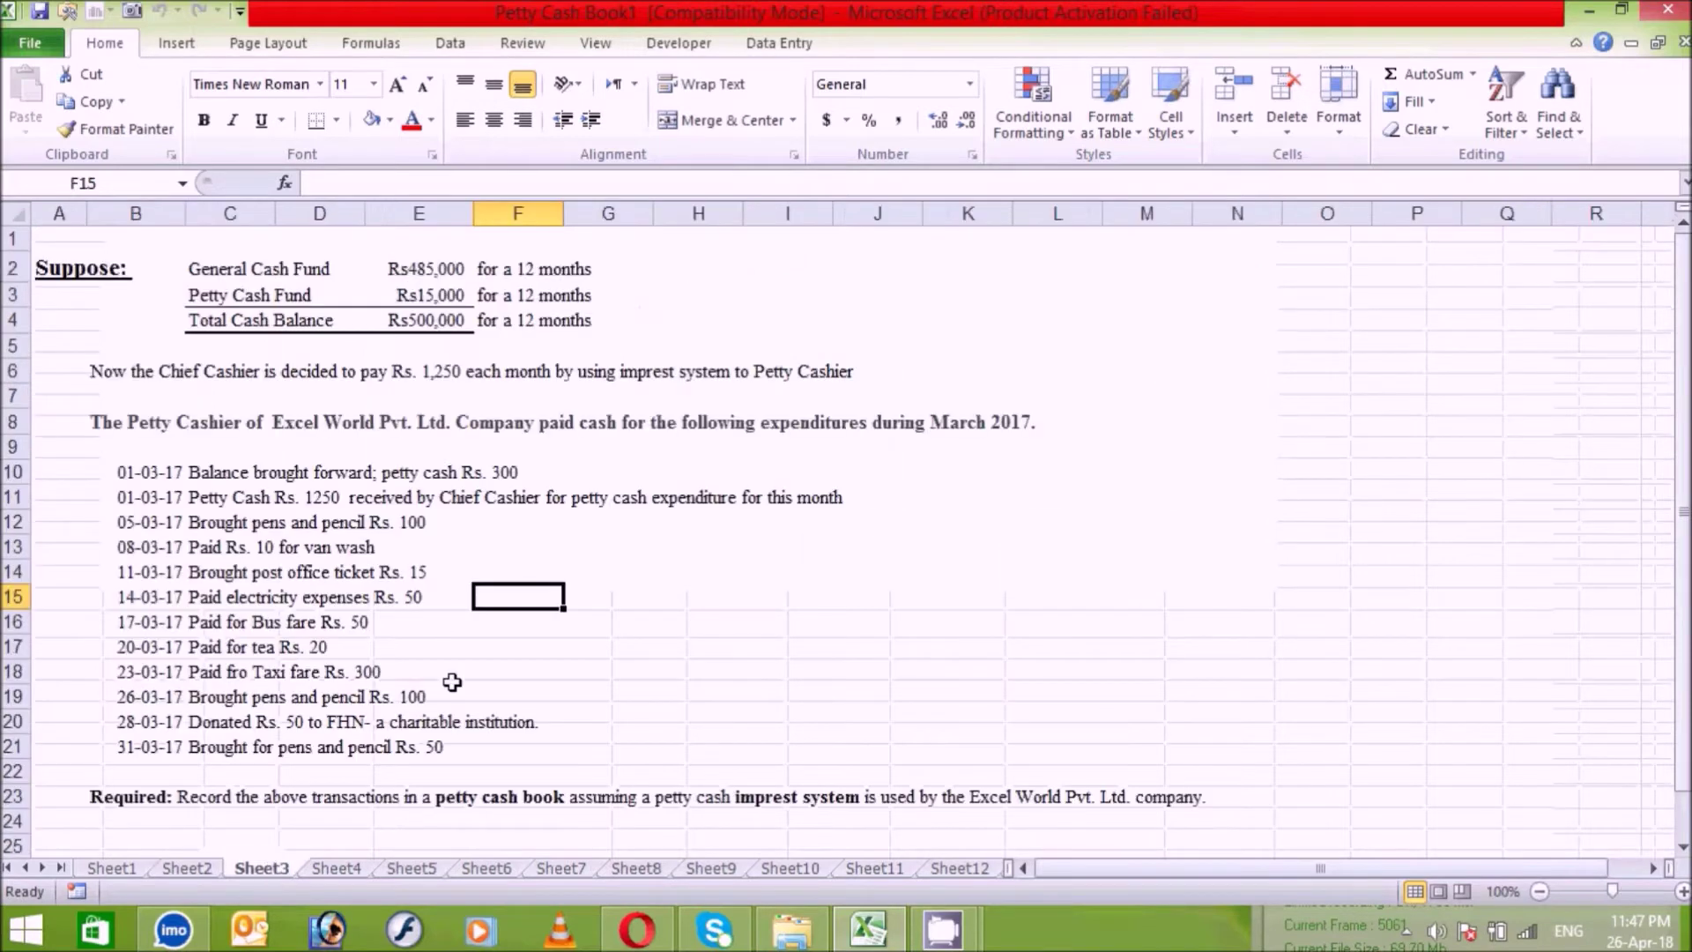
left_click(1415, 638)
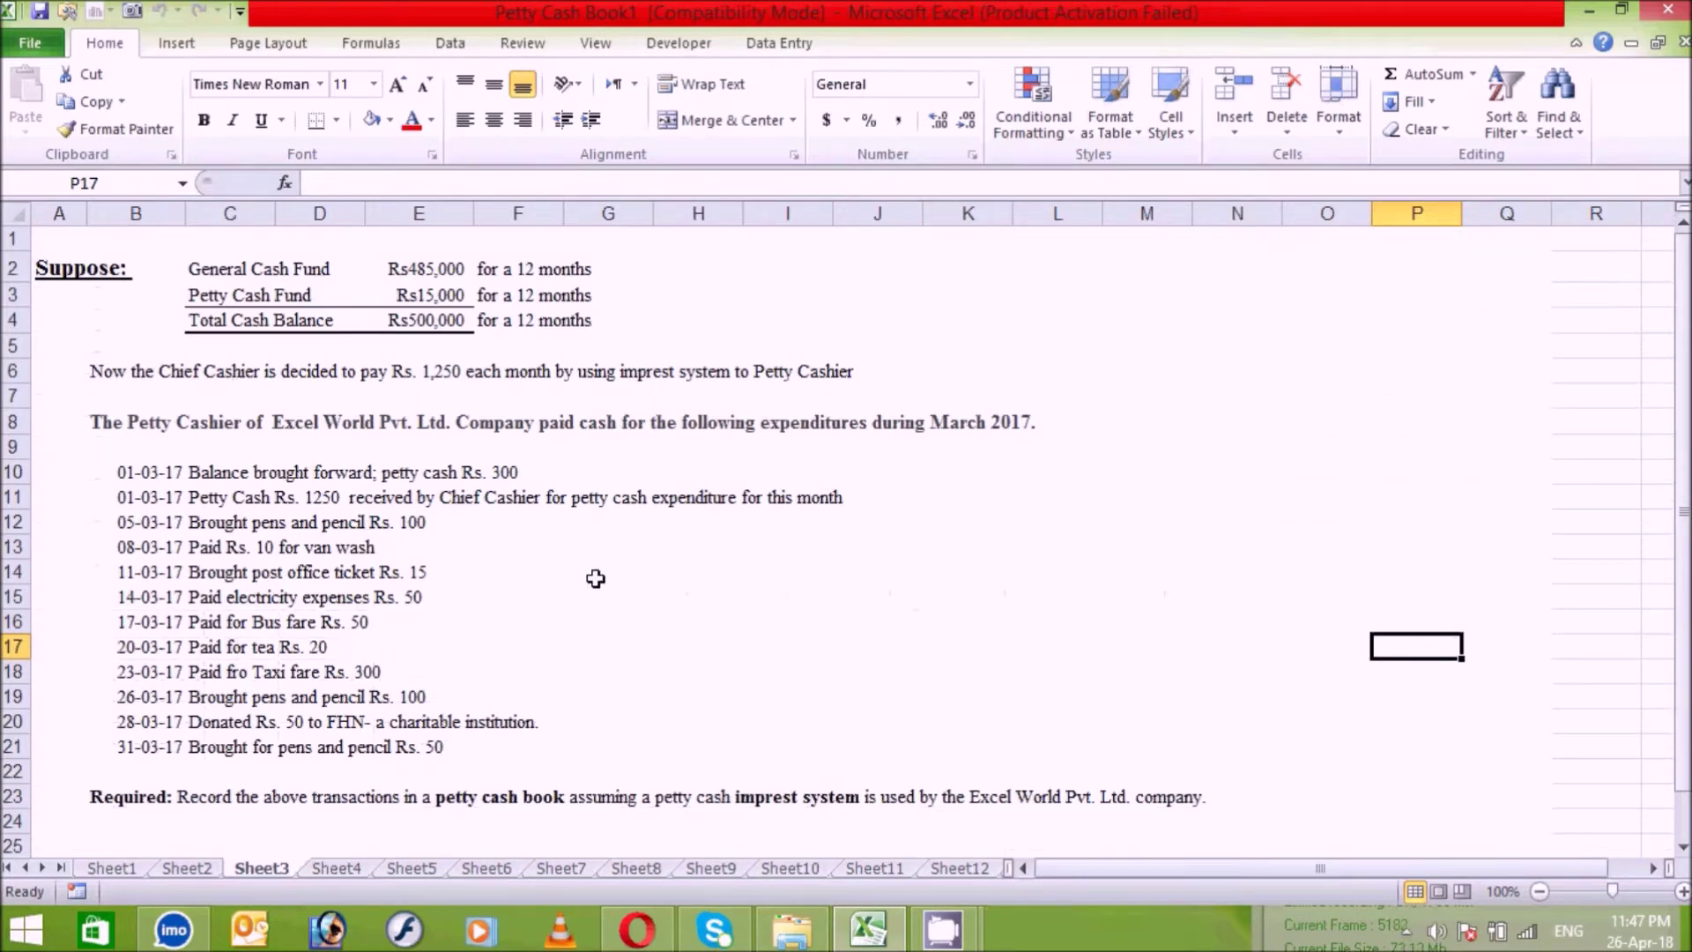
left_click(104, 319)
left_click(710, 557)
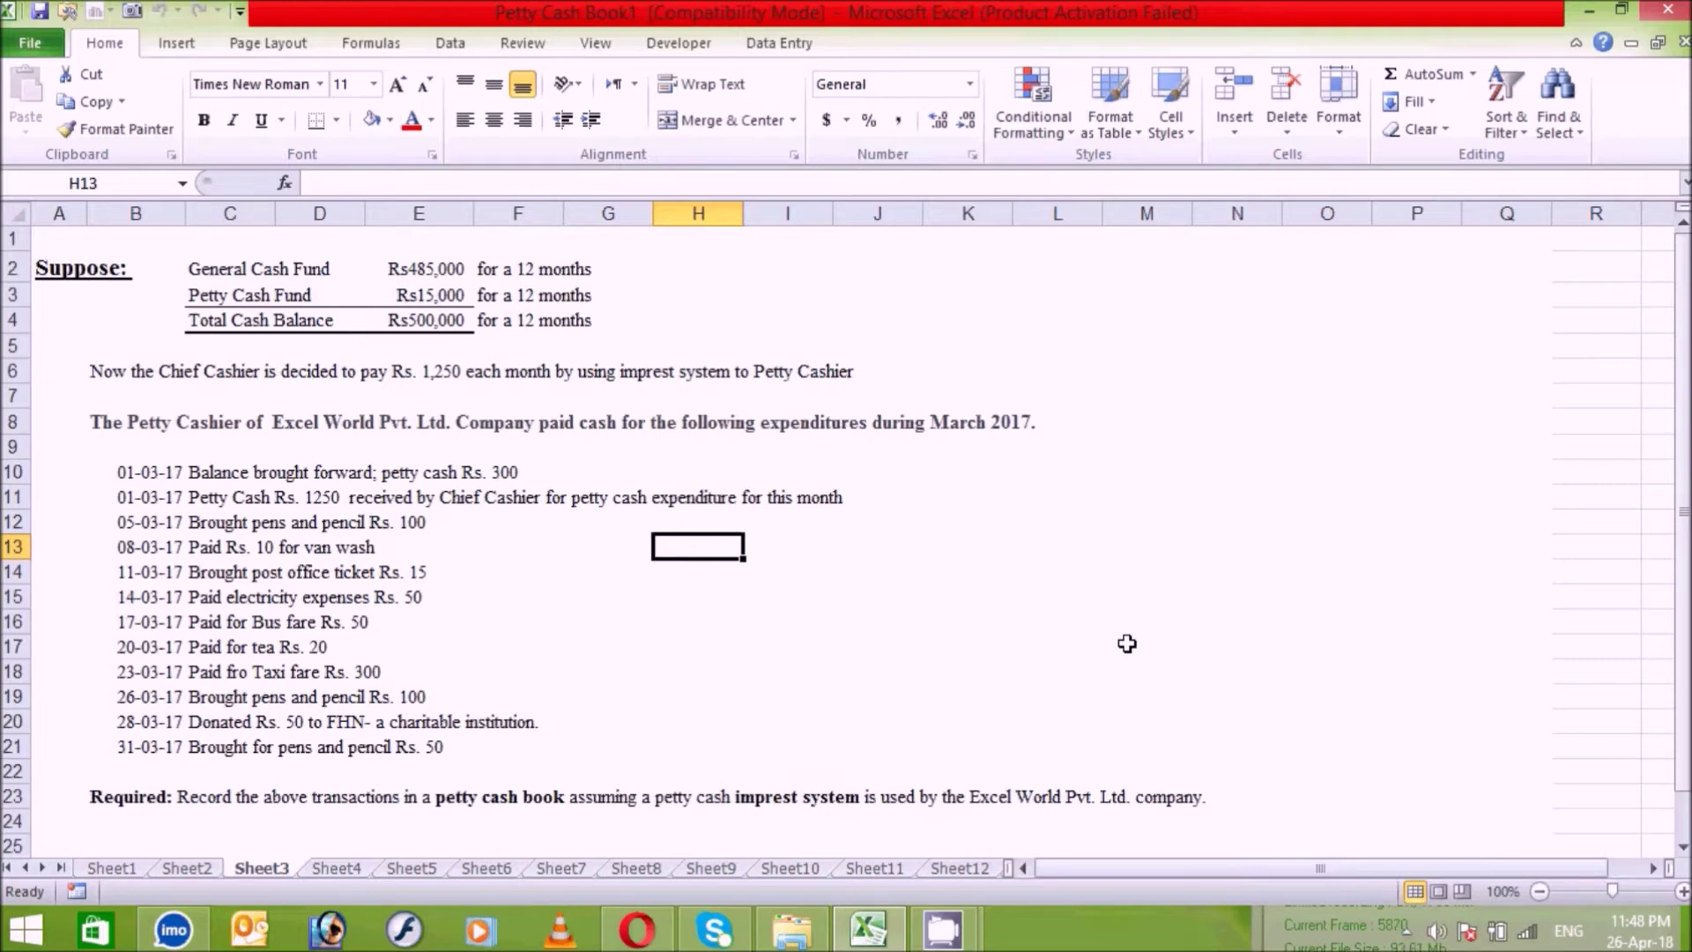
left_click_drag(94, 421, 969, 772)
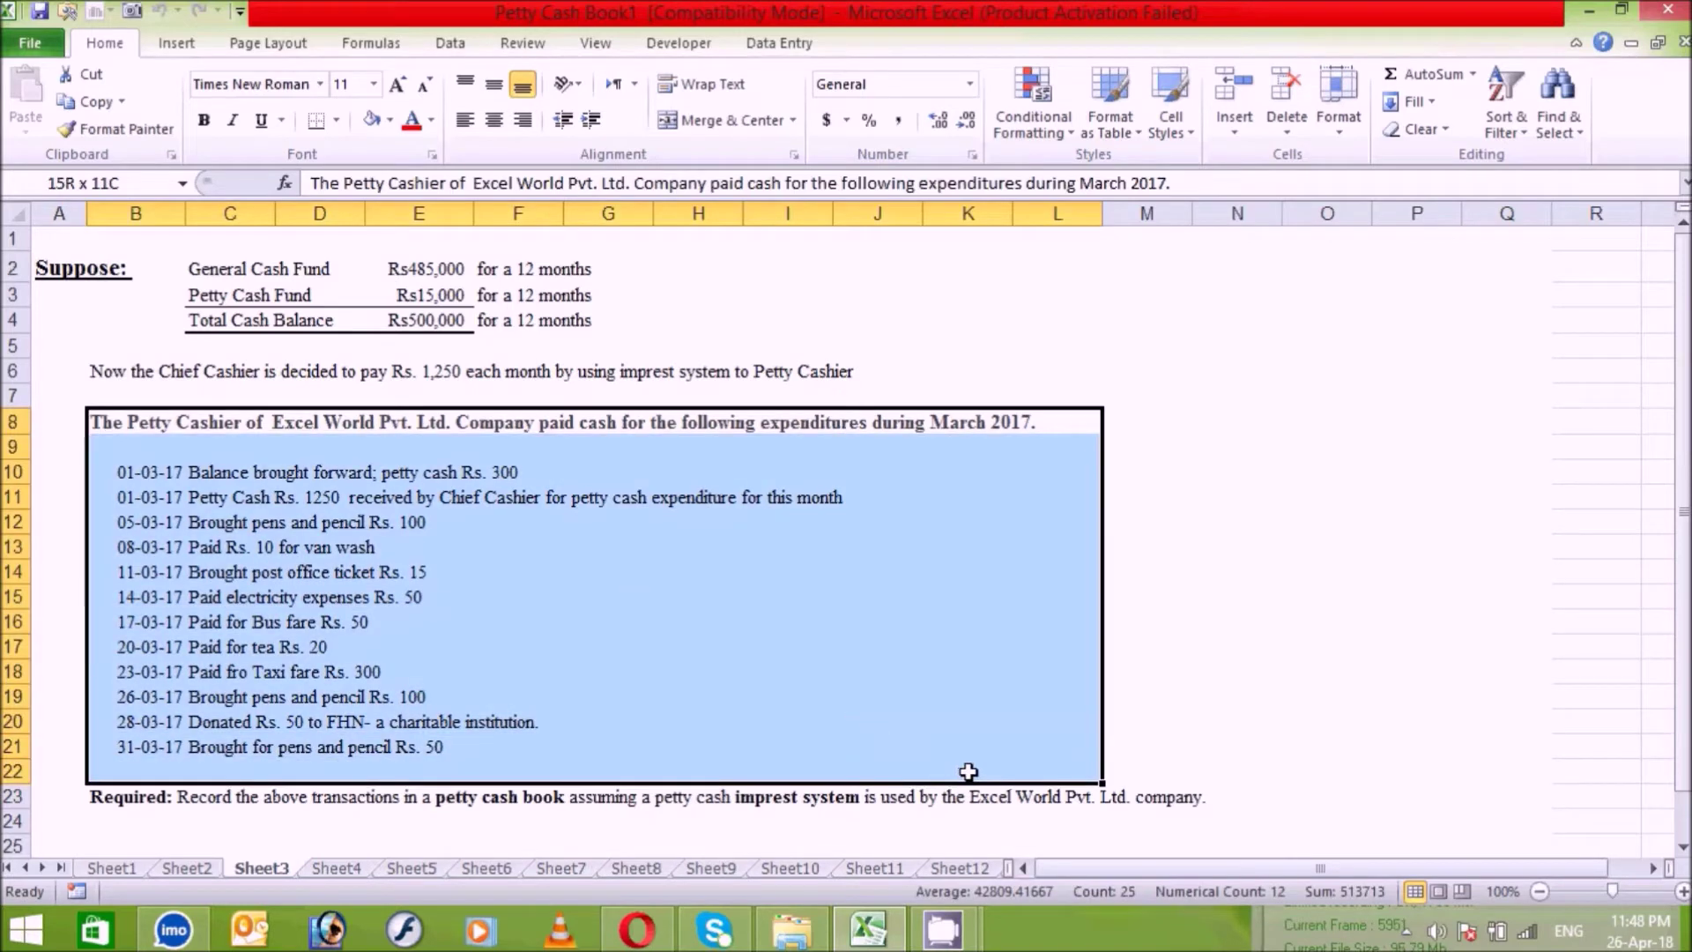
left_click_drag(163, 266, 925, 370)
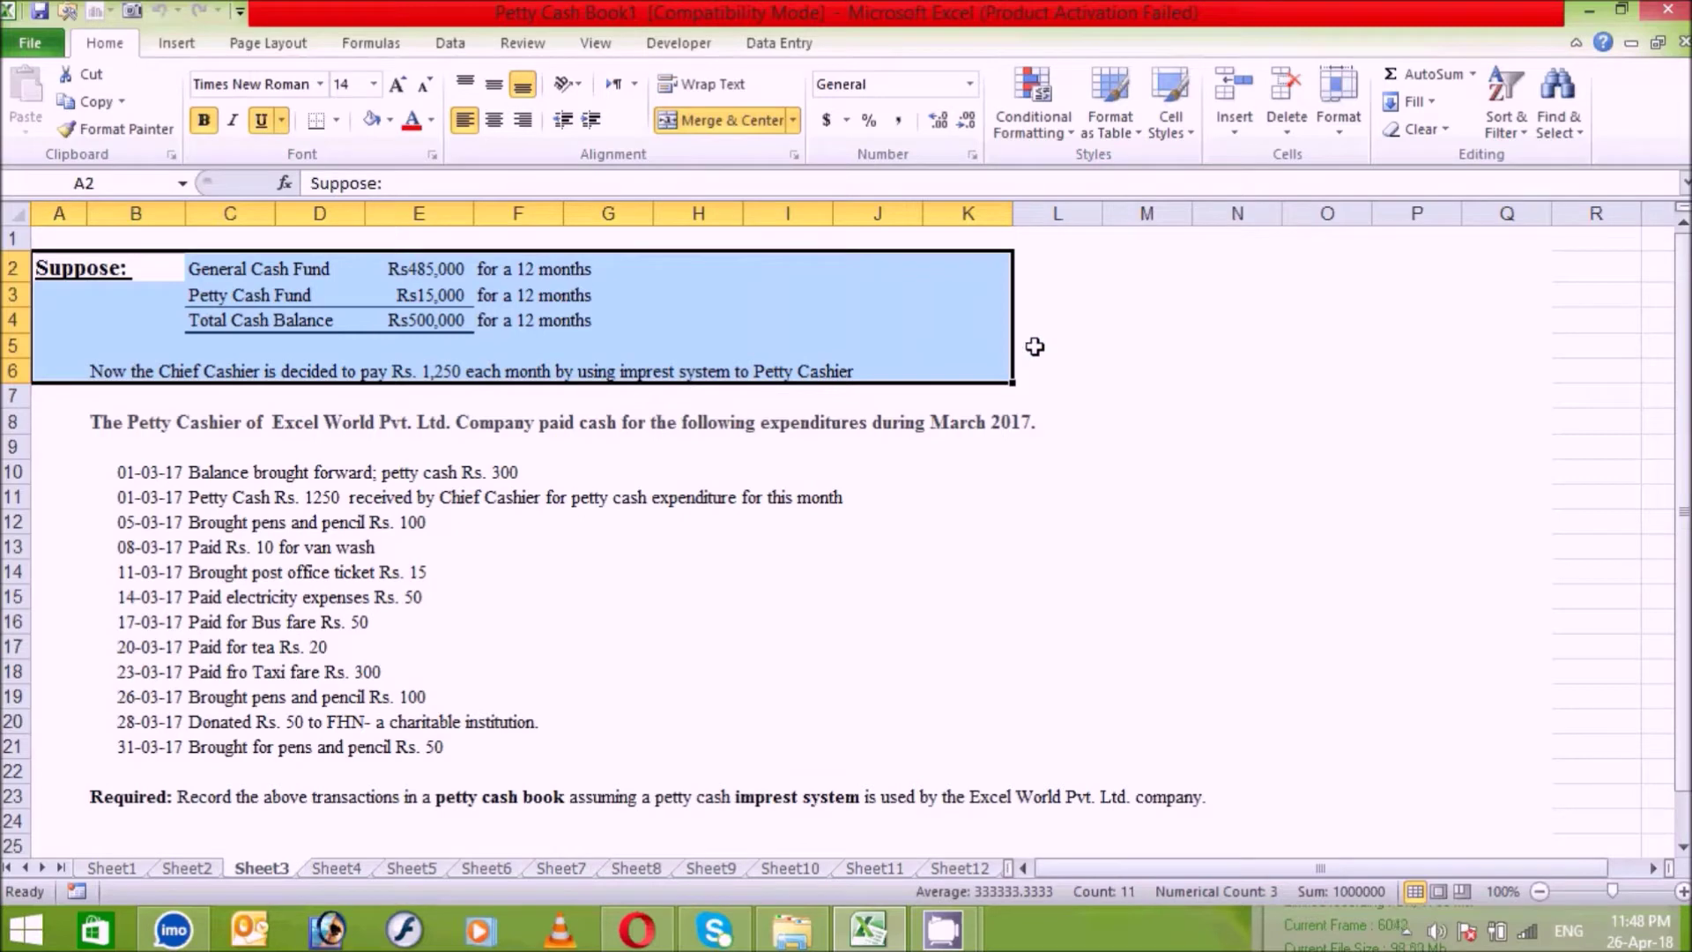
left_click(1008, 524)
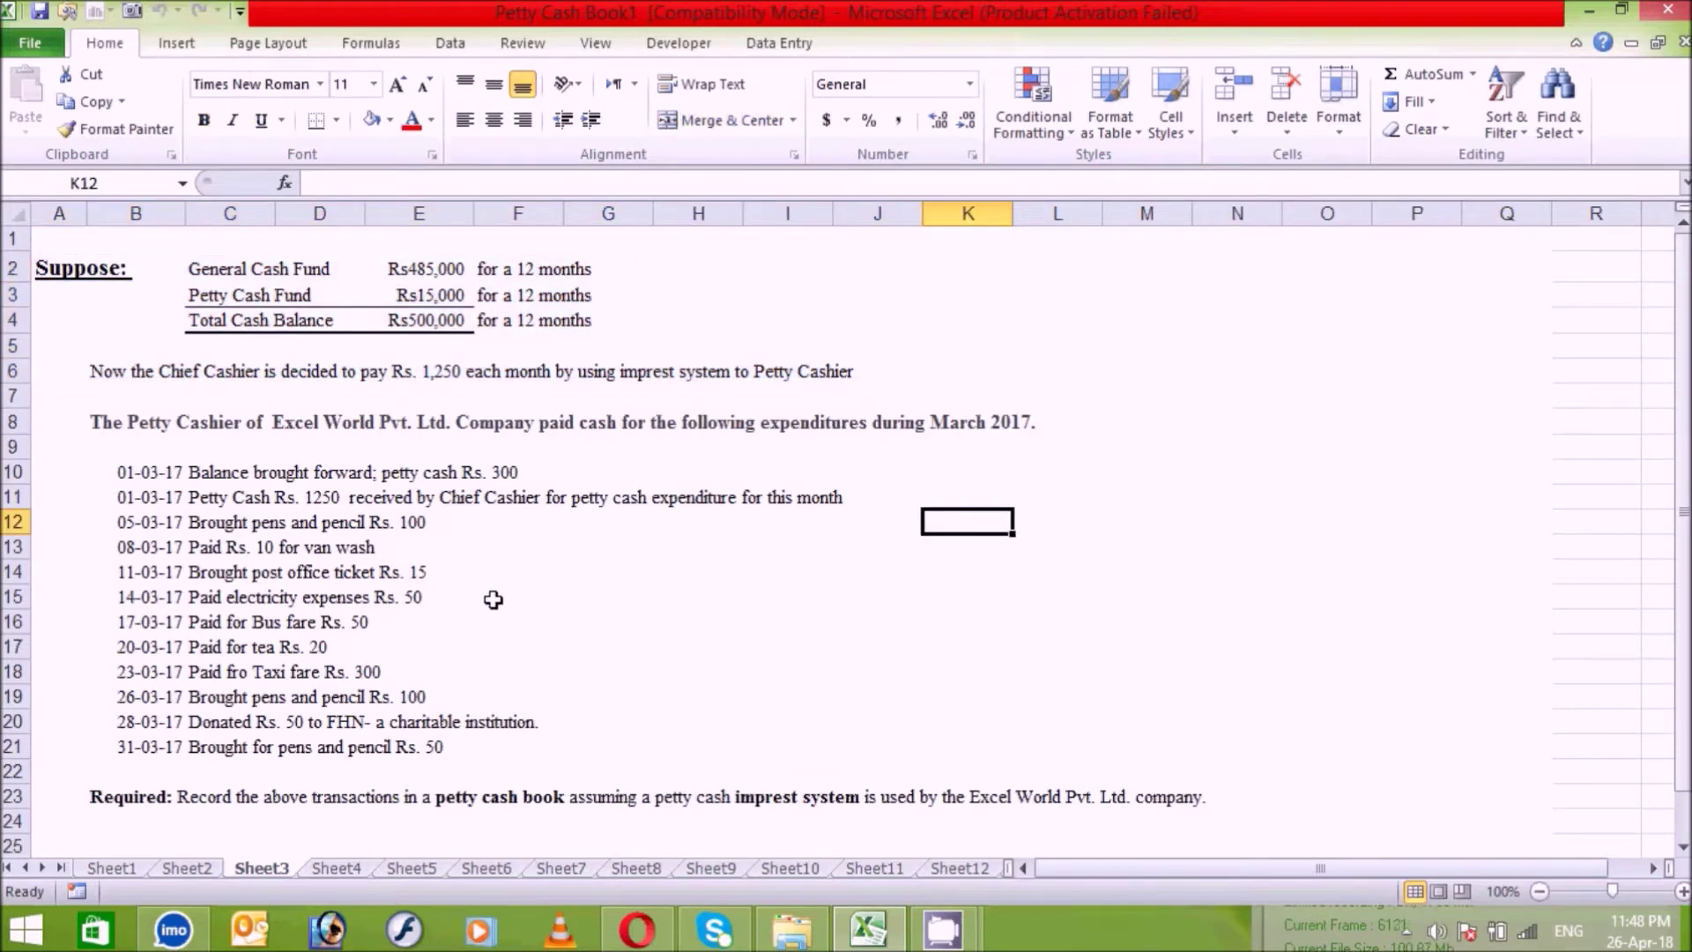
left_click(791, 649)
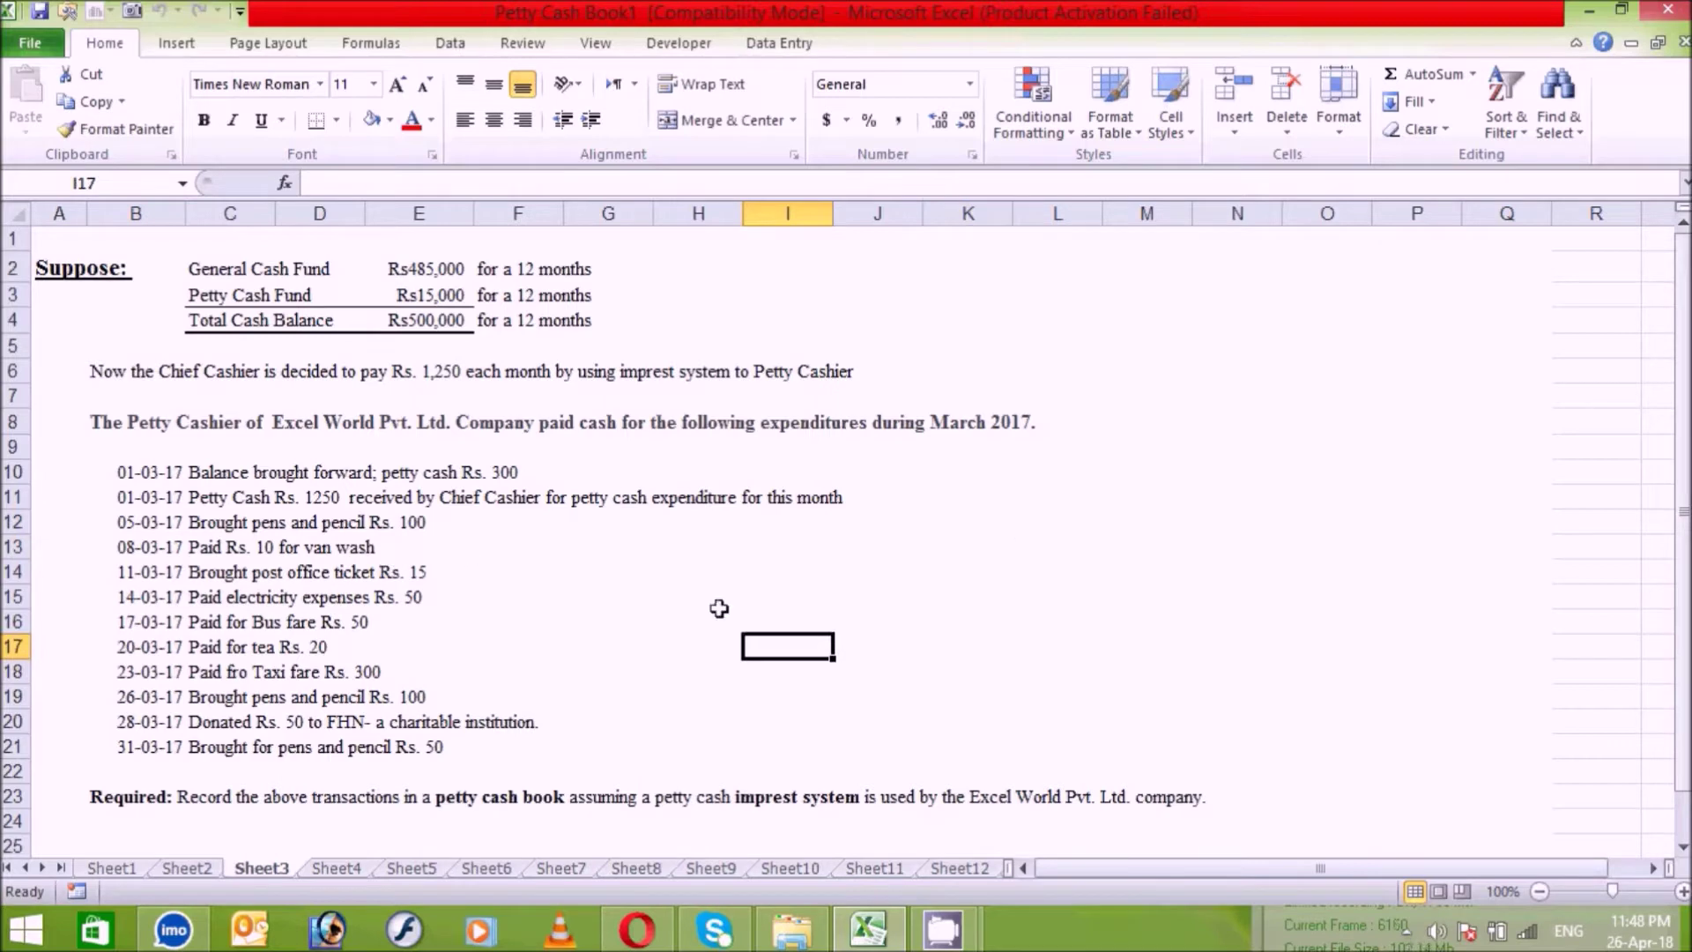
left_click(760, 596)
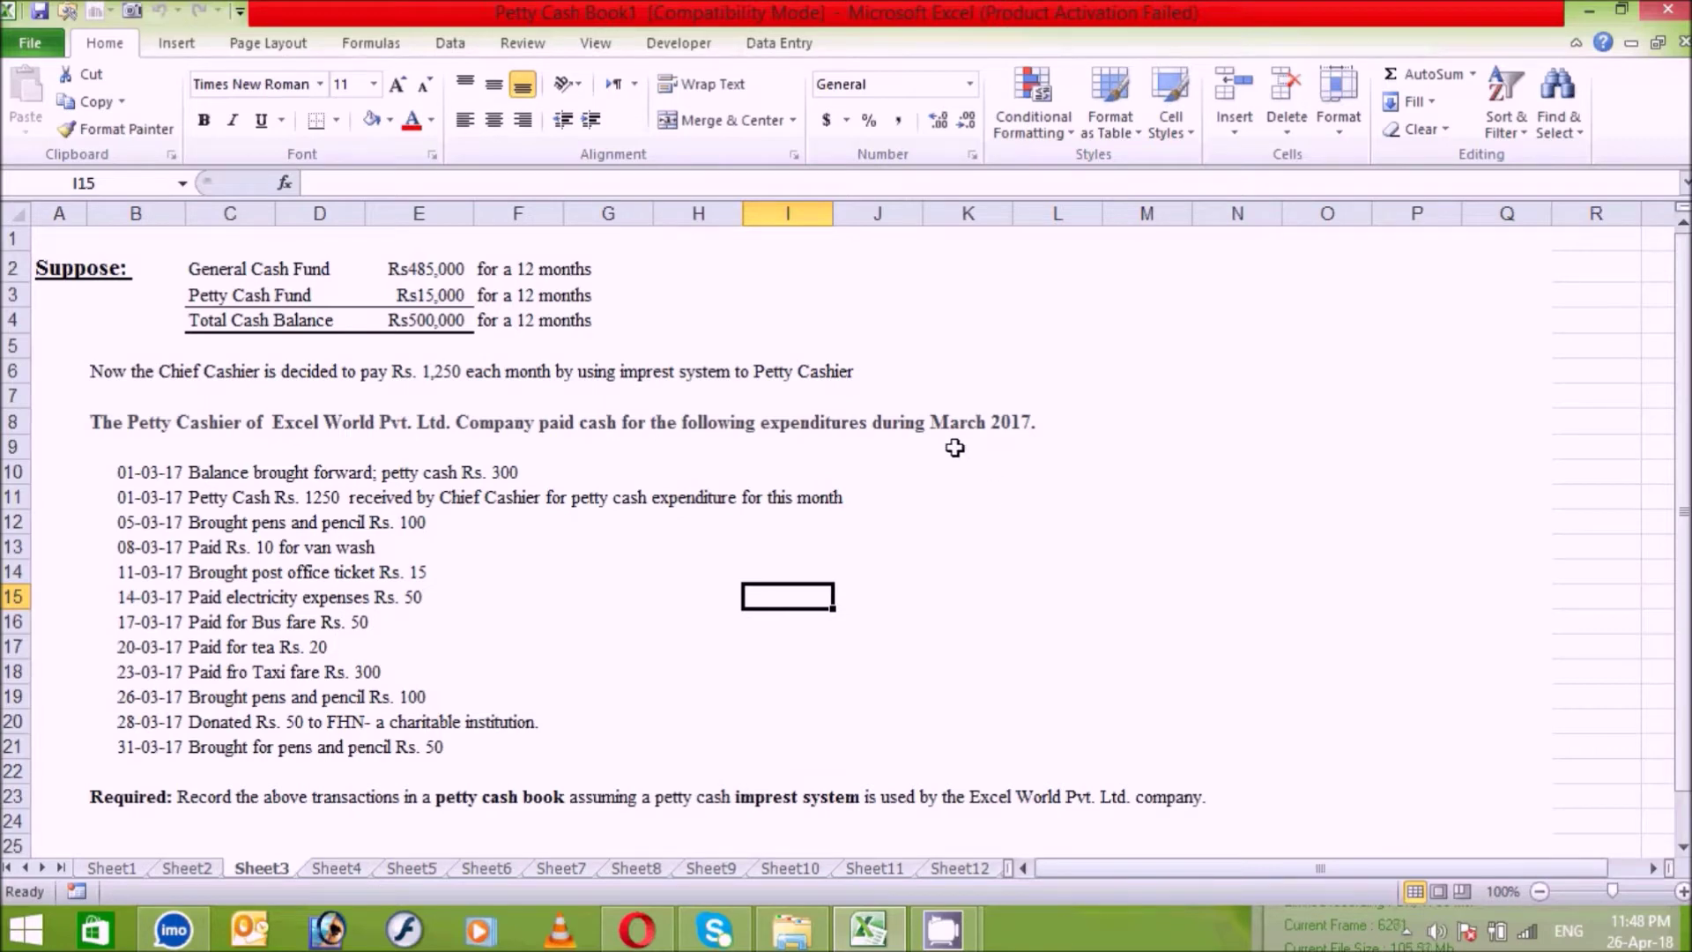
left_click(519, 643)
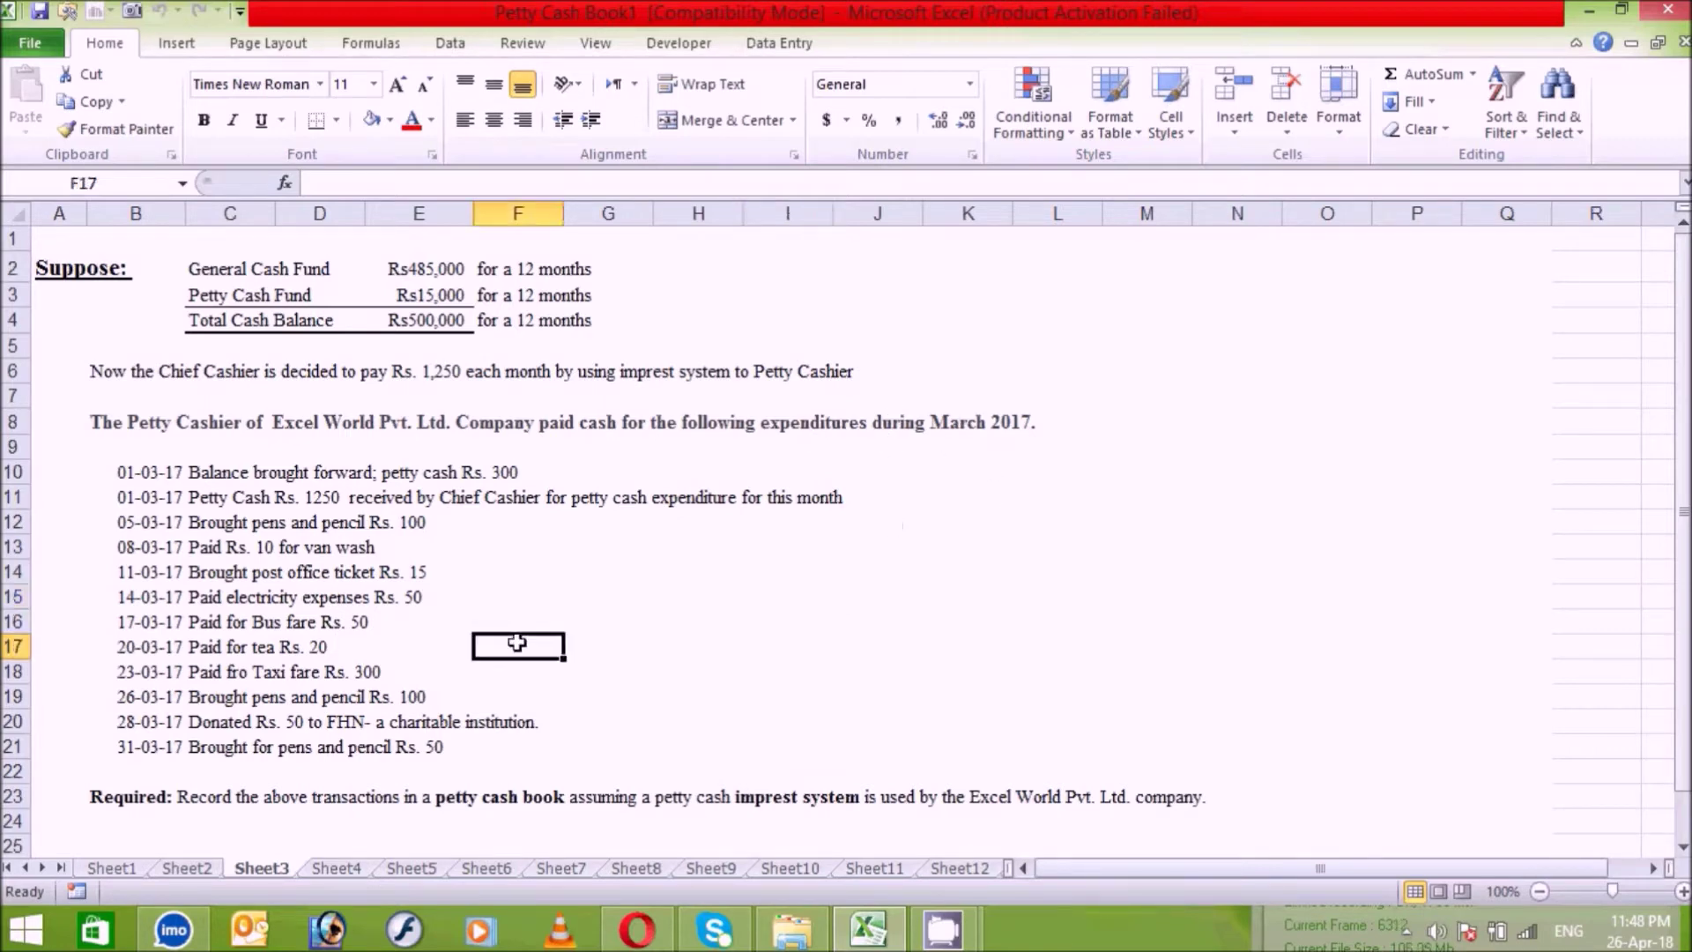
left_click(755, 744)
left_click(640, 716)
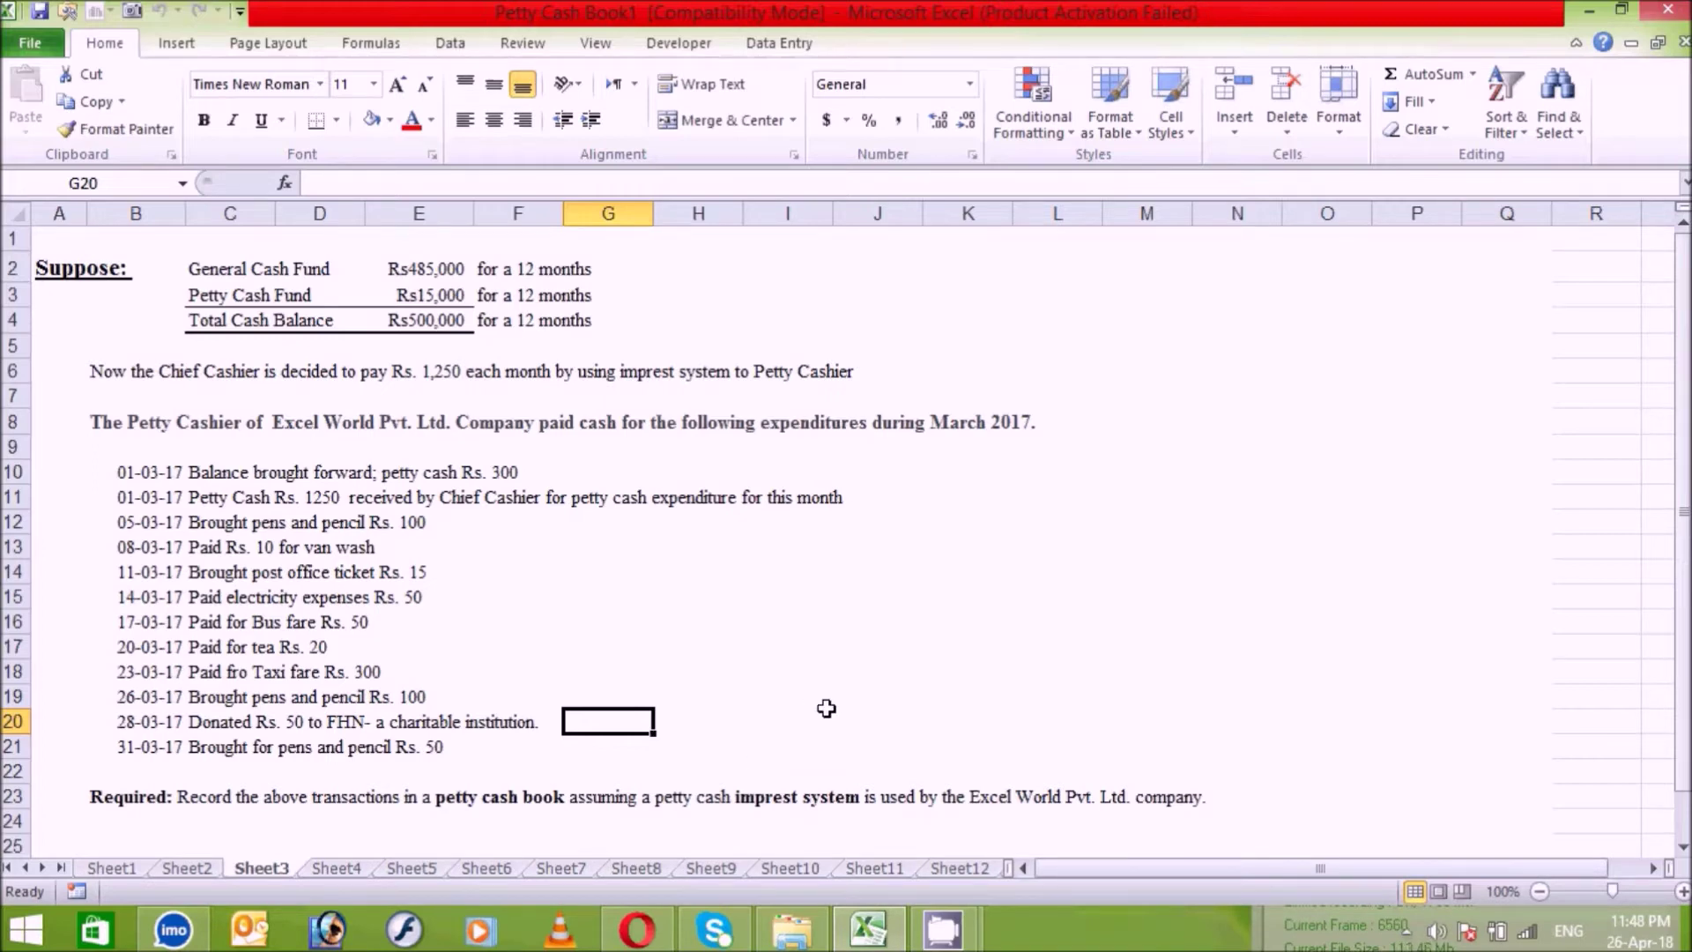
left_click(865, 703)
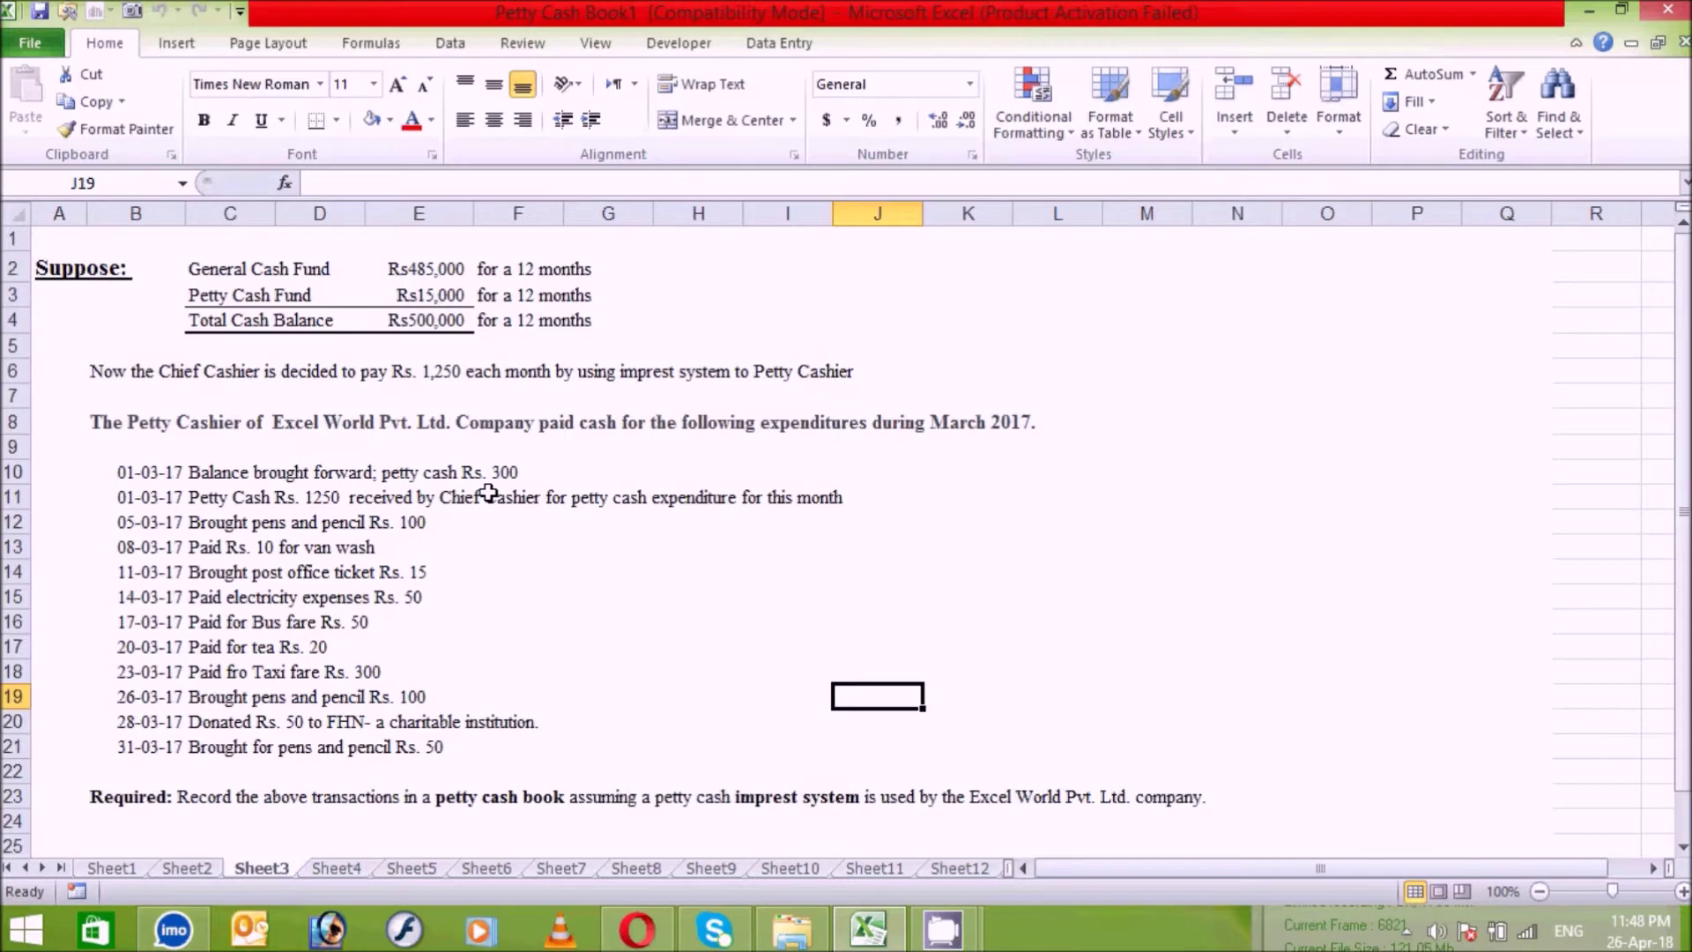
left_click(519, 646)
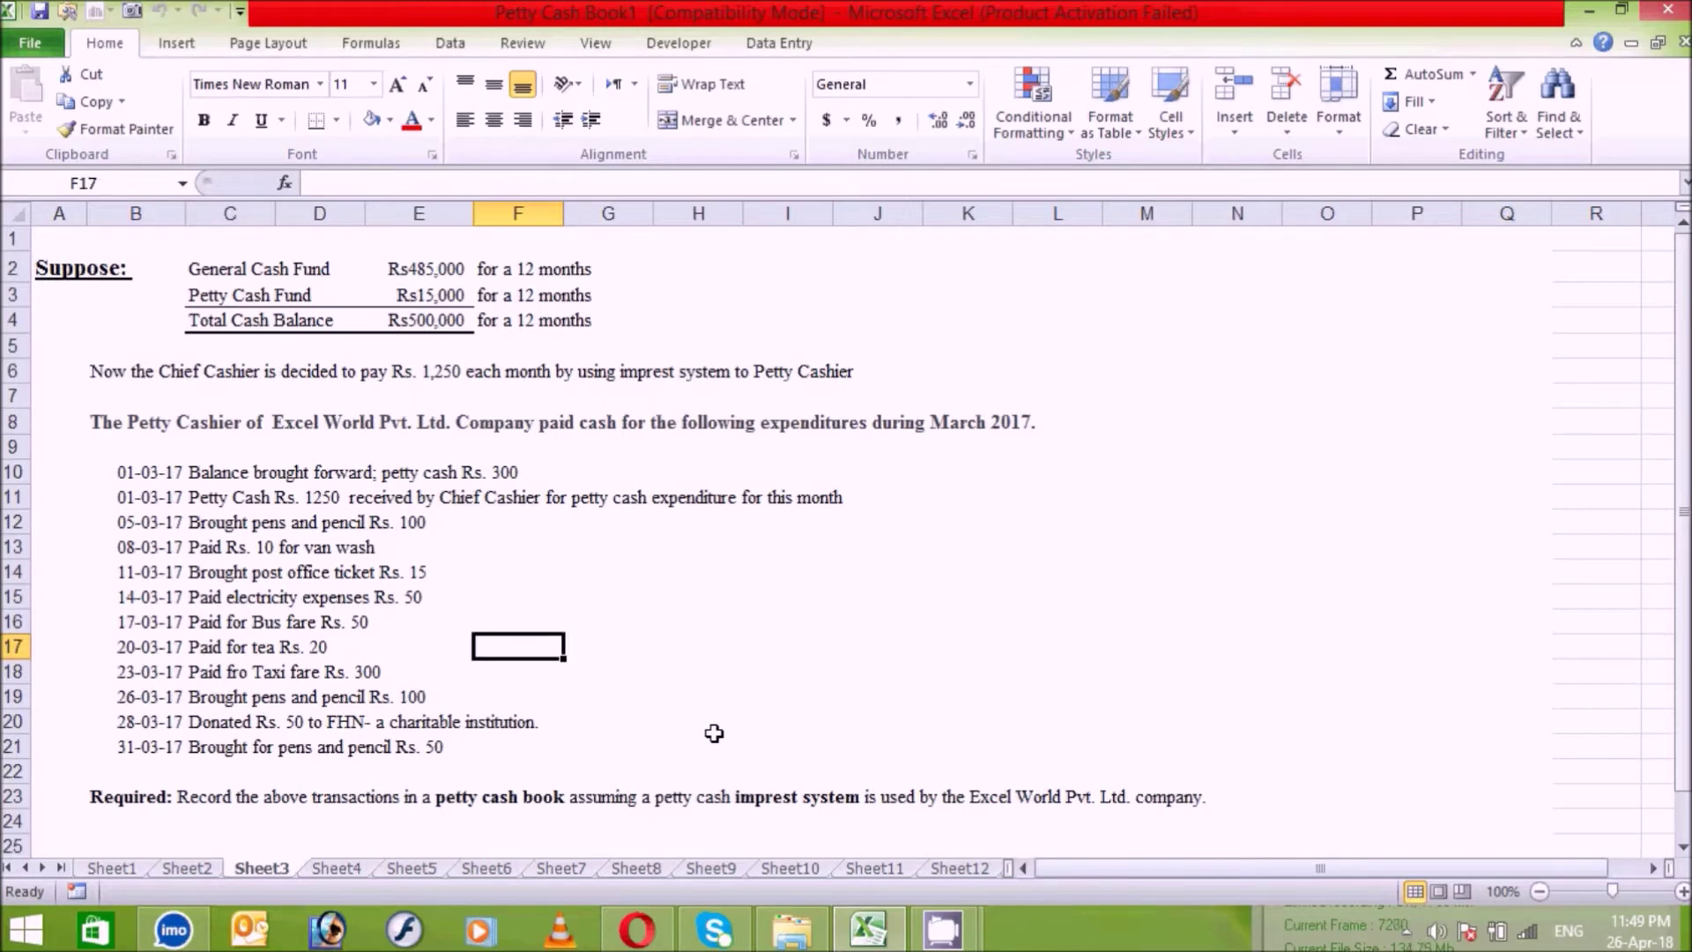
Step: On Sheet5, enter the account "Balance b/d" in K3 with the amount 300 in L3
left_click(335, 870)
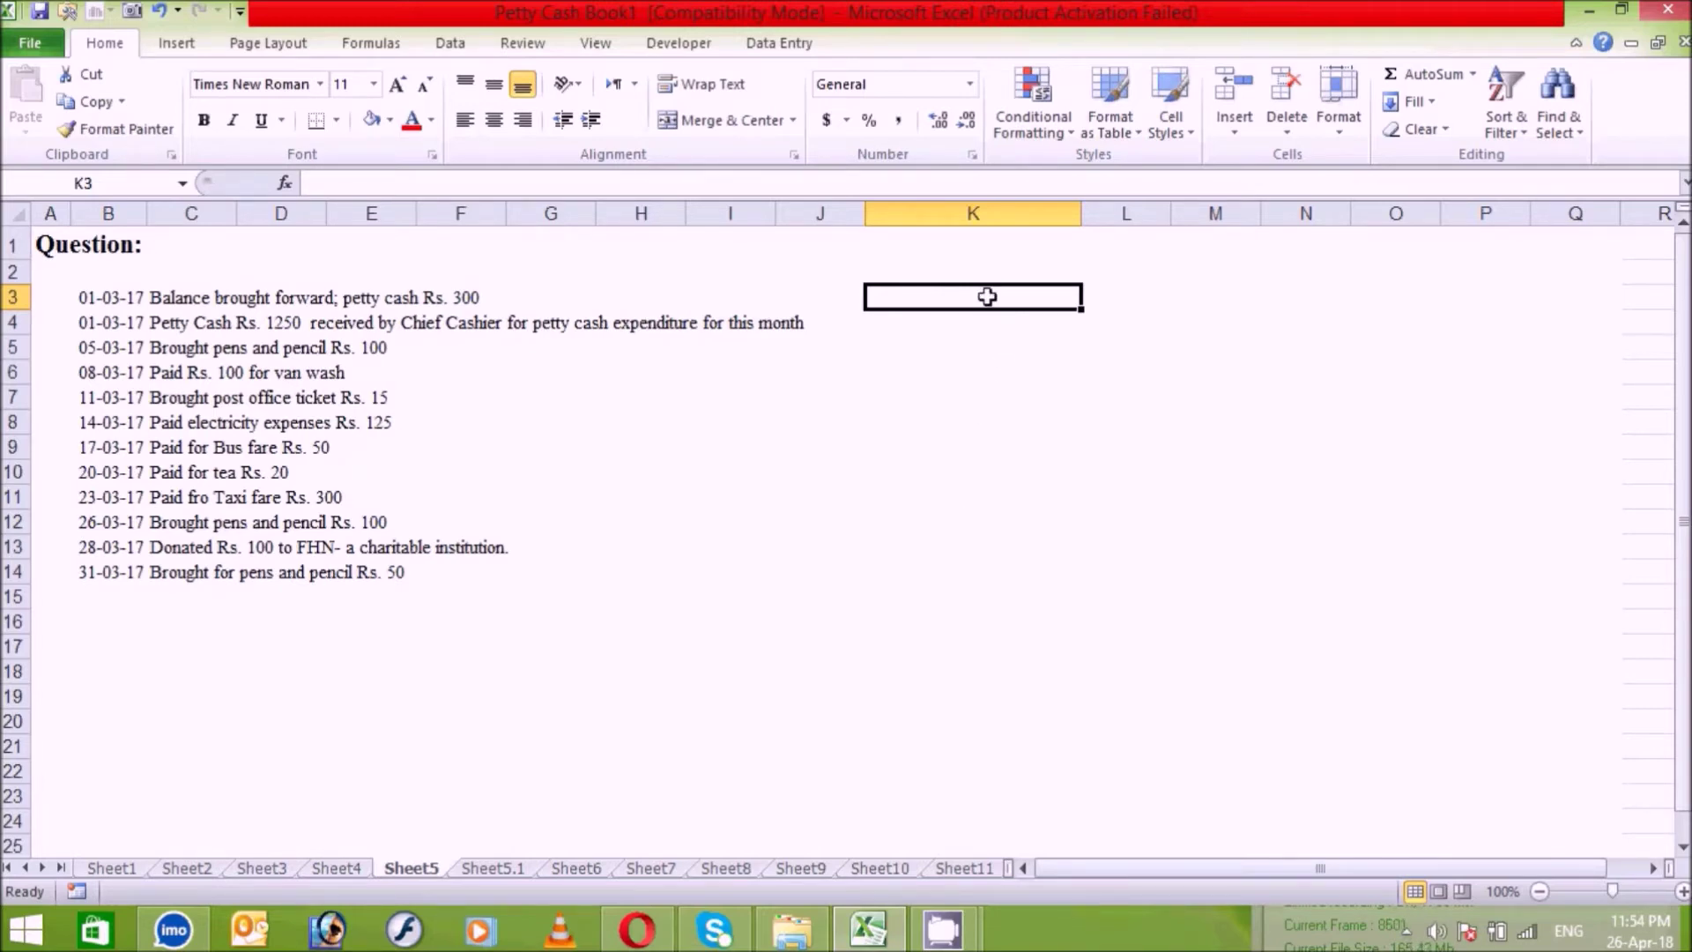
type("B")
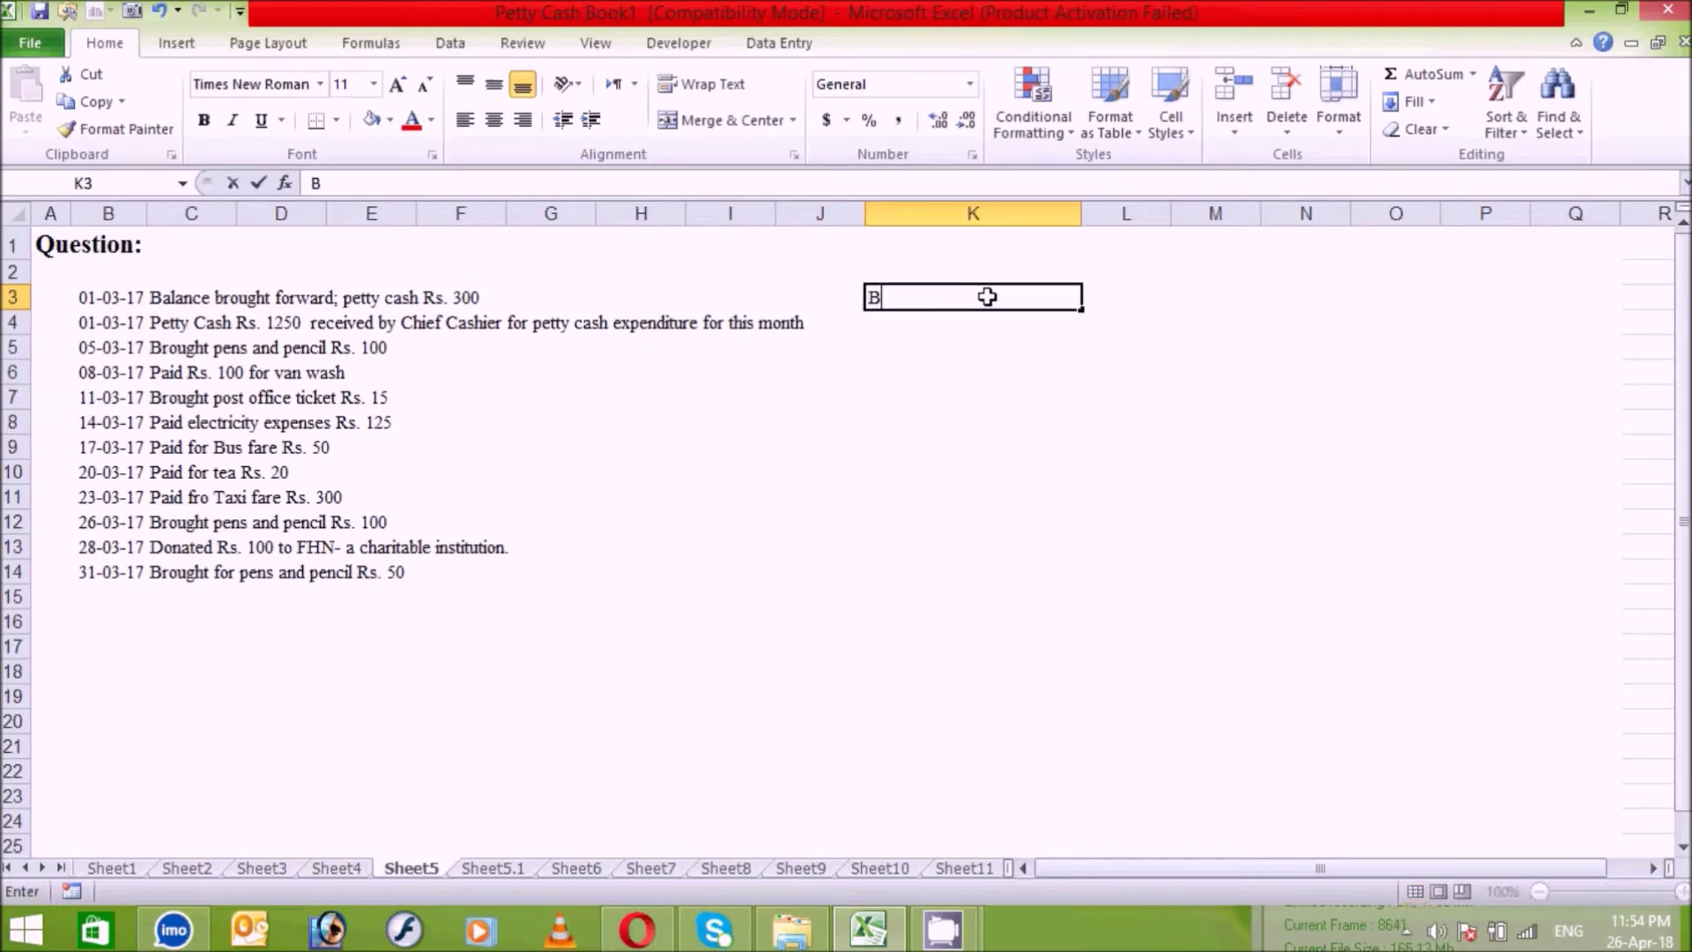
type("alance b/d")
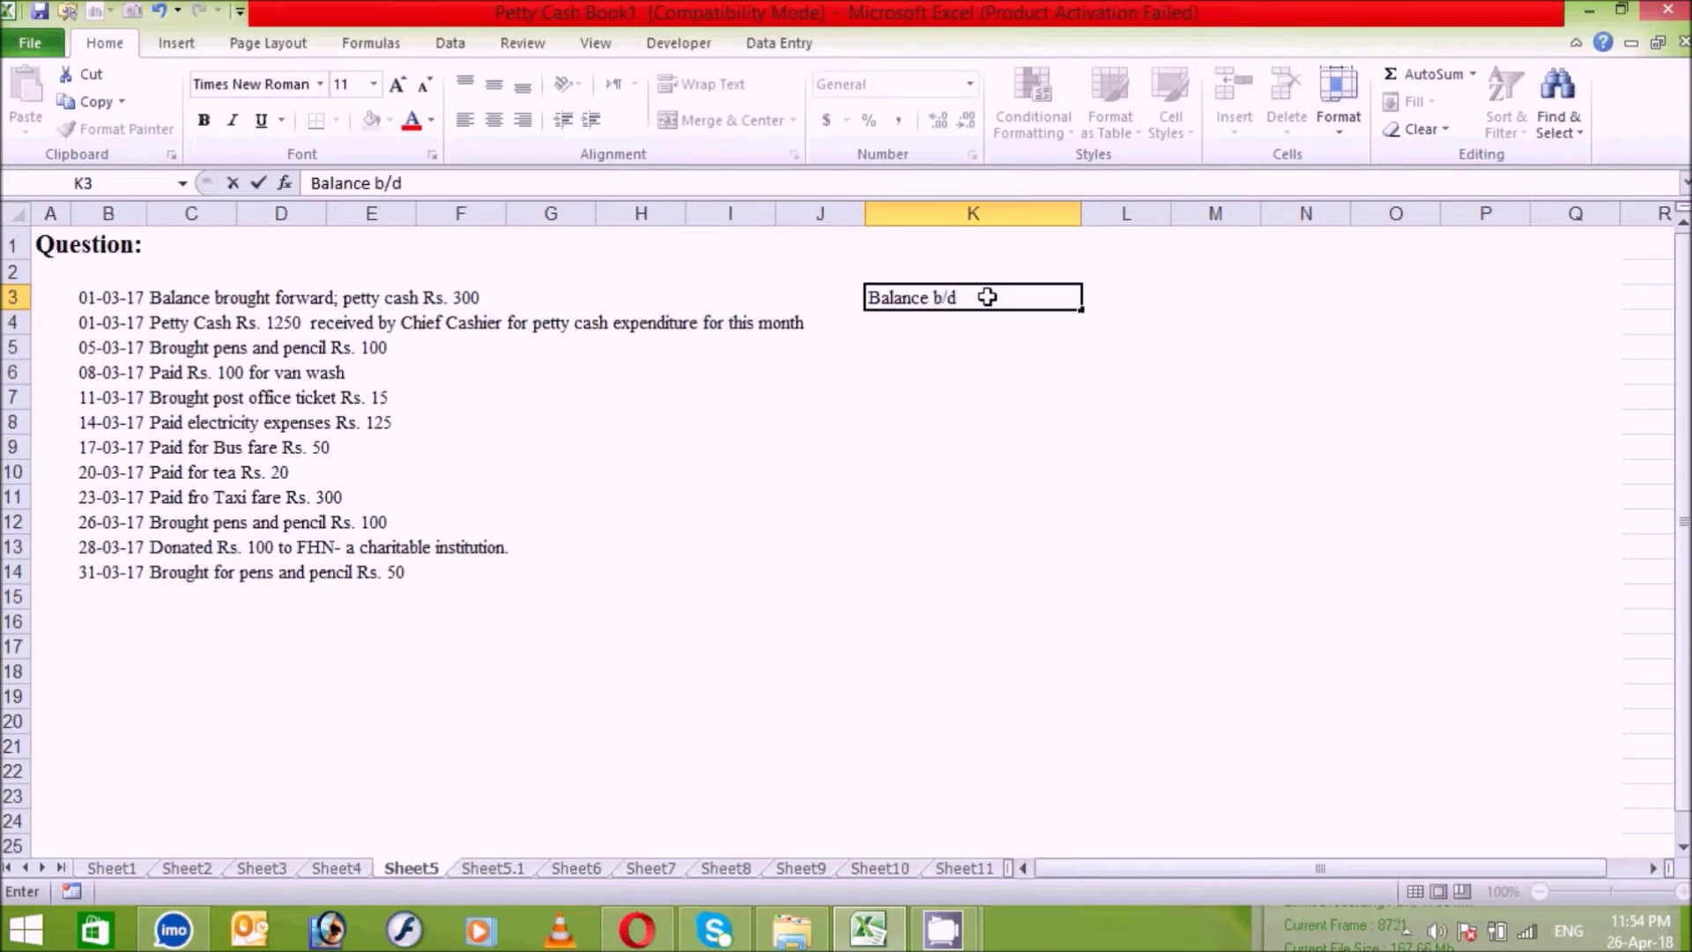
key("Tab")
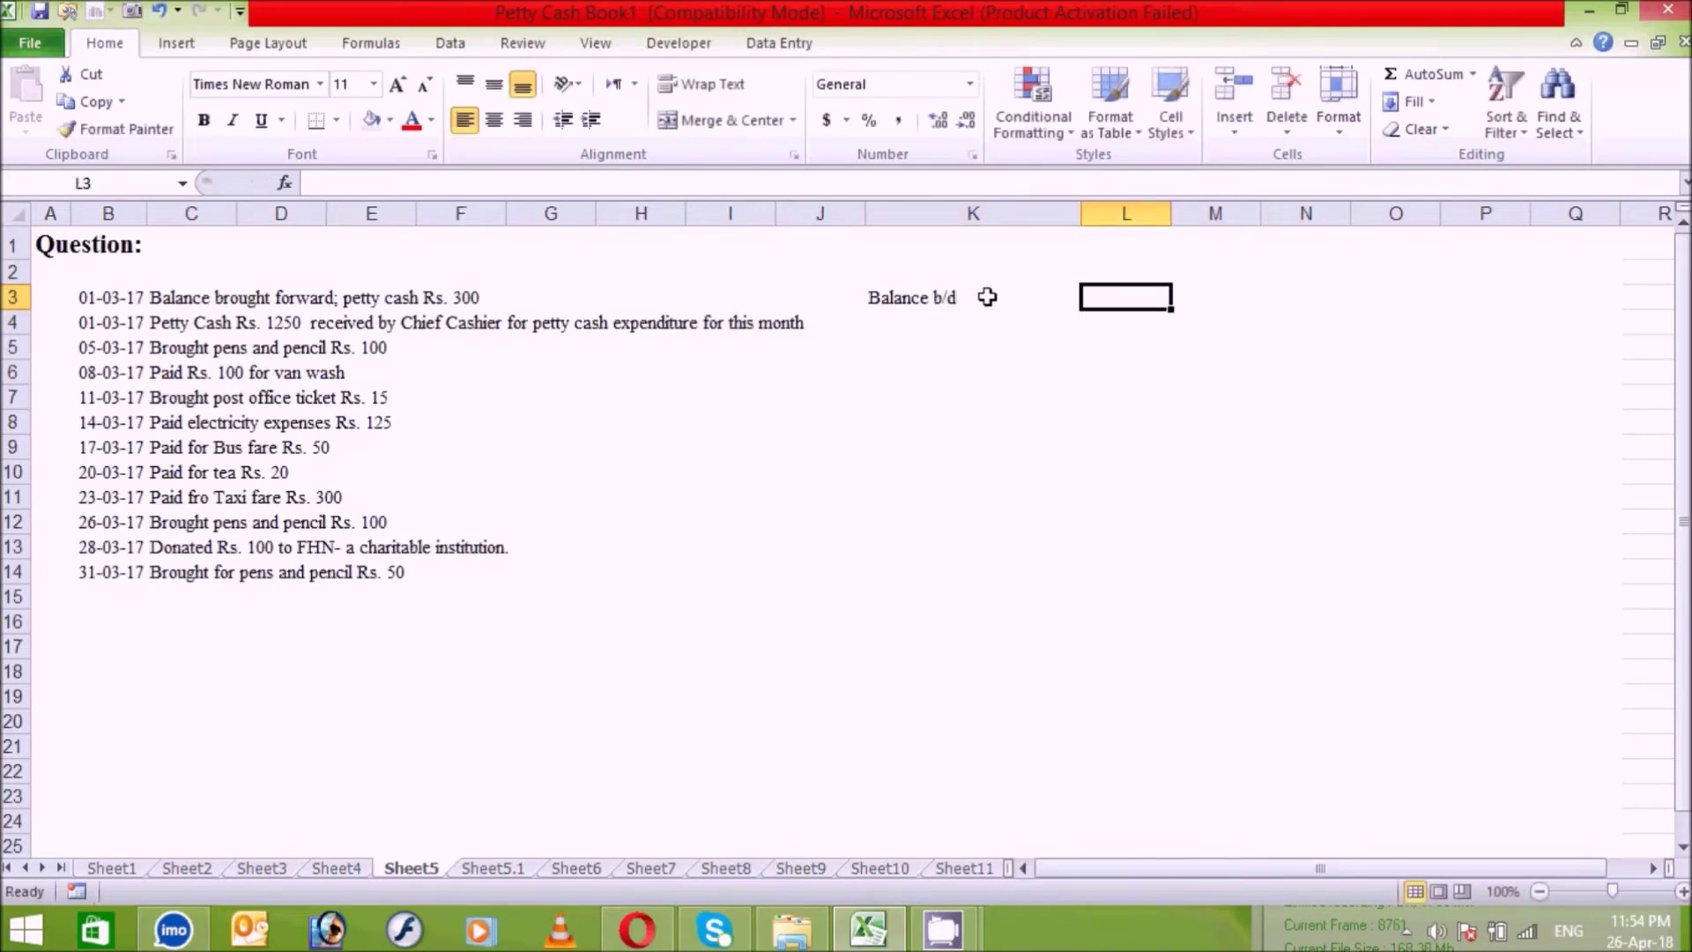
type("300")
key("Return")
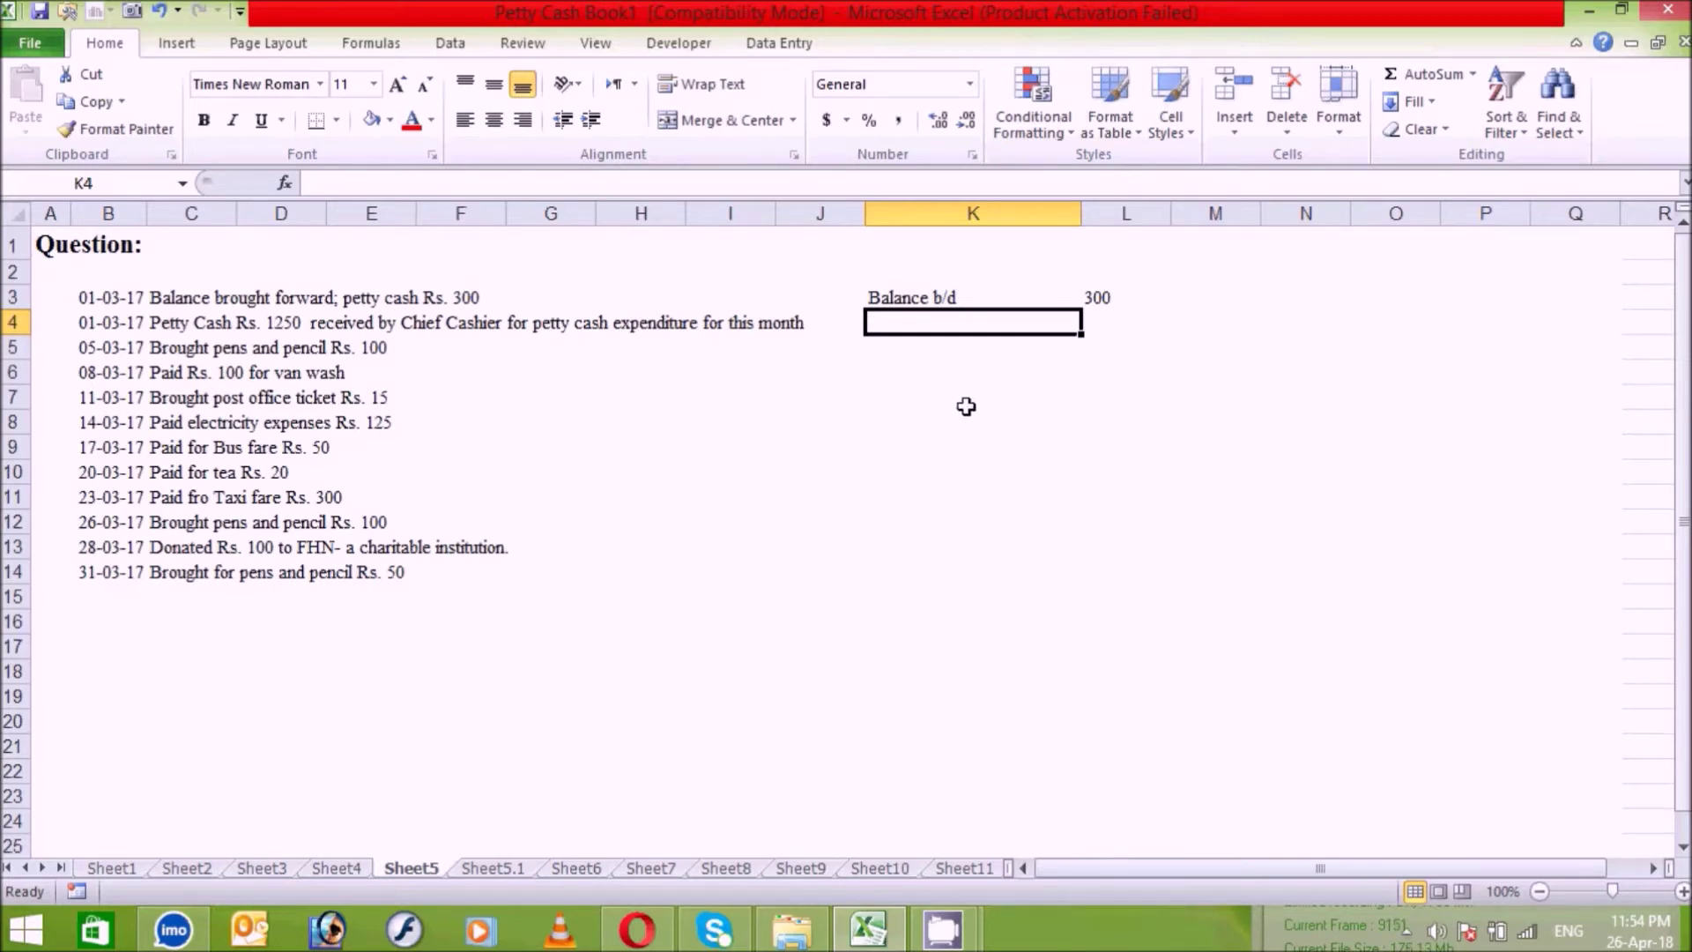
Step: Enter "Cash" in K4 with the amount 1250 in L4 for the petty cash received
type("Cash")
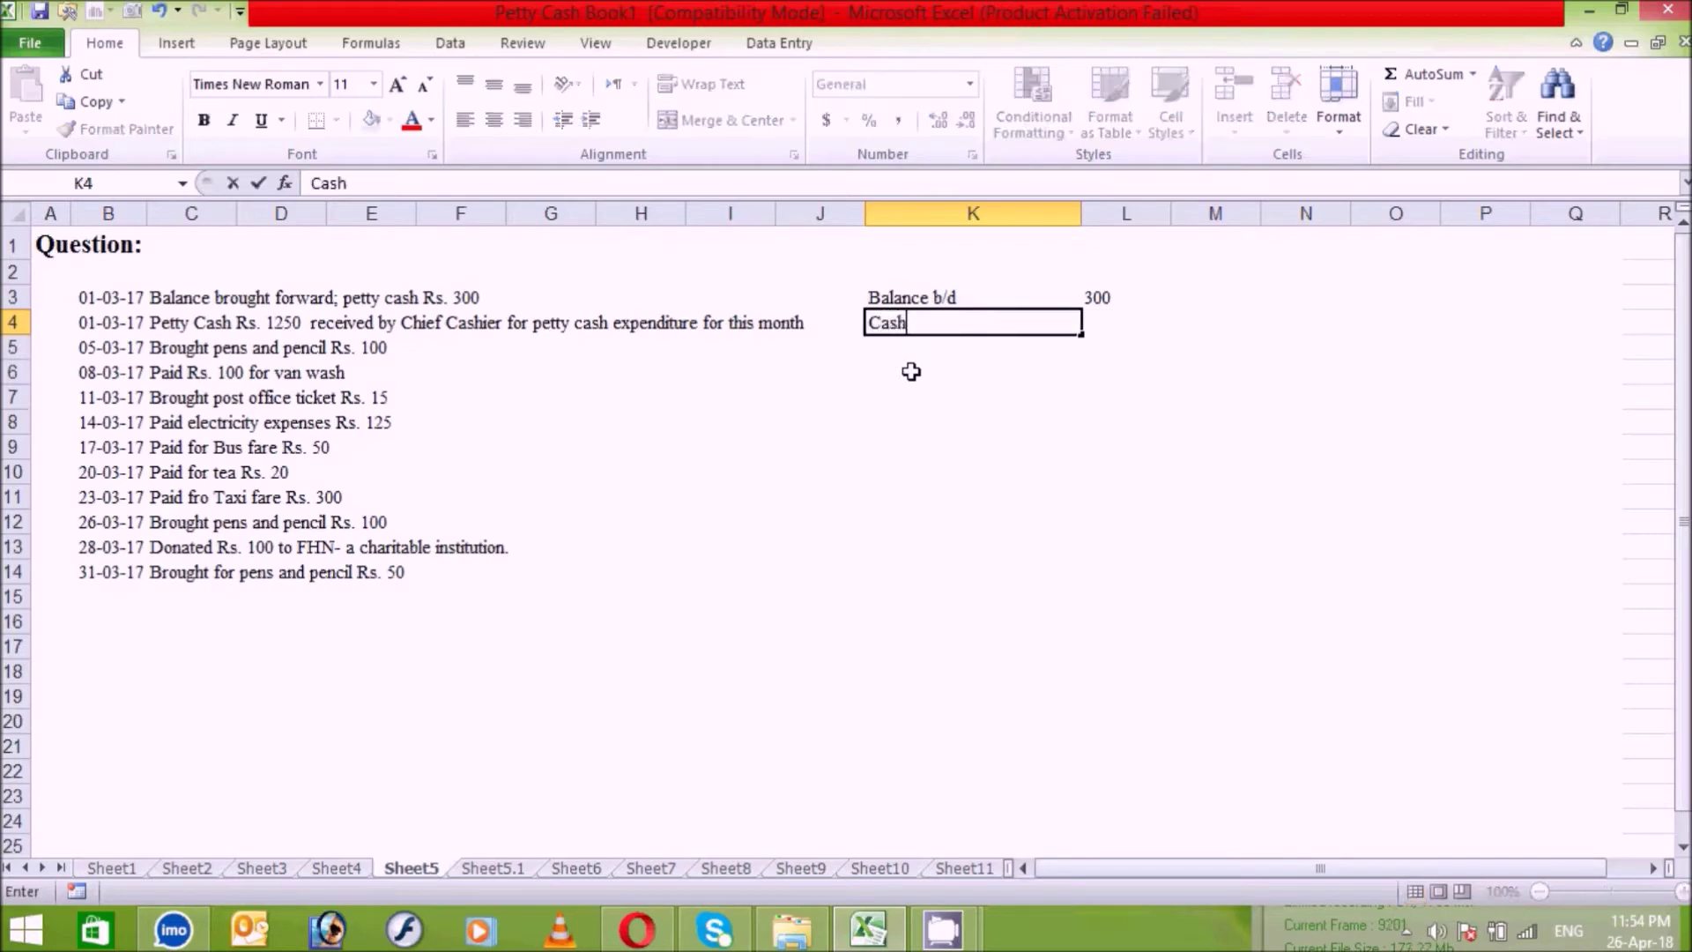
key("Tab")
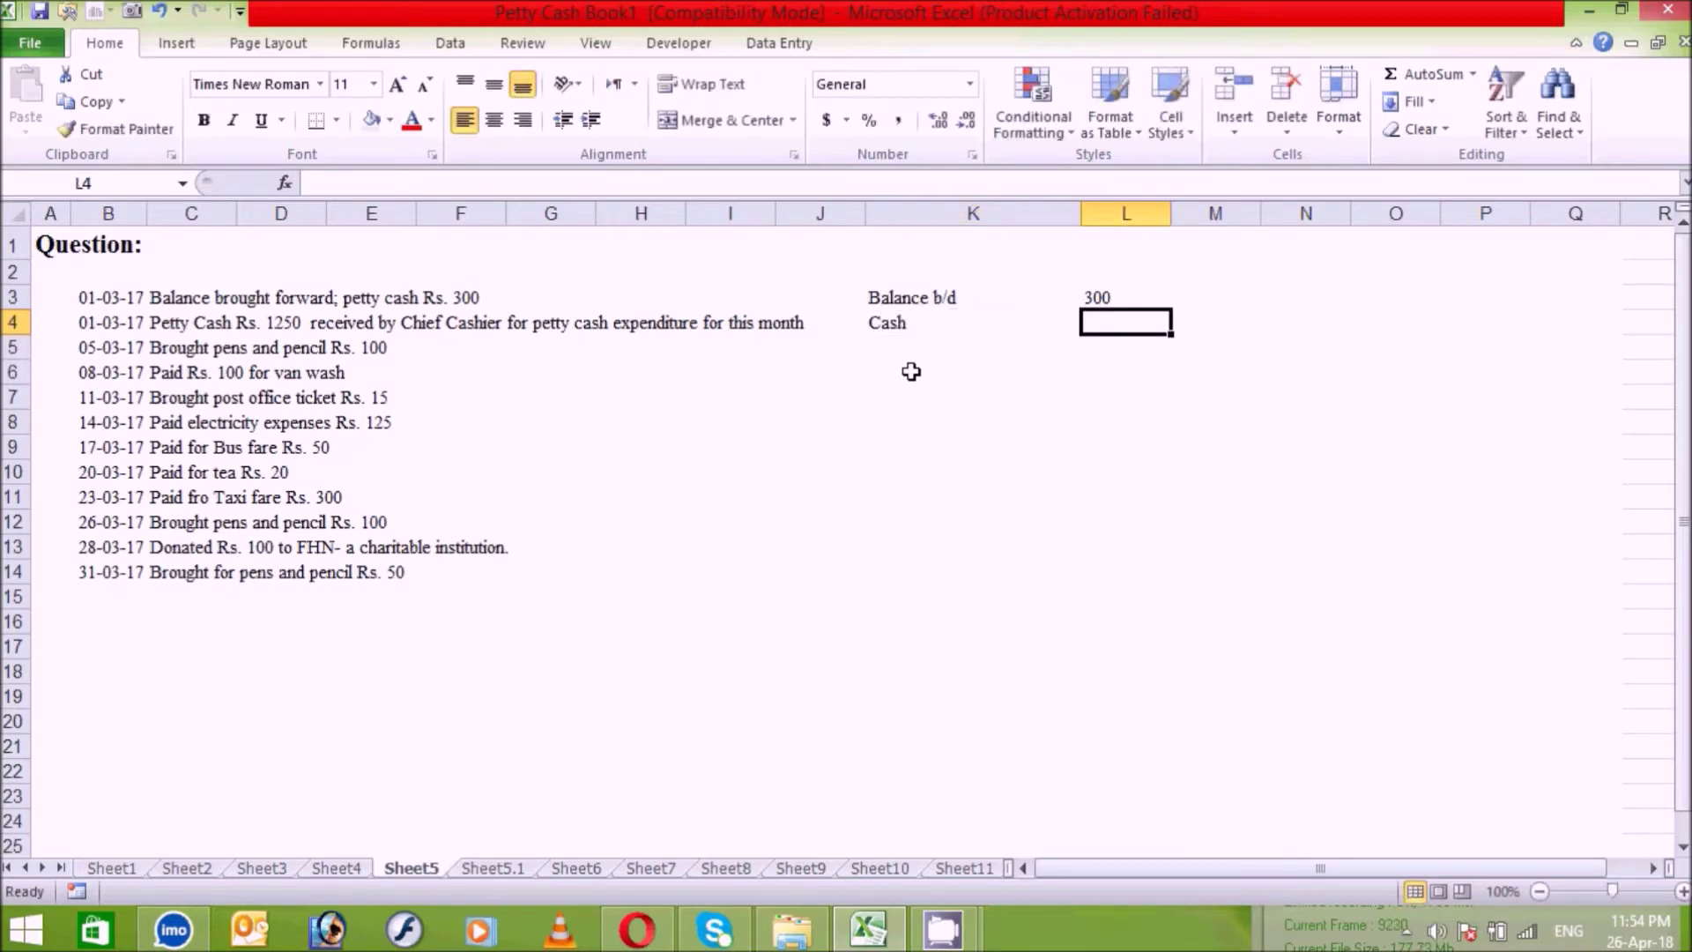
type("1250")
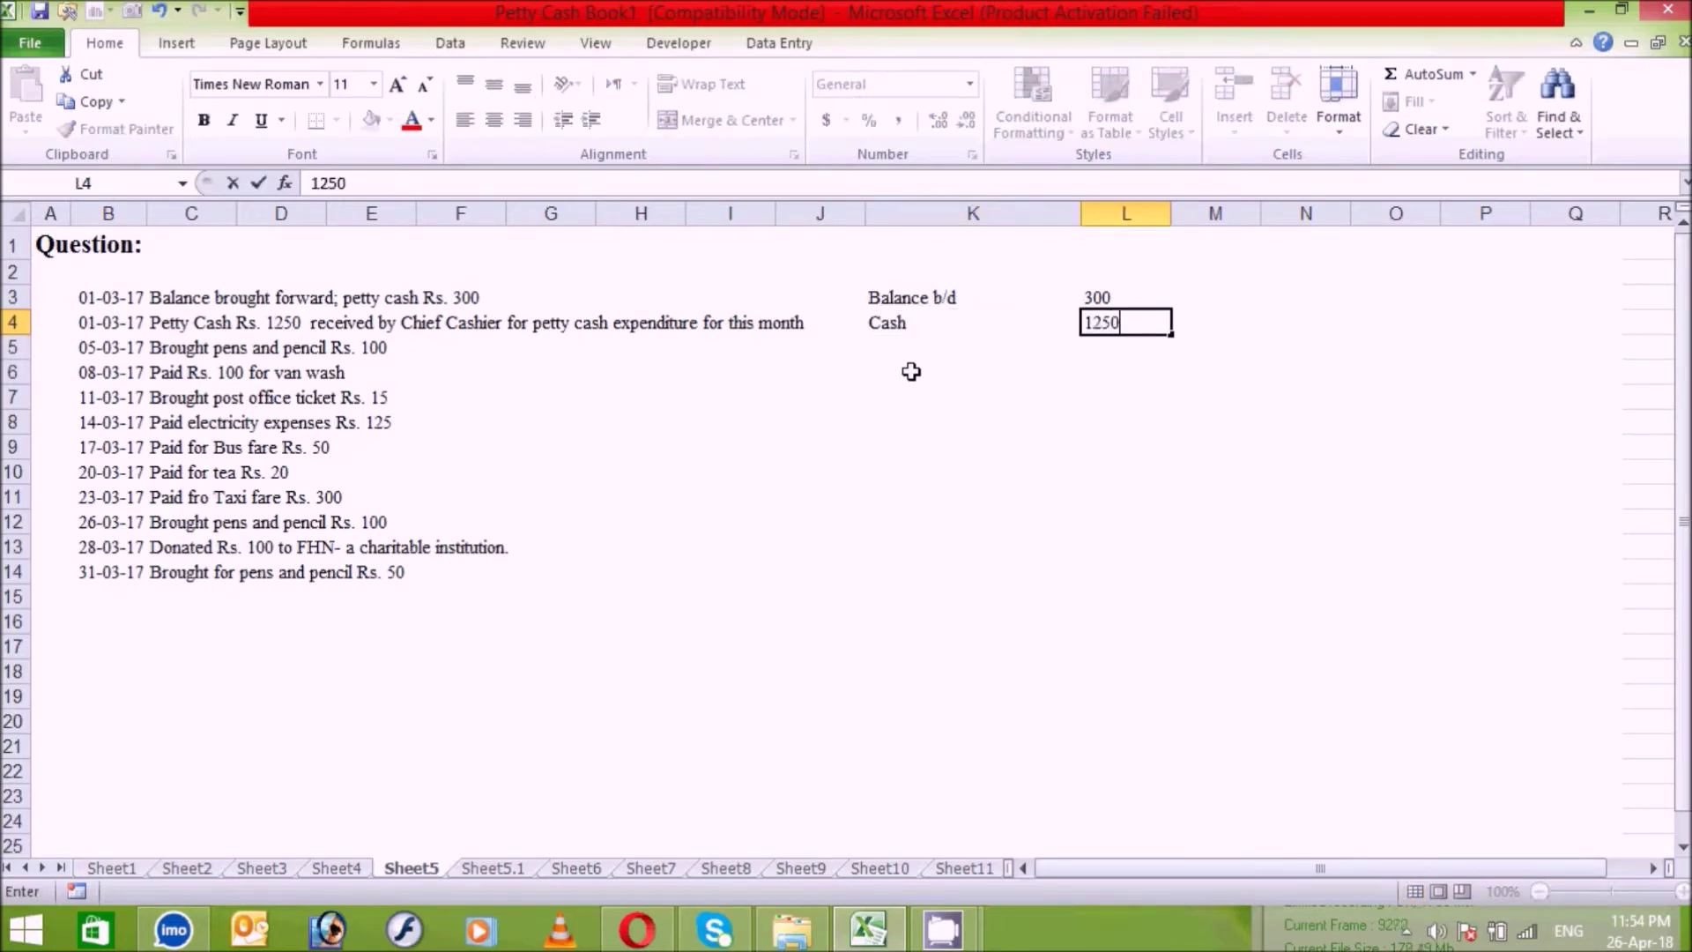
key("Return")
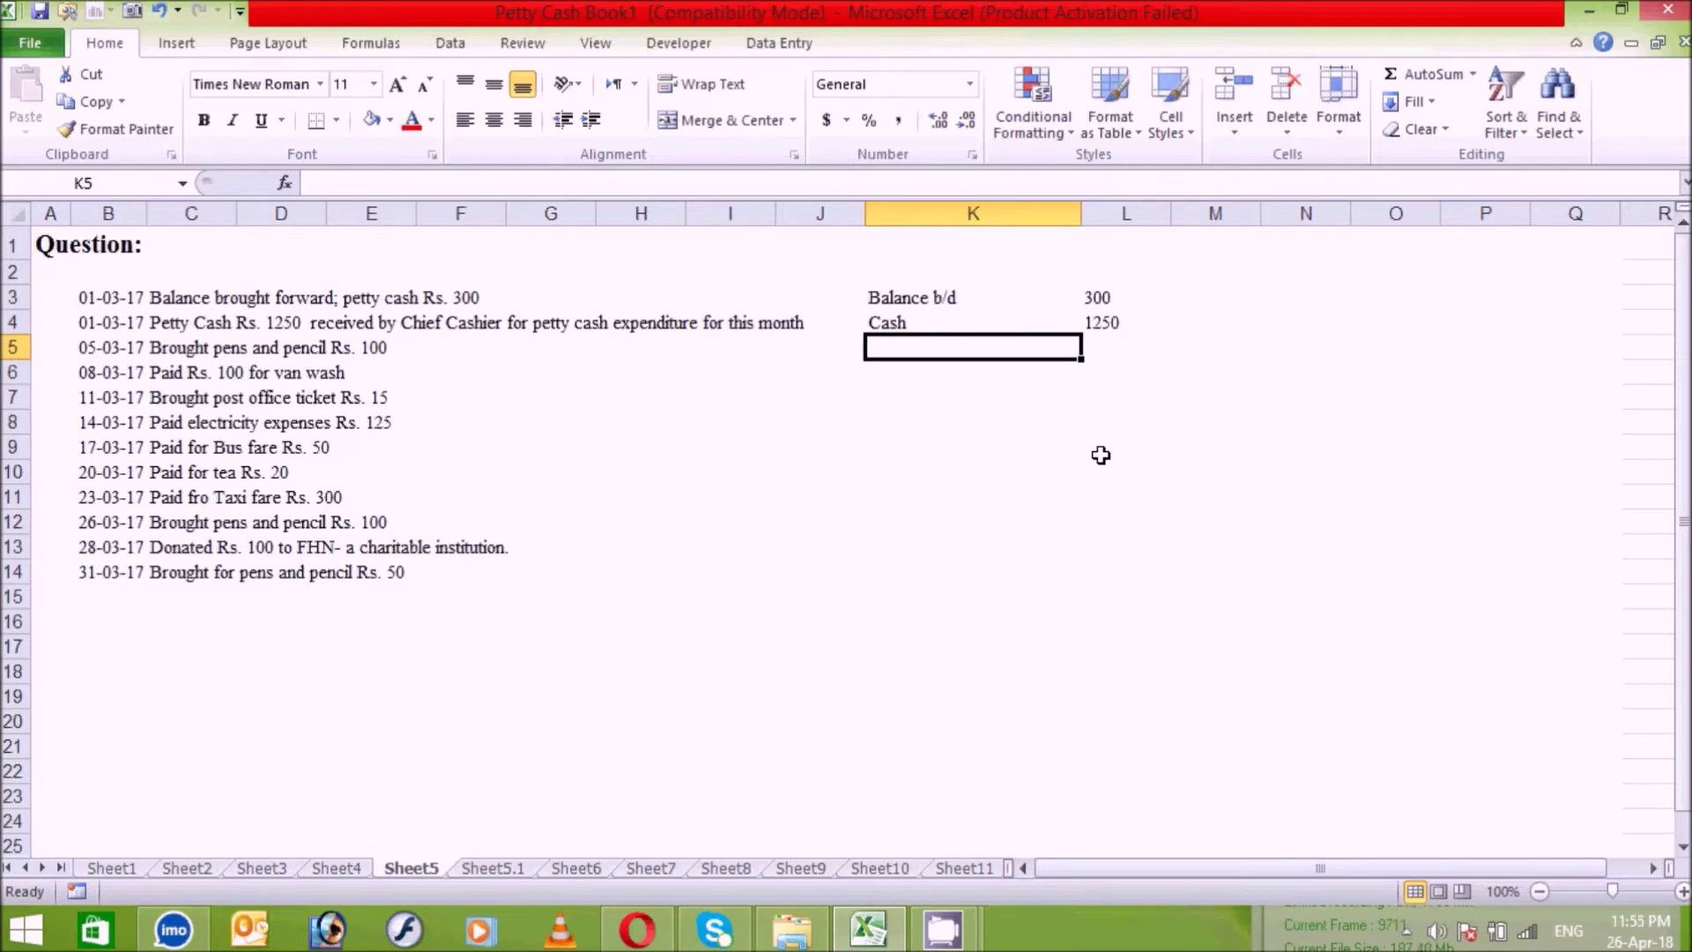
Step: Enter "Stationery Expenses" in K5 with the amount 100 in L5 for the pens and pencil purchase of 05-03-17
left_click(104, 347)
left_click(231, 349)
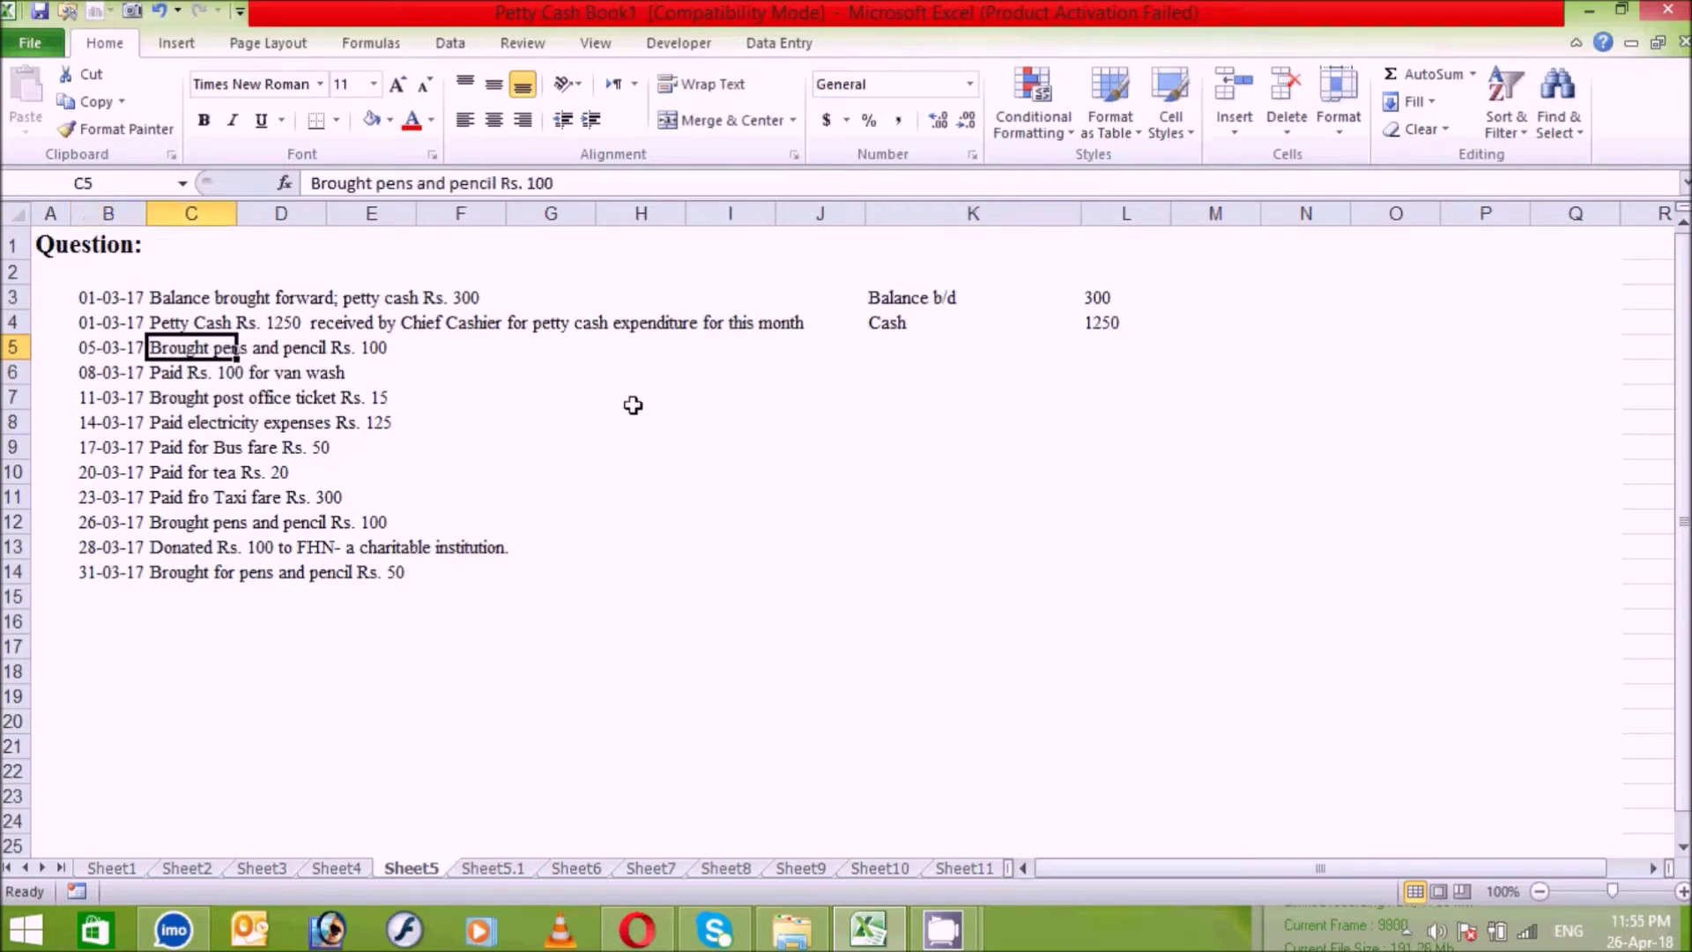
left_click(906, 348)
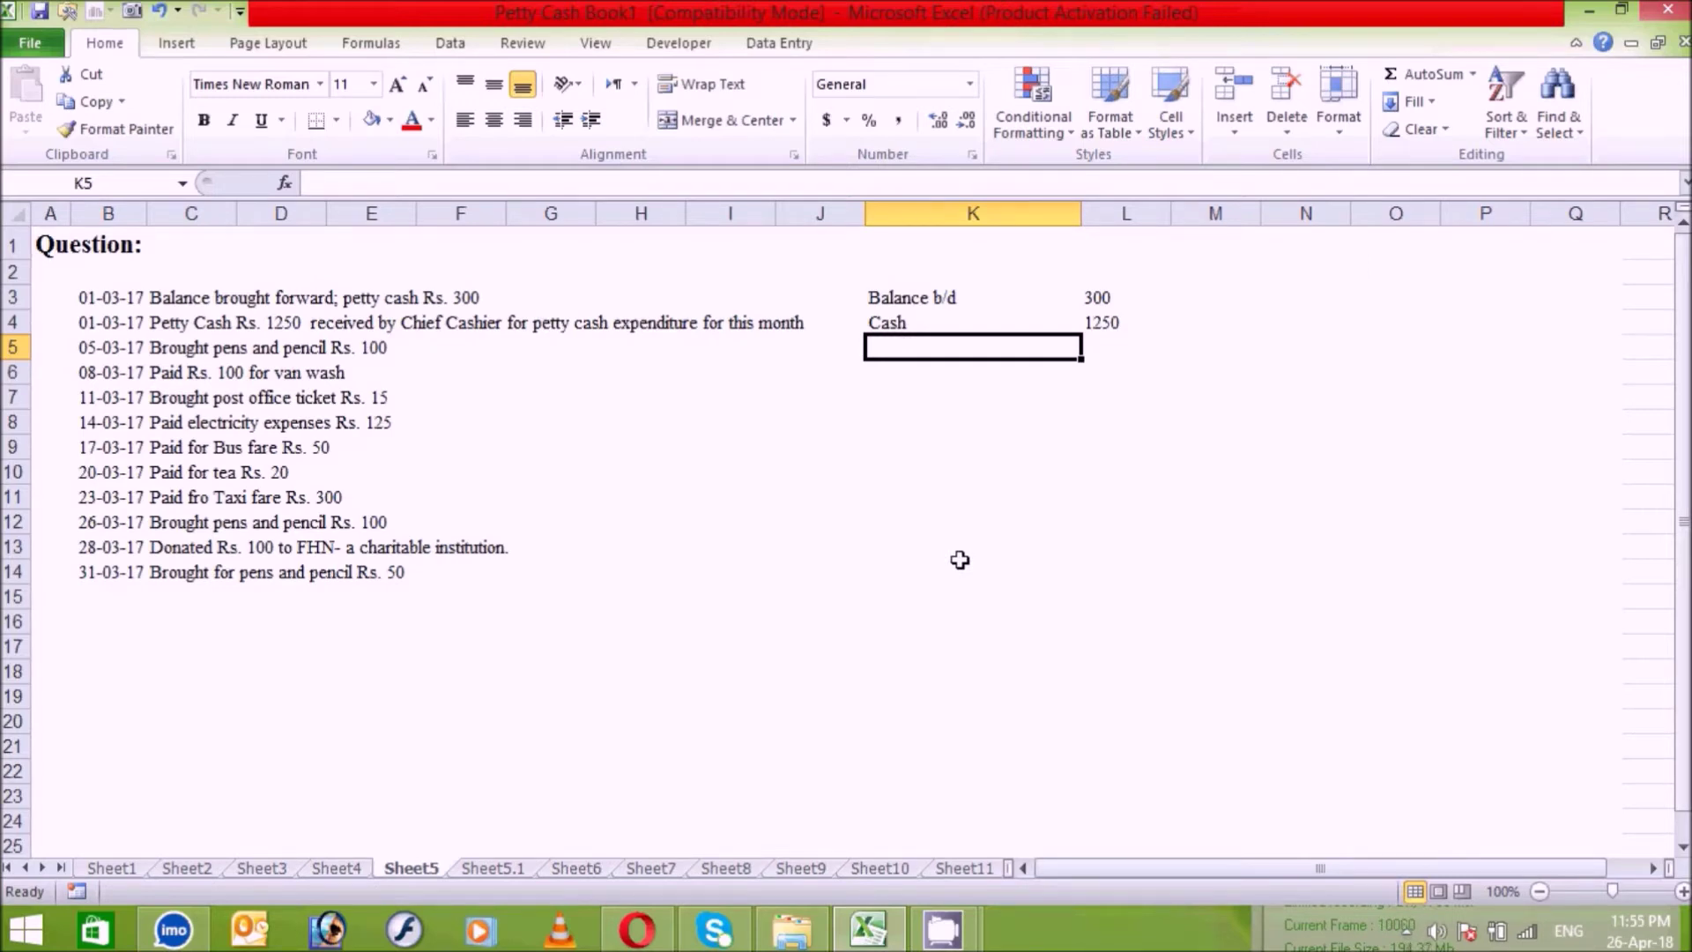
type("Sta")
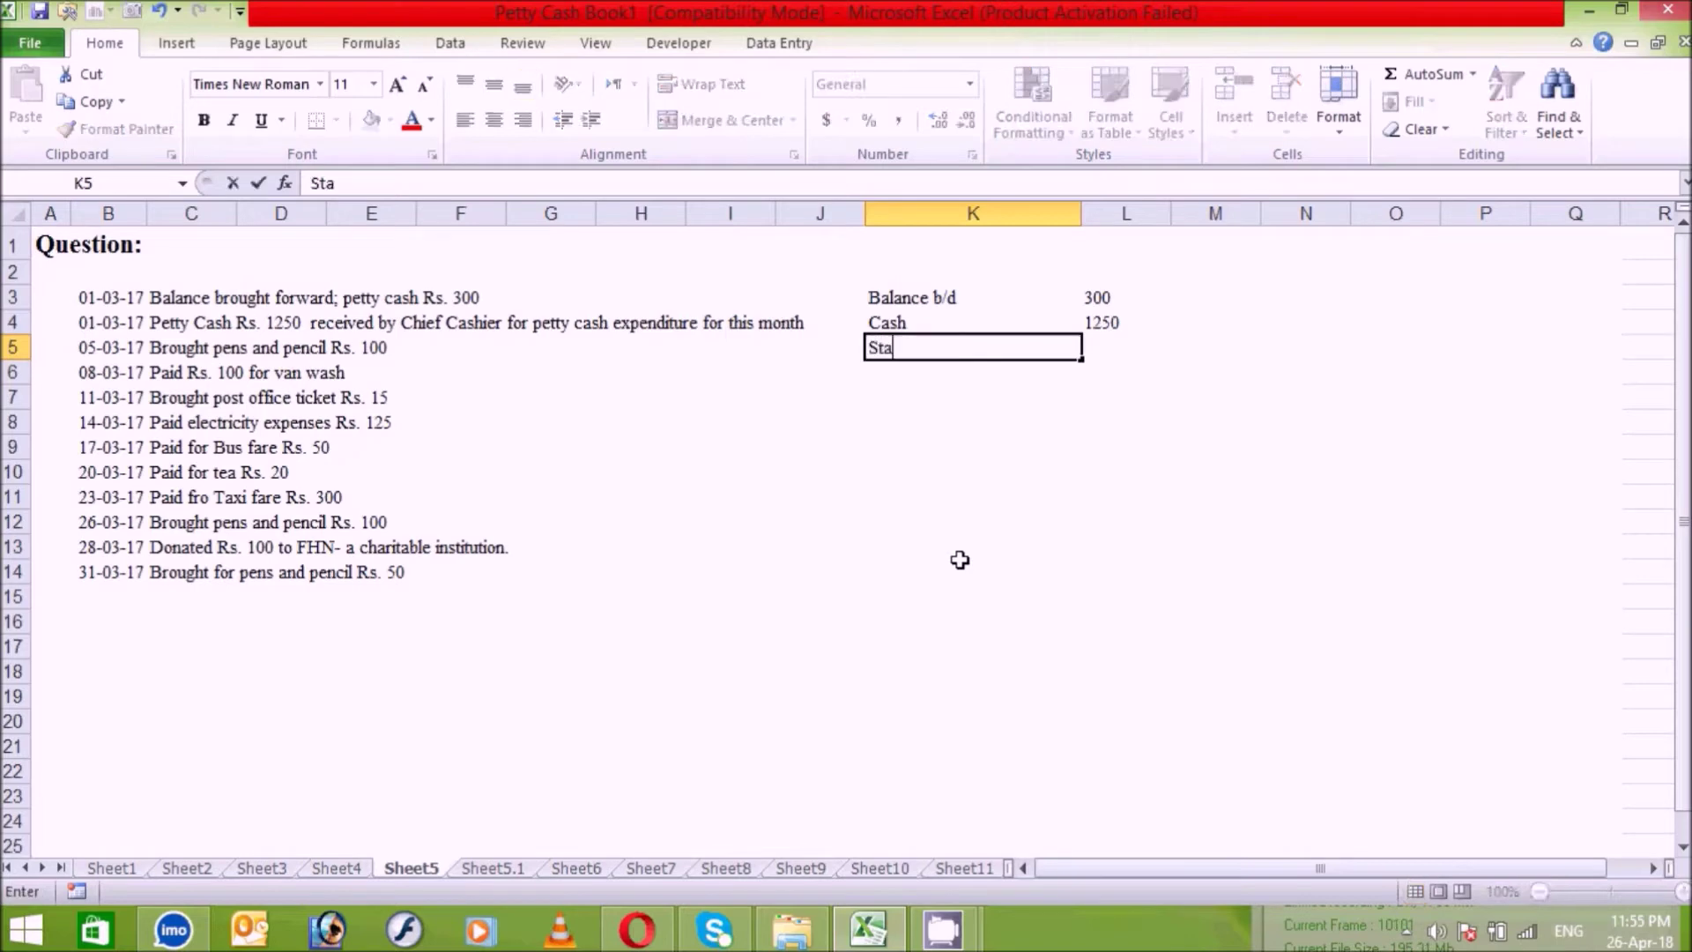
type("tionery")
key("Tab")
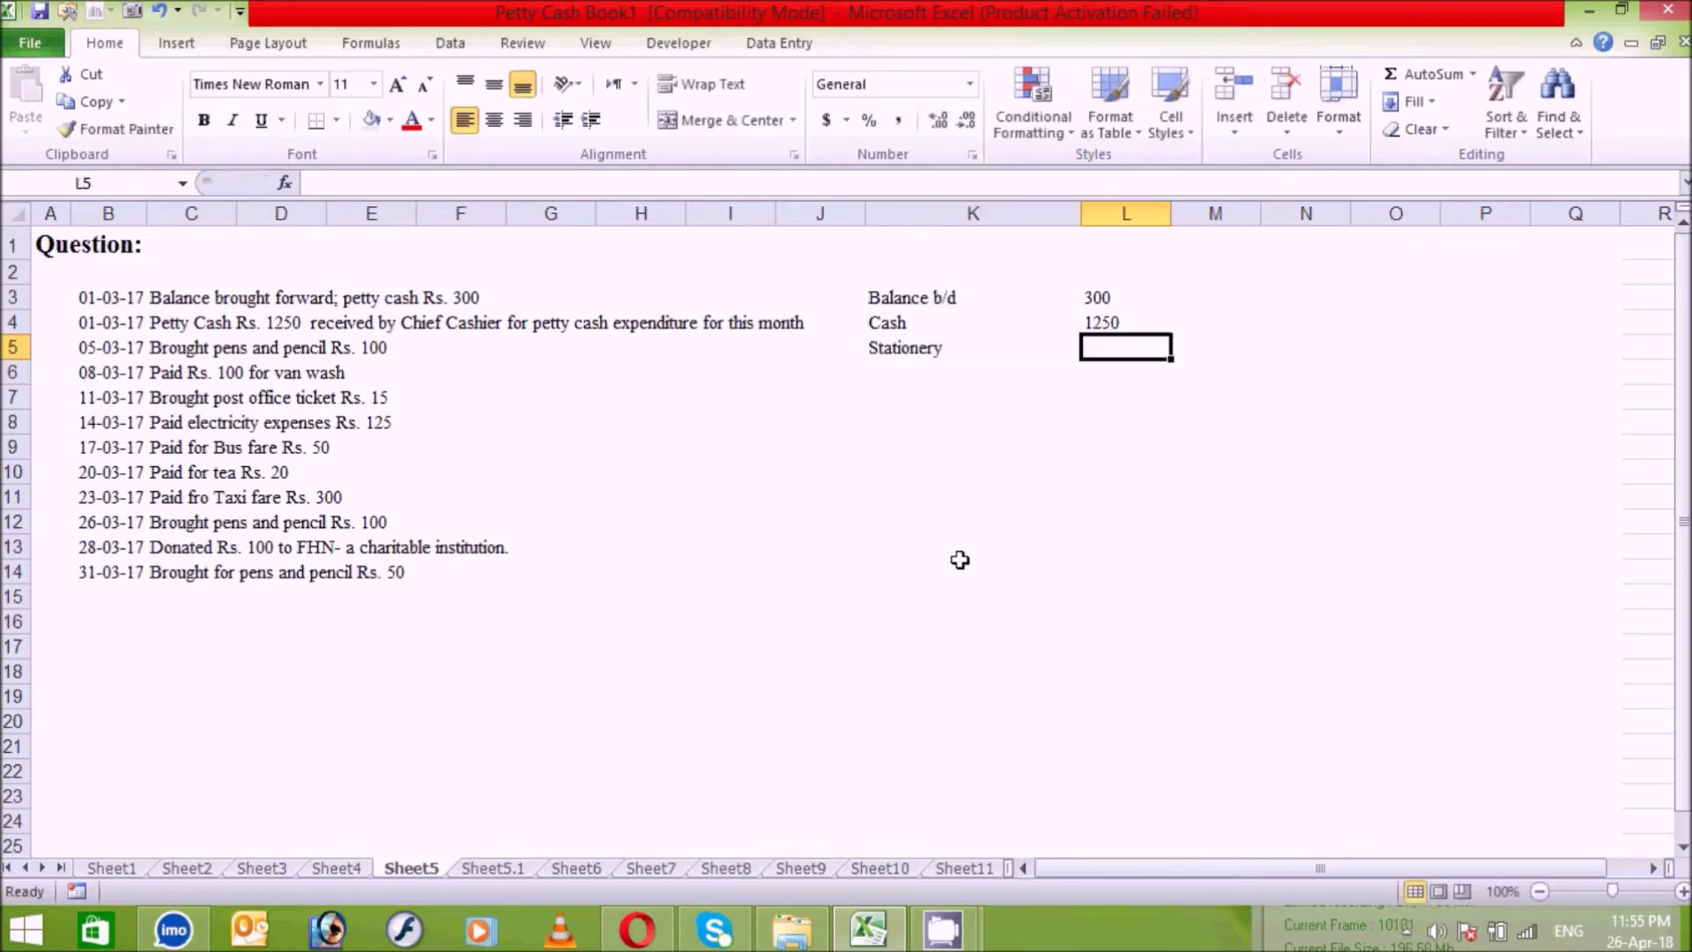
left_click(970, 347)
double_click(970, 347)
type("Exp")
type("enses")
type("100")
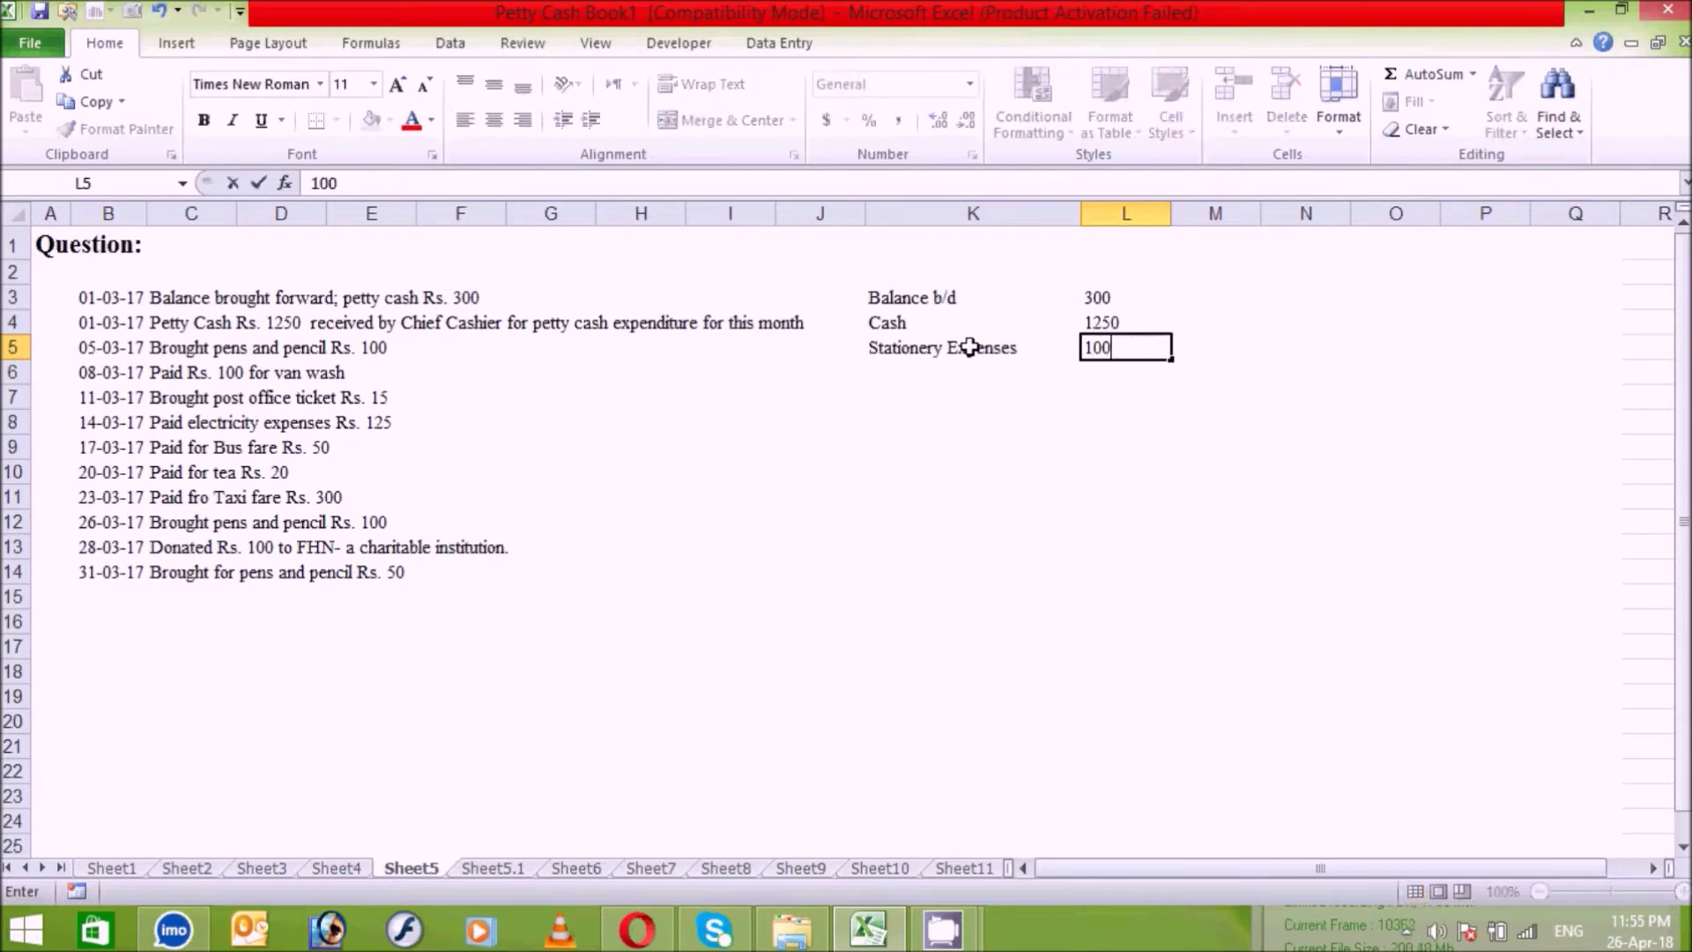
key("Return")
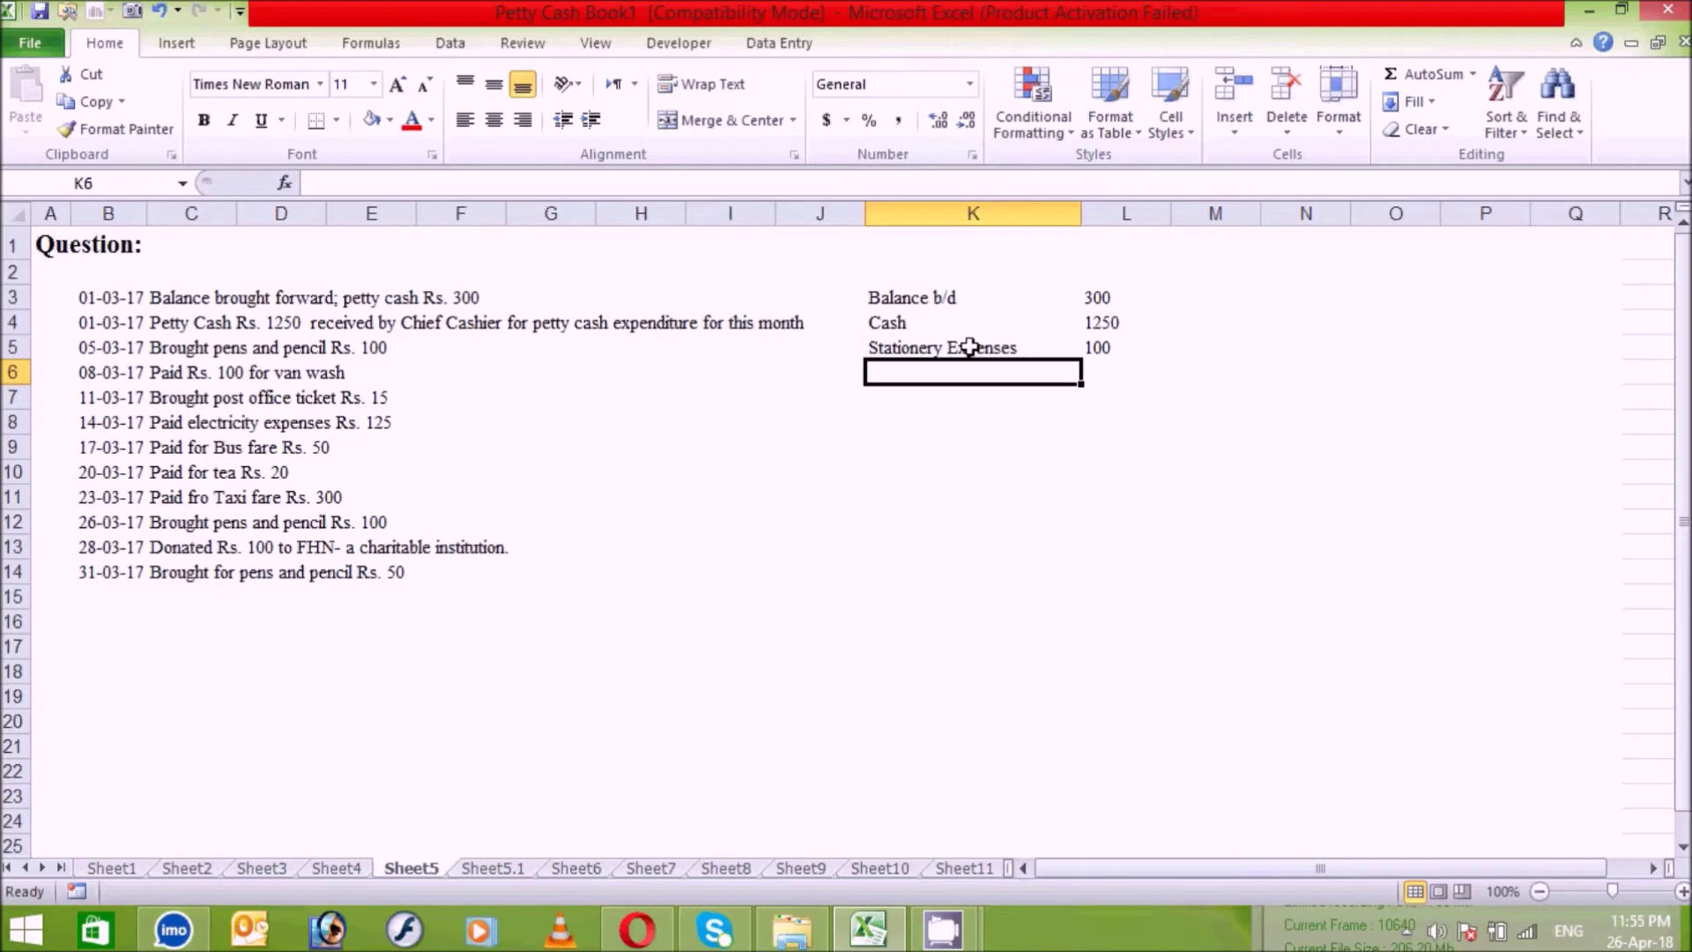
Step: Enter "Wages" in K6 with the amount 100 in L6 for the van wash payment
type("Wages")
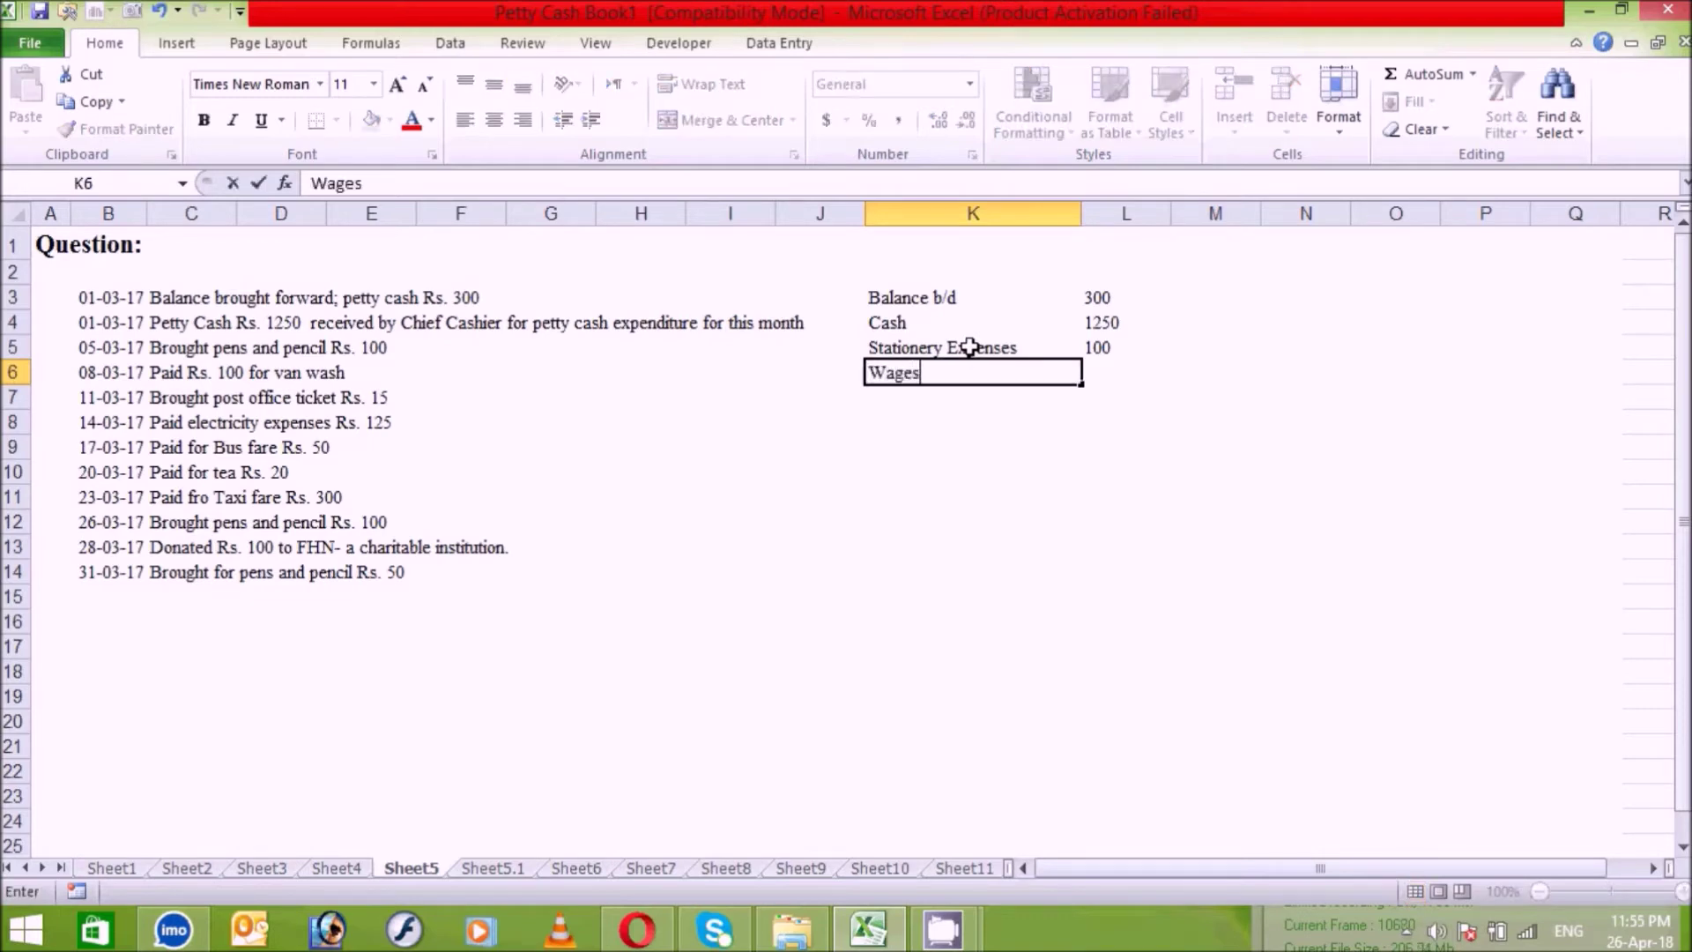
key("Tab")
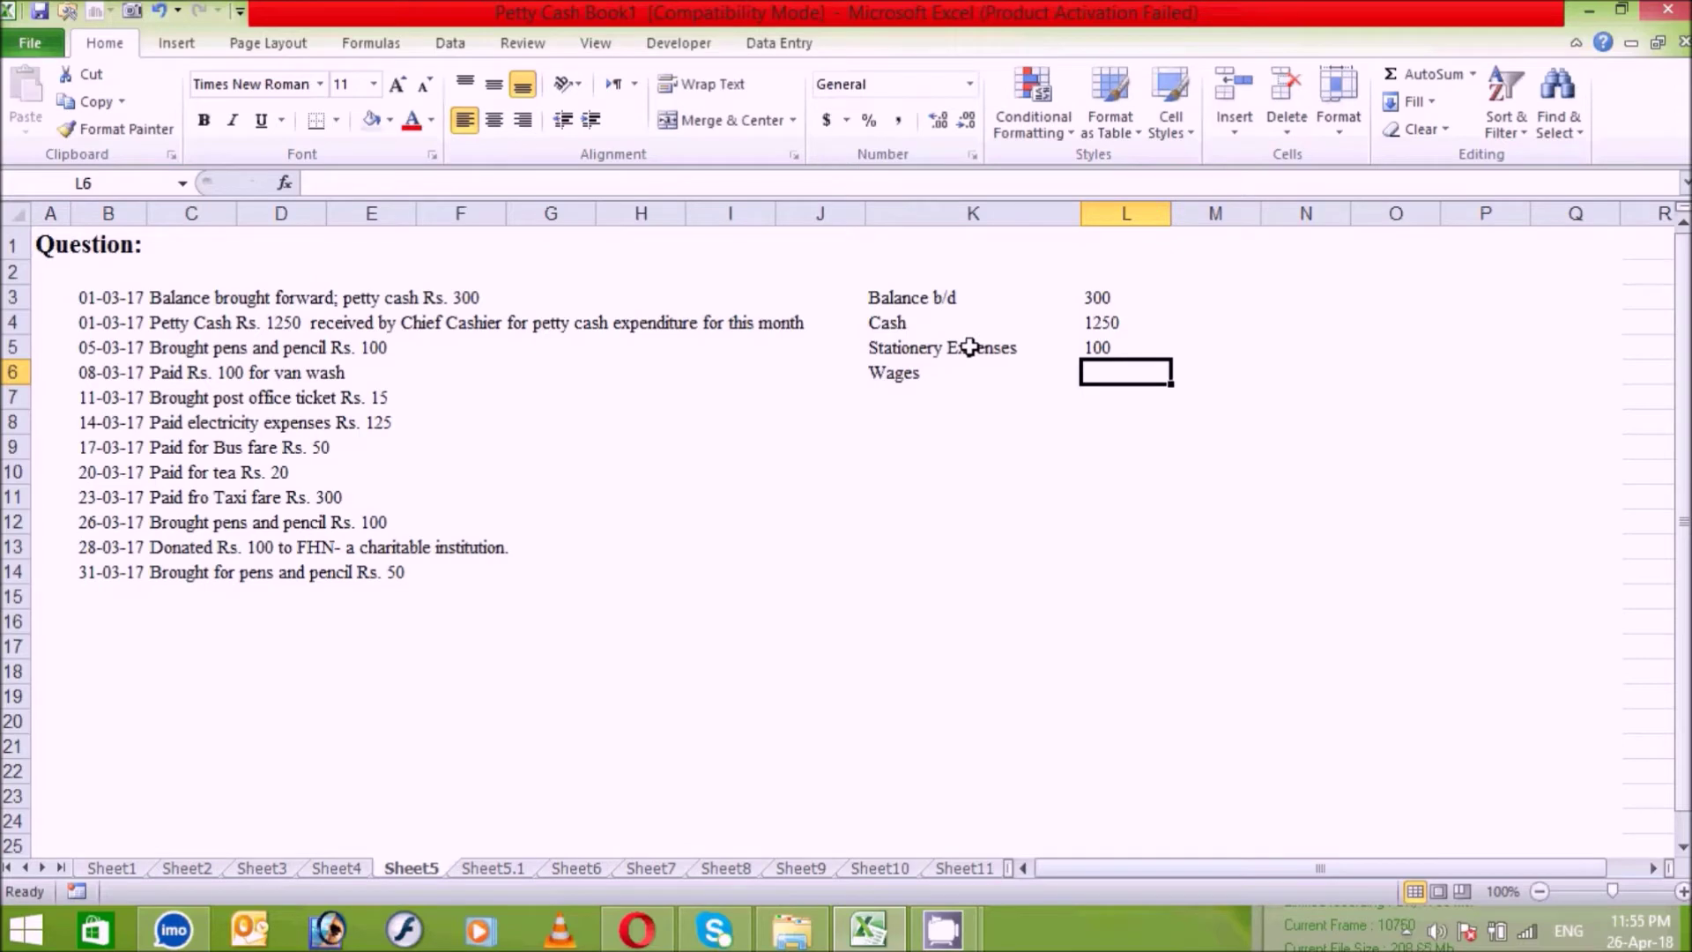
type("100")
key("Return")
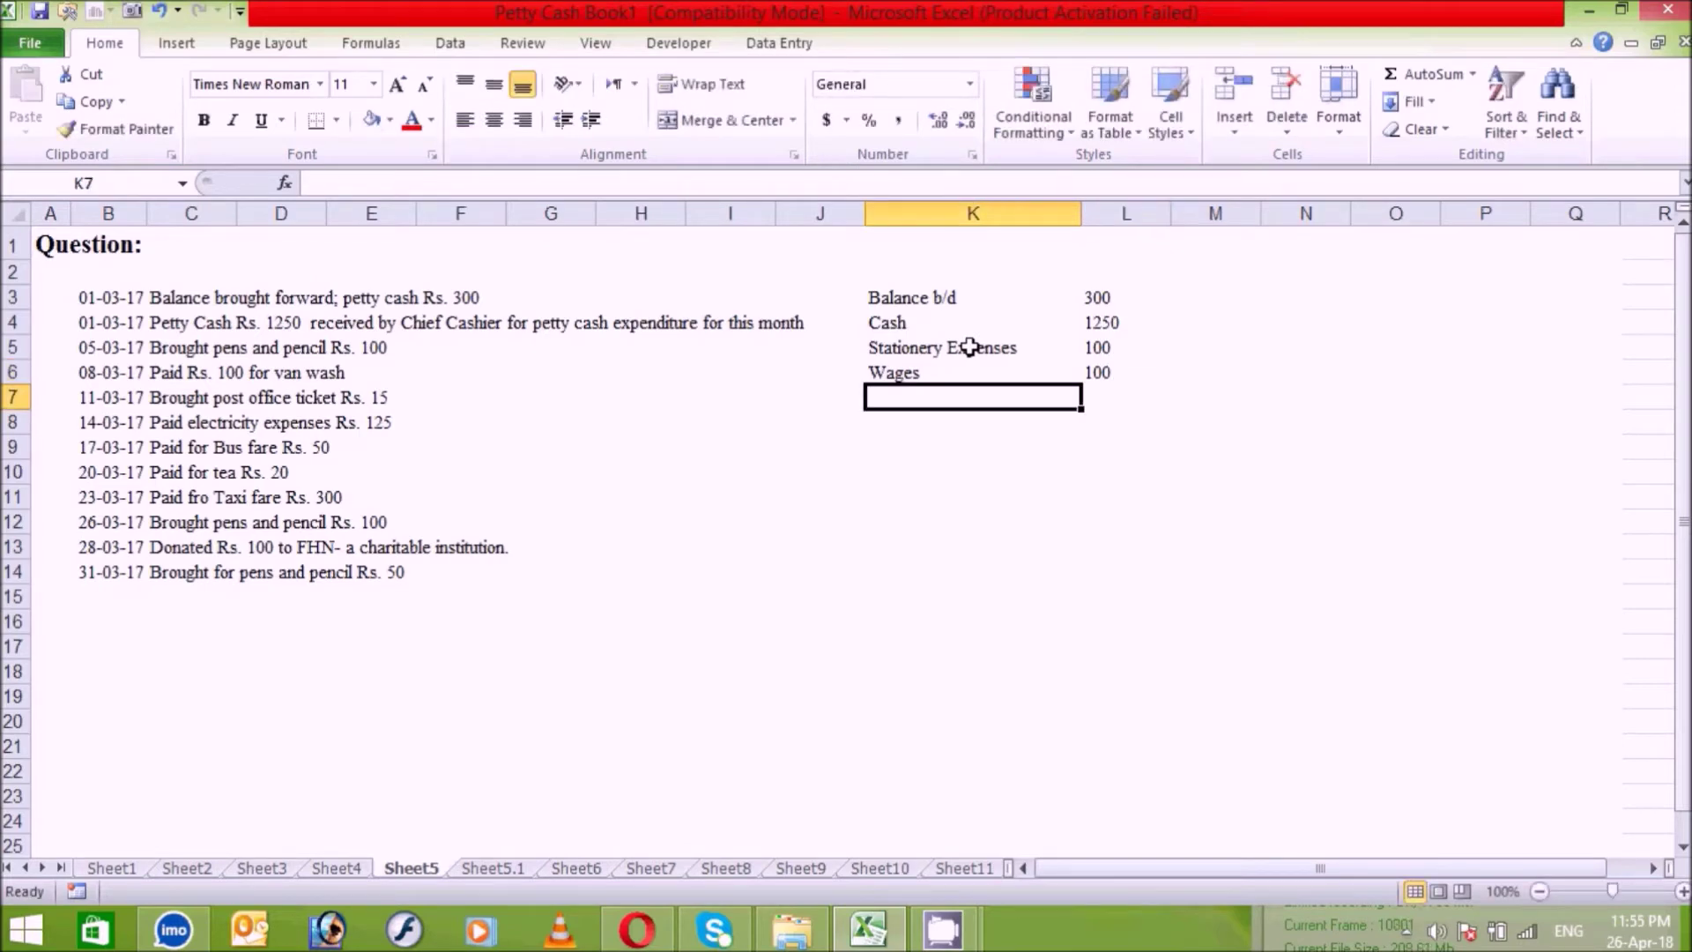
Step: Review the list of account heads and amounts for all the March transactions on Sheet5.1
left_click(495, 871)
left_click(798, 751)
left_click(1118, 687)
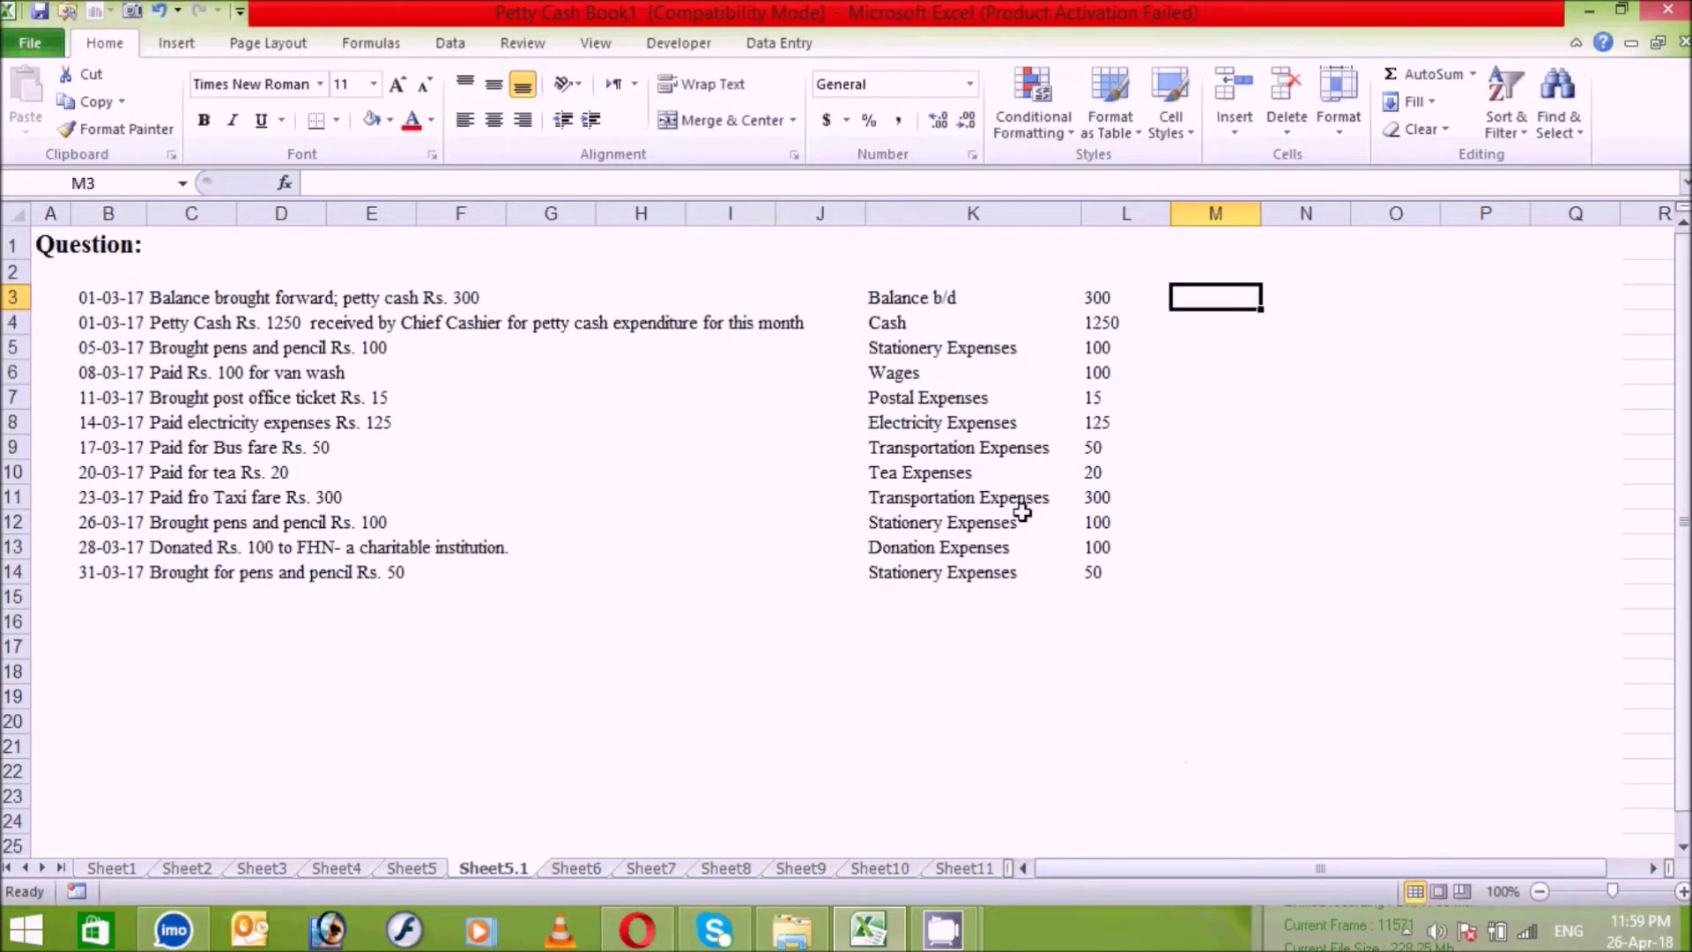
Step: Copy the account heads in K3:K14 into the range starting at M3
left_click_drag(921, 282, 945, 614)
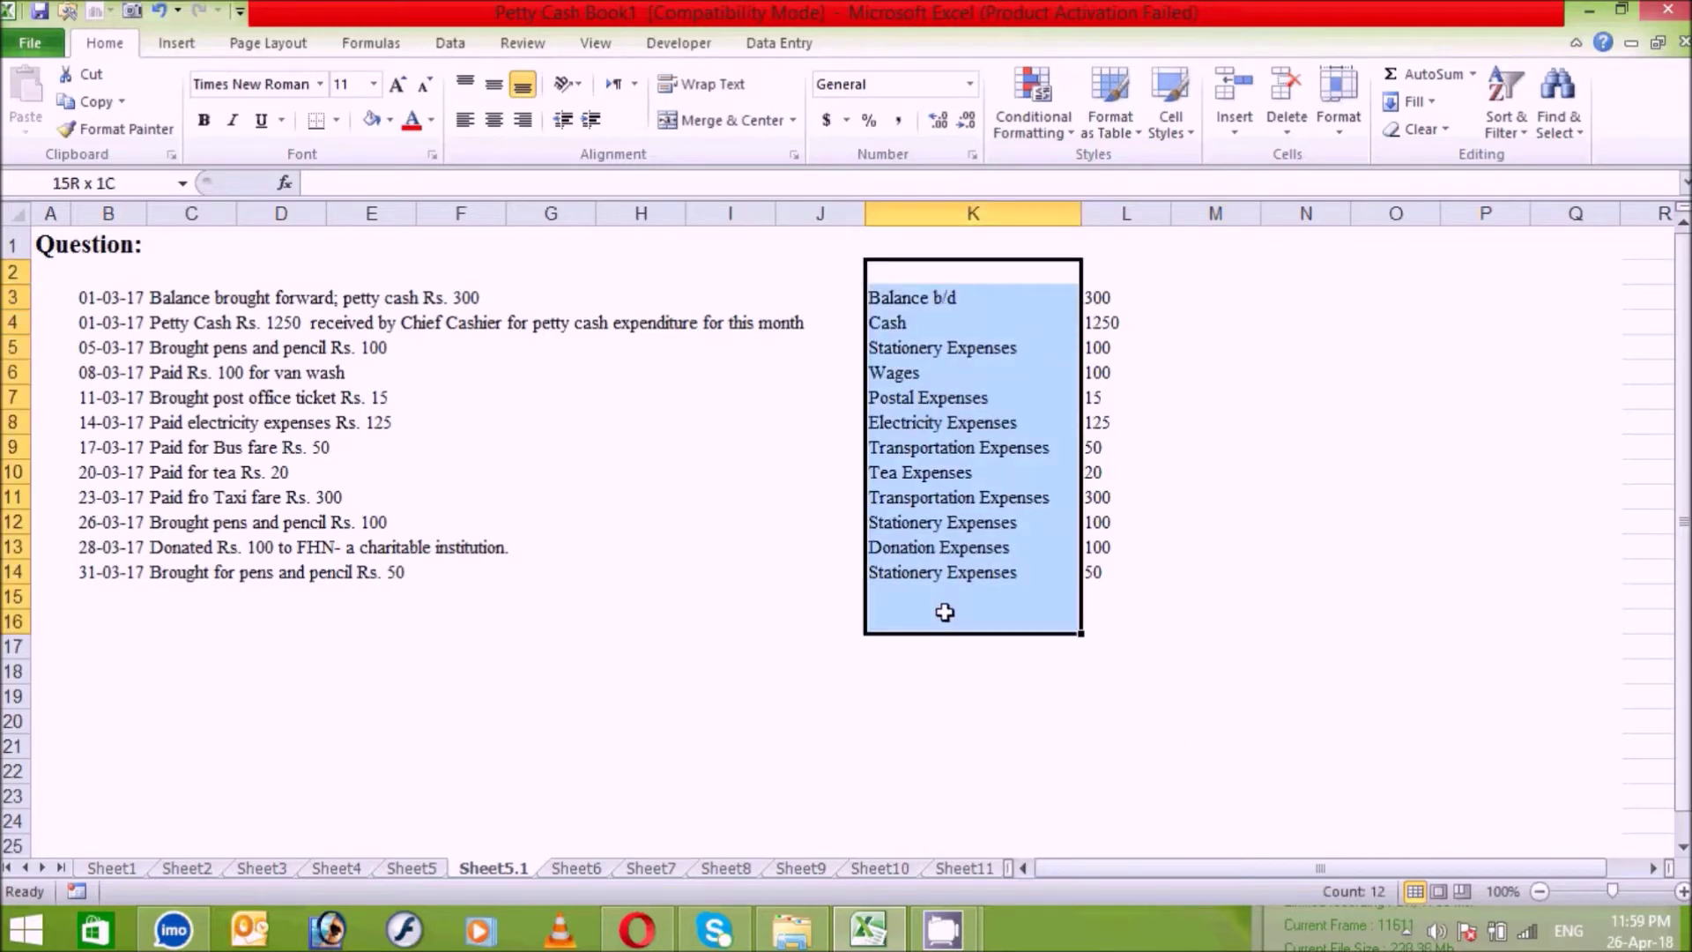
left_click(976, 575)
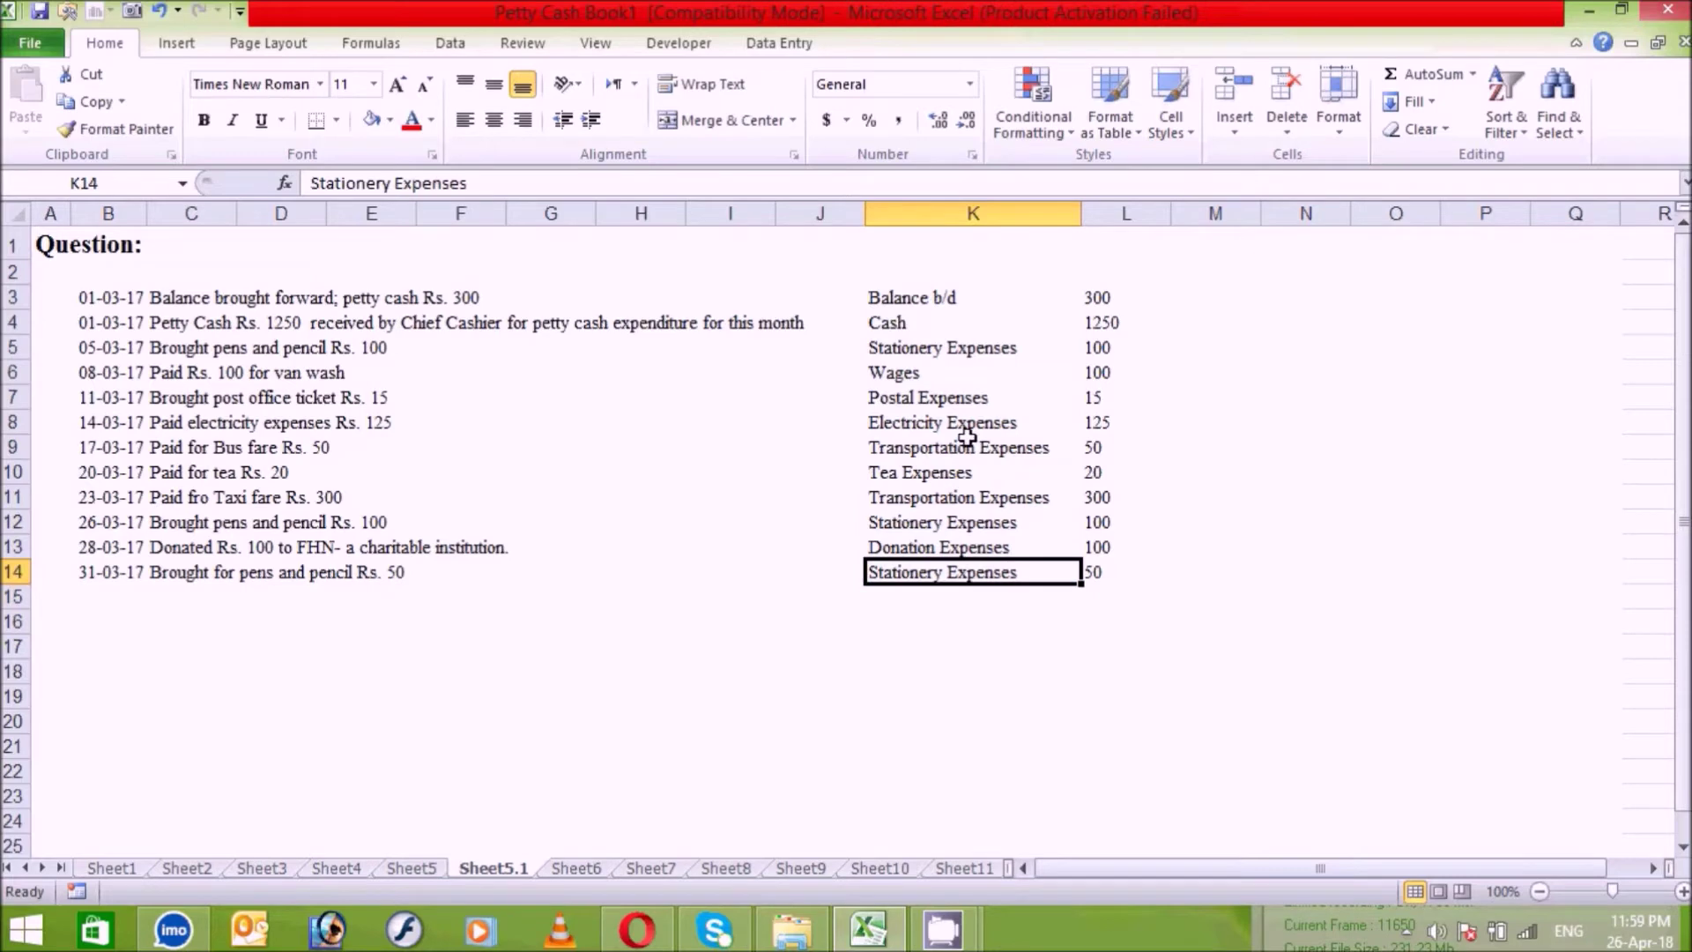
left_click(924, 296)
left_click_drag(981, 298, 986, 564)
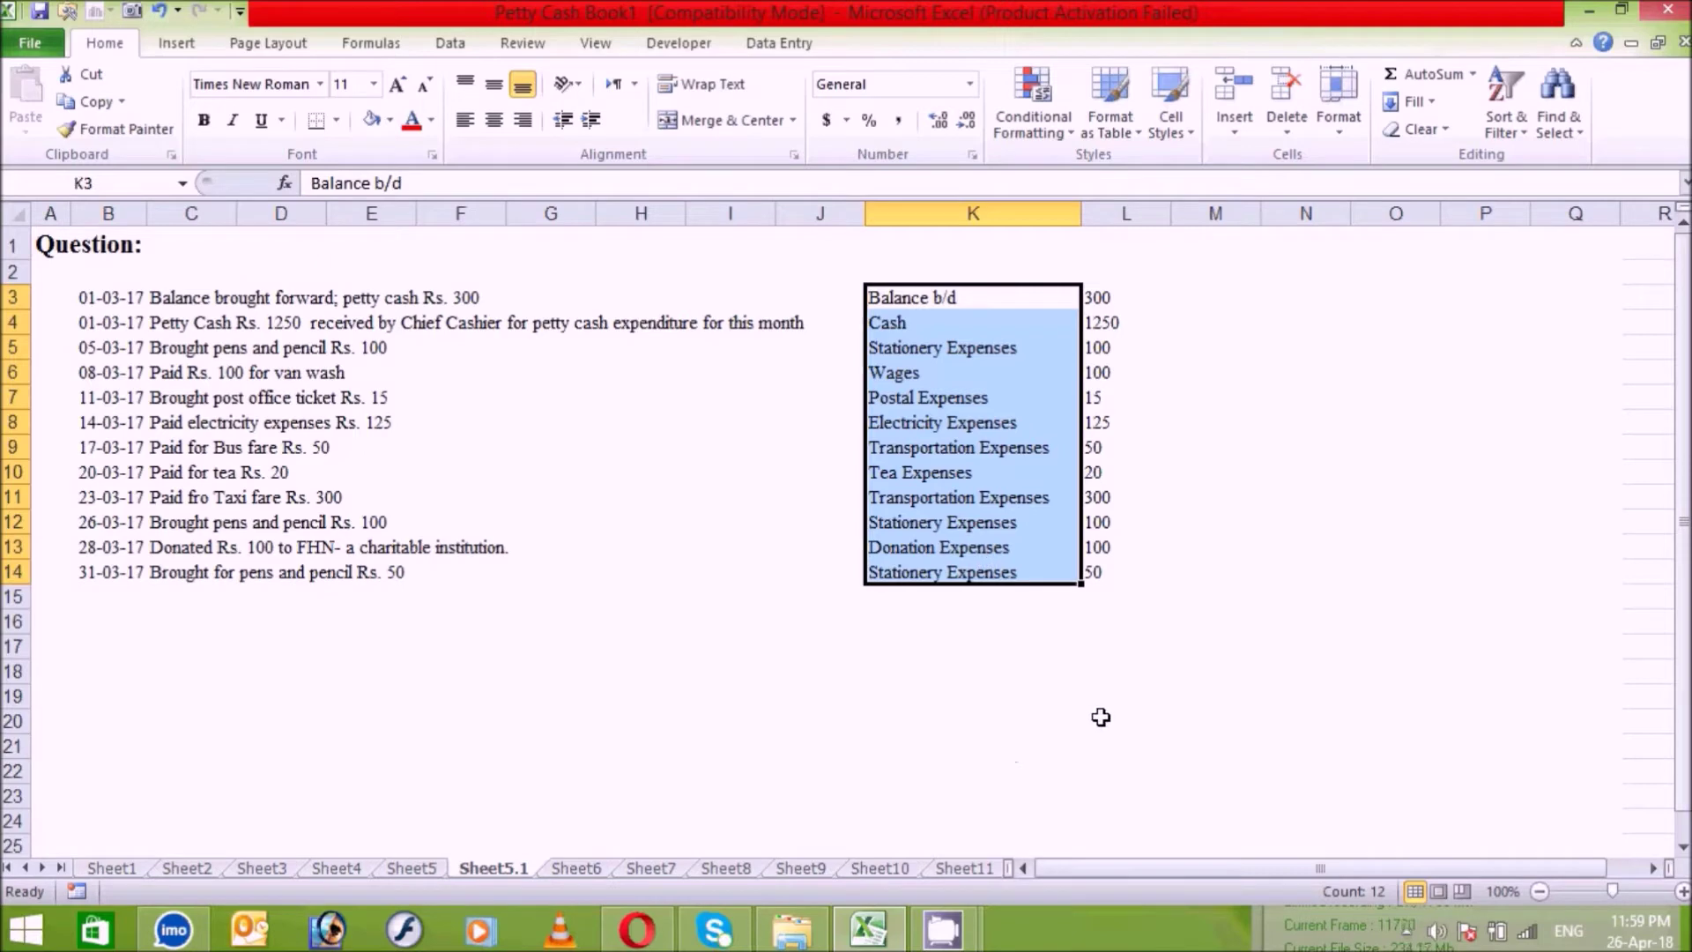
key("ctrl+c")
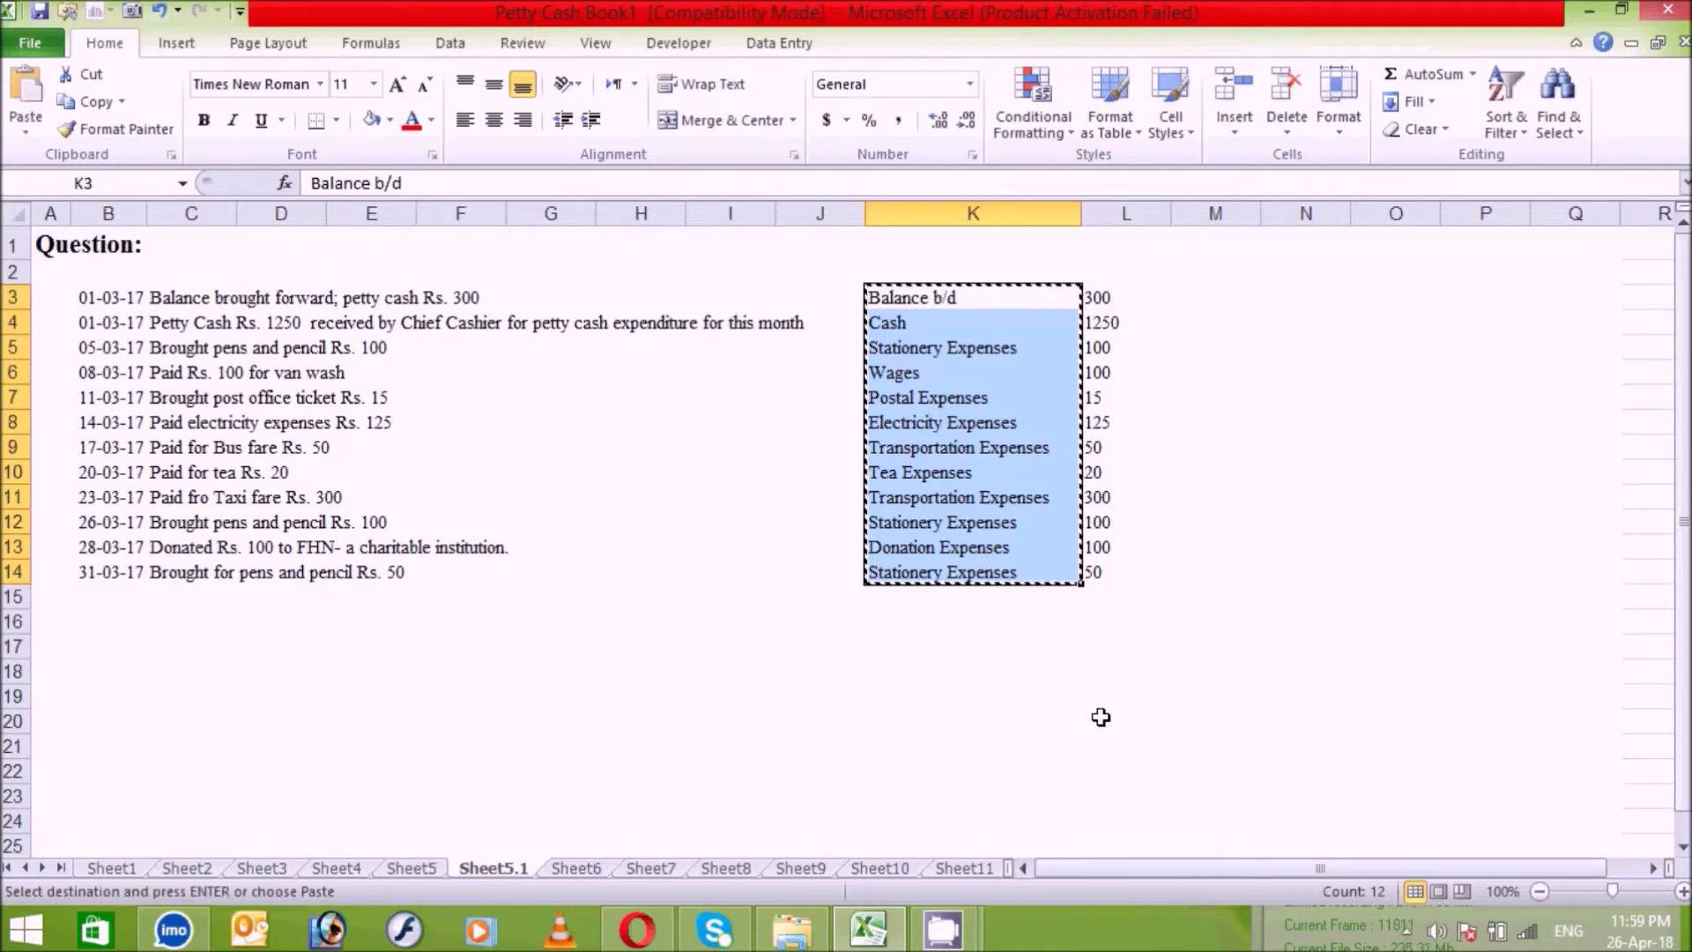
key("Right")
key("Right")
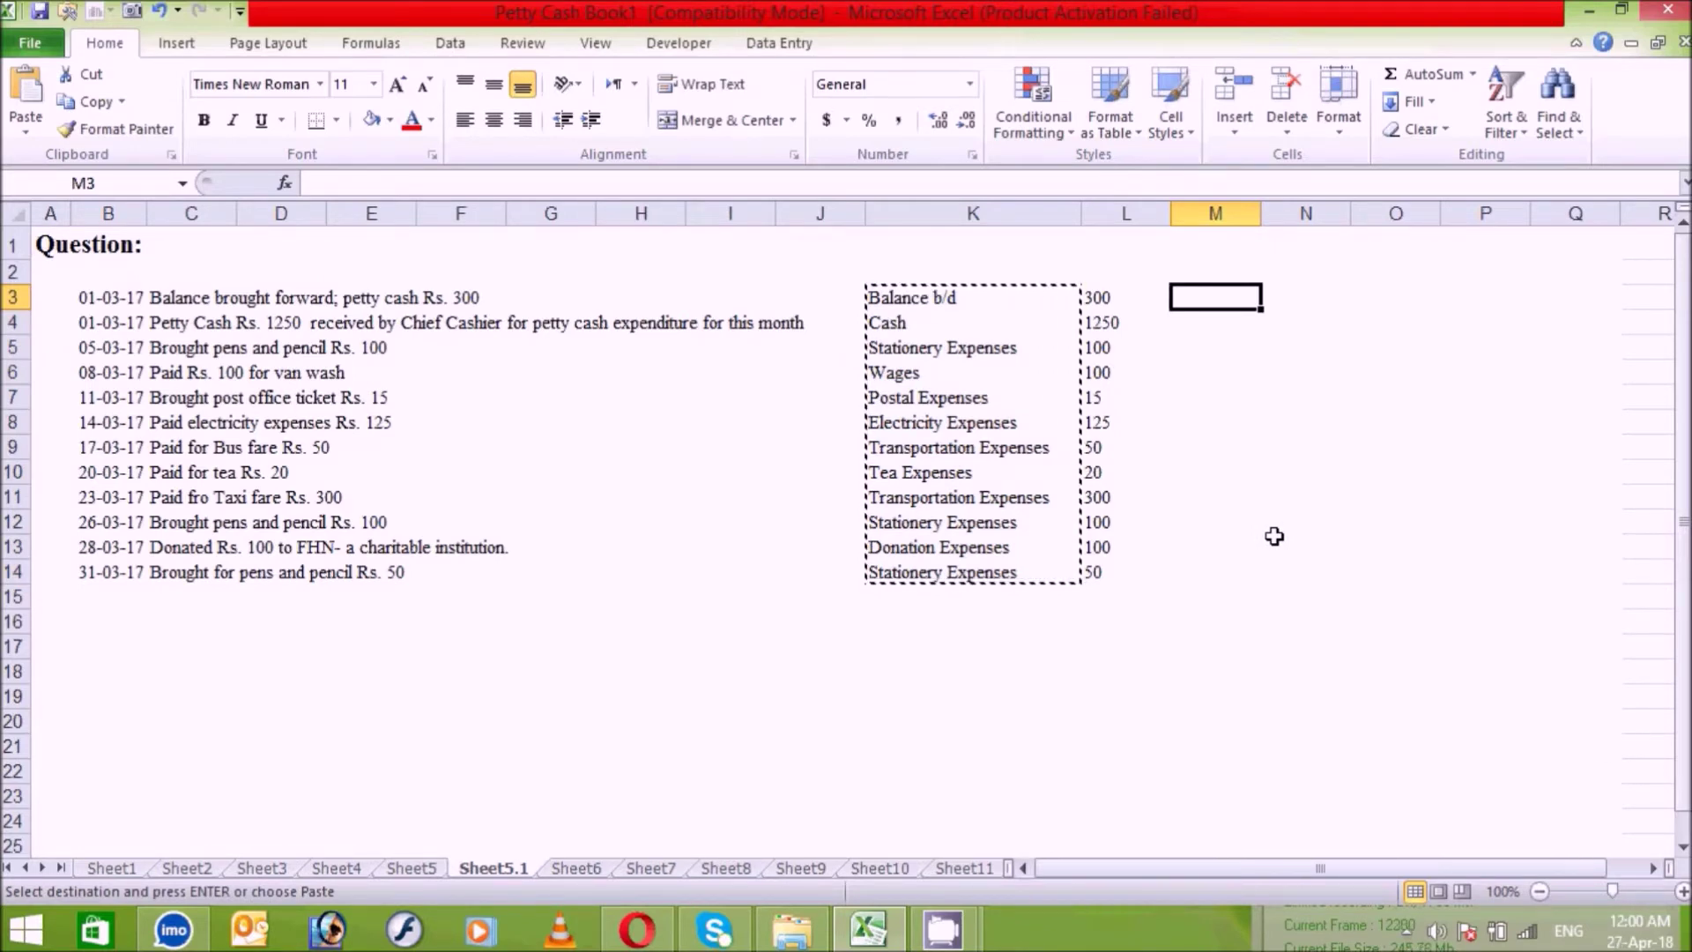
key("ctrl+v")
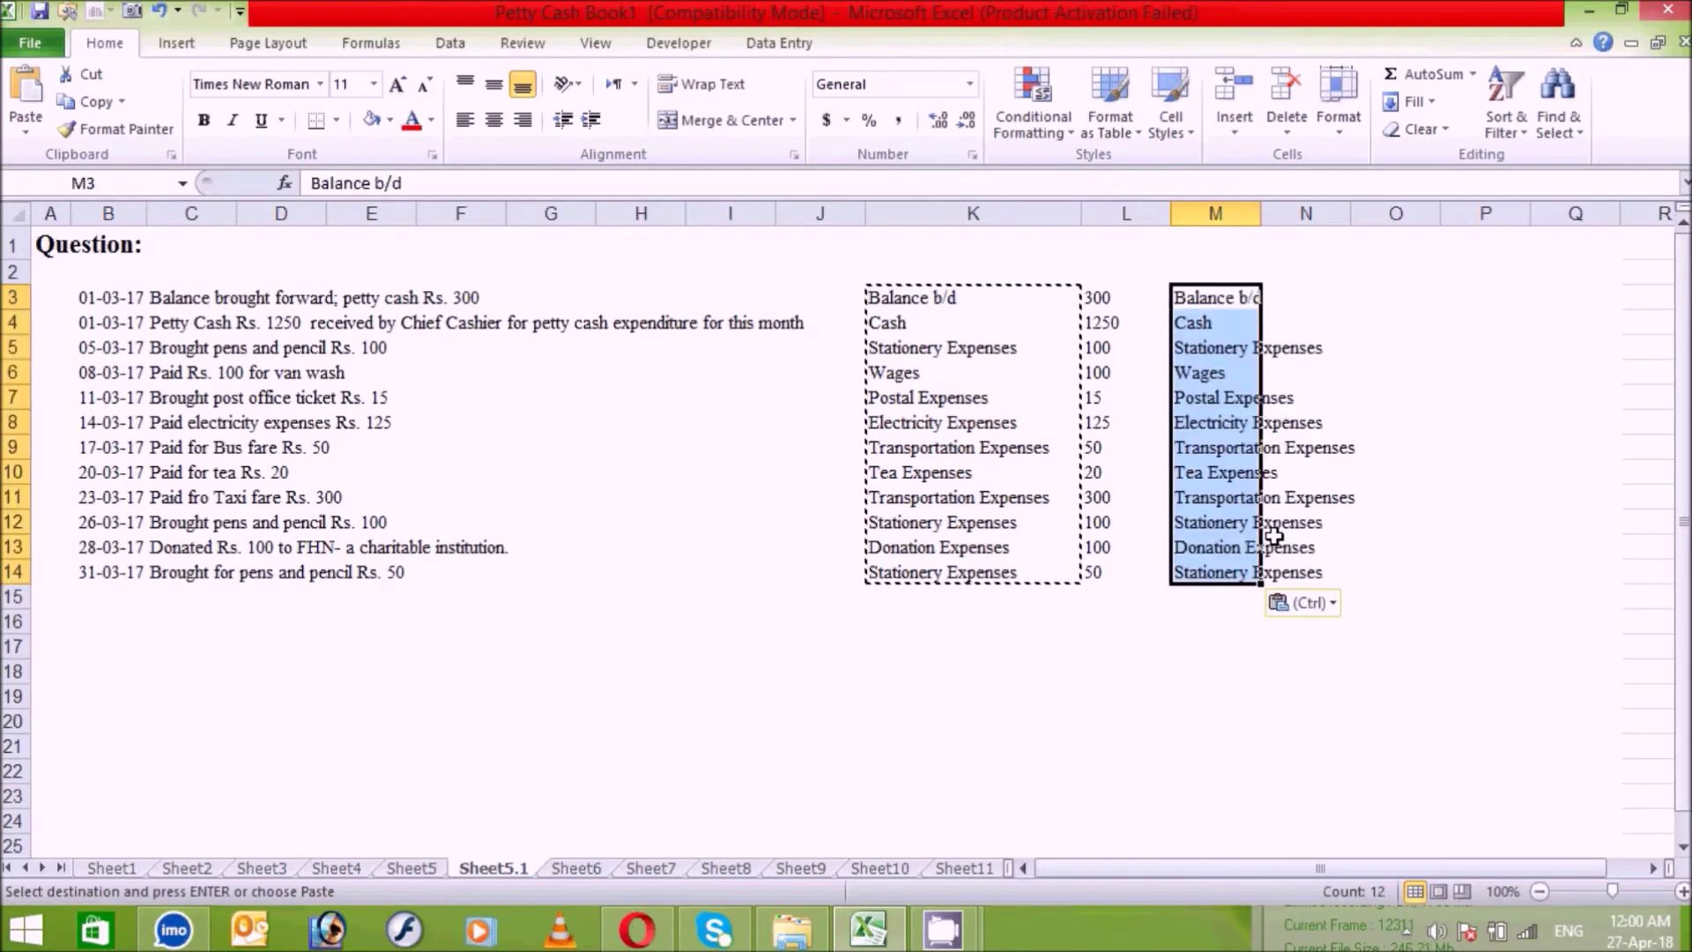
Step: Autofit column M to the width of its account heads and clear the copy marquee
left_click(1260, 215)
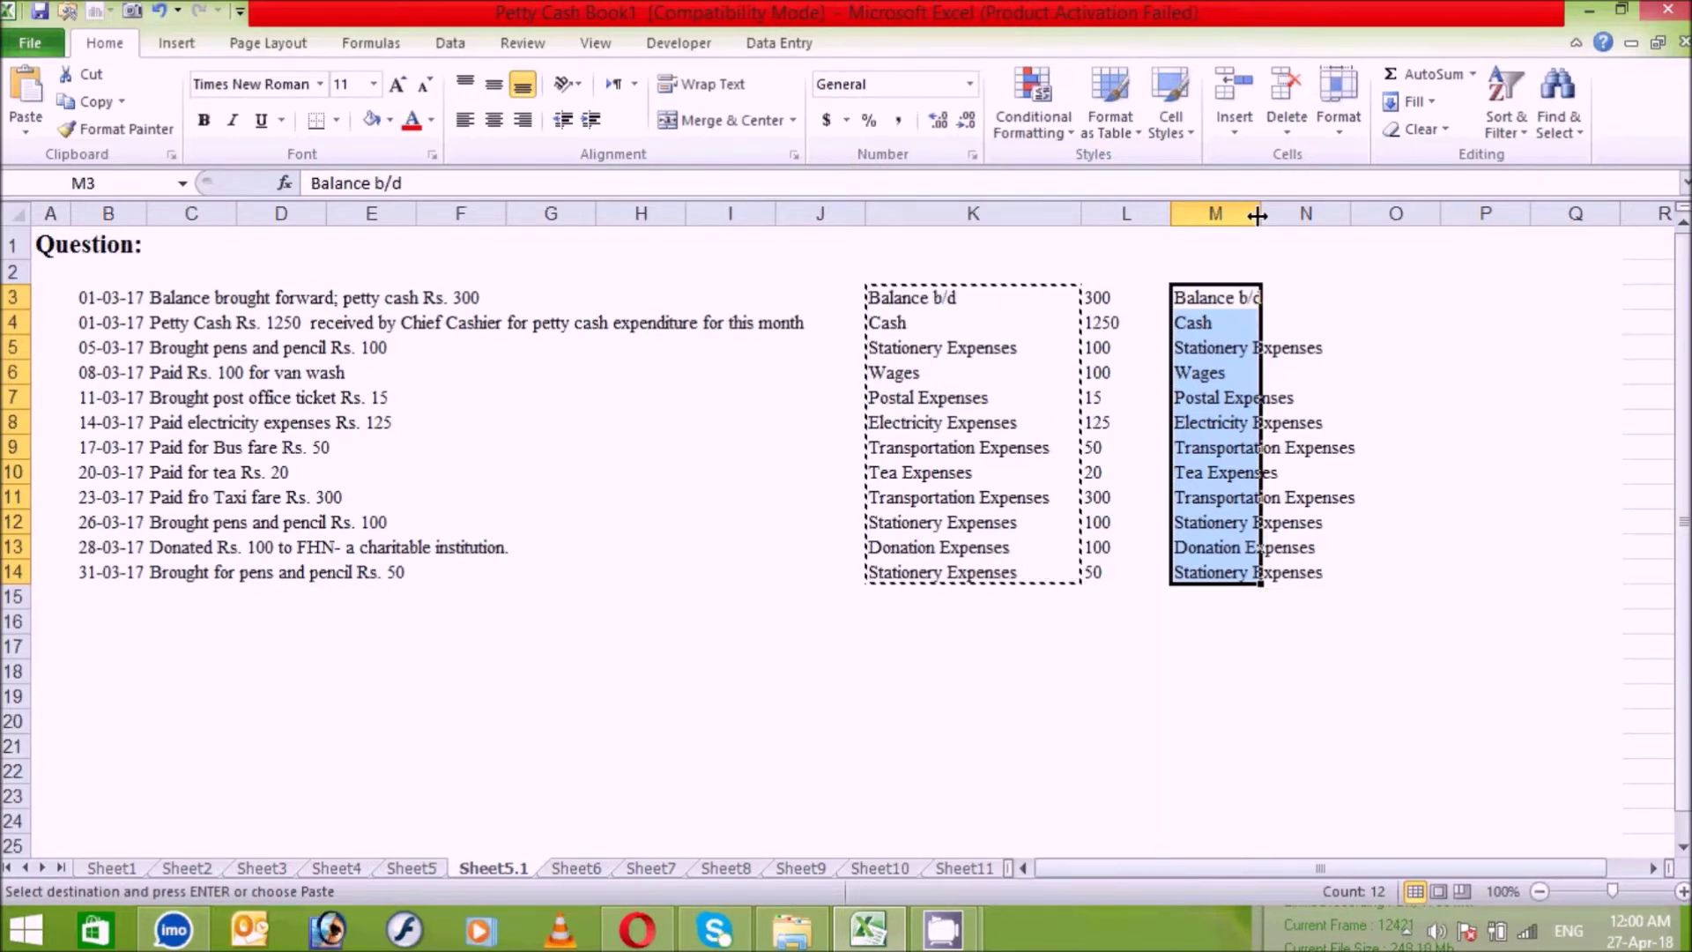
double_click(1257, 215)
left_click(1278, 573)
left_click(1279, 641)
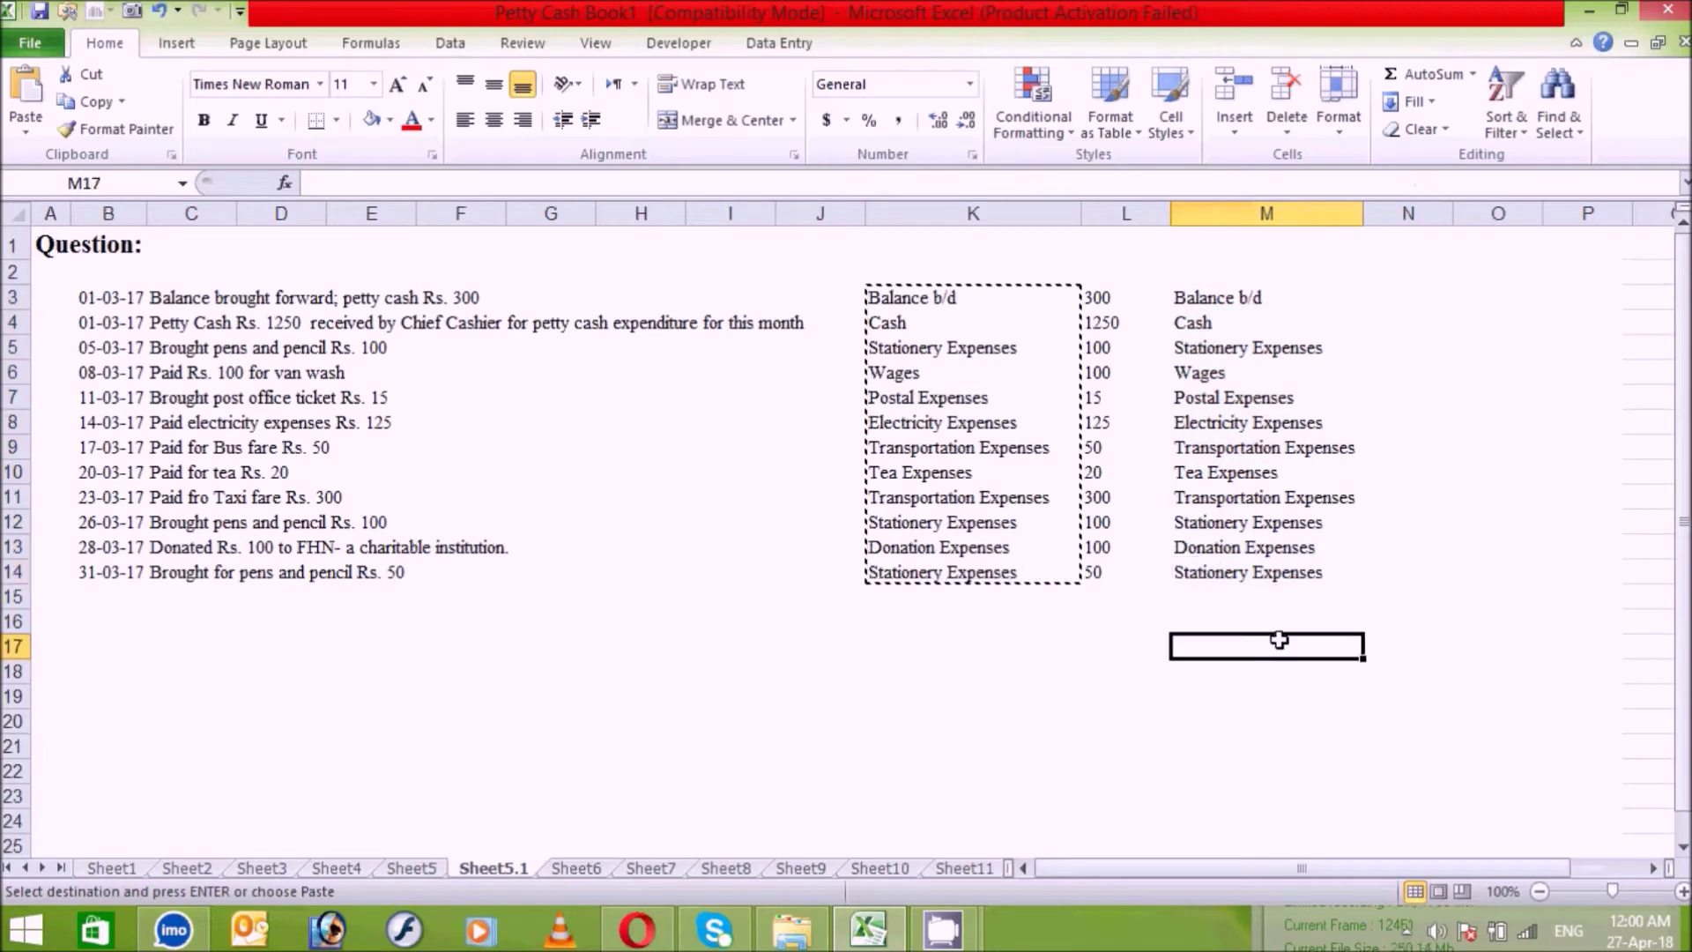
key("Escape")
left_click(1388, 597)
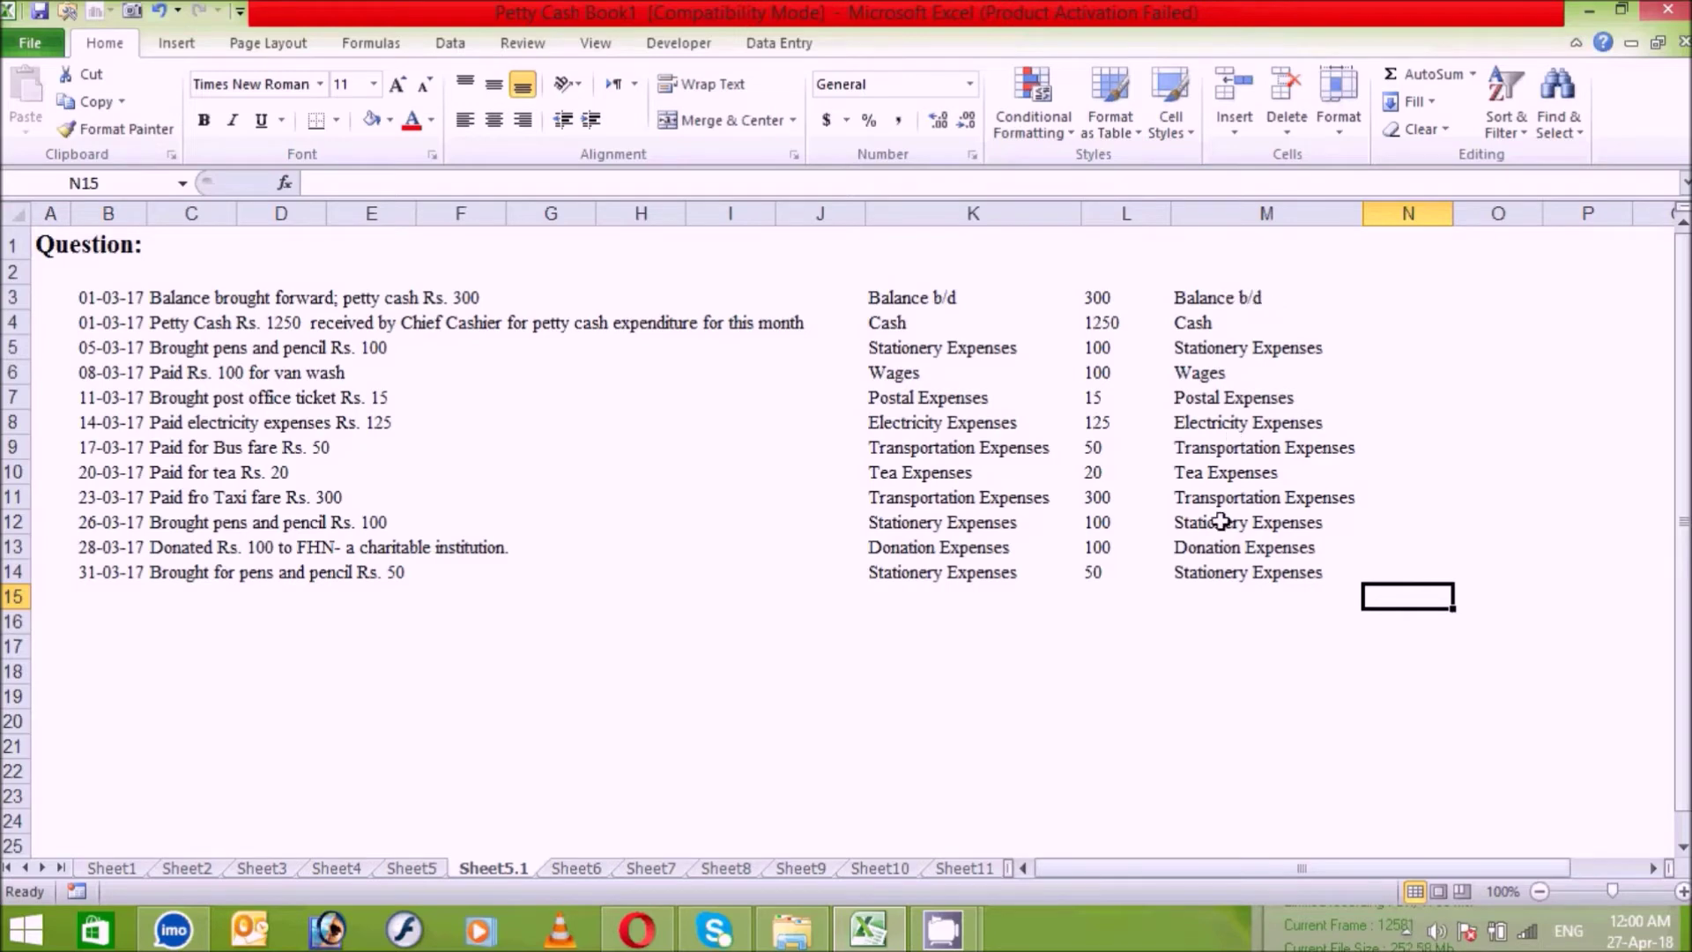
Step: Remove the duplicate account heads from M3:M14, continuing with the current selection only
left_click_drag(1214, 300, 1304, 571)
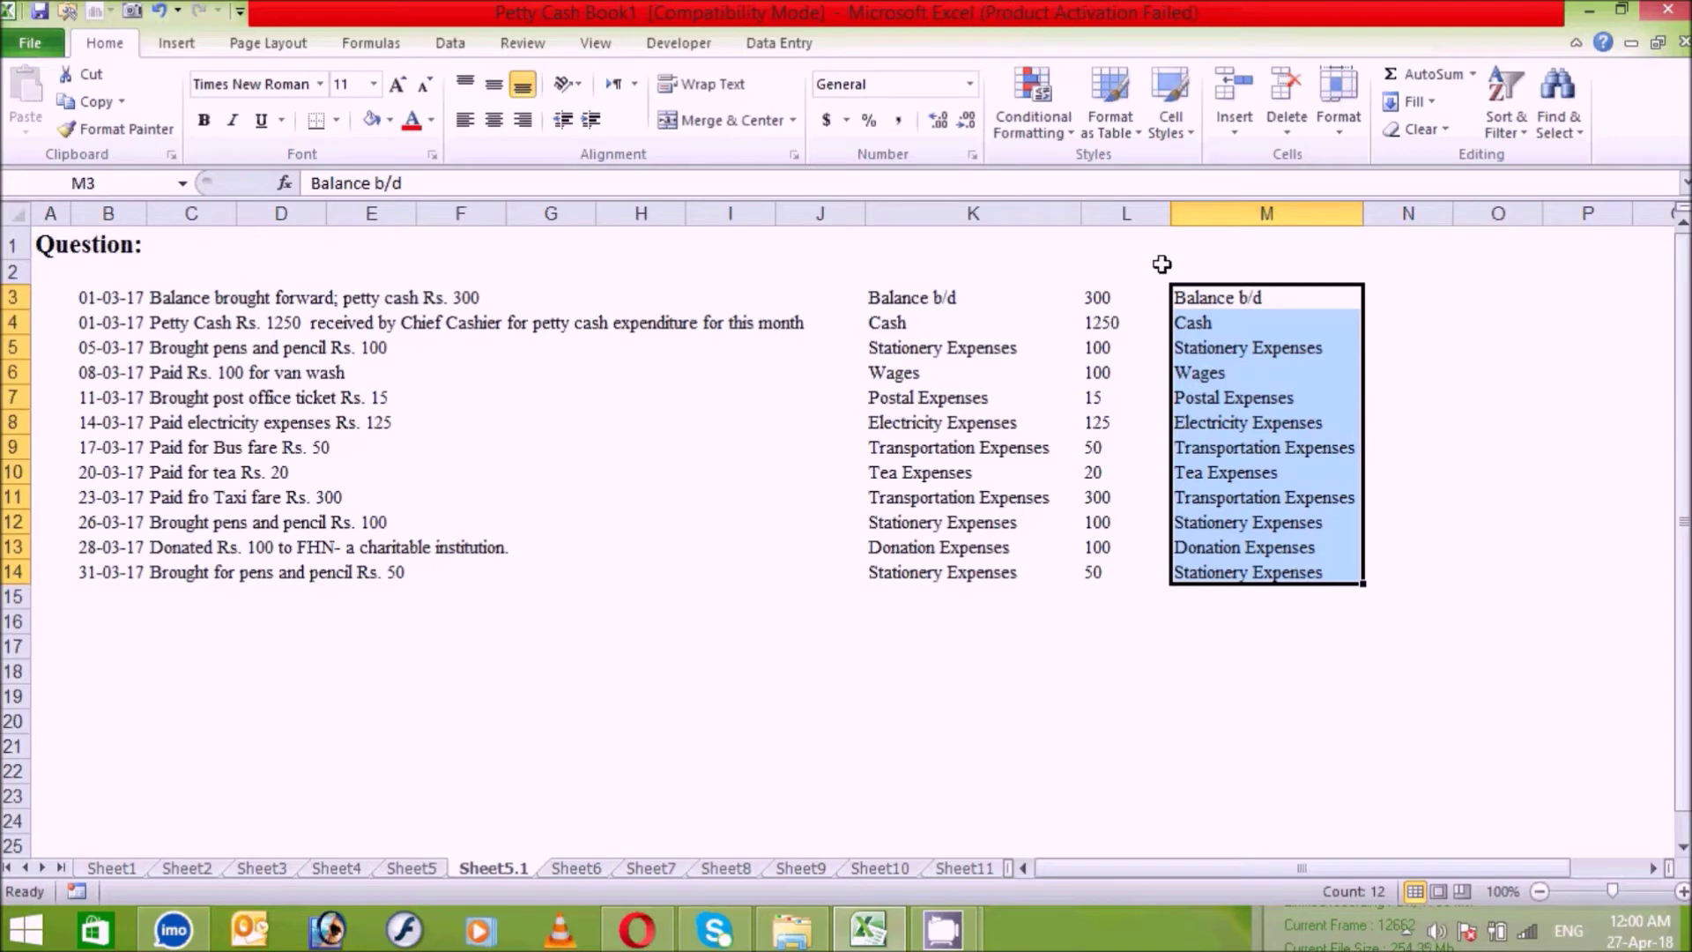
left_click(450, 43)
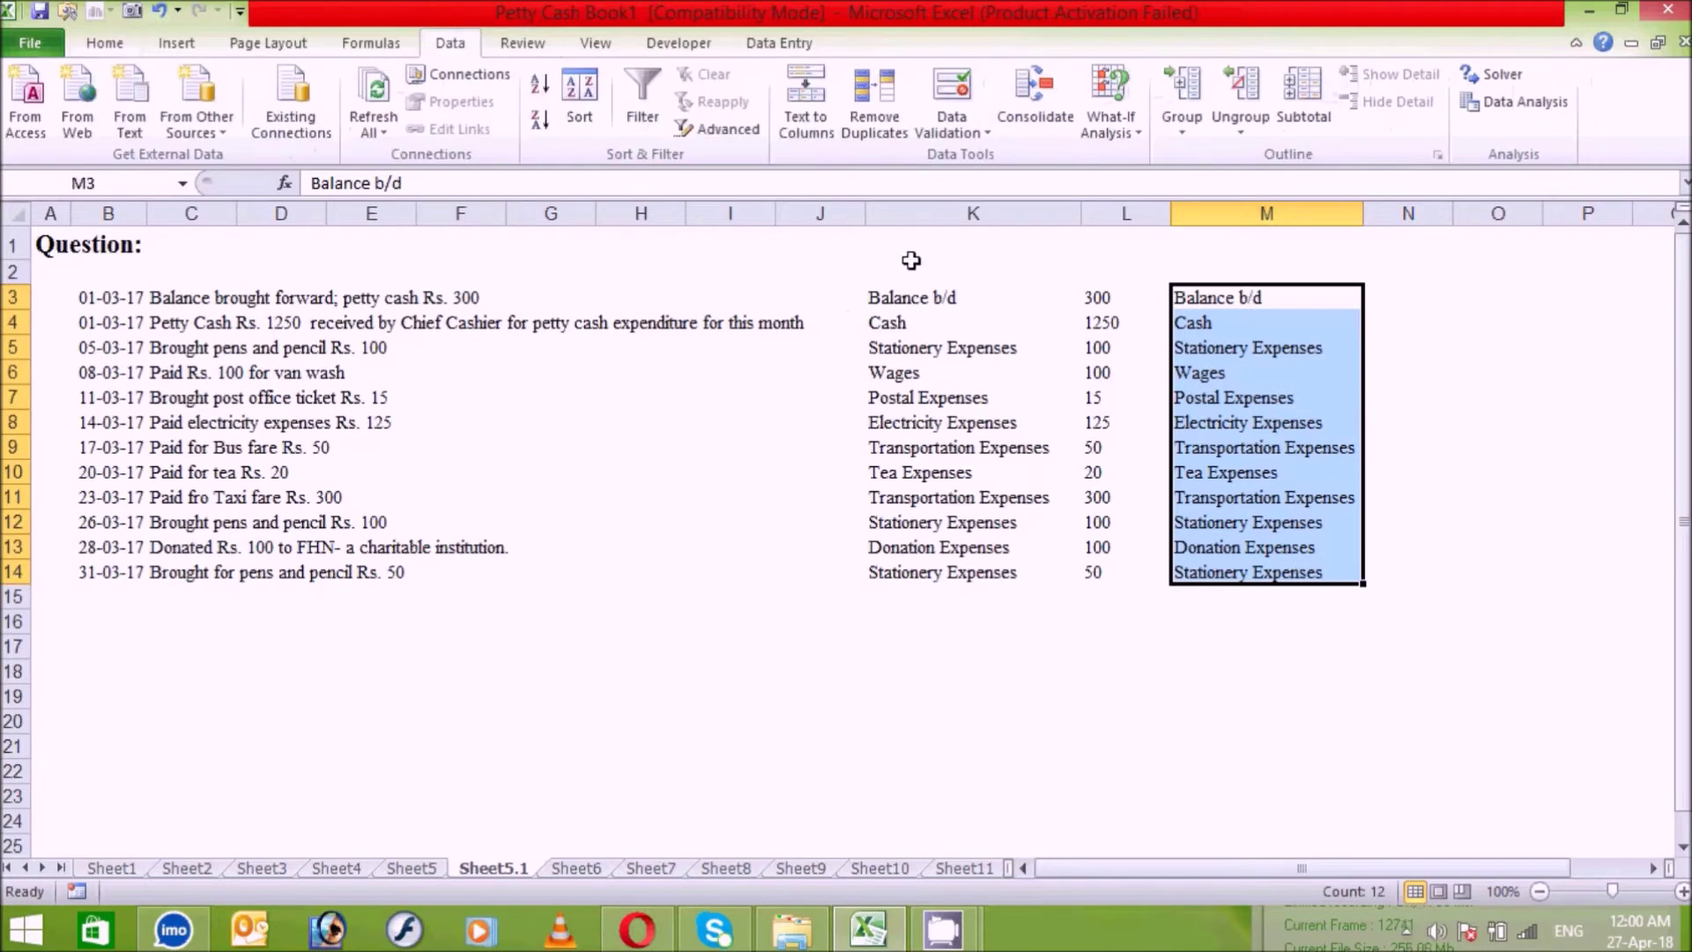
left_click(880, 133)
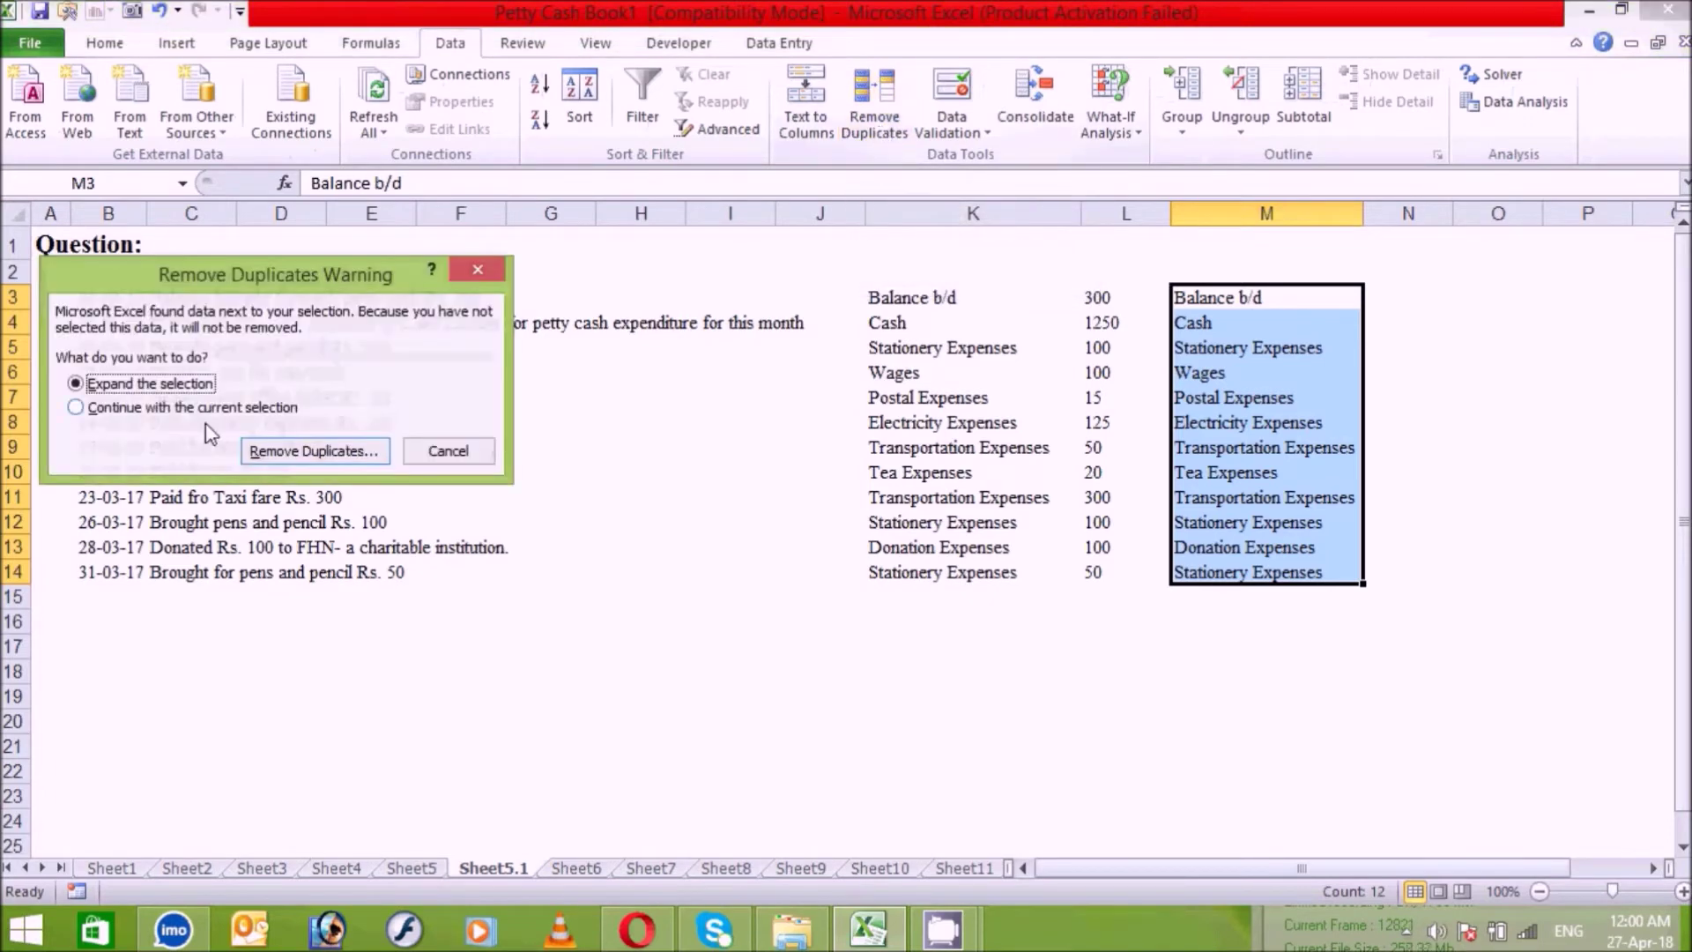
left_click(131, 409)
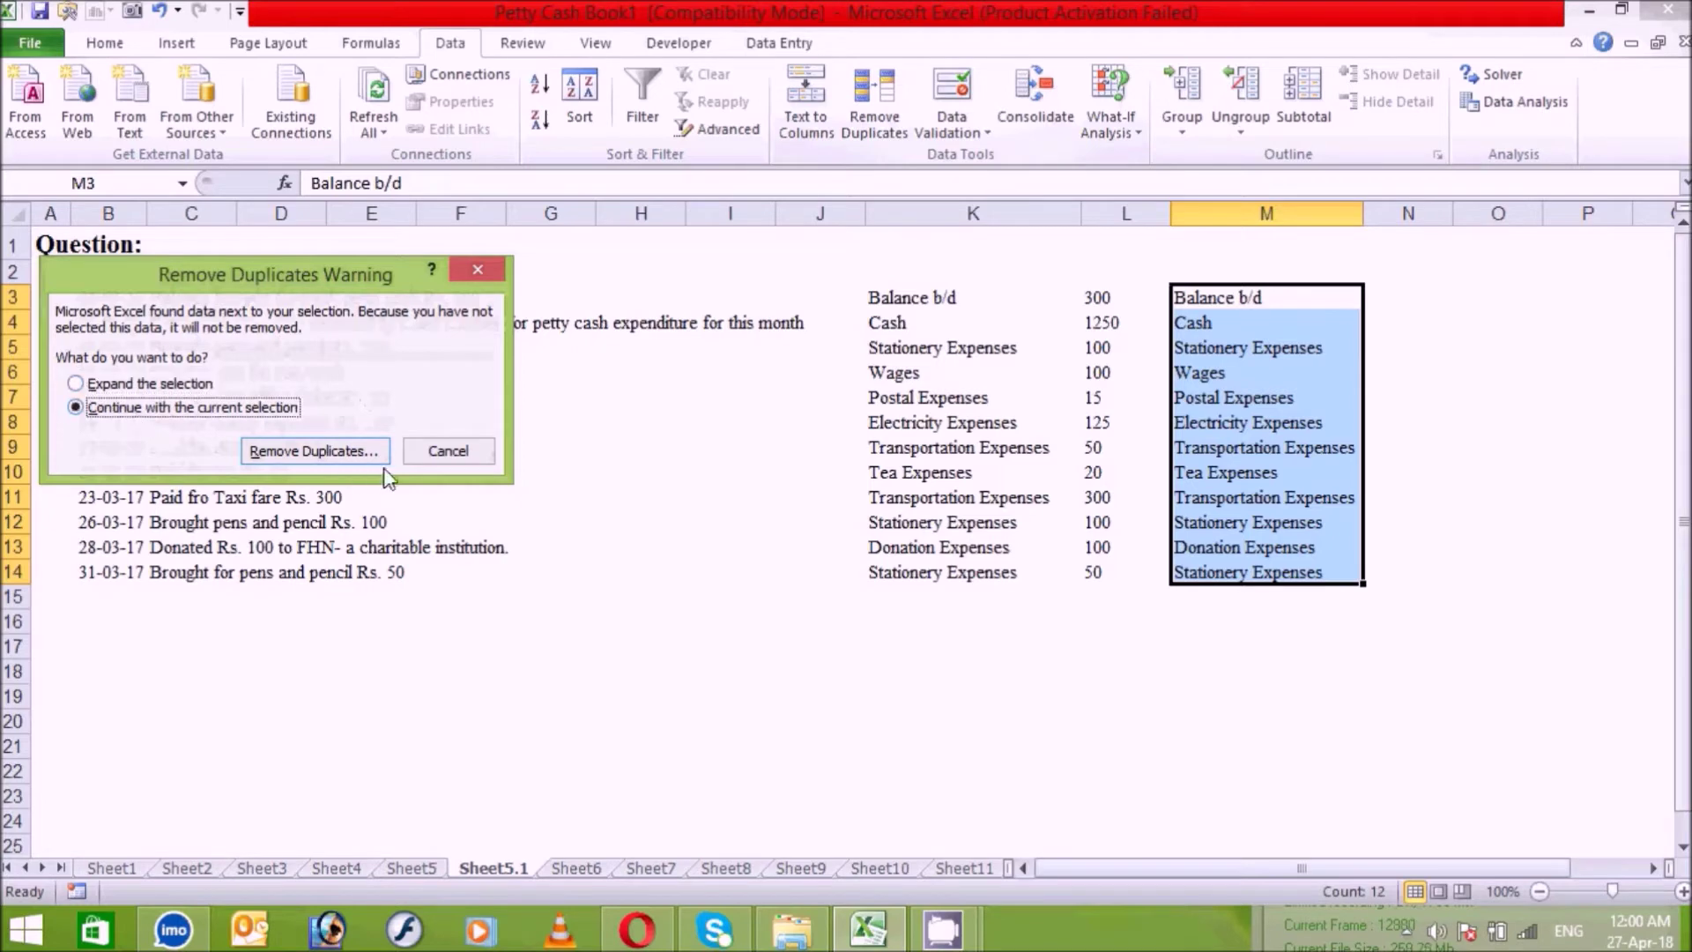
left_click(318, 453)
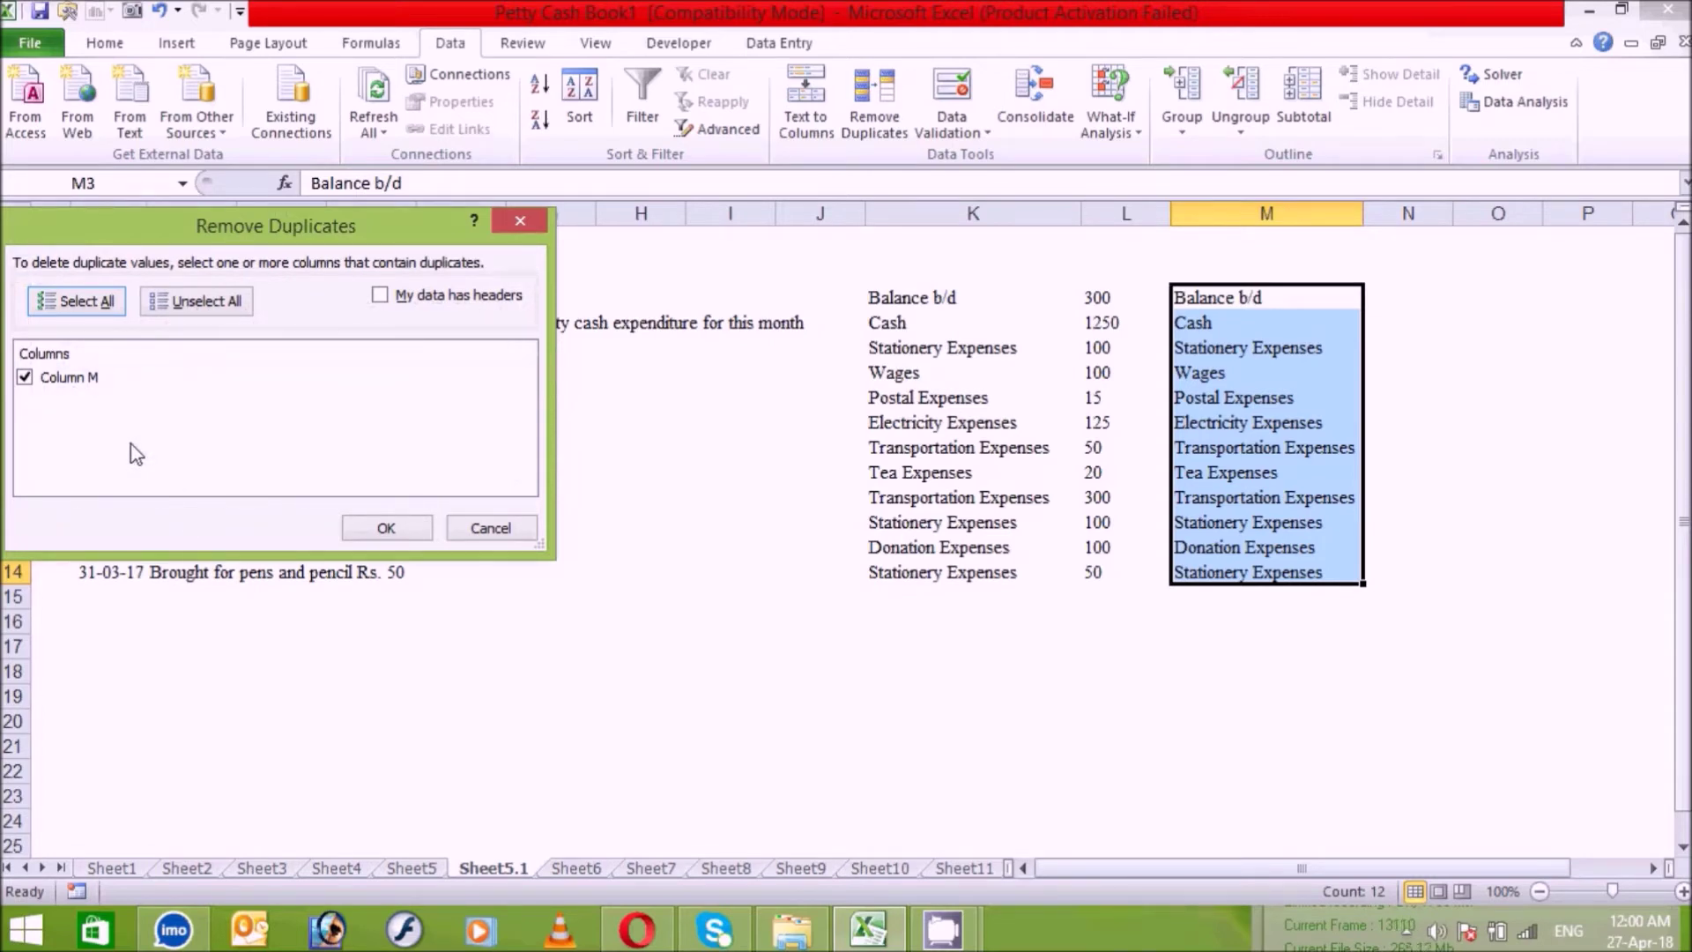
left_click(368, 530)
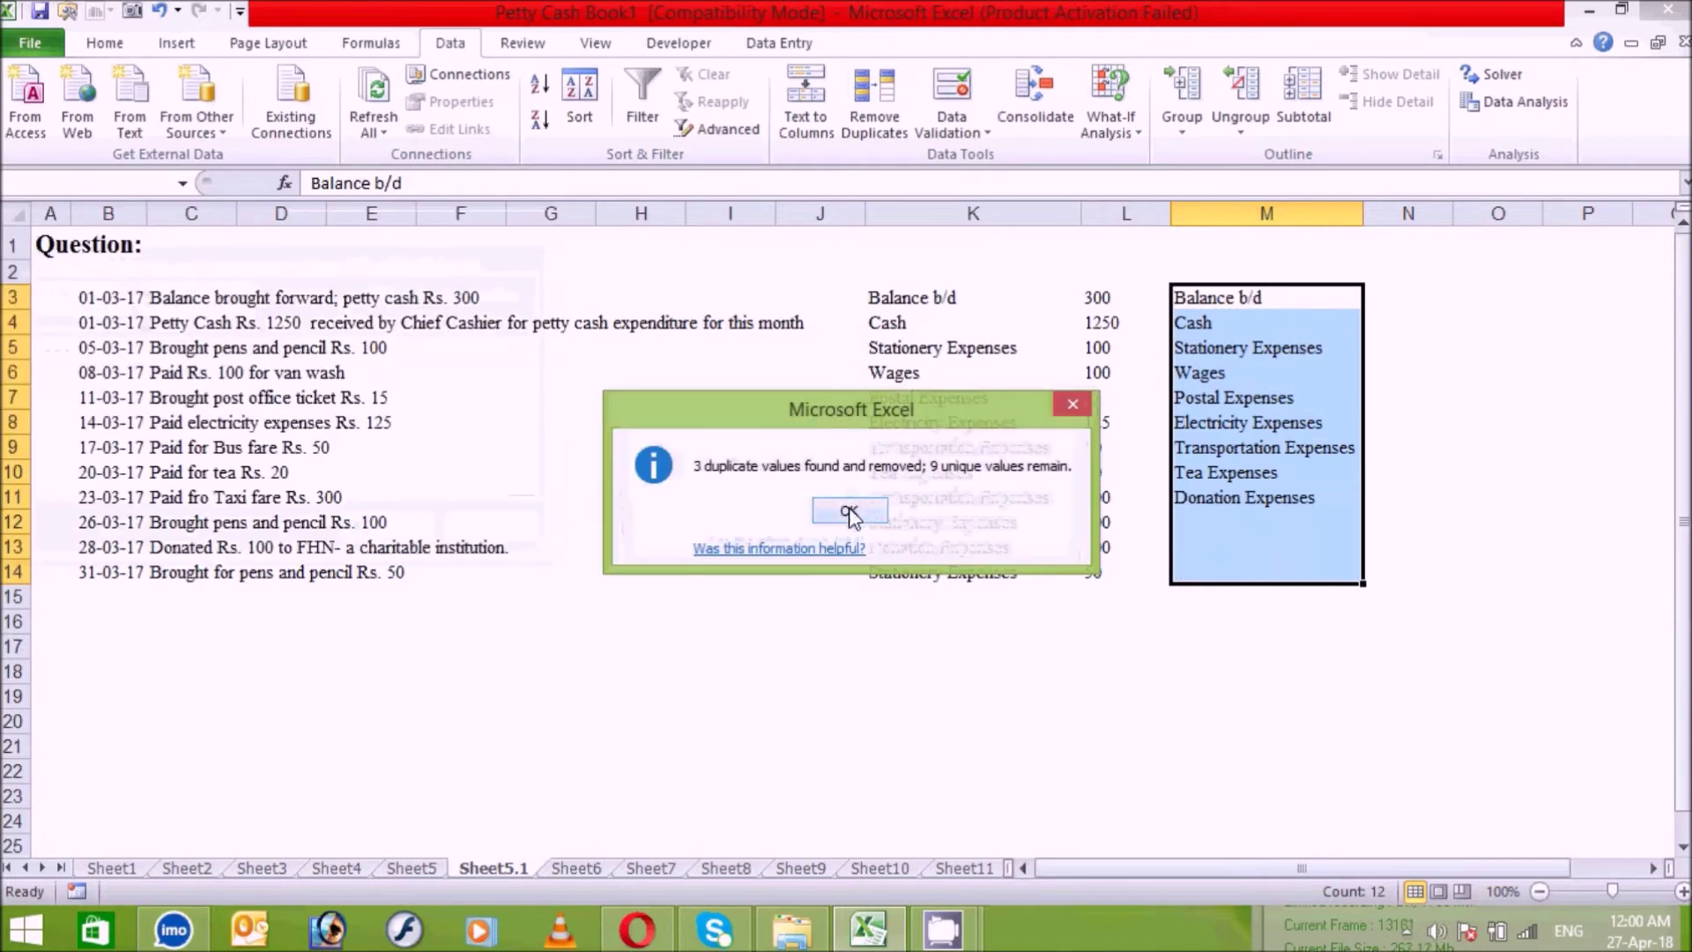
left_click(848, 511)
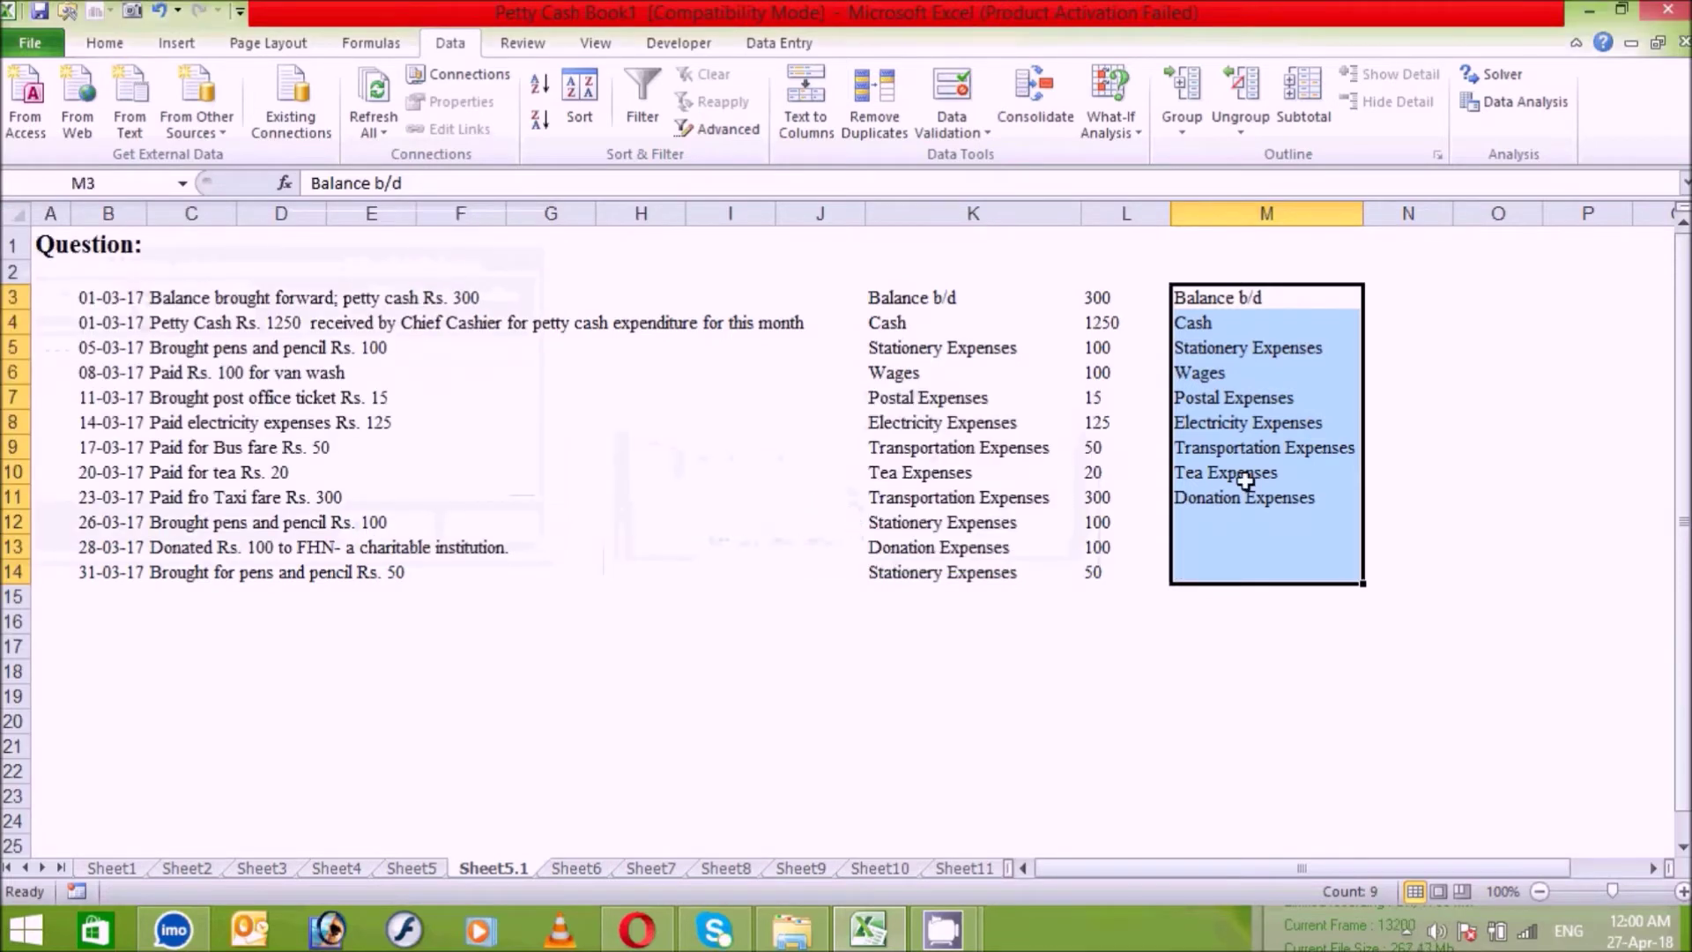
left_click(1386, 618)
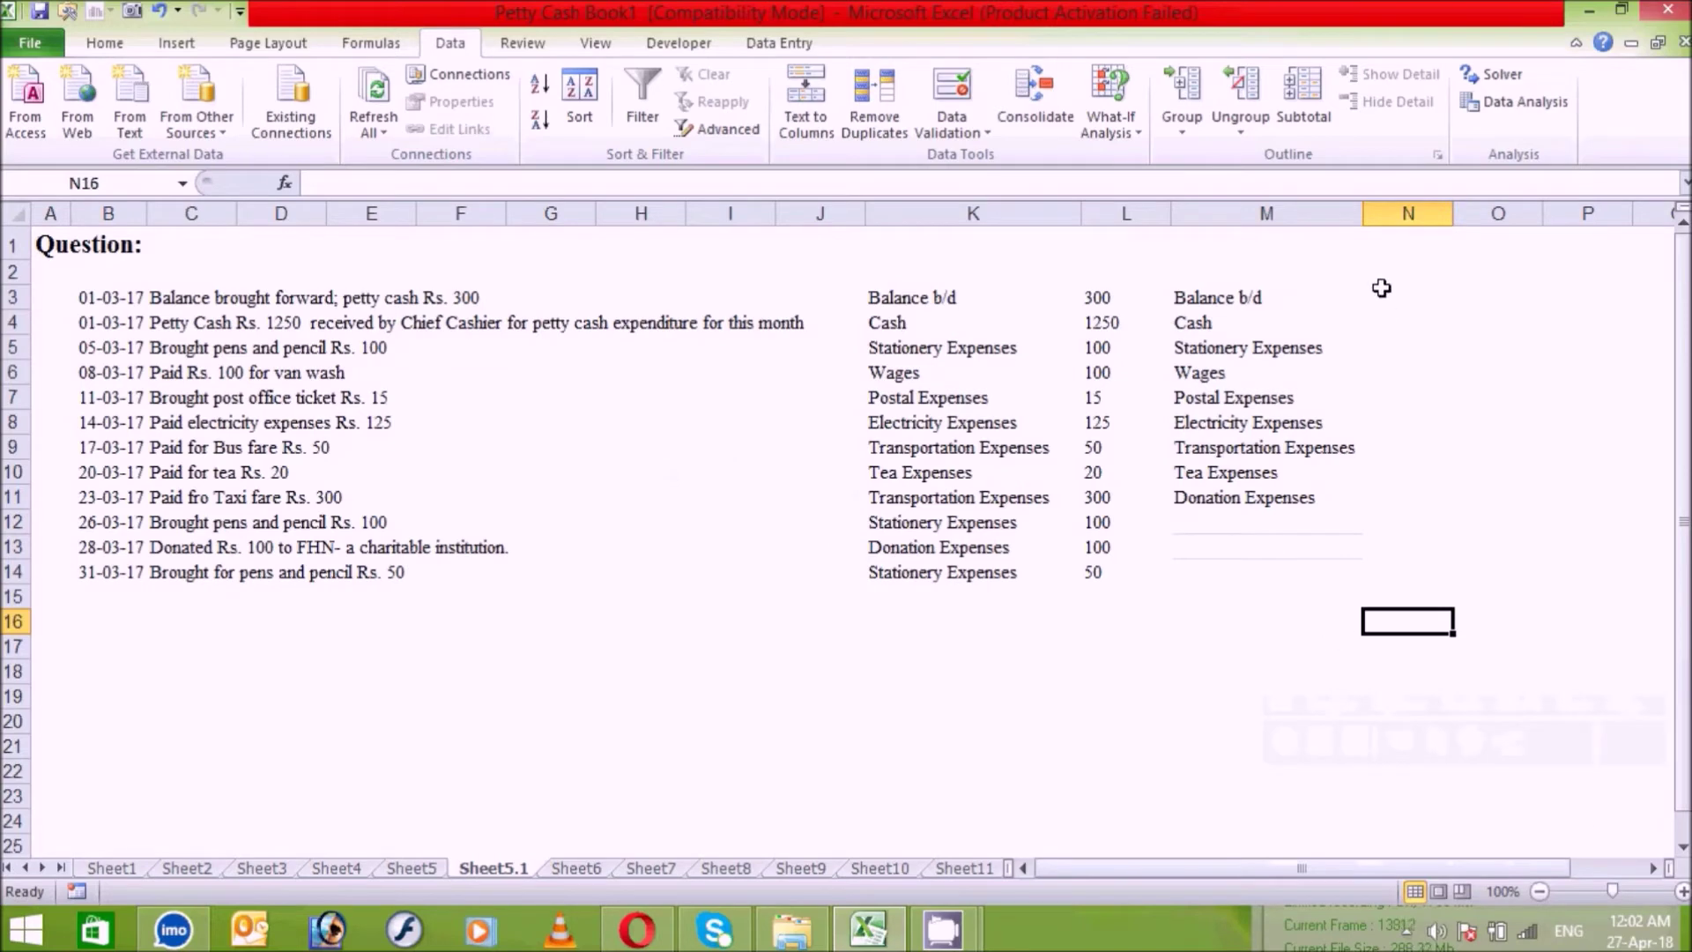
Step: Enter the heading "Amount" in N2 beside the list of unique account heads
left_click(1384, 274)
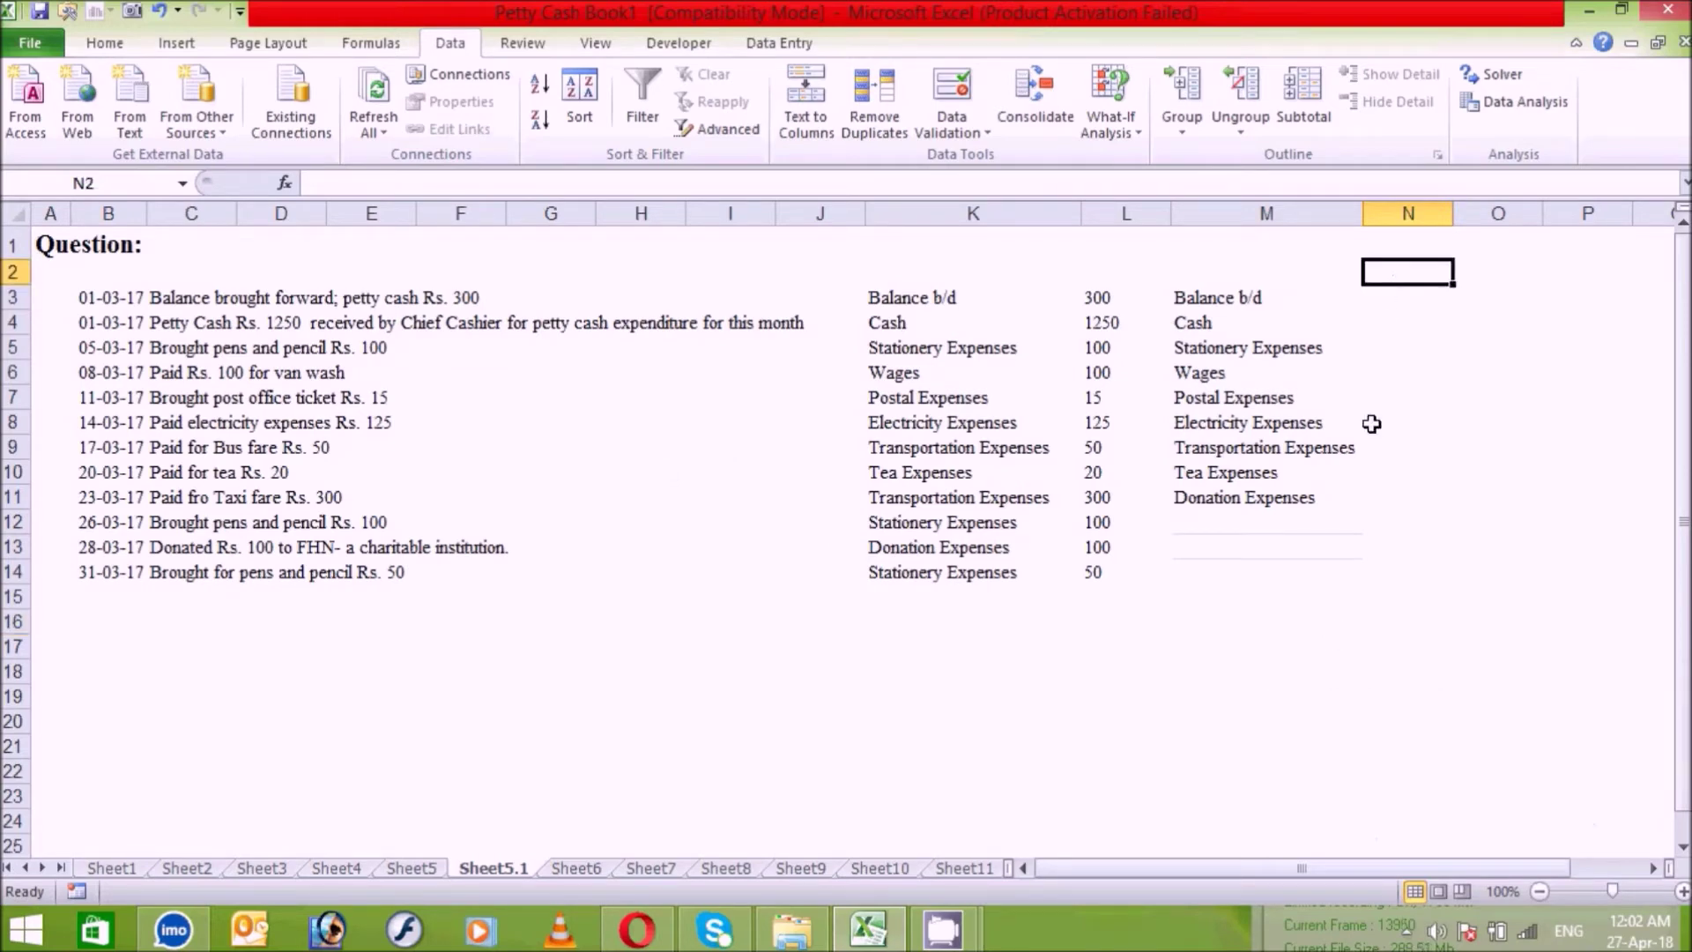
type("Amount")
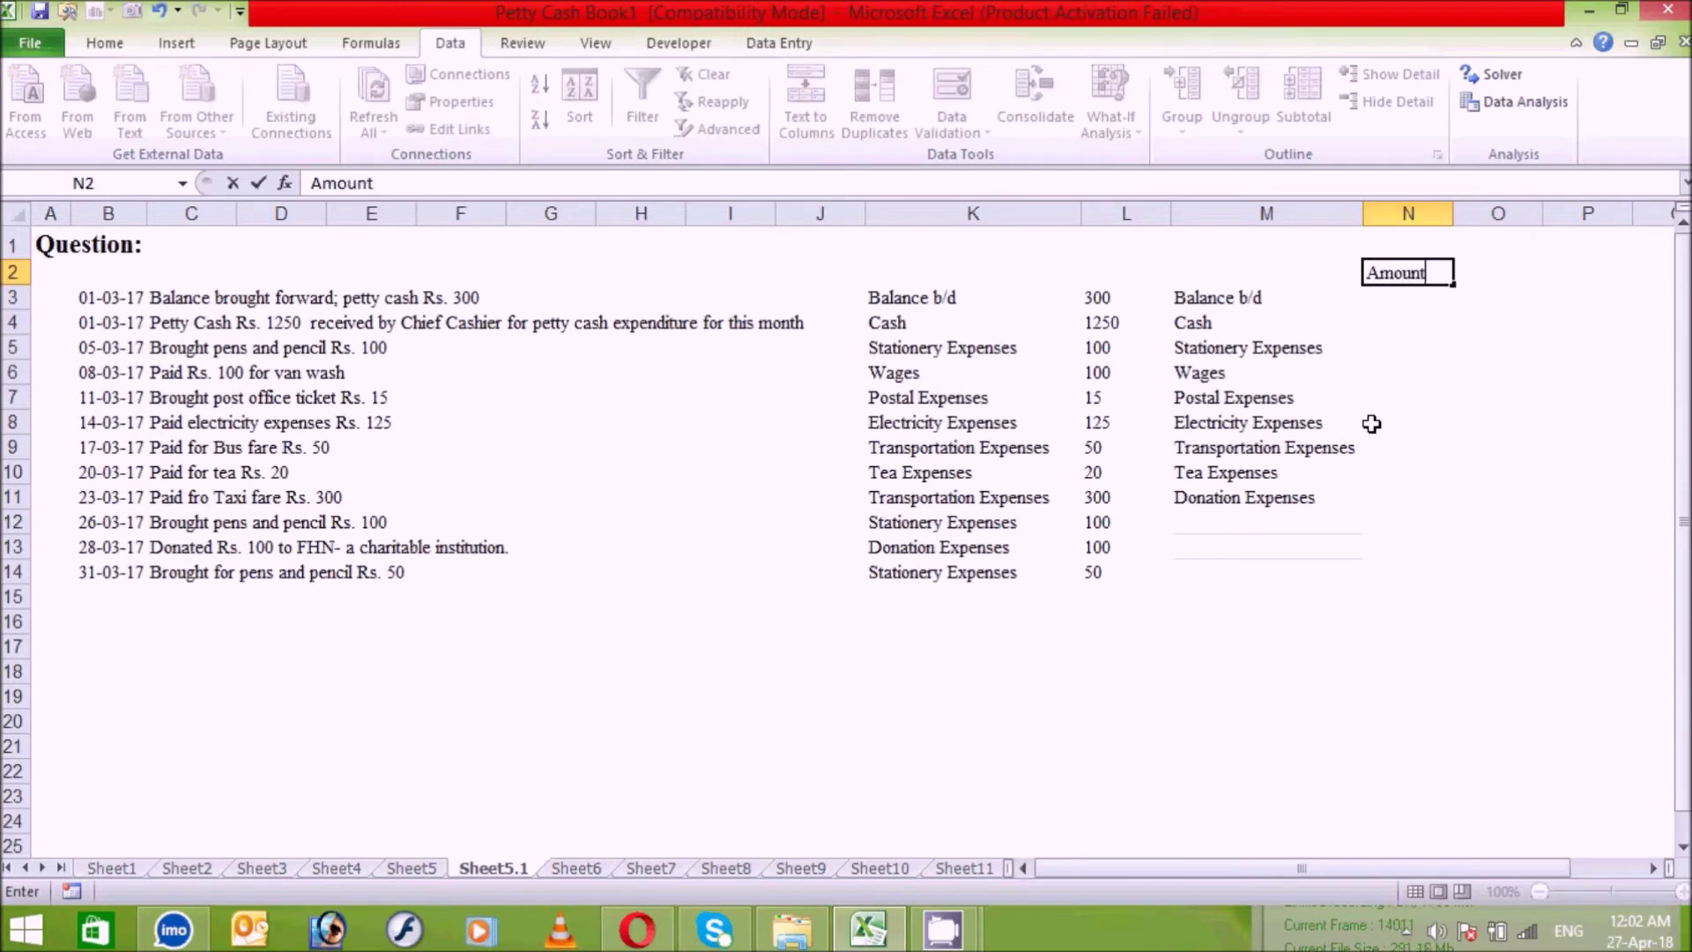
key("Return")
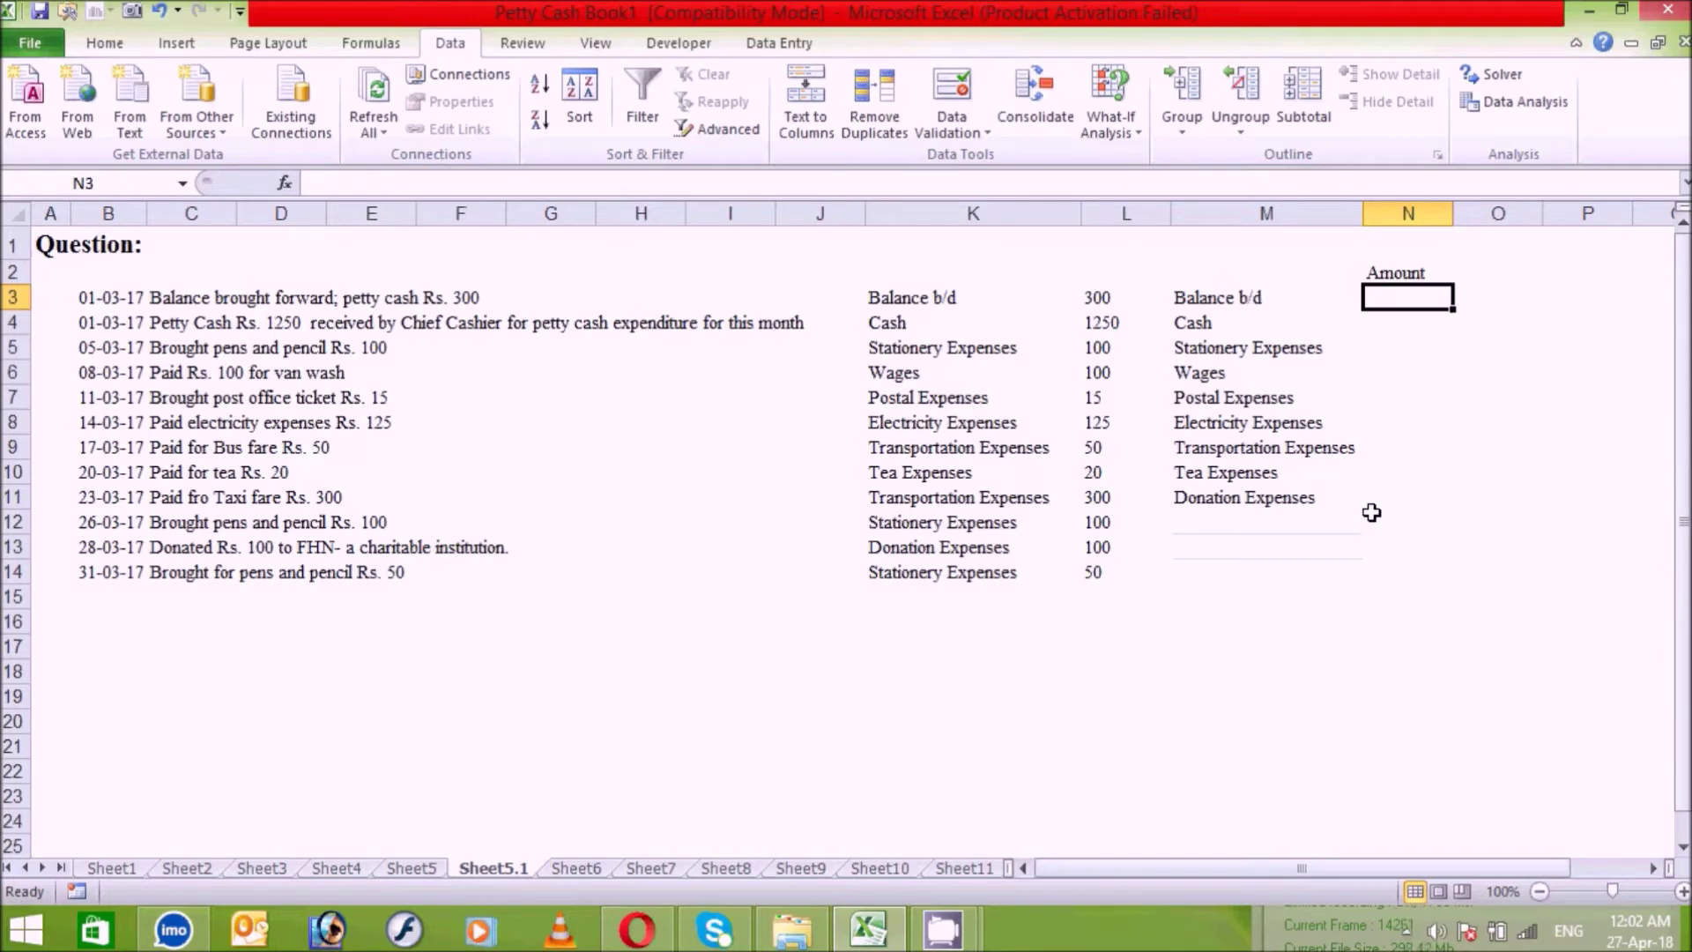
Step: Enter the formula =SUMIF($K$3:$L$14,M3,$L$3:$L$14) in N3 to total the amount for Balance b/d
type("=")
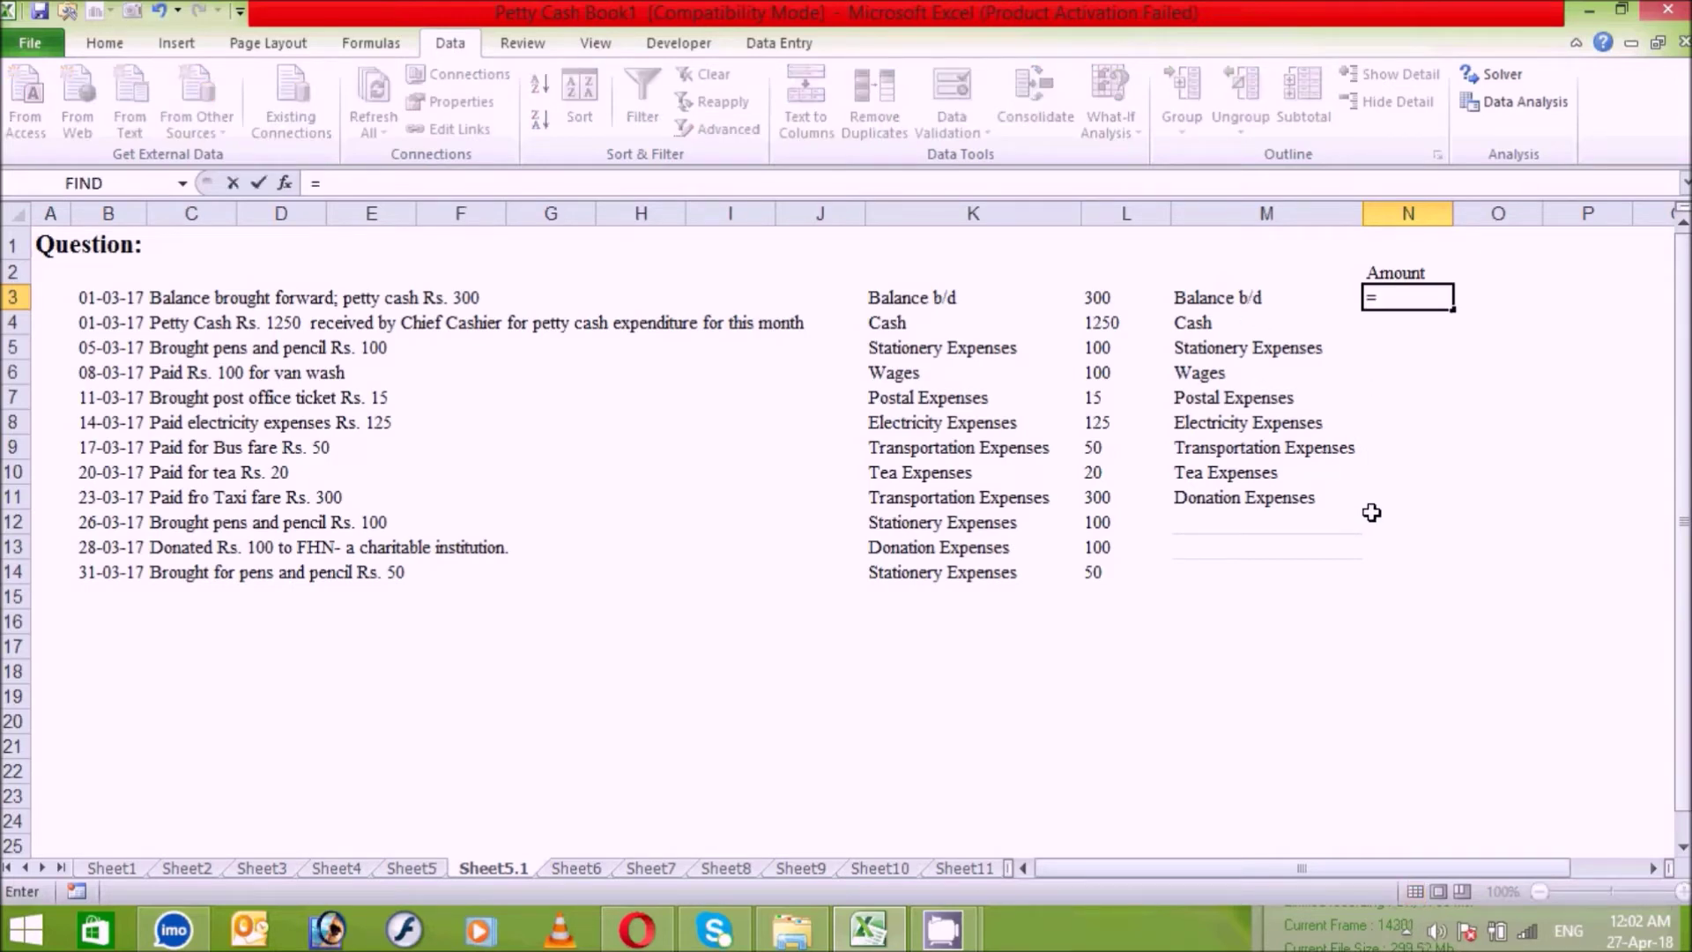
type("sumif")
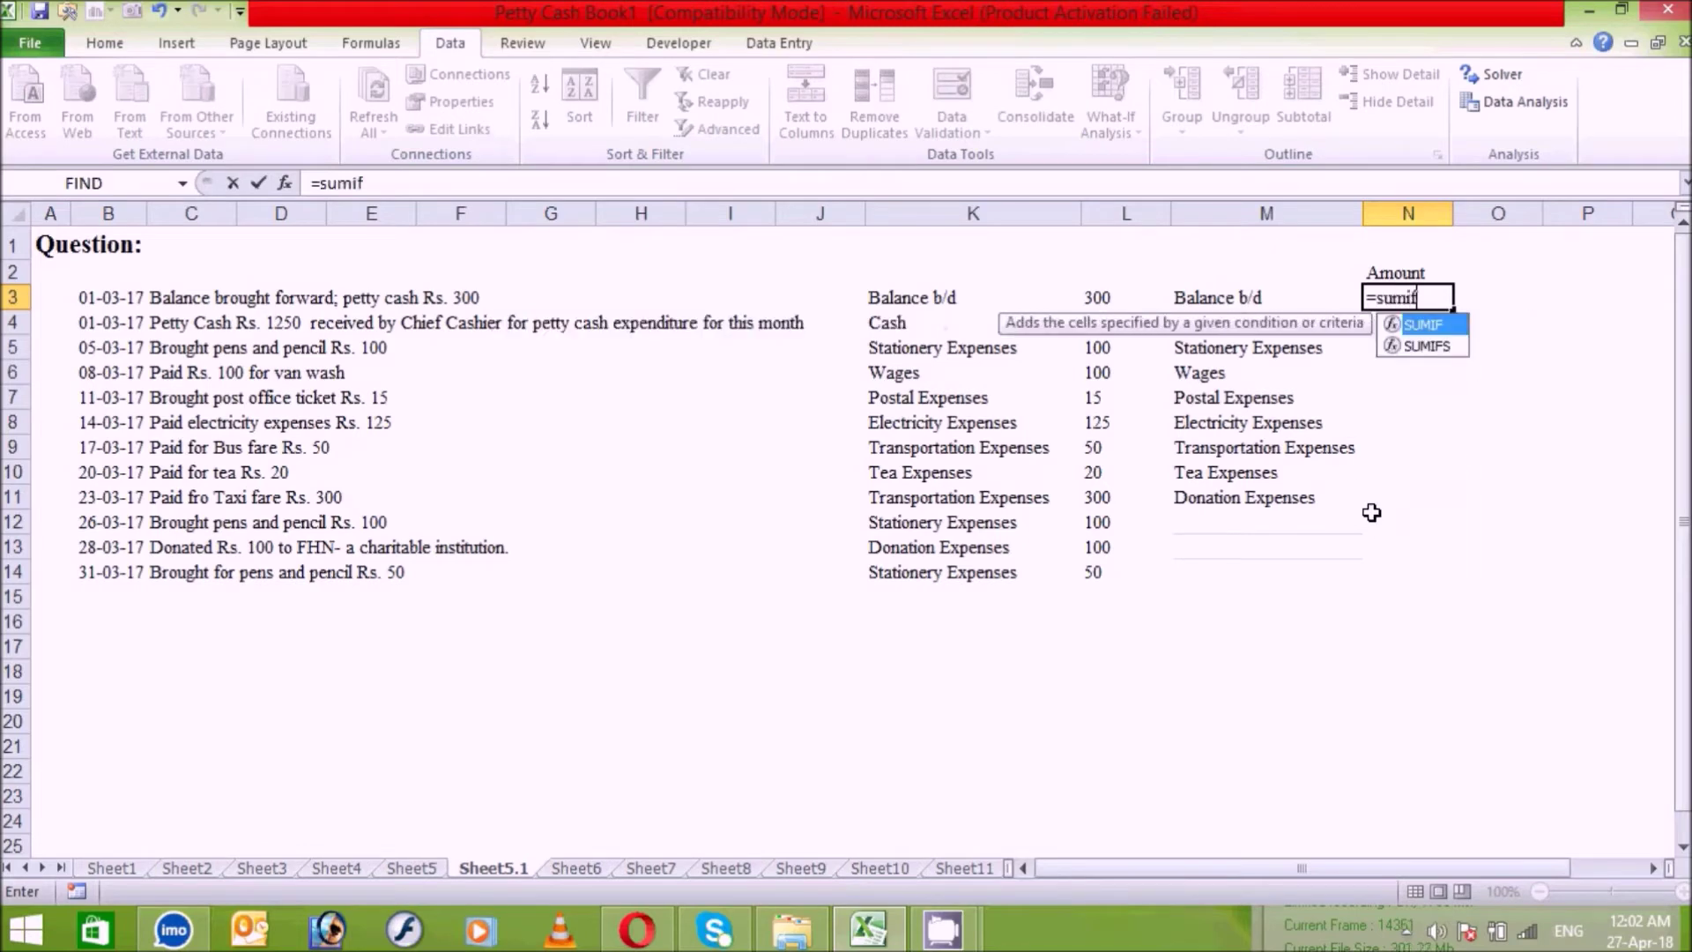
key("Tab")
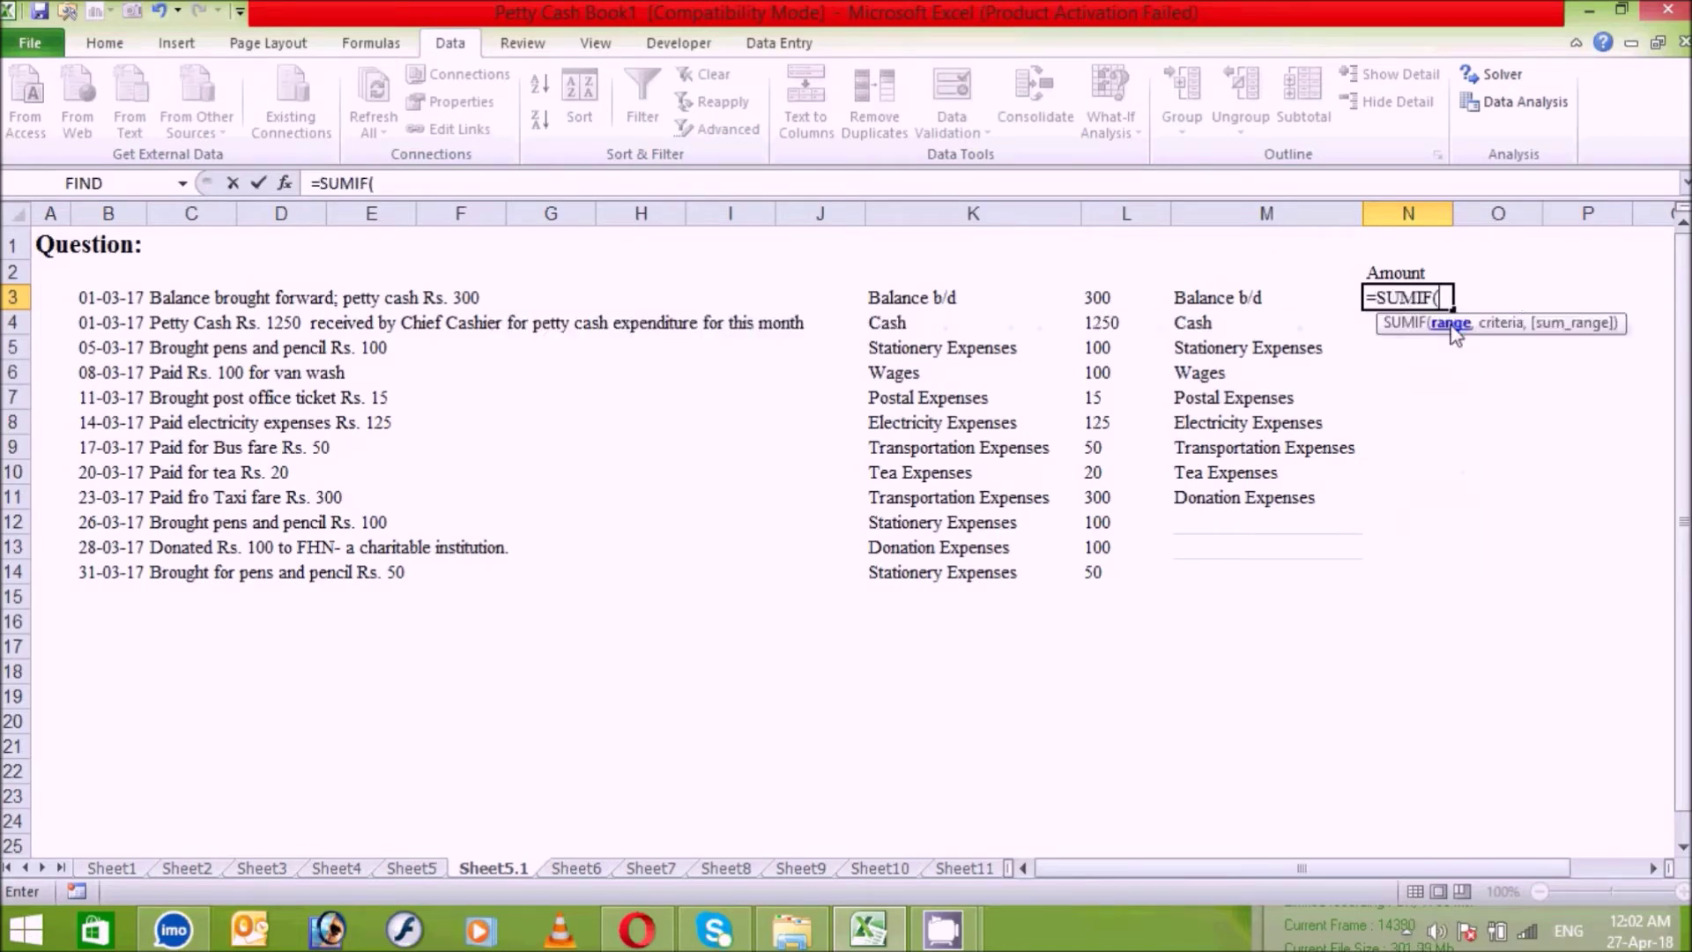
left_click_drag(928, 300, 1102, 576)
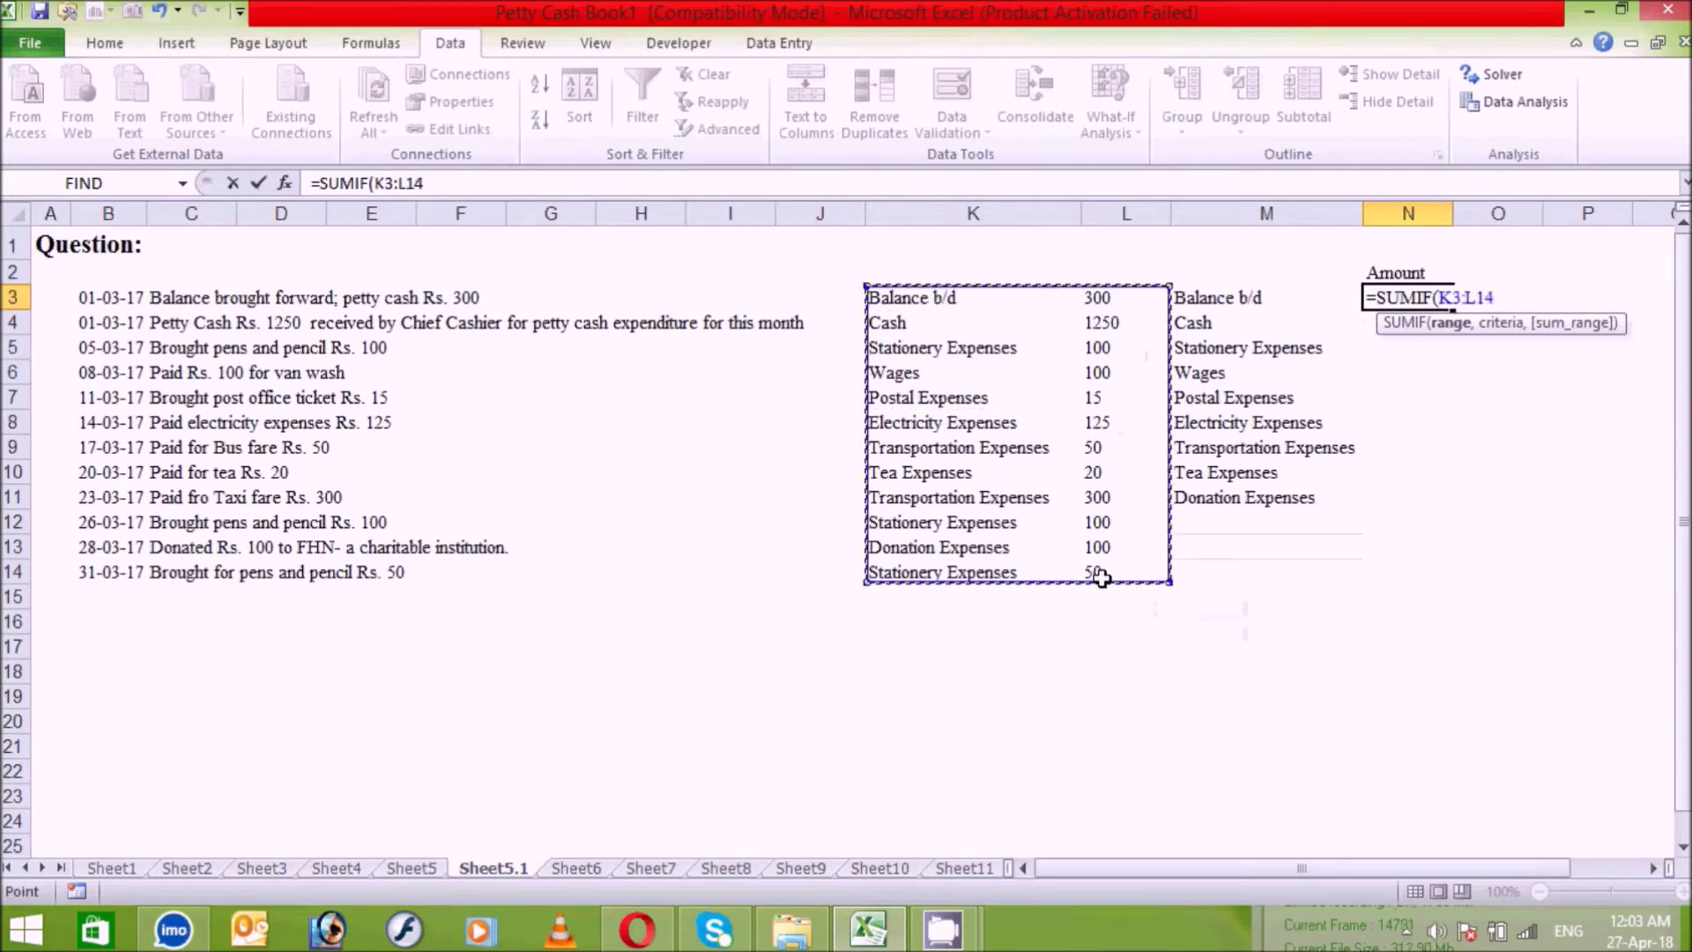
key("F4")
type(",")
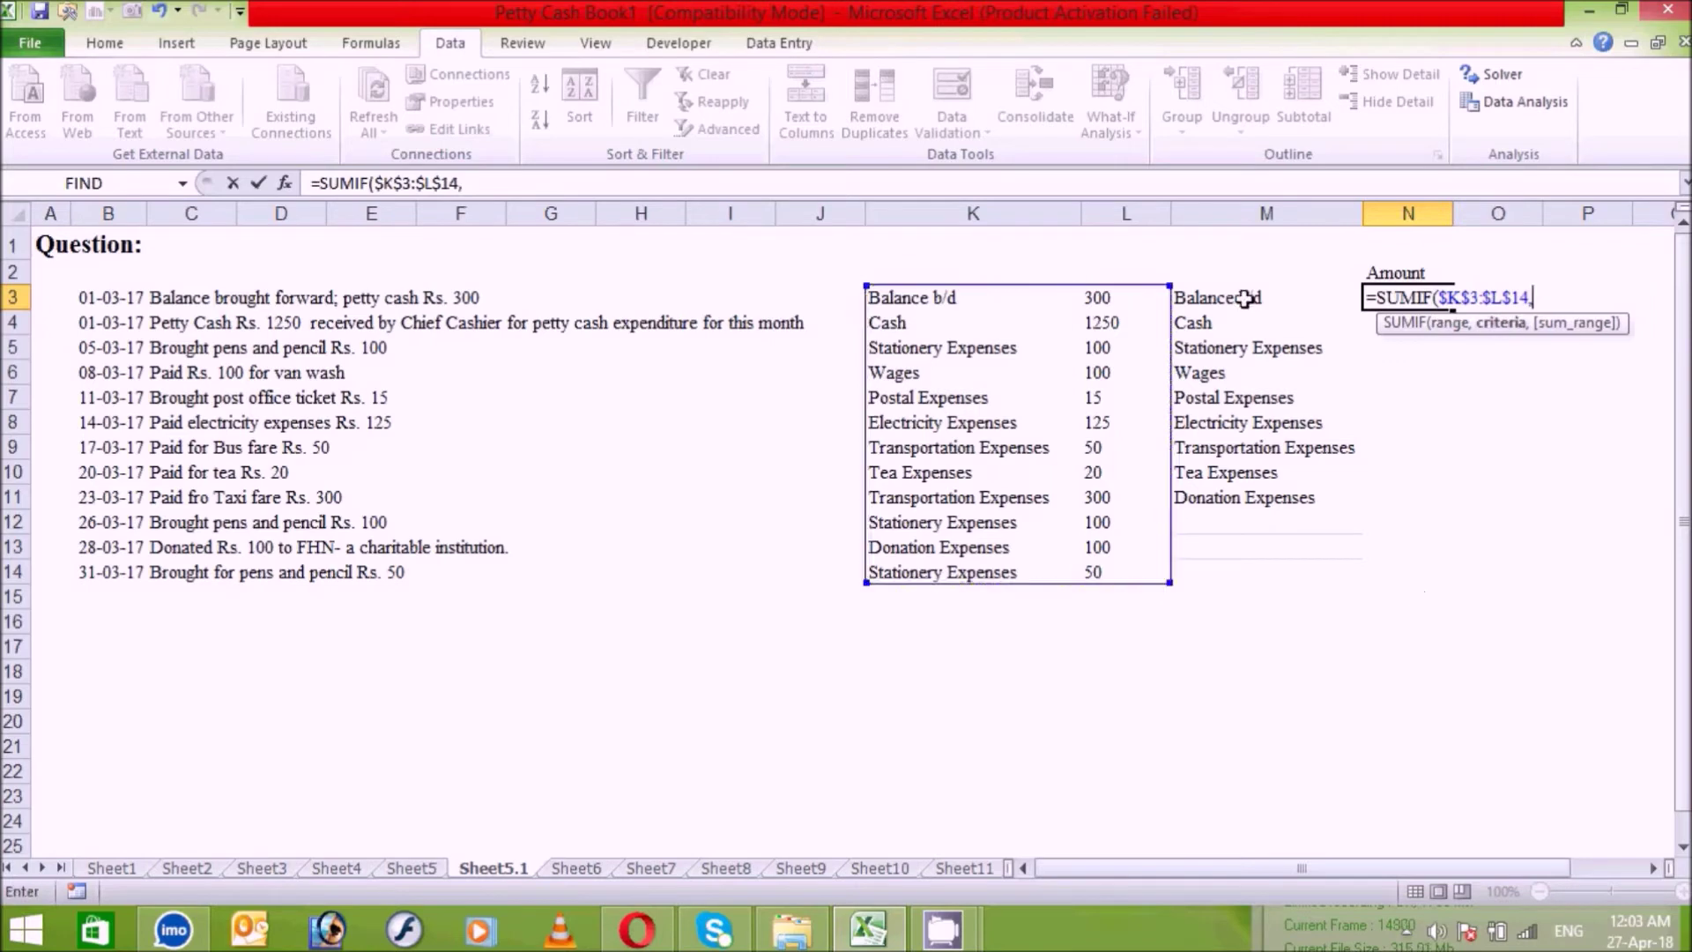
left_click(1238, 297)
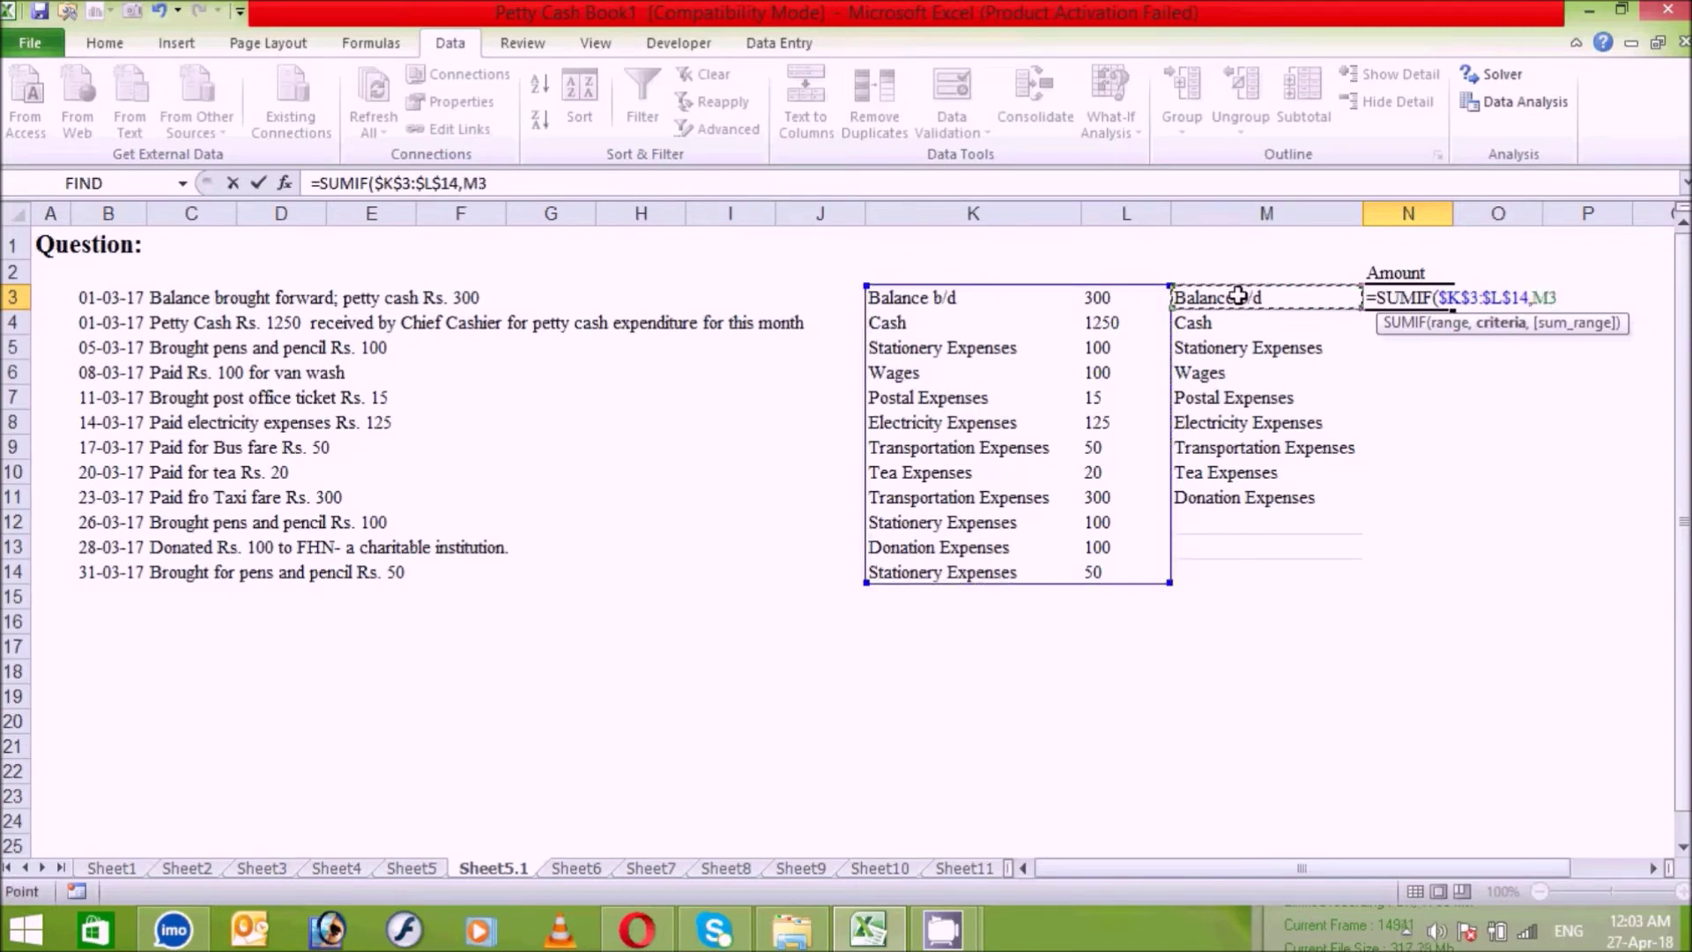
type(",")
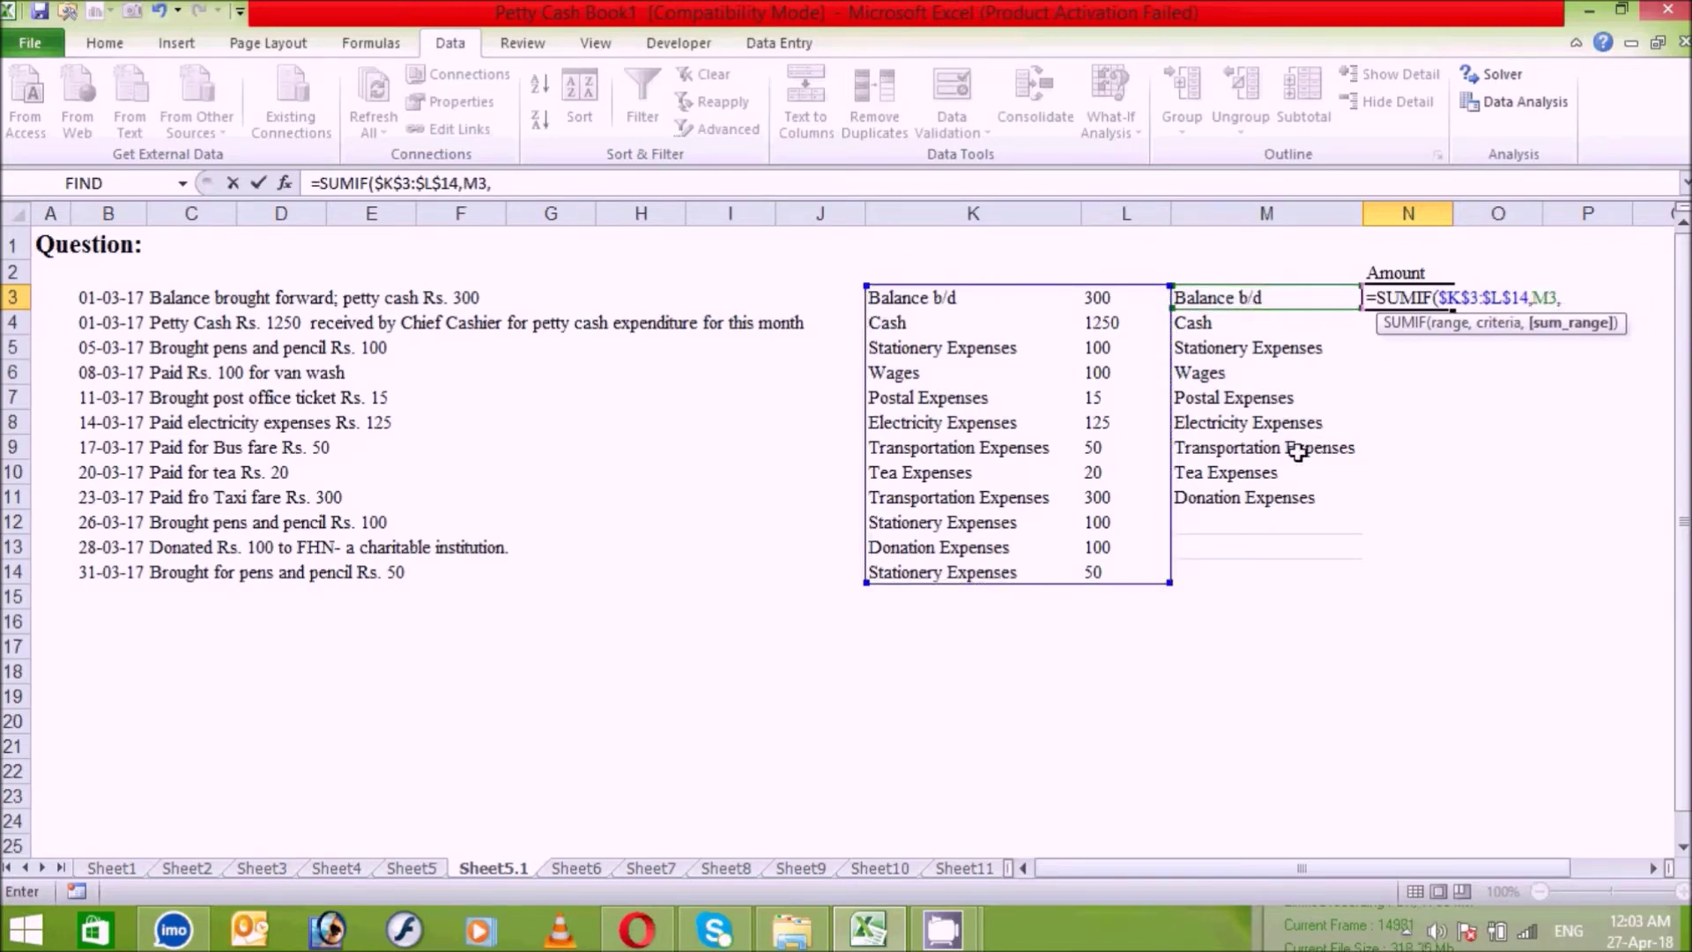
left_click(1119, 300)
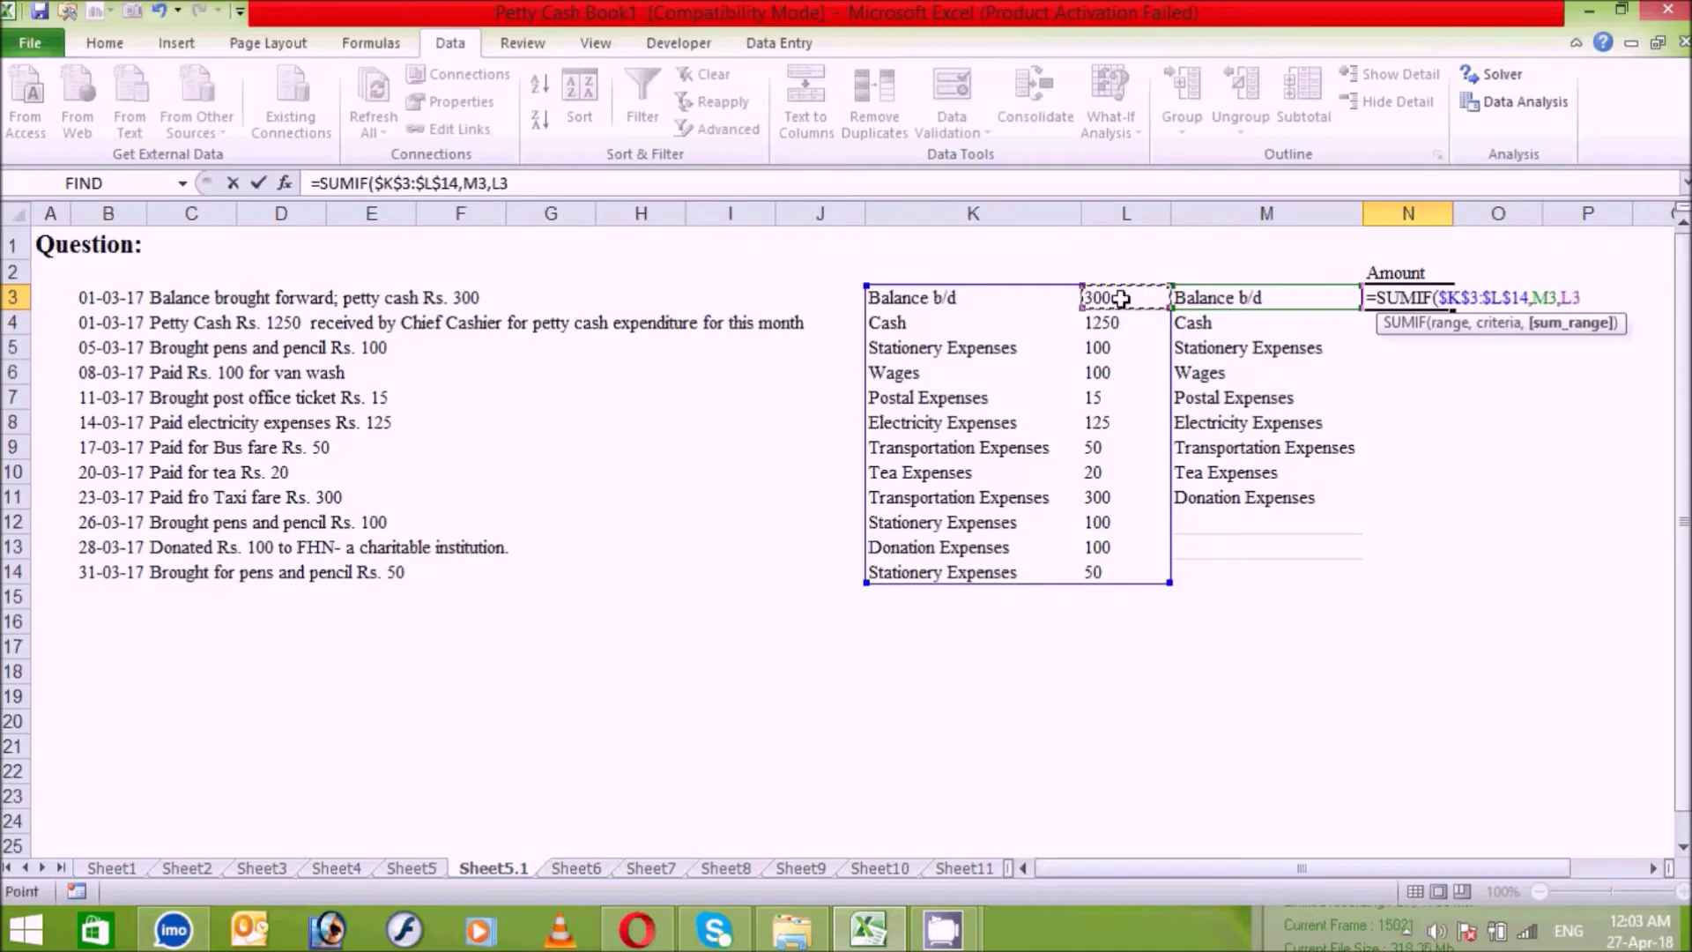
left_click_drag(1121, 300, 1107, 561)
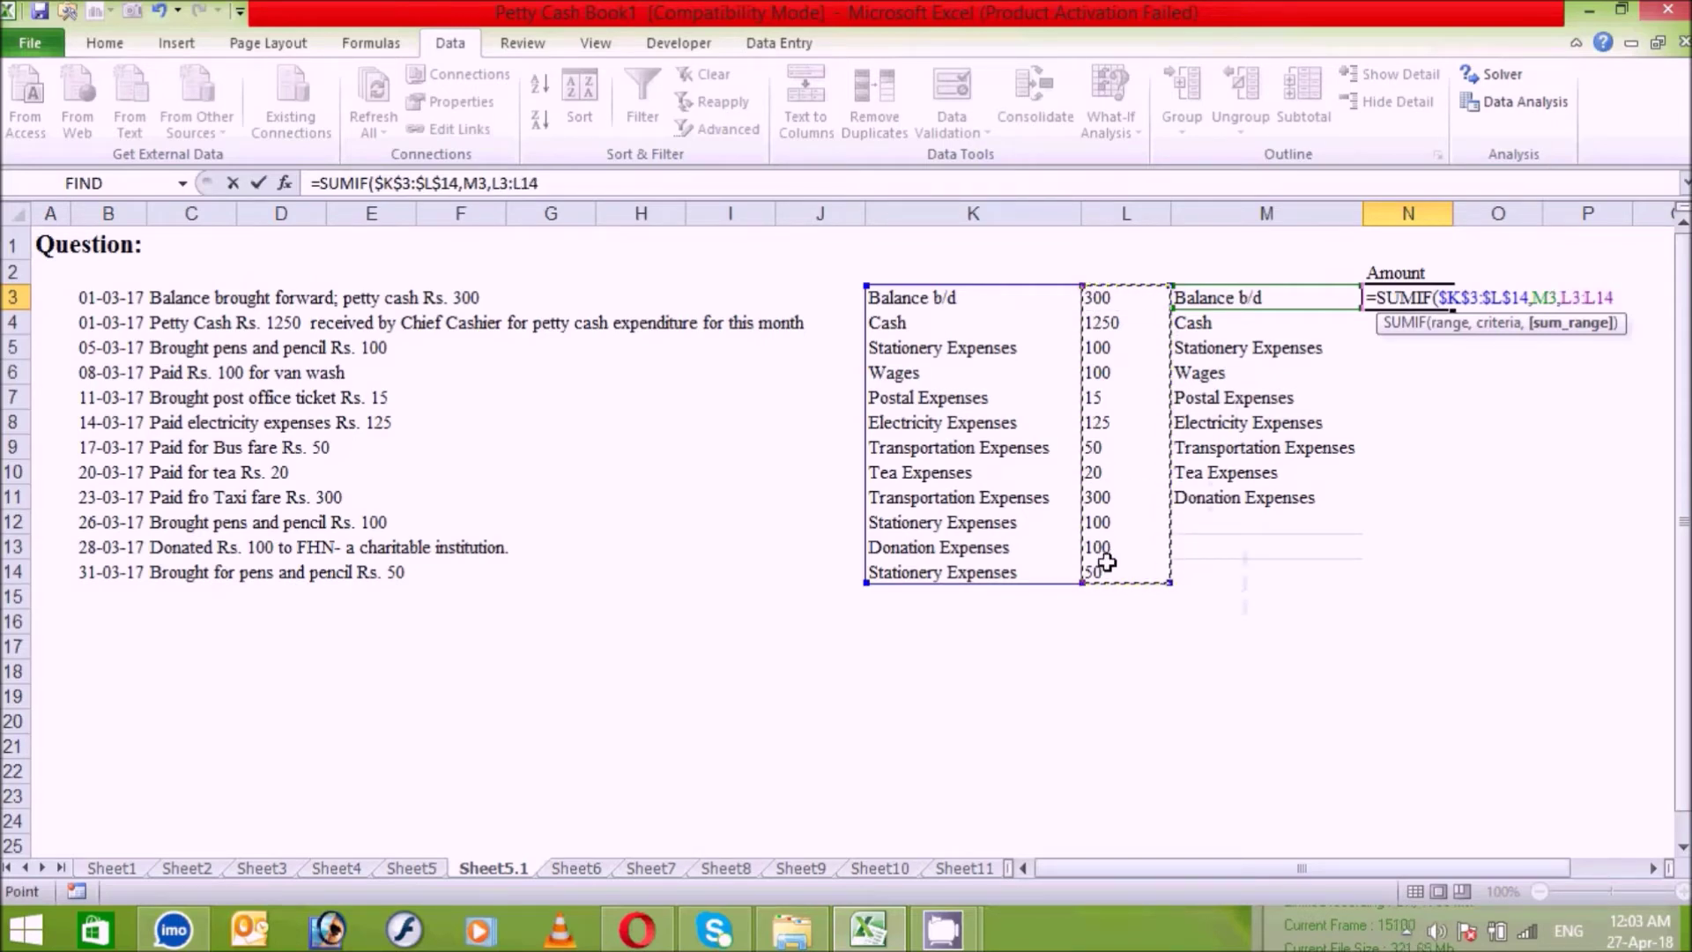
key("F4")
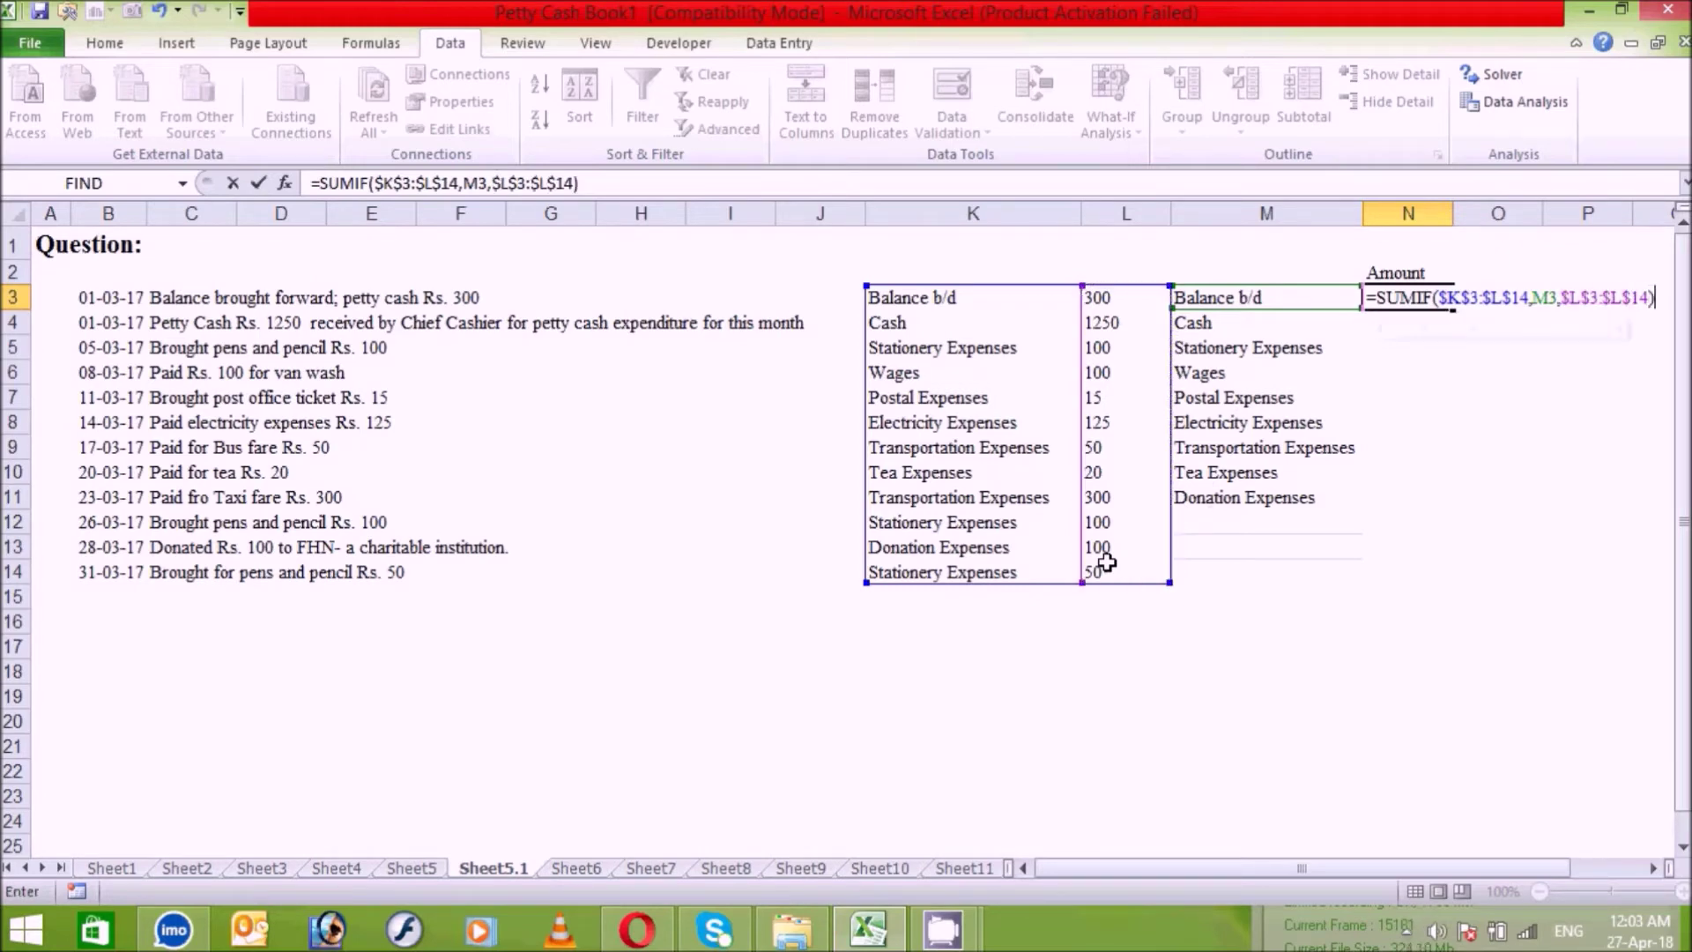
key("Return")
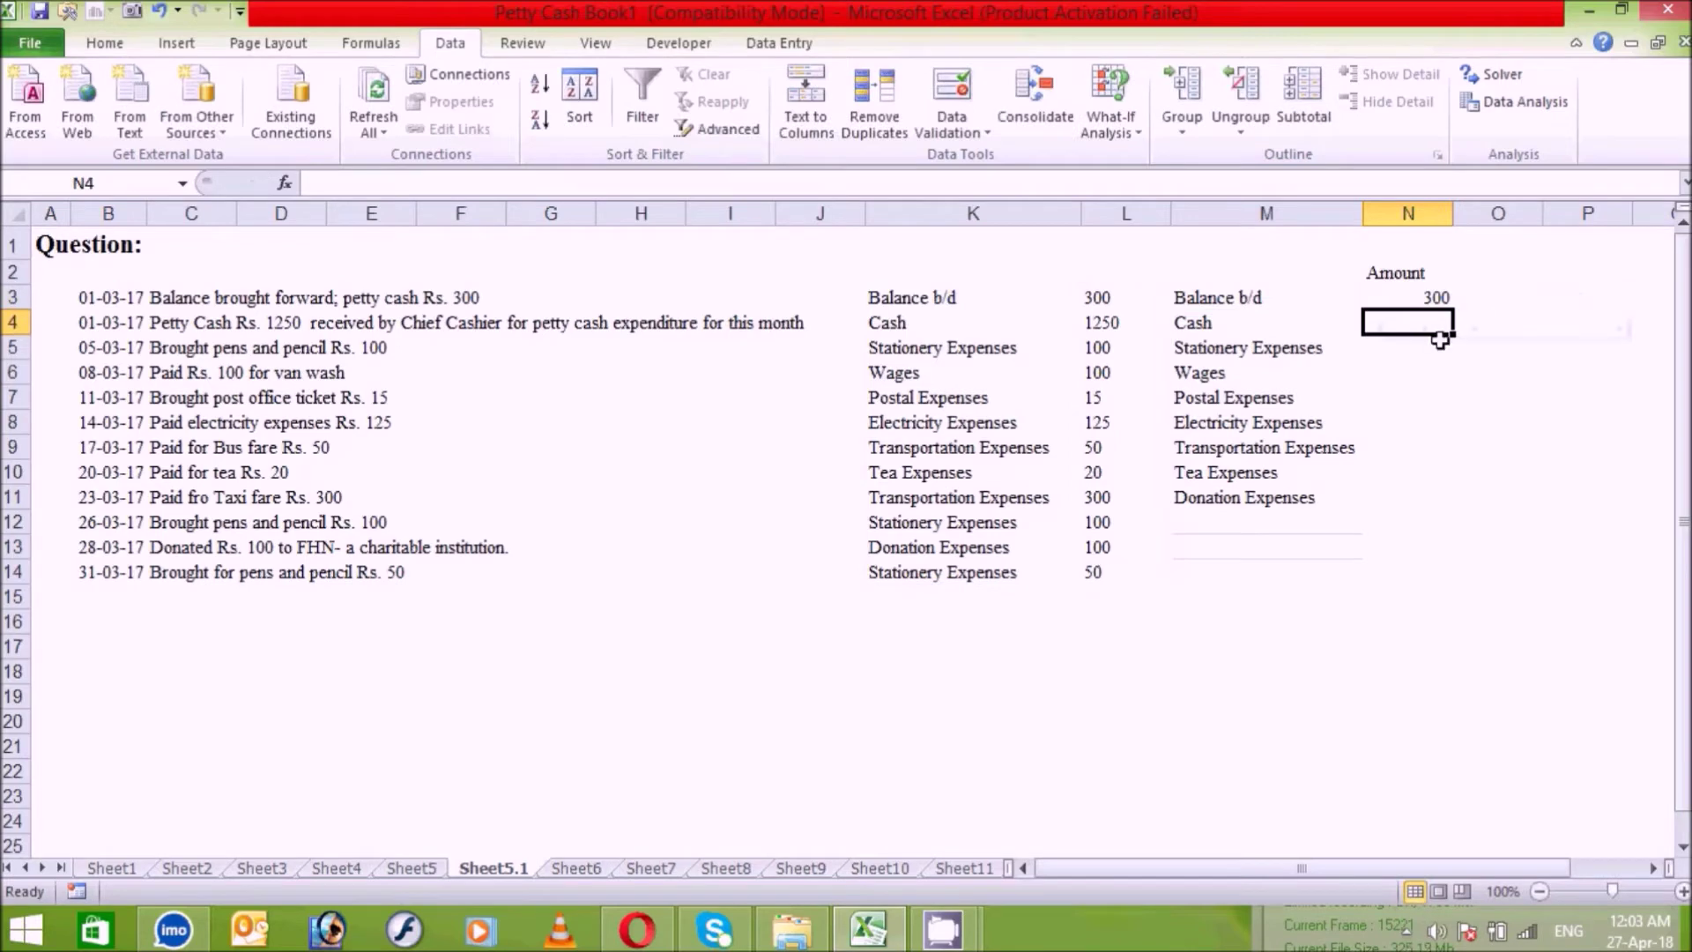
Step: Fill the SUMIF formula from N3 down to N11 for the remaining account heads
left_click(1430, 300)
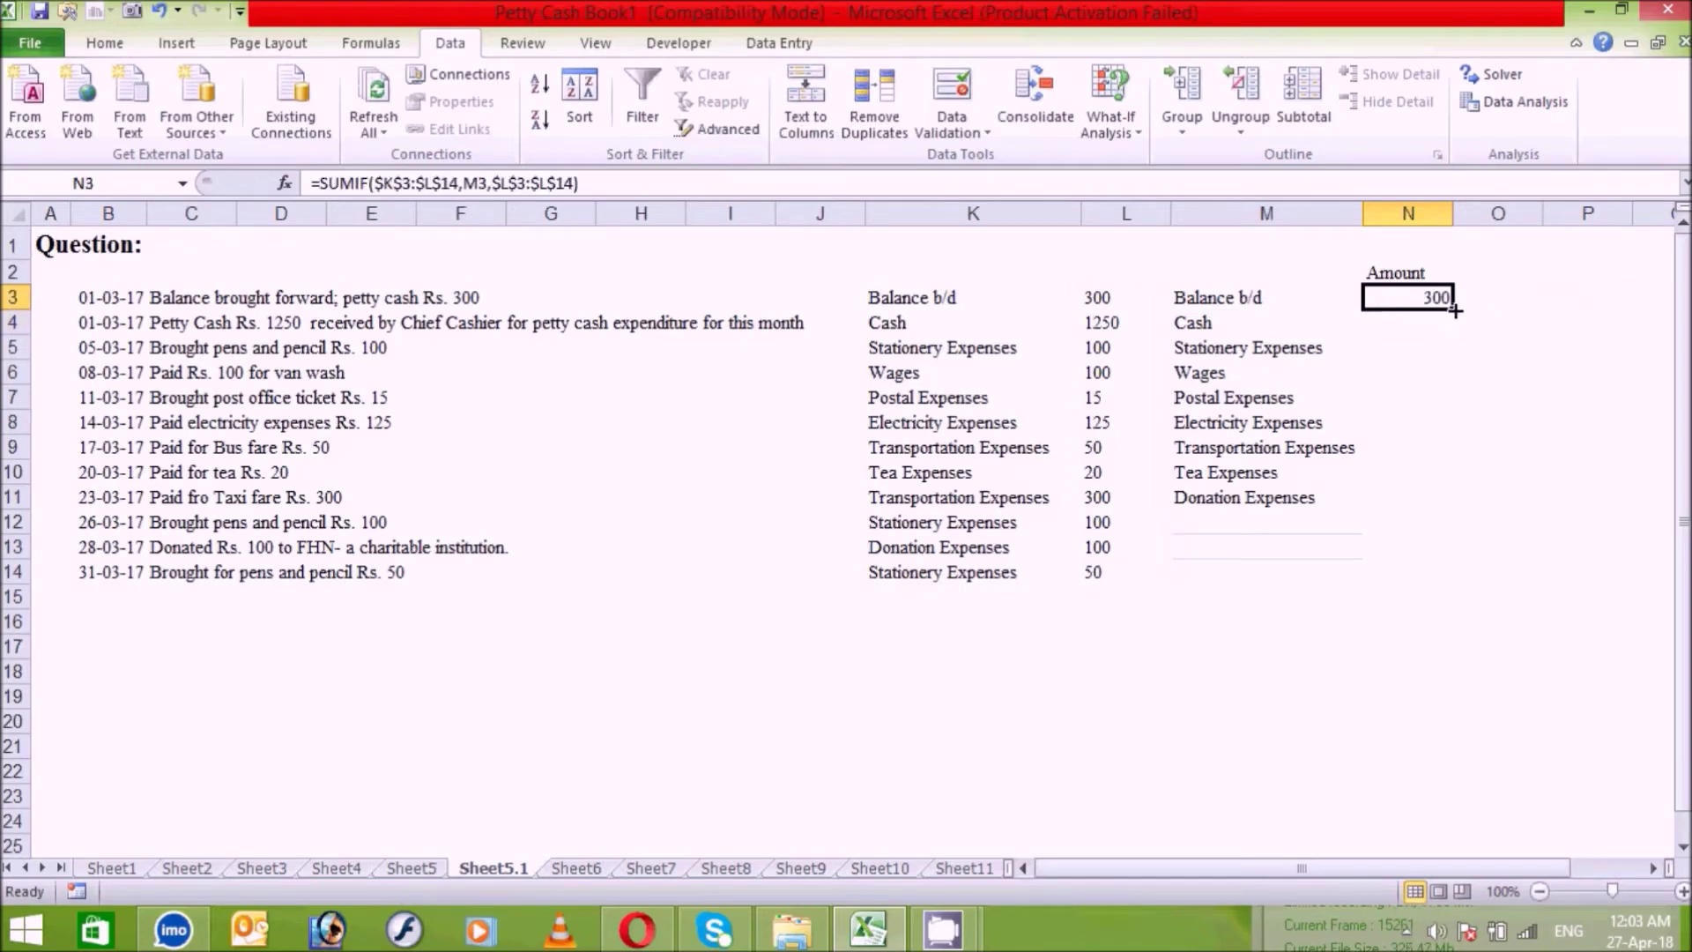
left_click_drag(1454, 310, 1437, 502)
left_click(1409, 594)
double_click(1414, 595)
left_click(1417, 578)
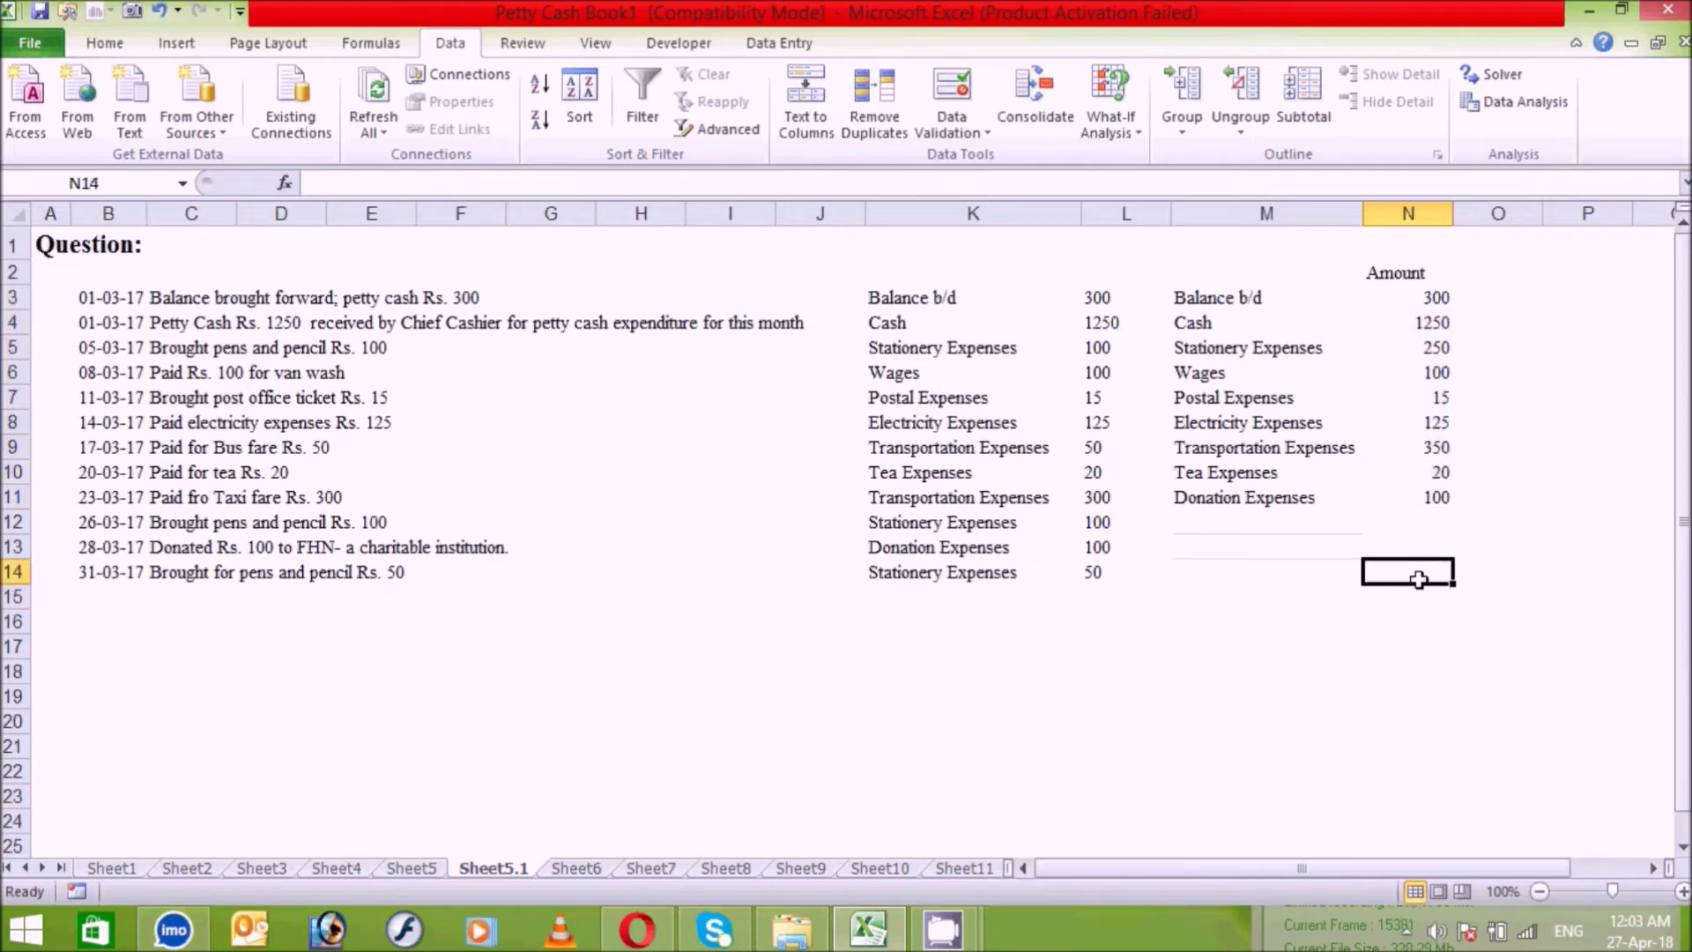
Step: Center the total amounts in N3:N11 horizontally
left_click(1423, 274)
left_click_drag(1430, 305, 1435, 490)
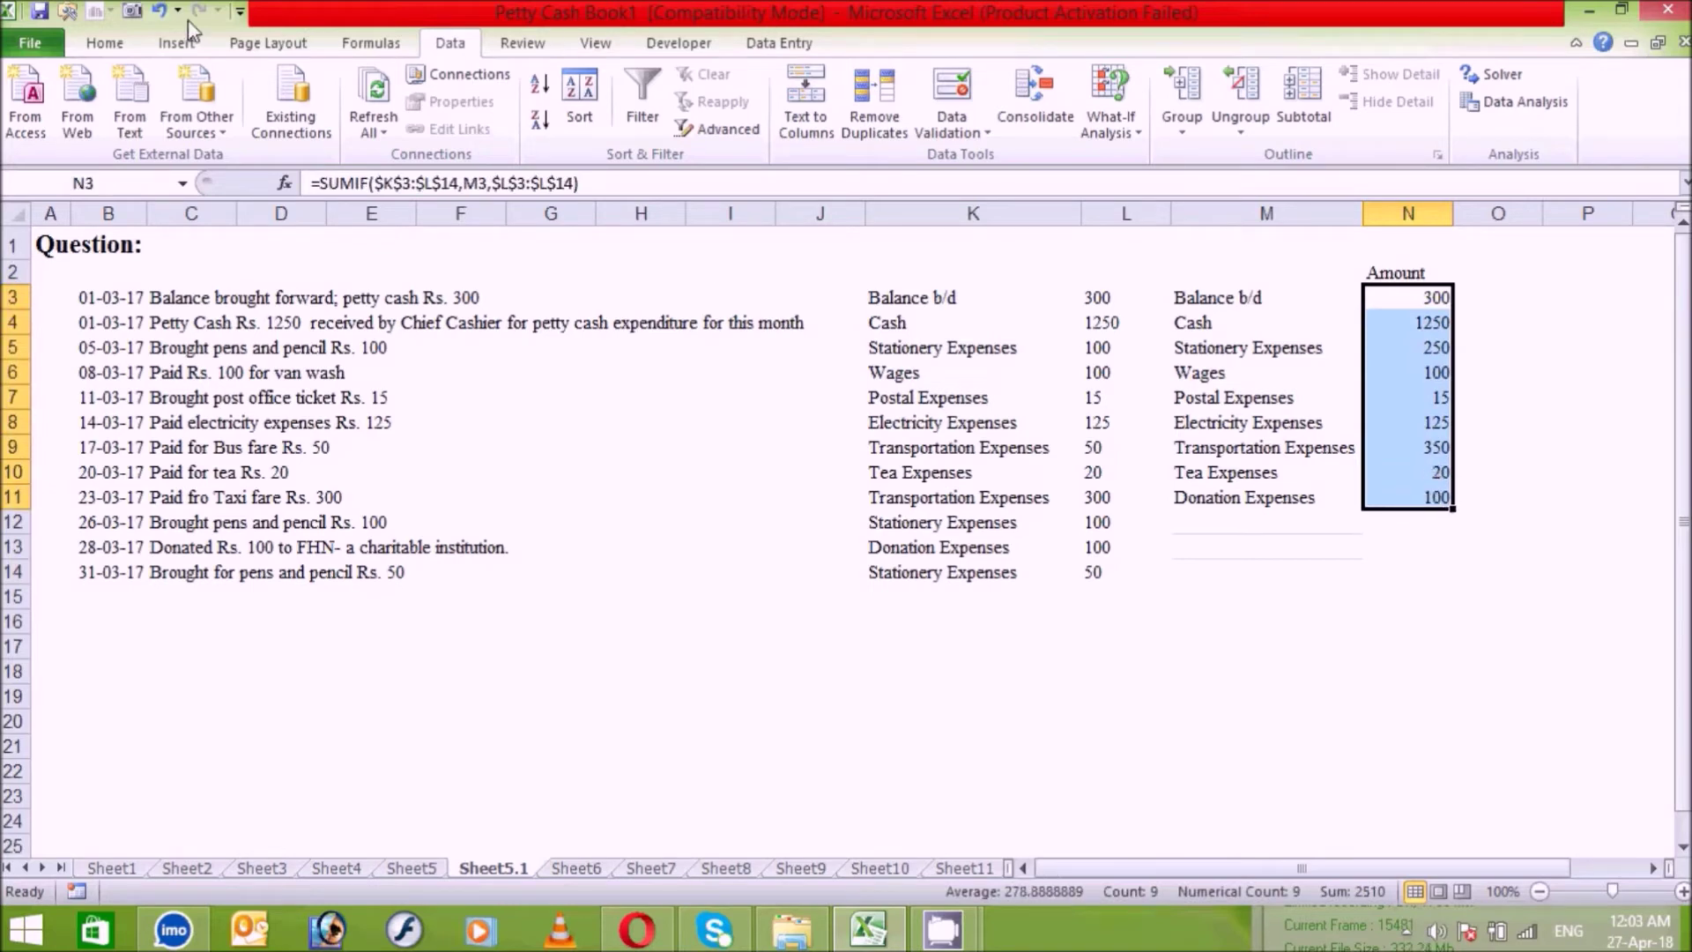
left_click(119, 46)
left_click(494, 119)
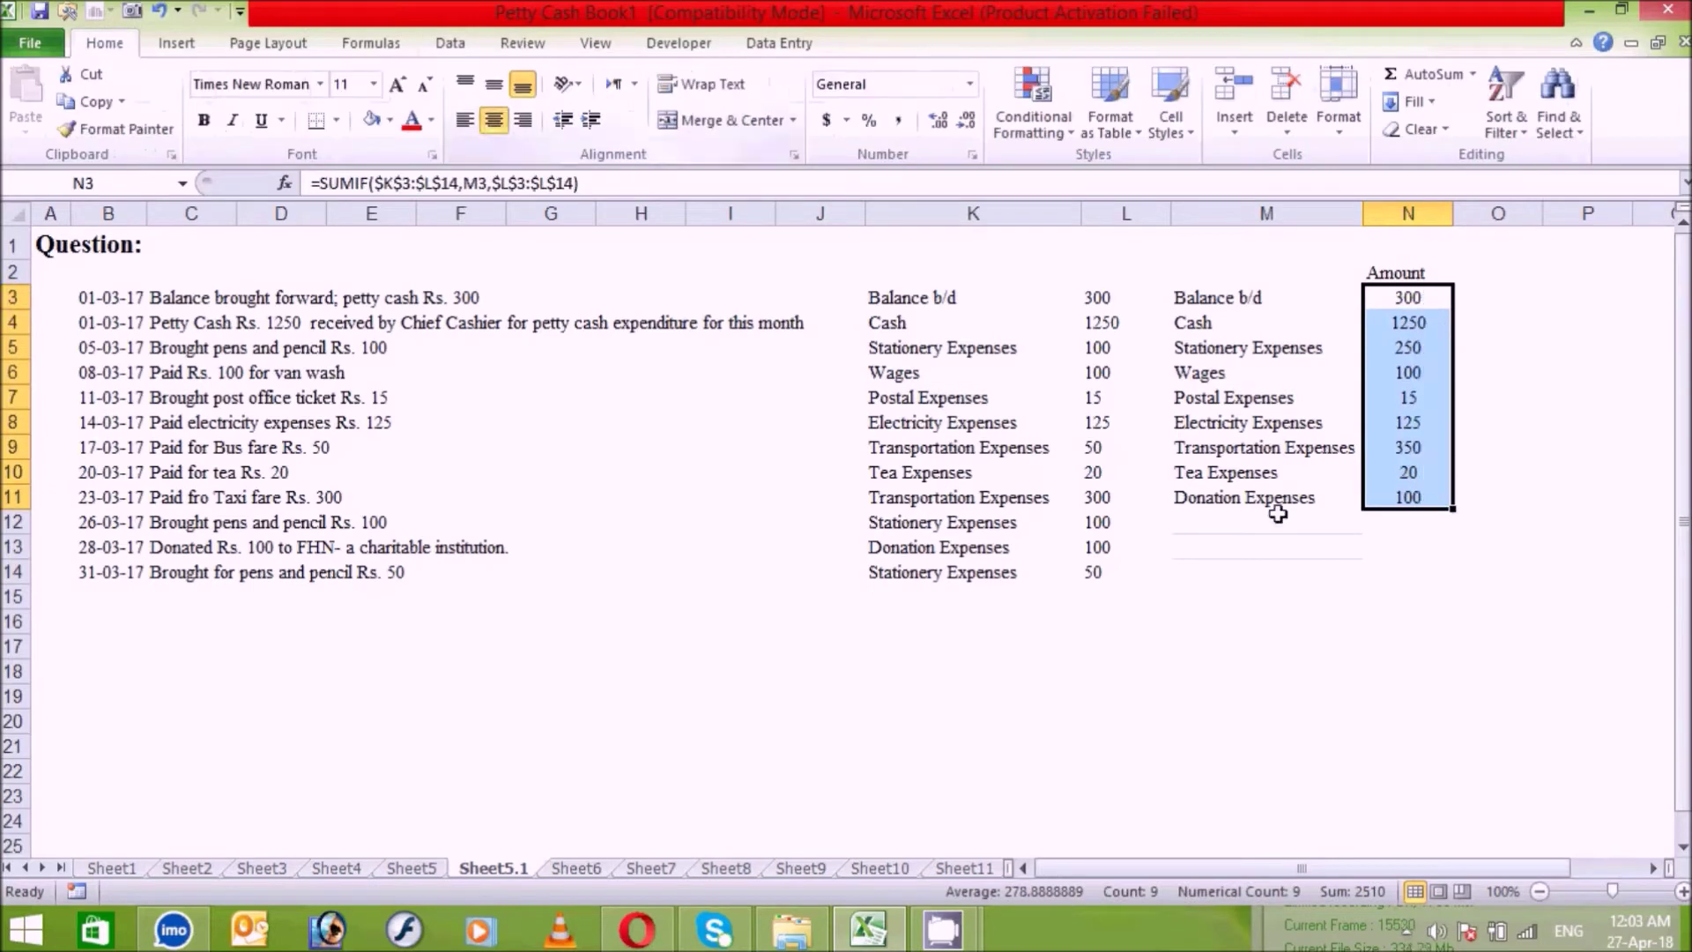
left_click(1278, 520)
left_click(1408, 666)
left_click(1233, 675)
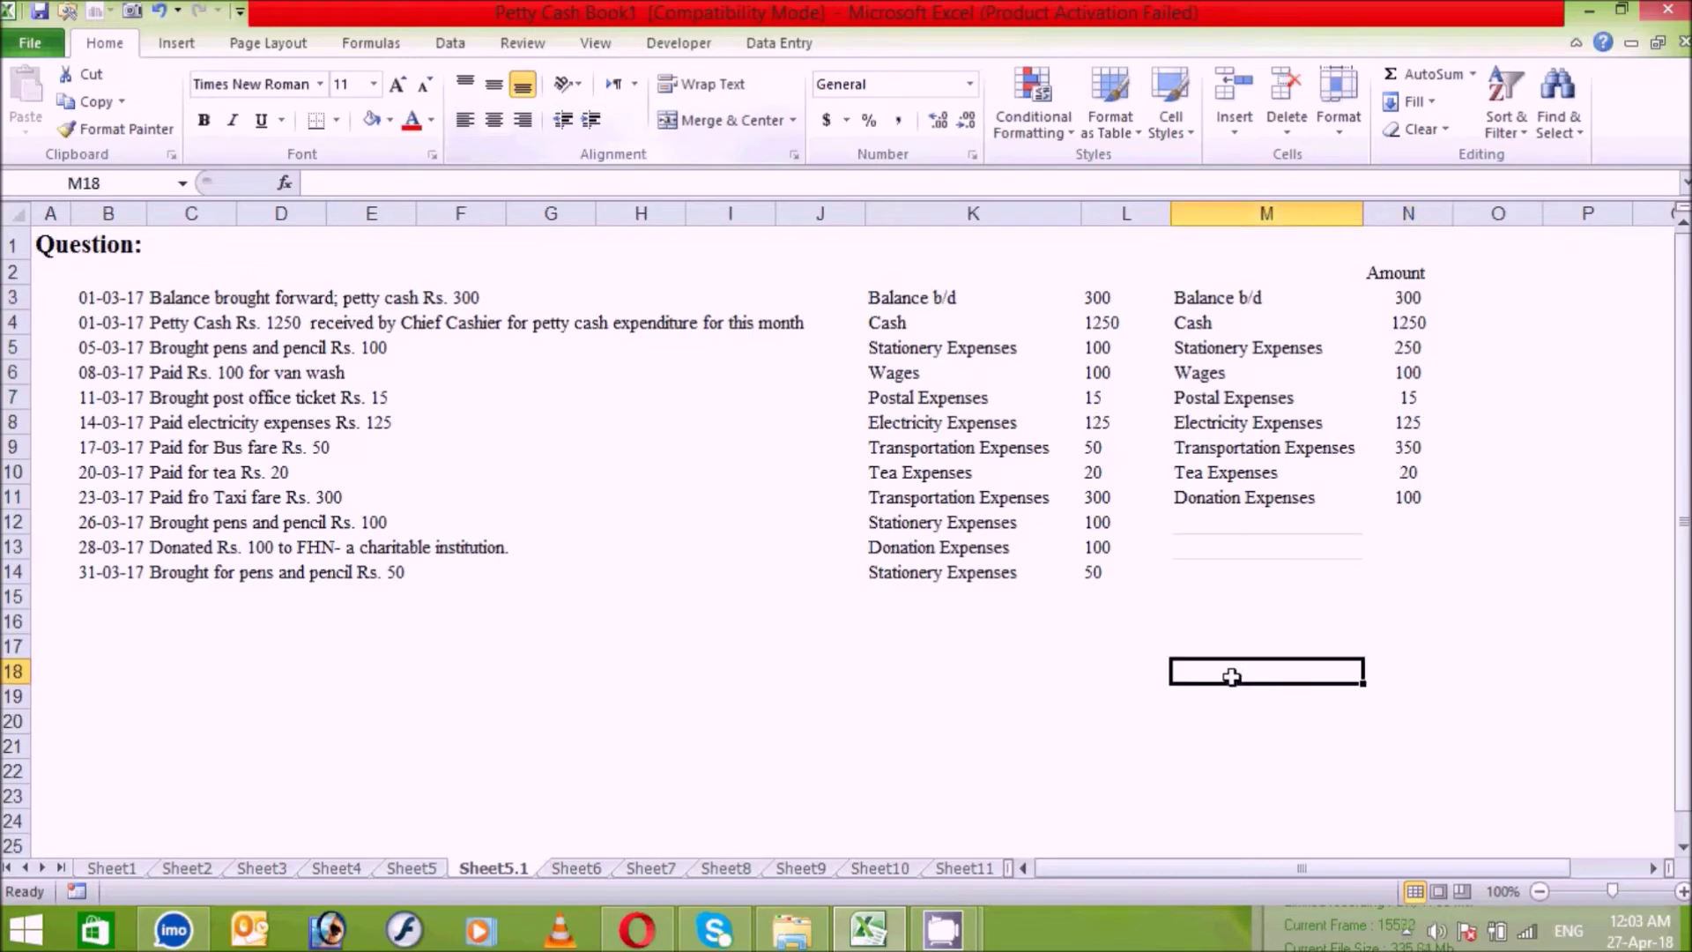
left_click(1312, 610)
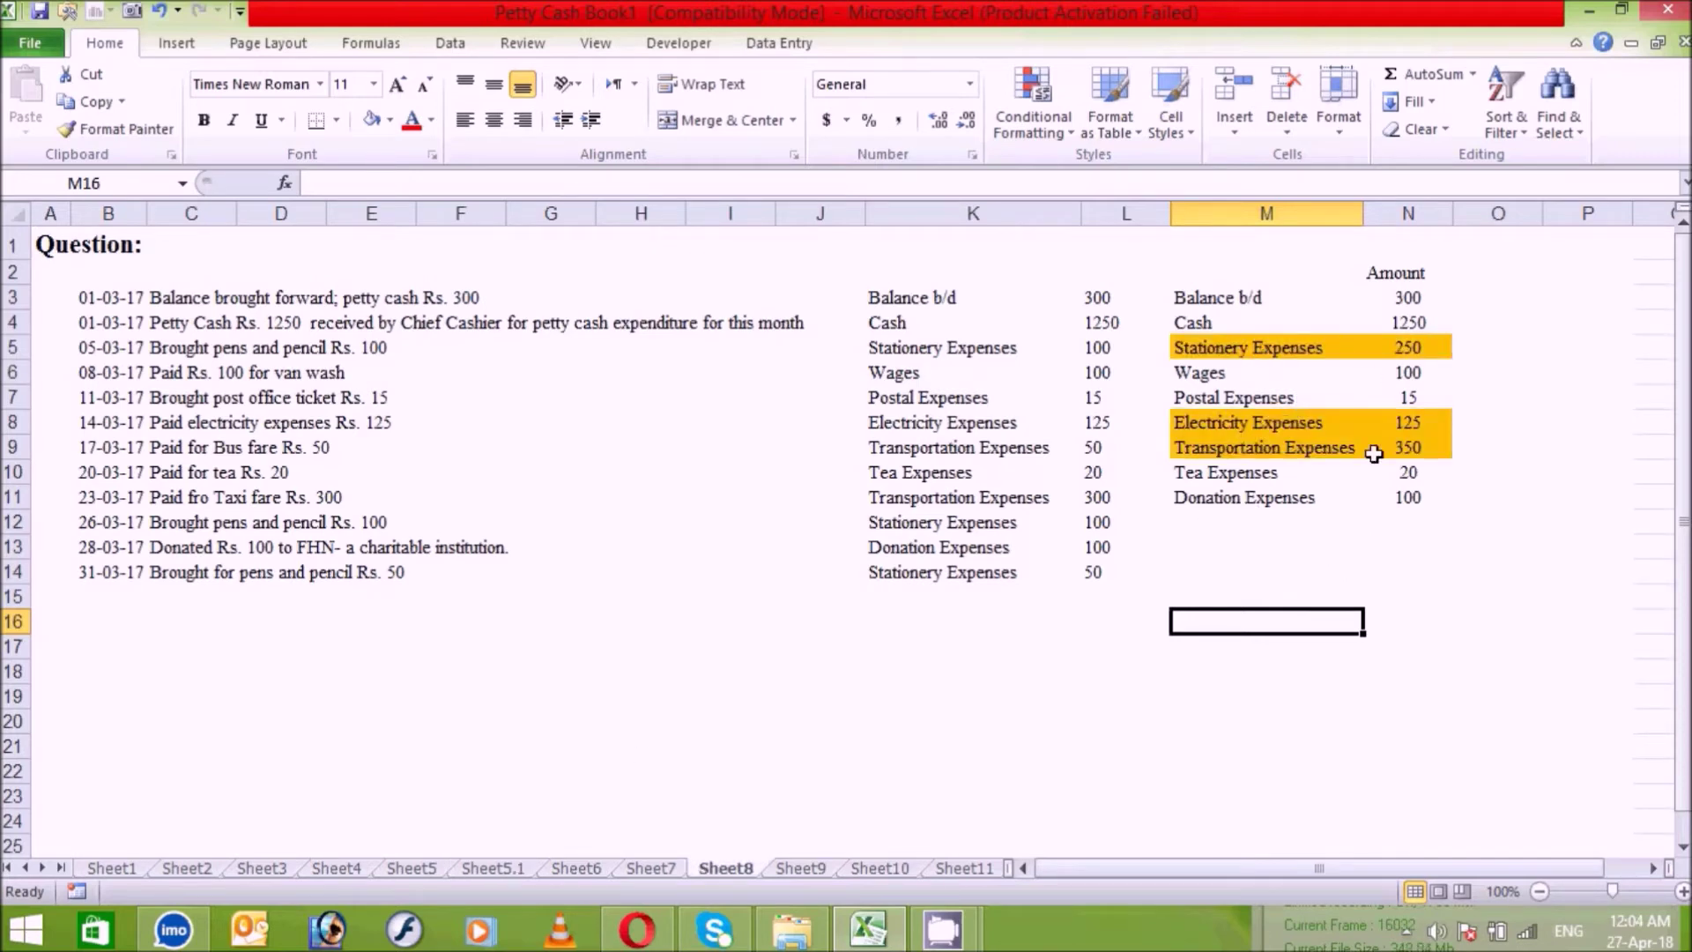
left_click(1267, 569)
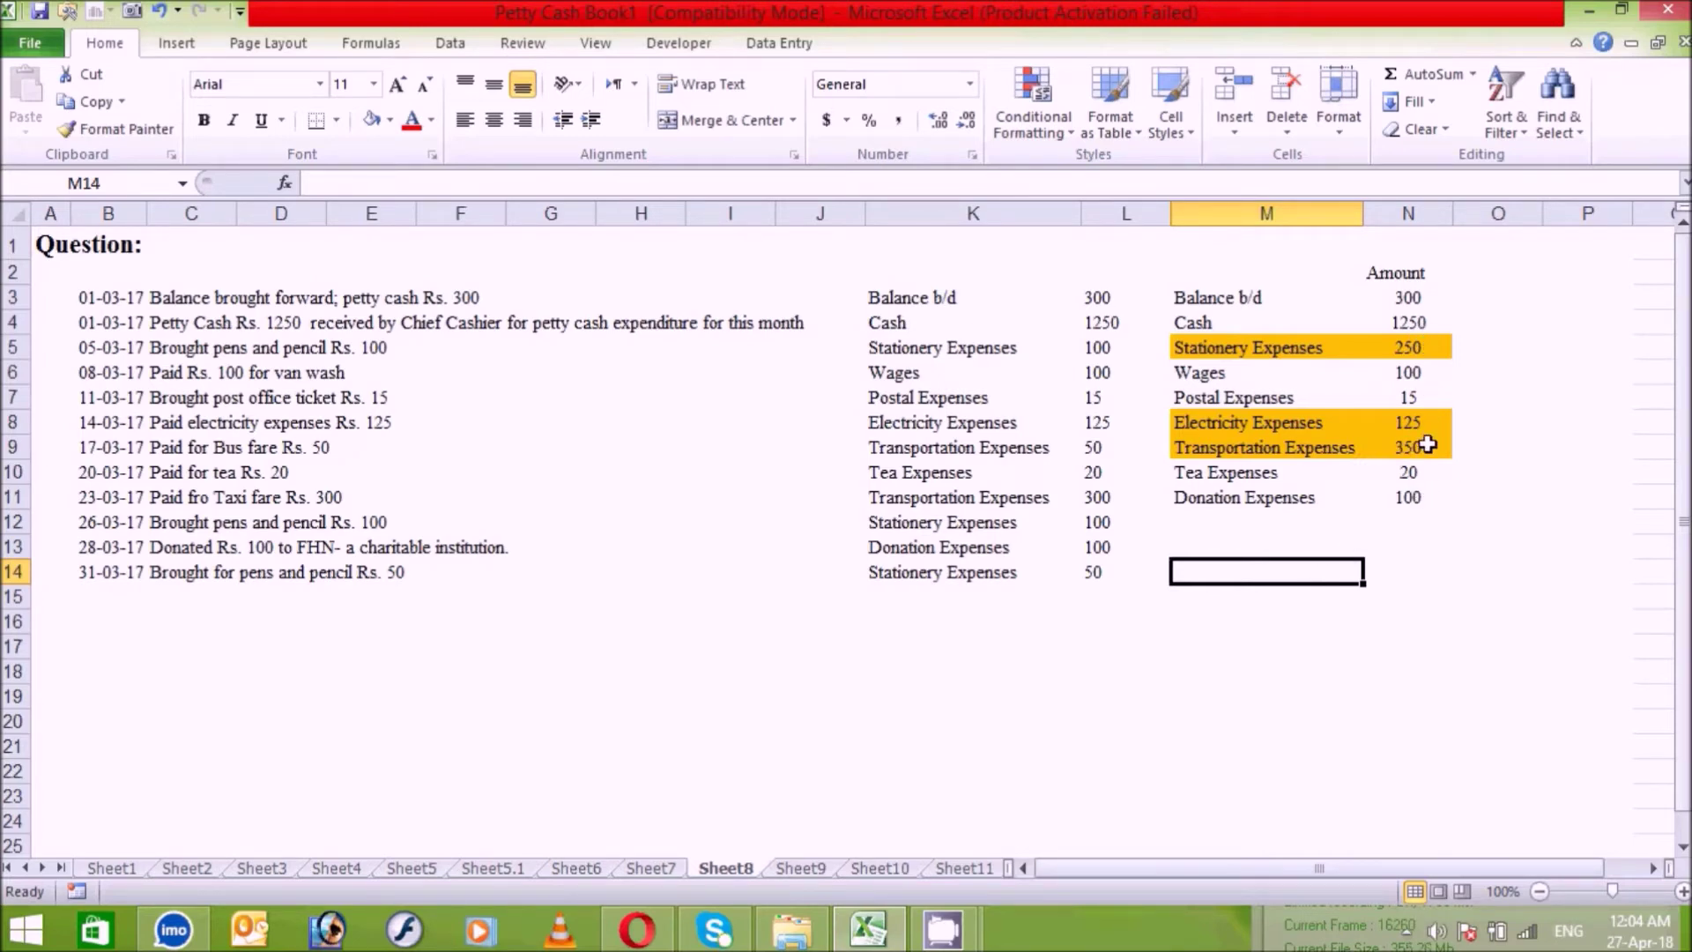
key("Down")
key("Down")
key("Down")
key("Down")
key("Down")
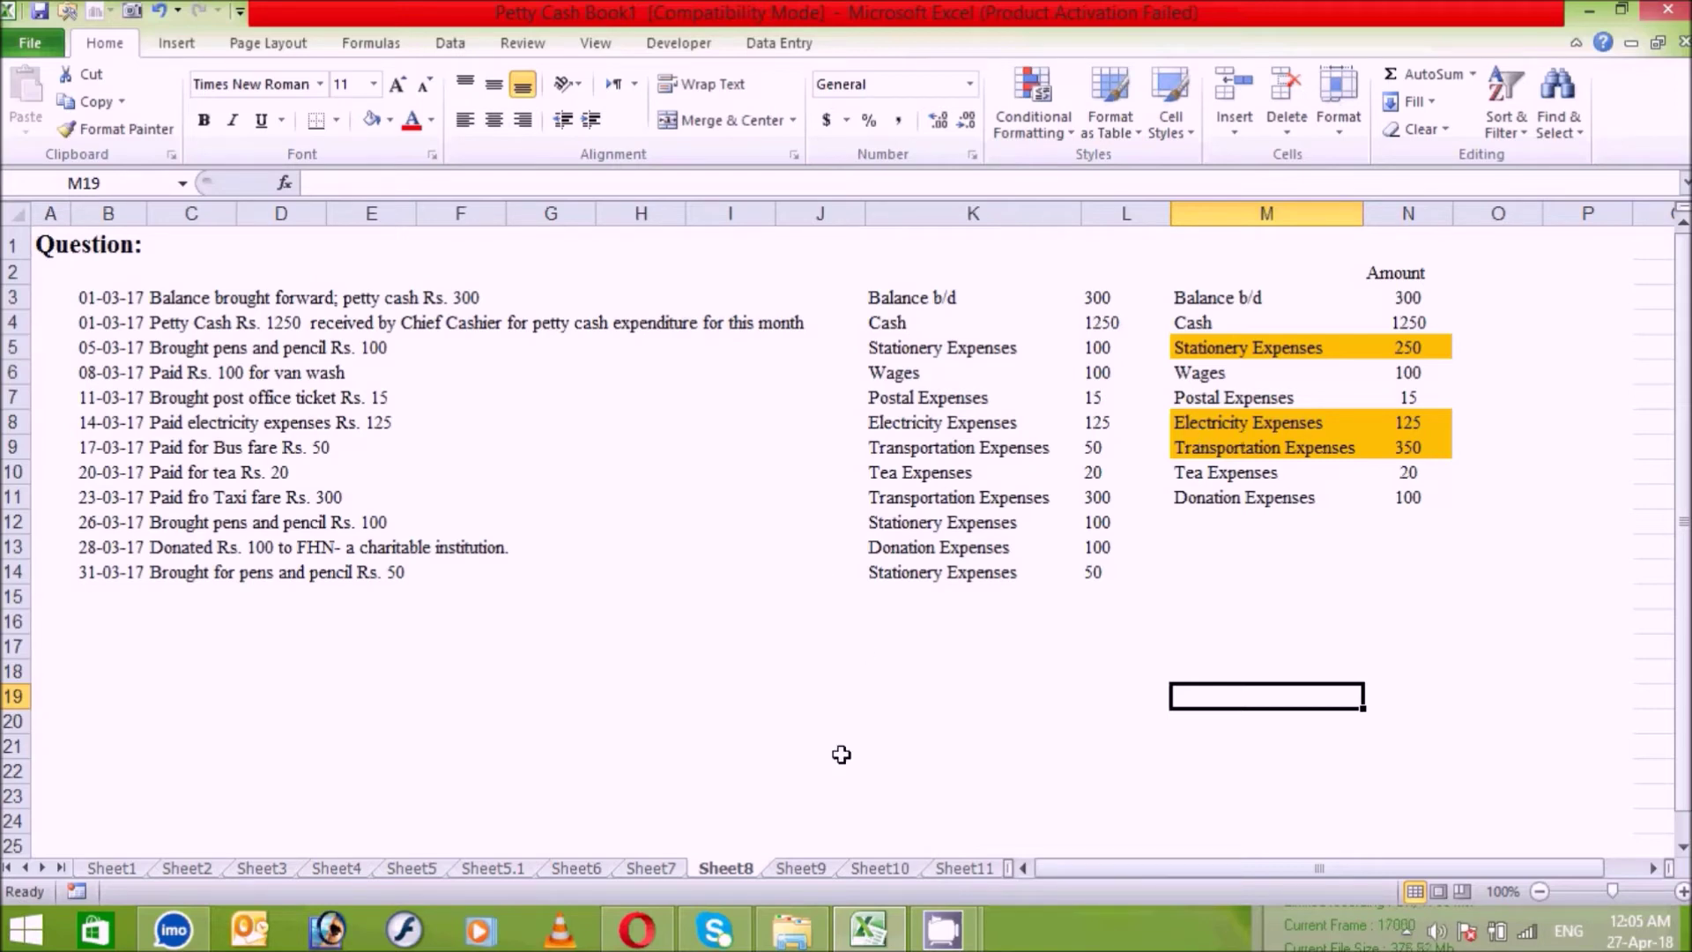
Step: On Sheet9, enter the date 01-03-2017 in D6 and the particulars "To Balance b/d" in E6
key("ctrl+Page_Down")
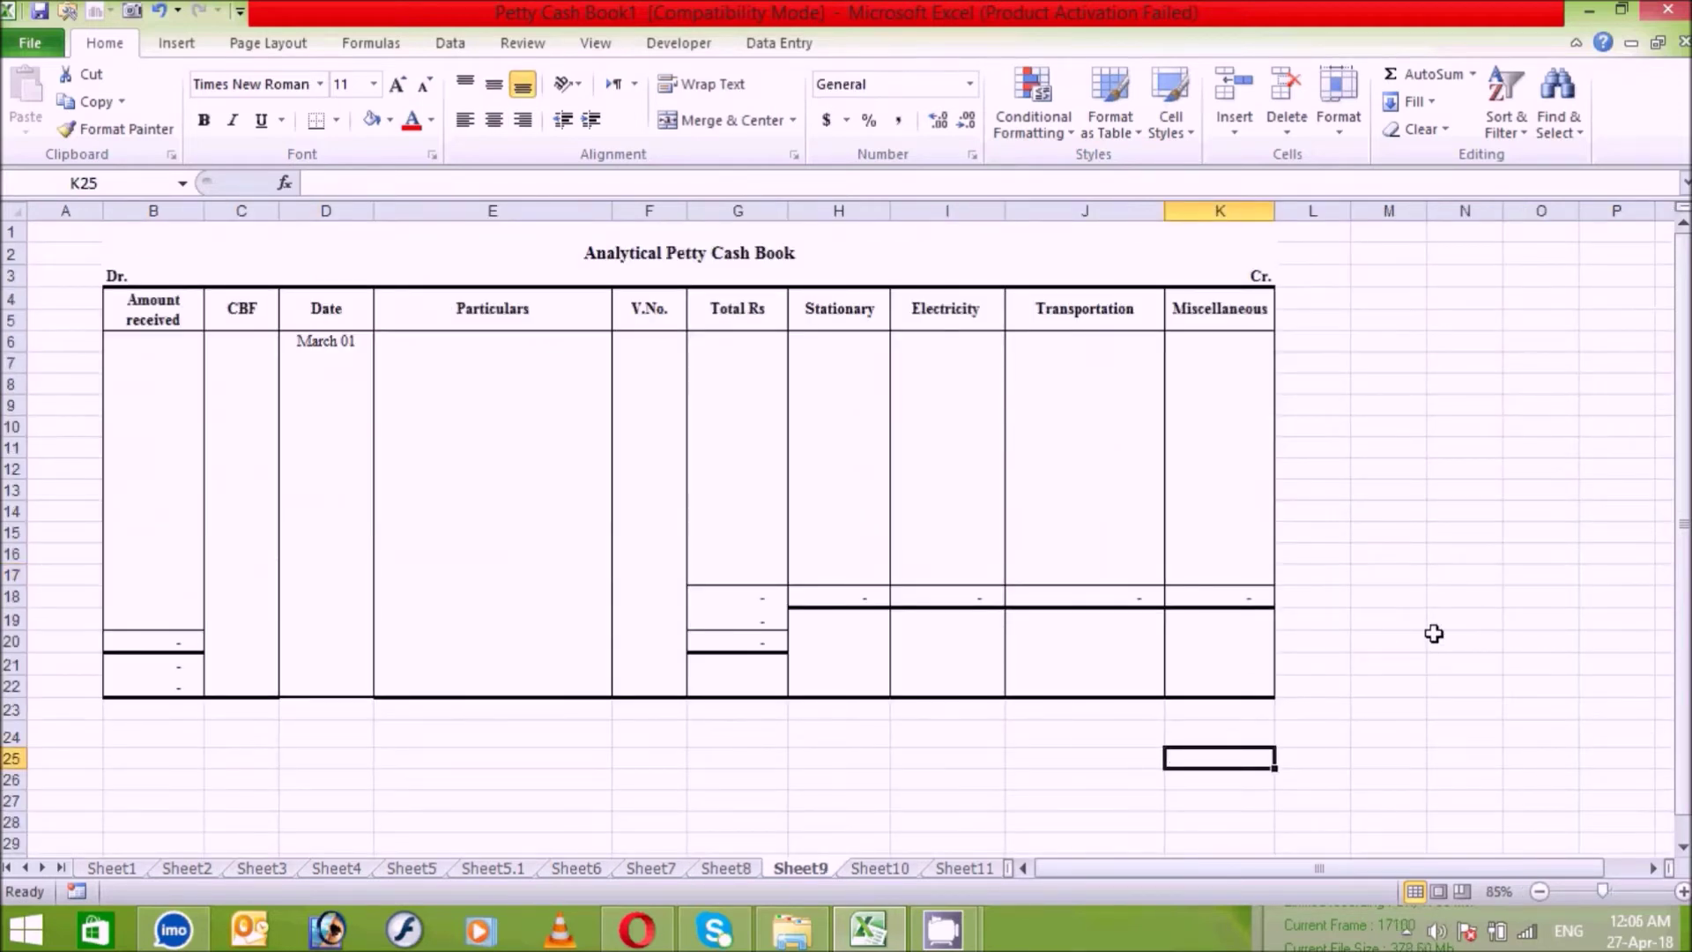
left_click_drag(858, 309, 1083, 319)
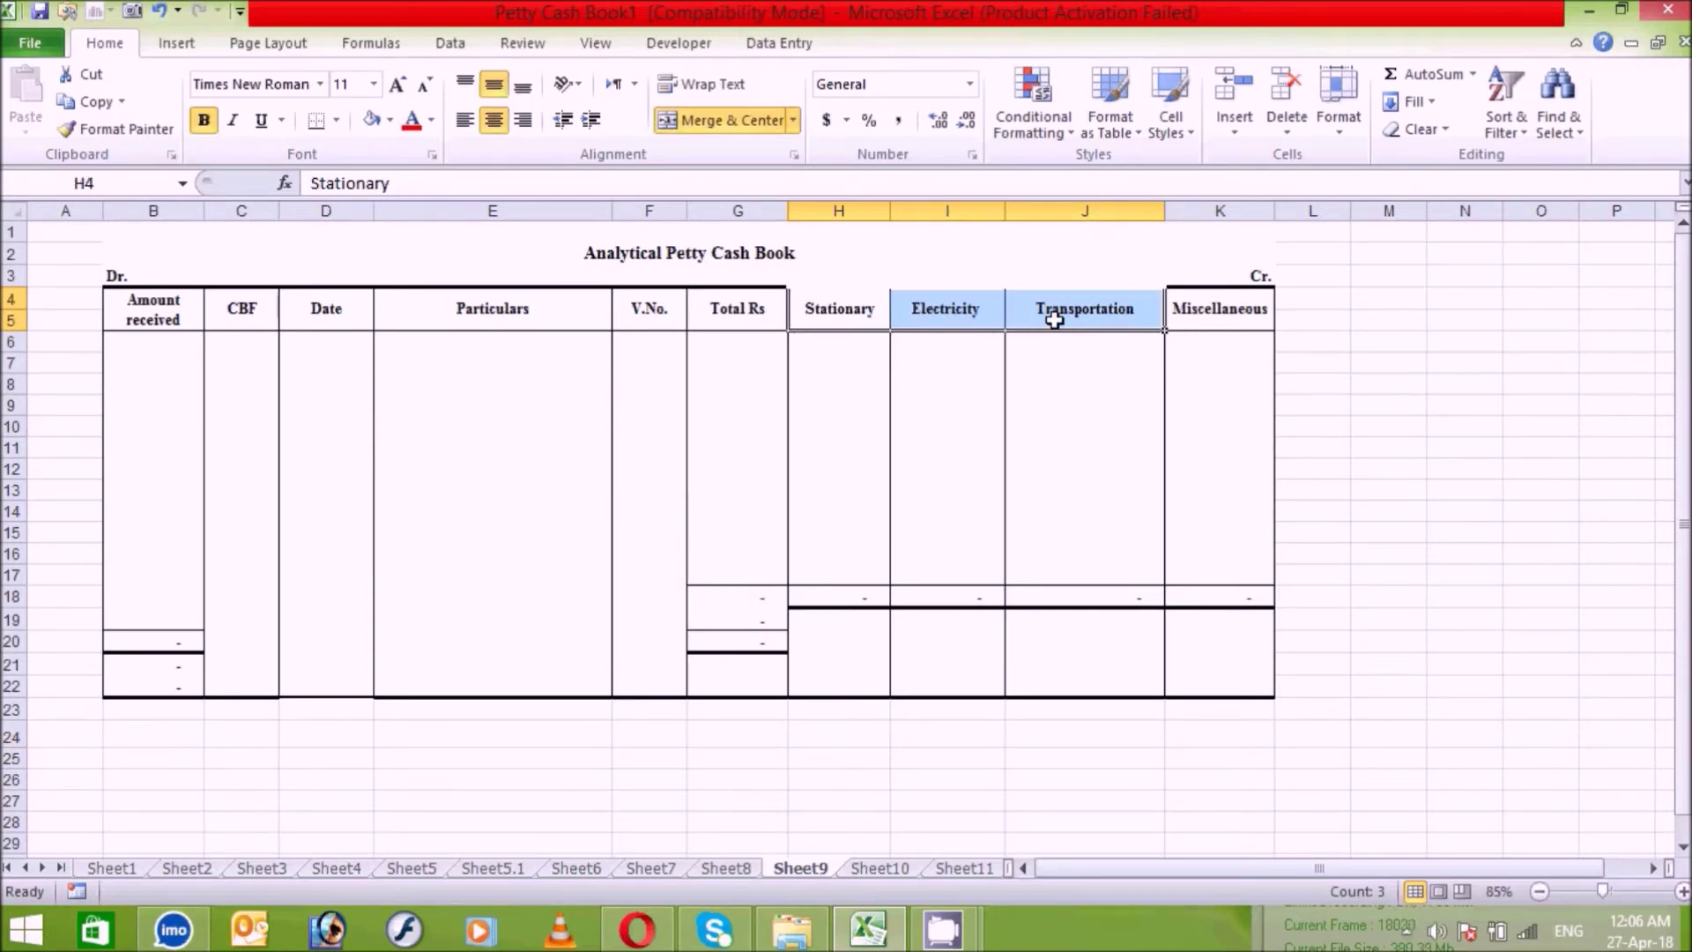
left_click(1250, 313)
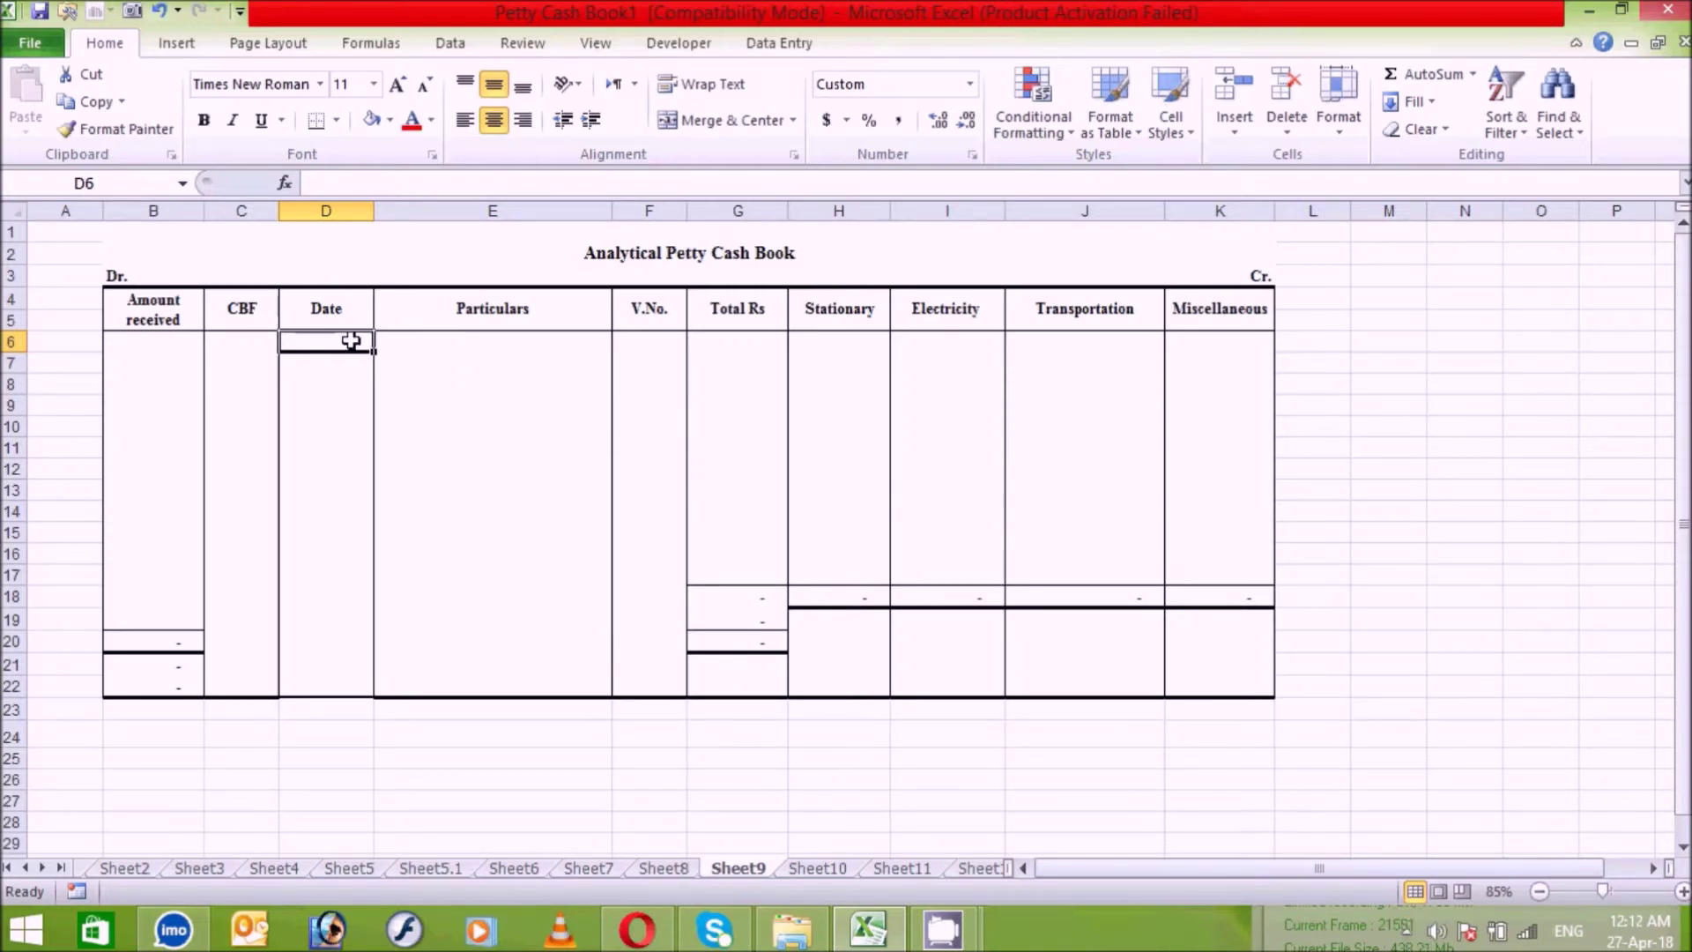
left_click(441, 365)
left_click(353, 342)
type("01")
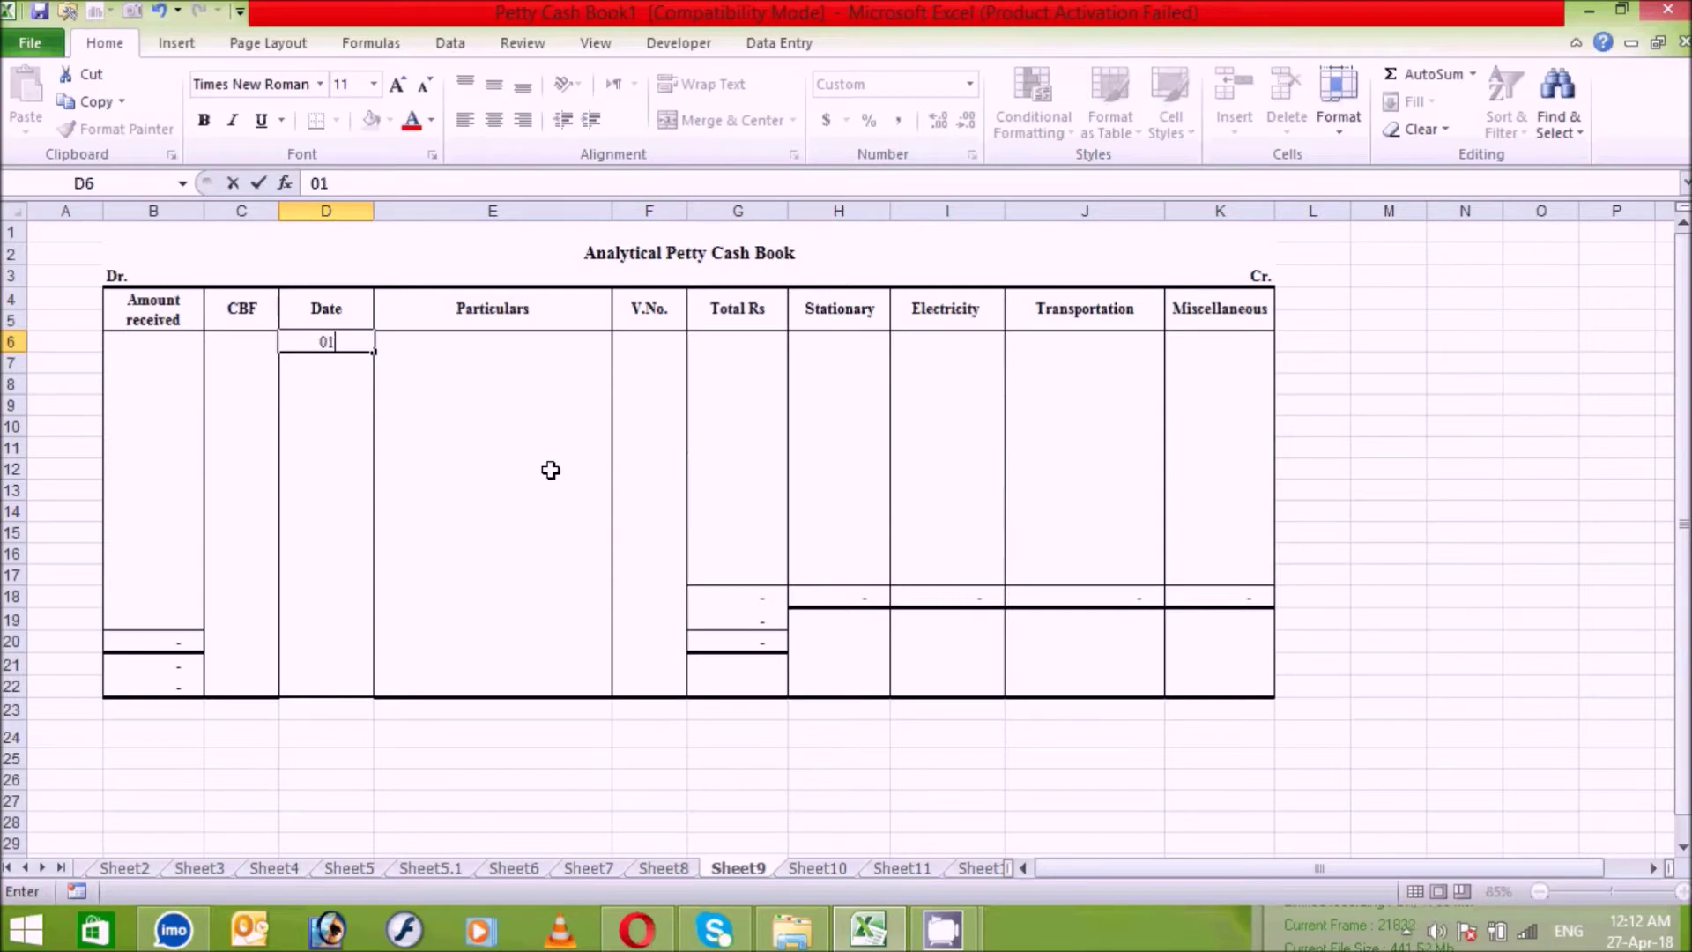
type("-03-2017")
key("Return")
key("Up")
key("Right")
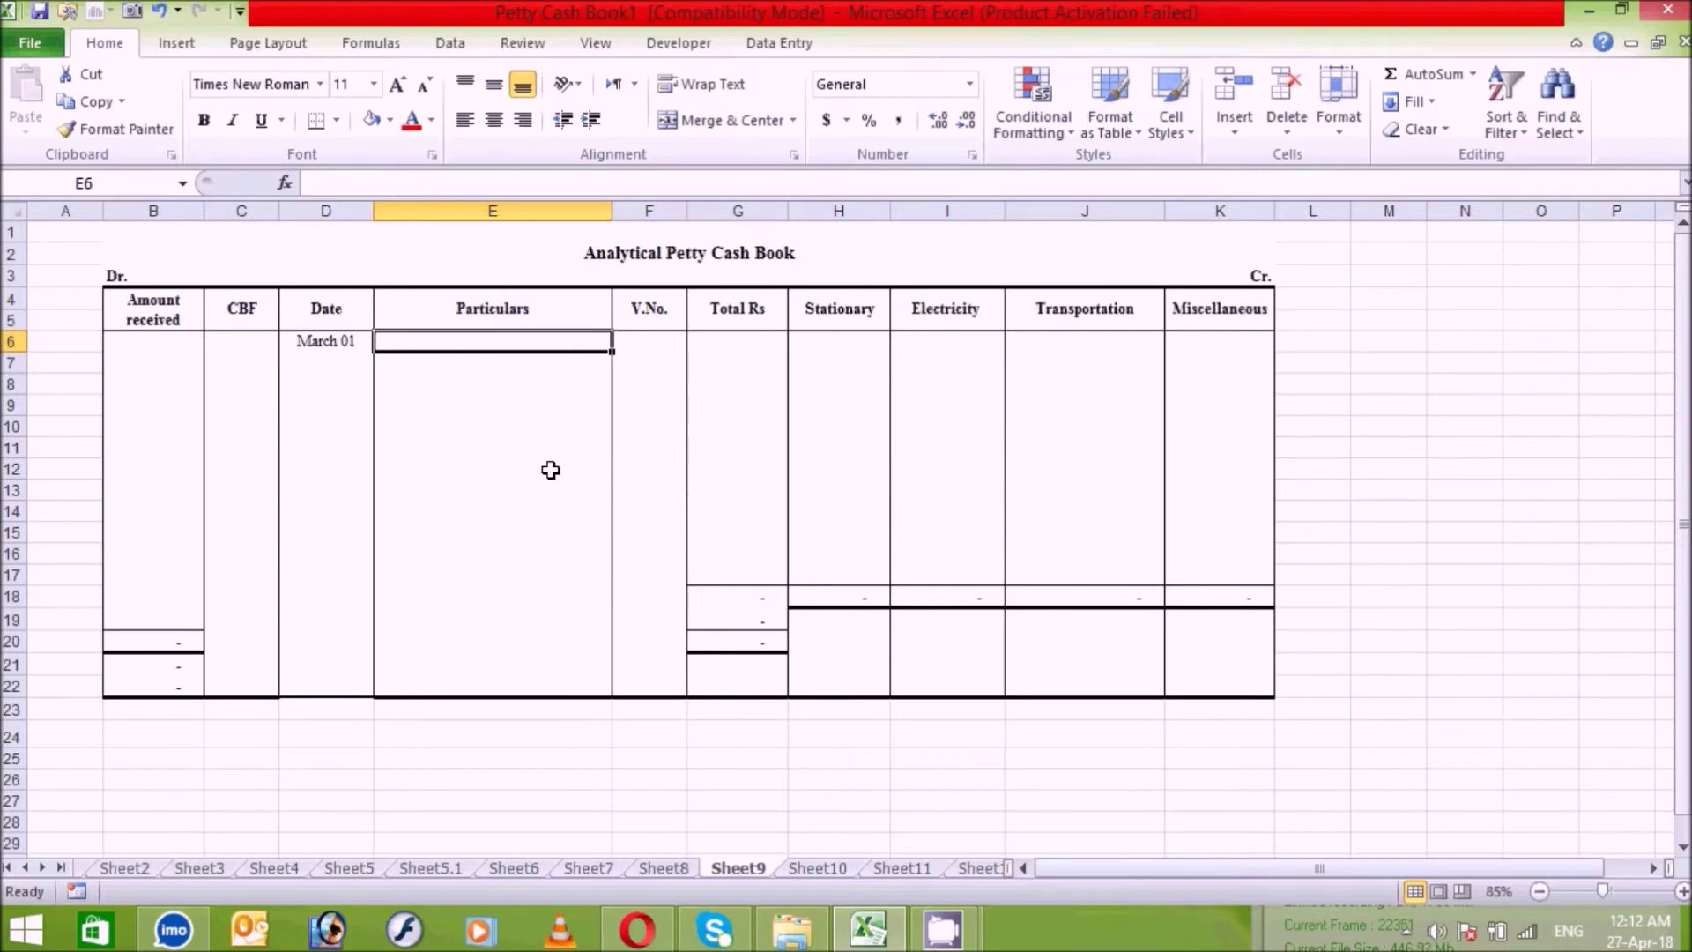
type("To Balance b/d")
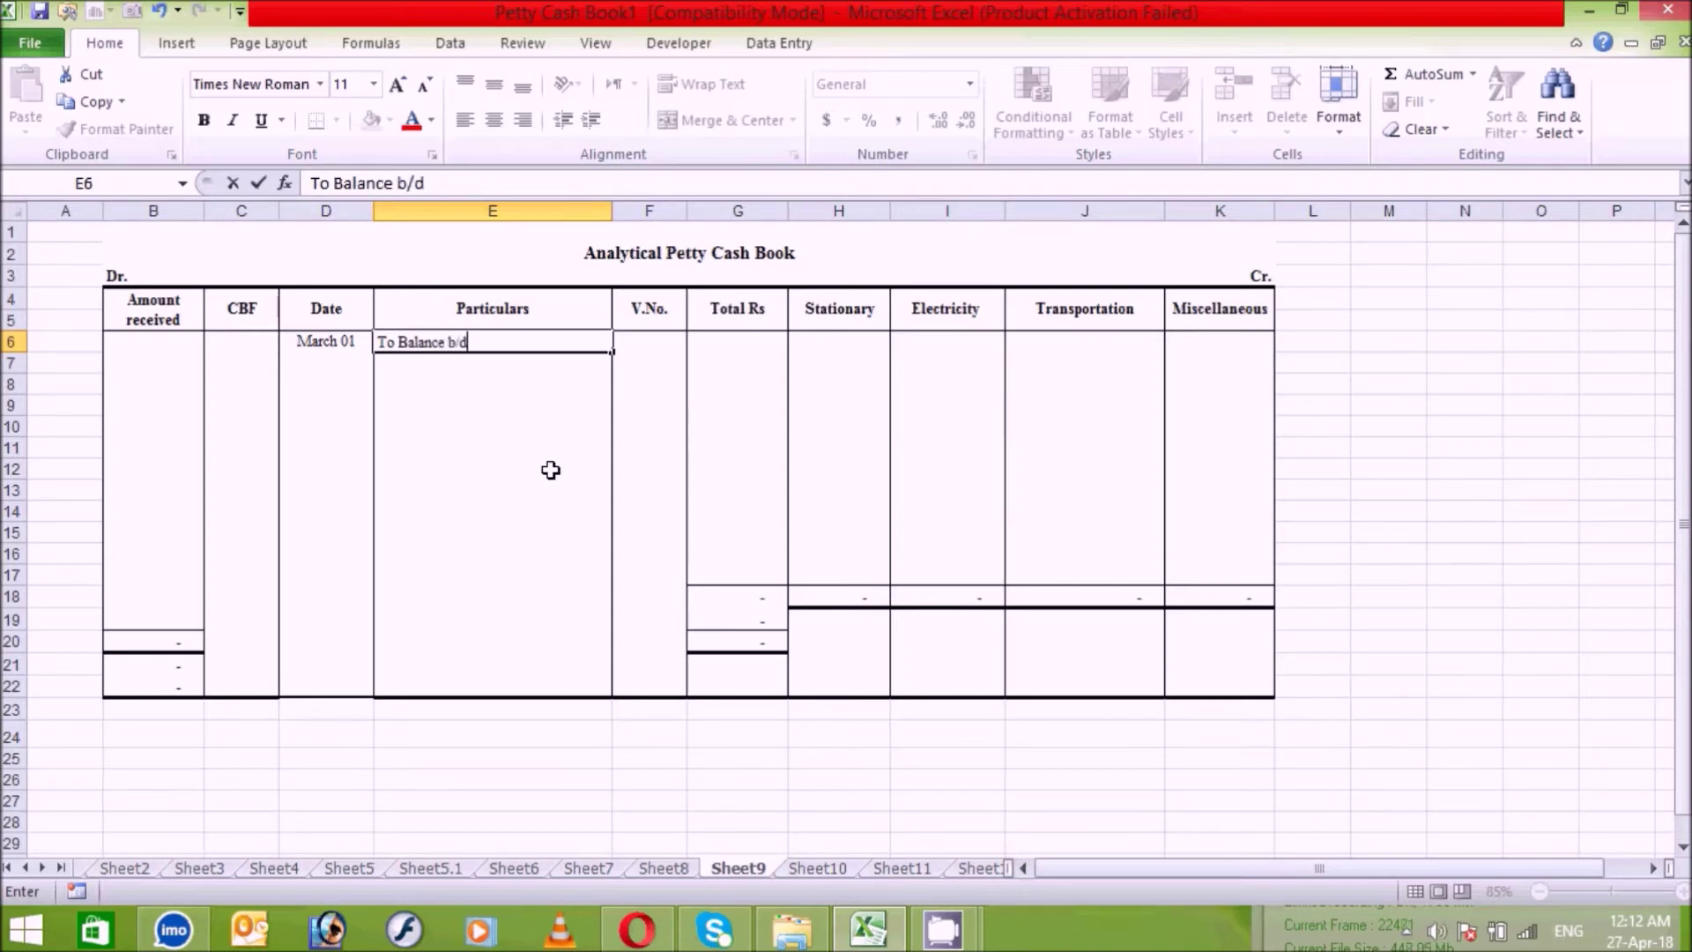
key("Return")
Step: Enter the date 01-03-2017 in D7 and the particulars "To Cash" in E7
key("Left")
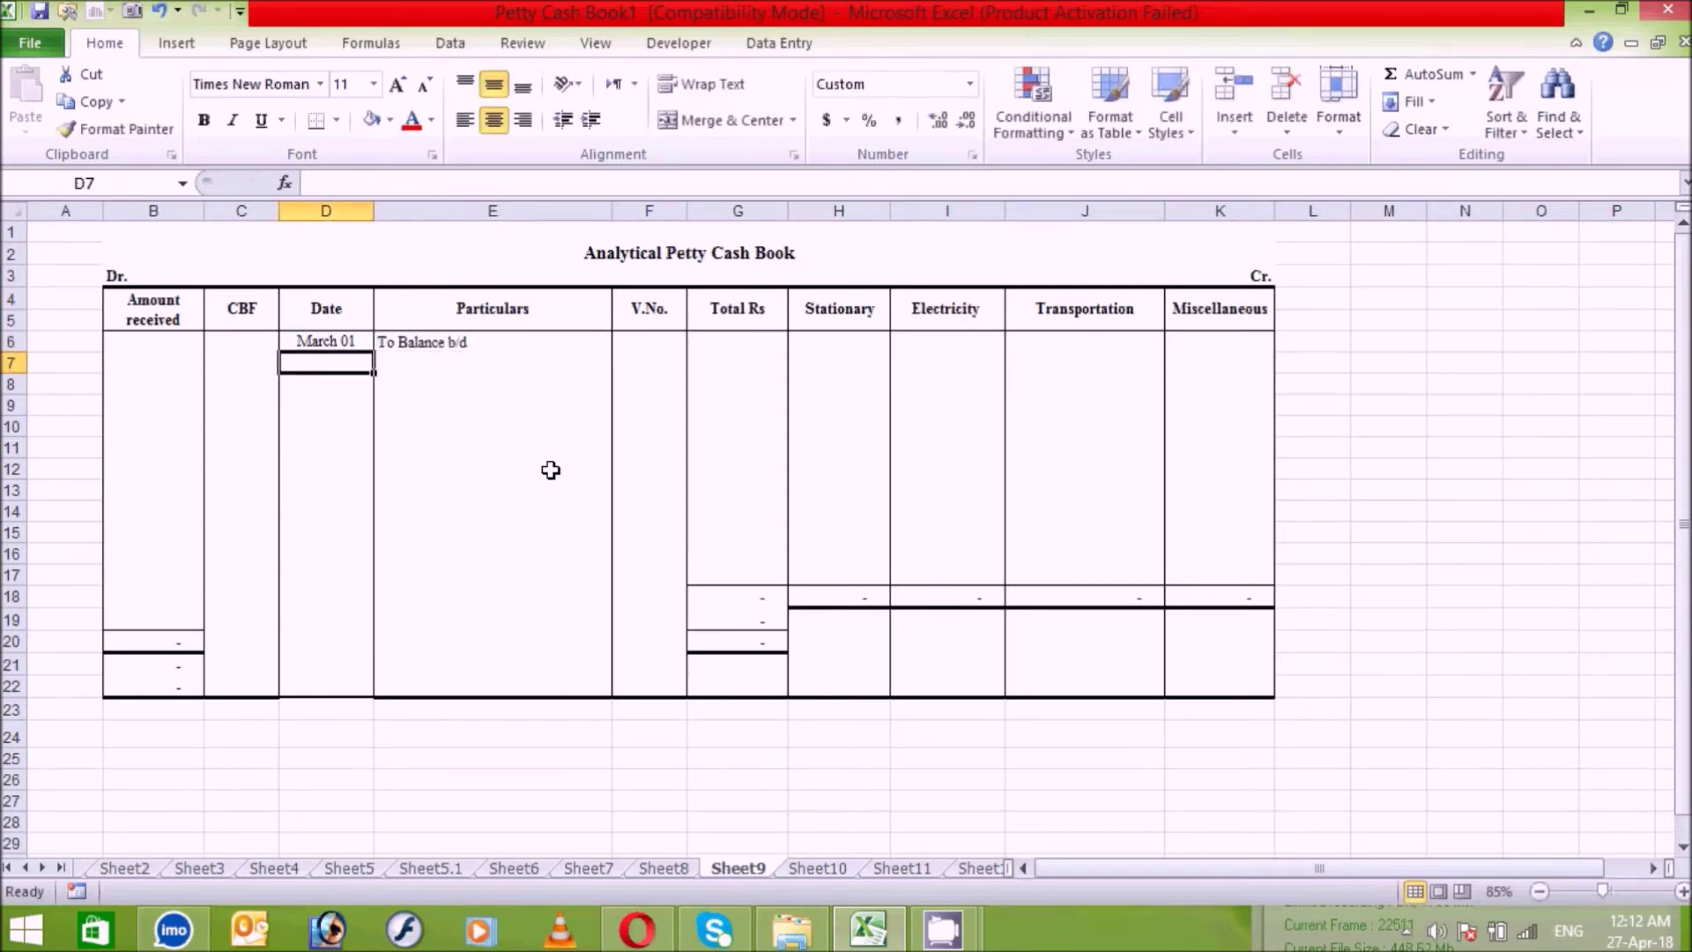
type("01")
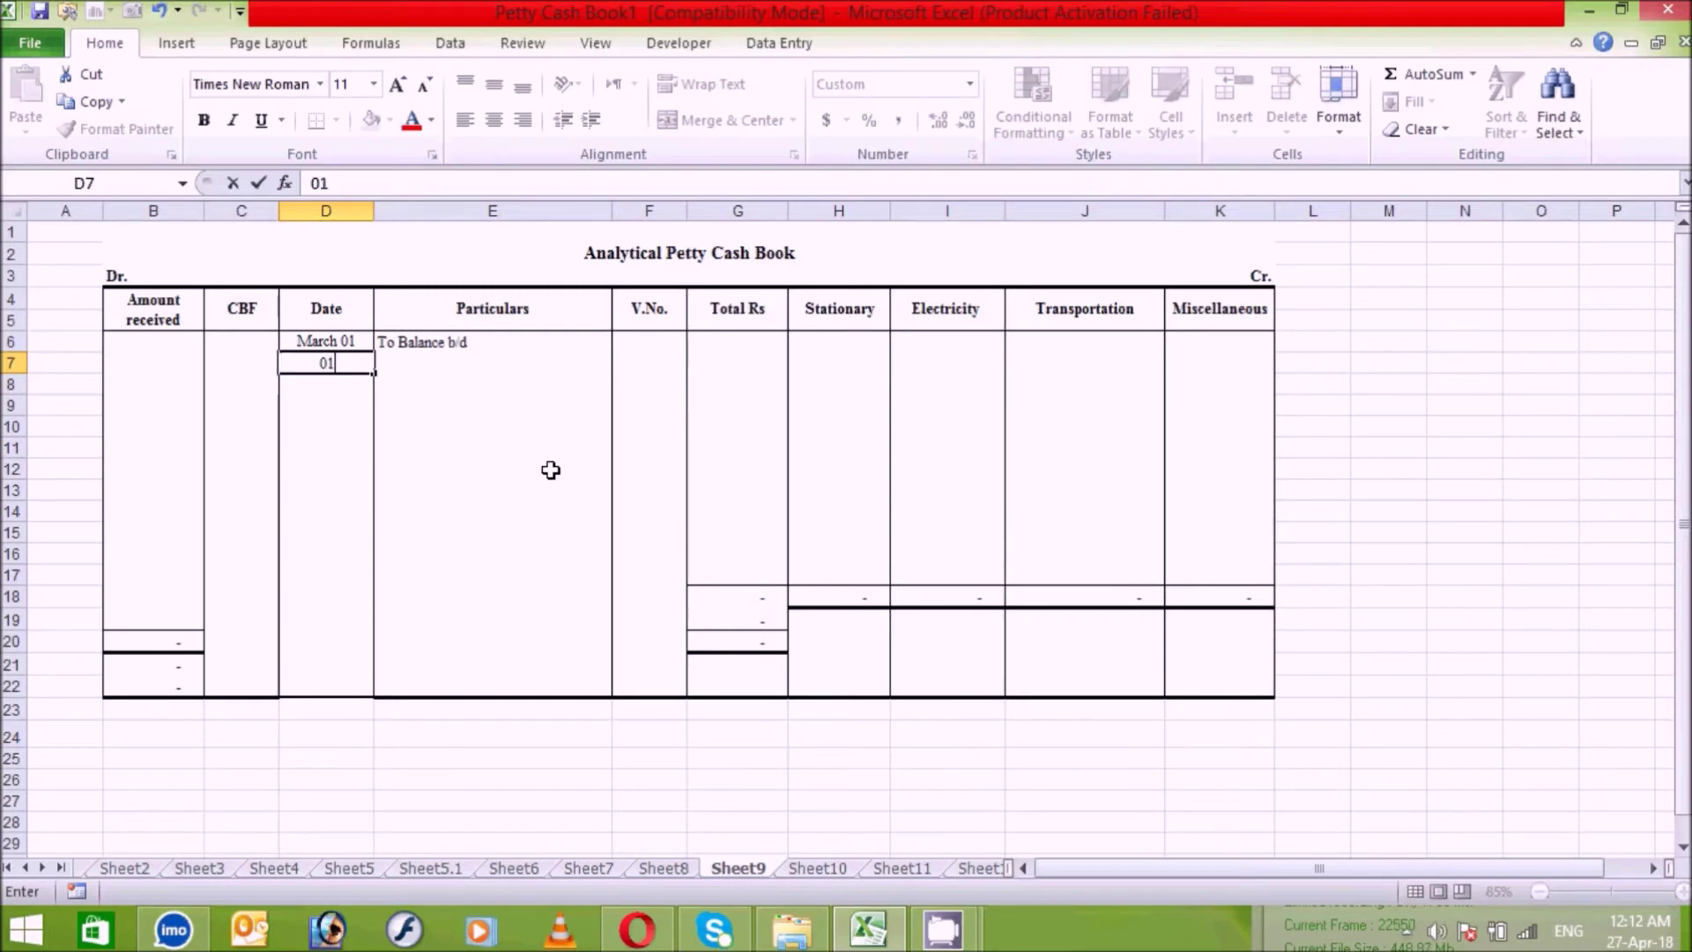
type("-03-2017")
key("Tab")
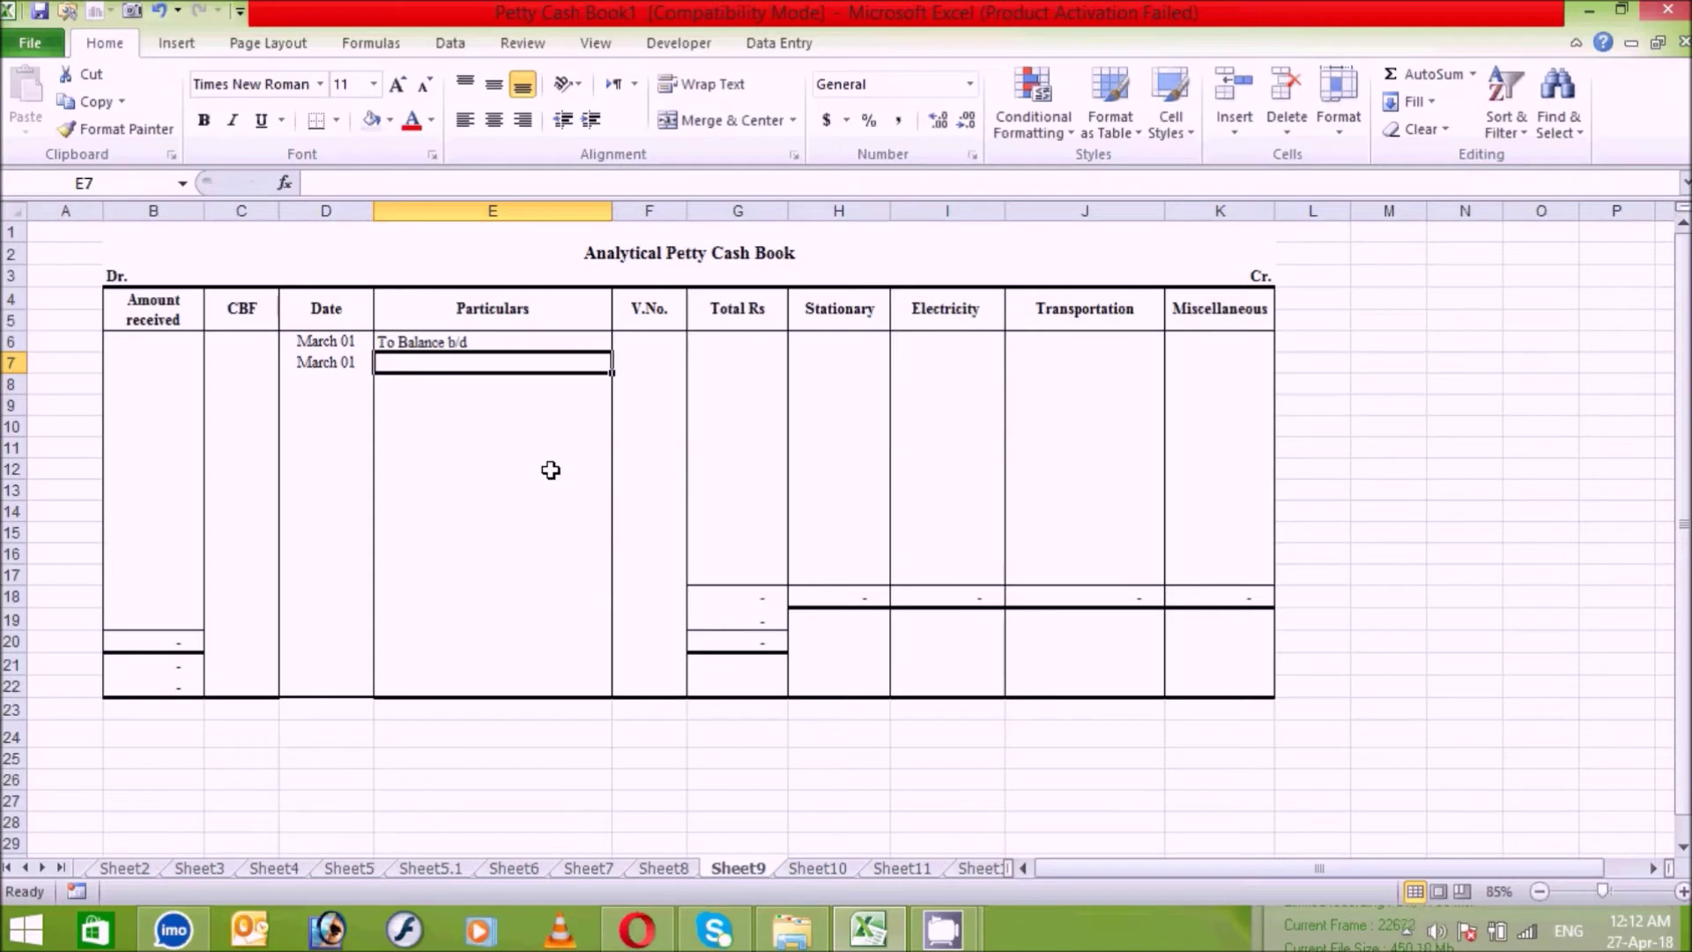
type("To")
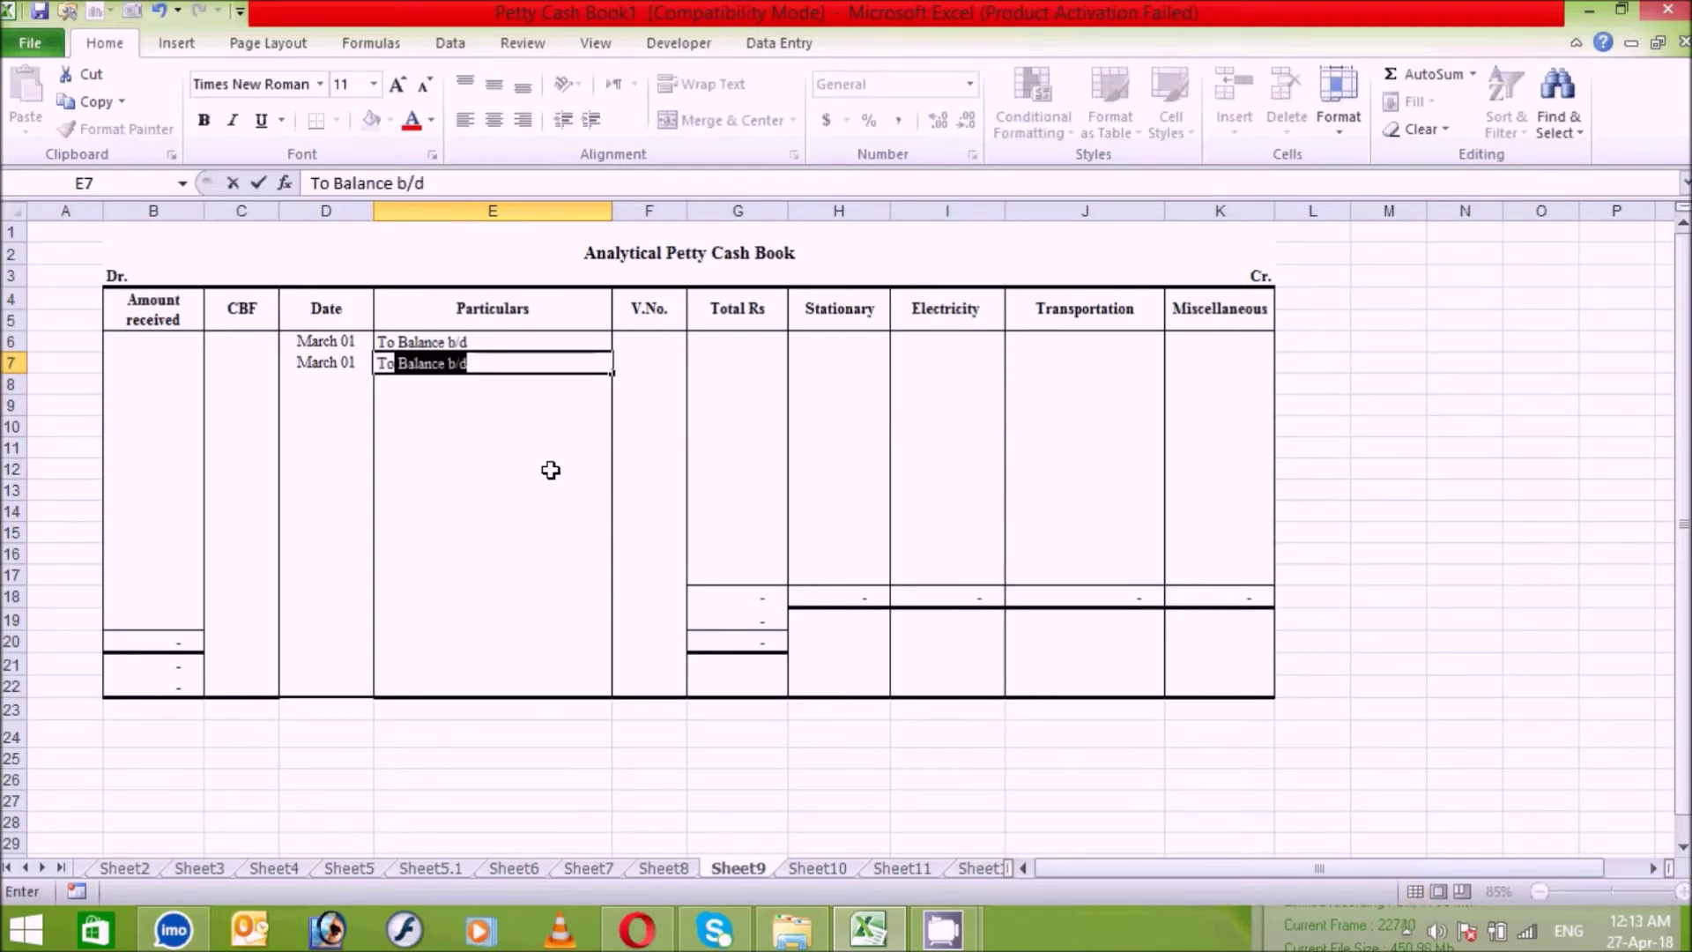
type(" C")
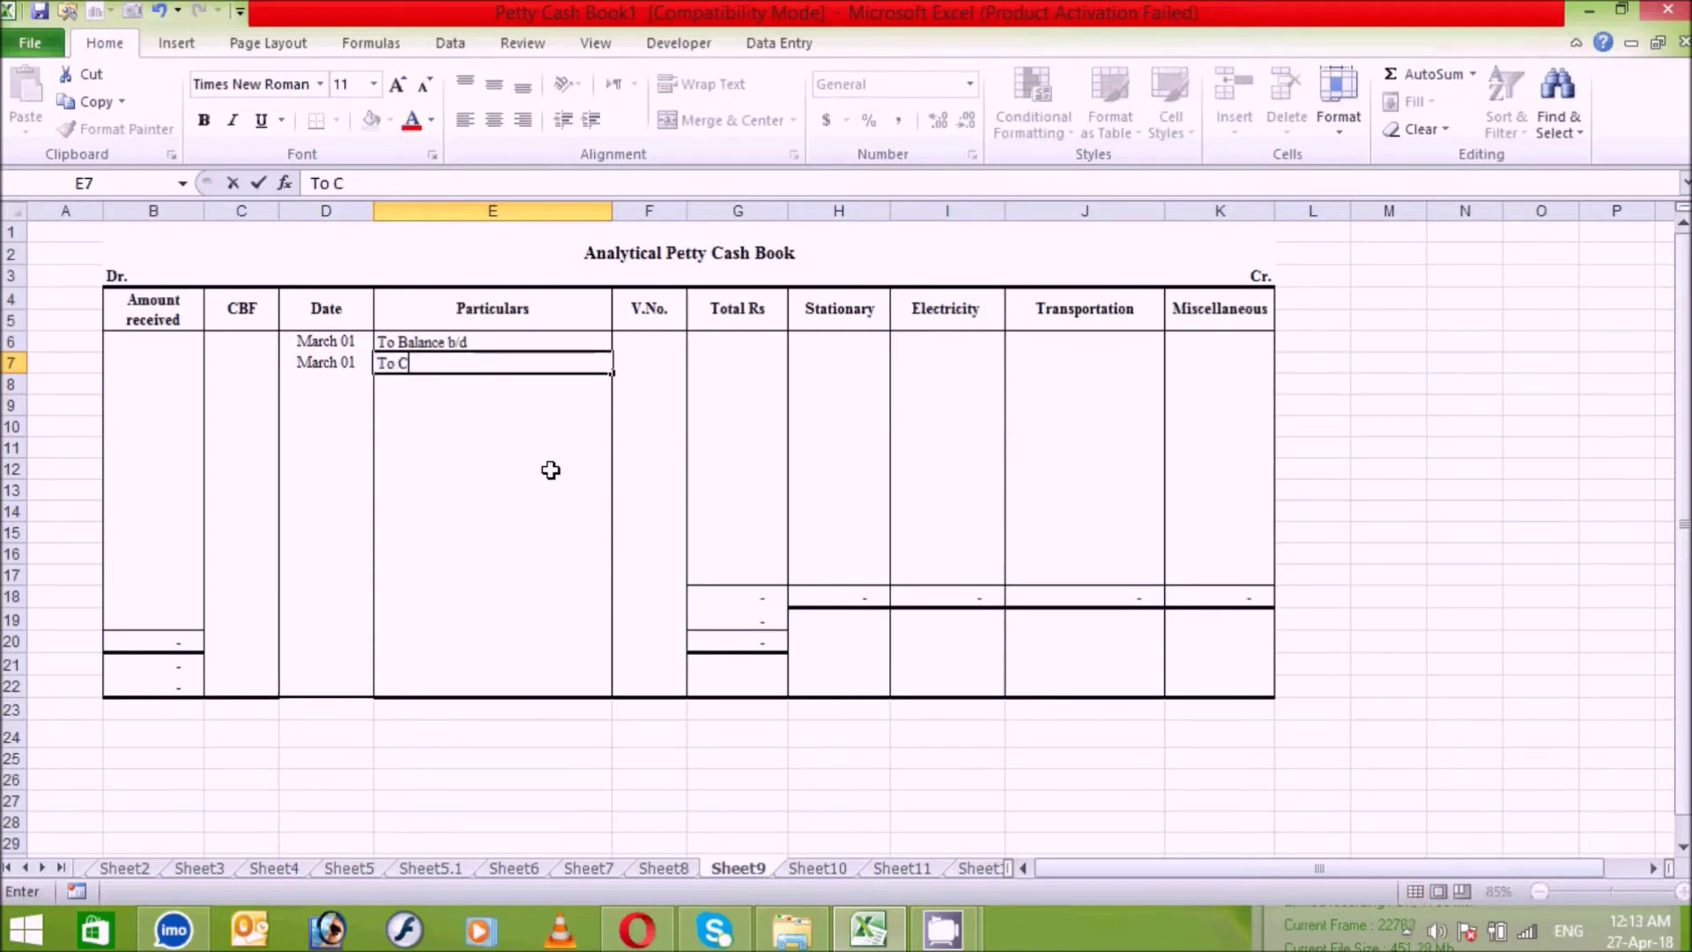
type("ash")
key("Return")
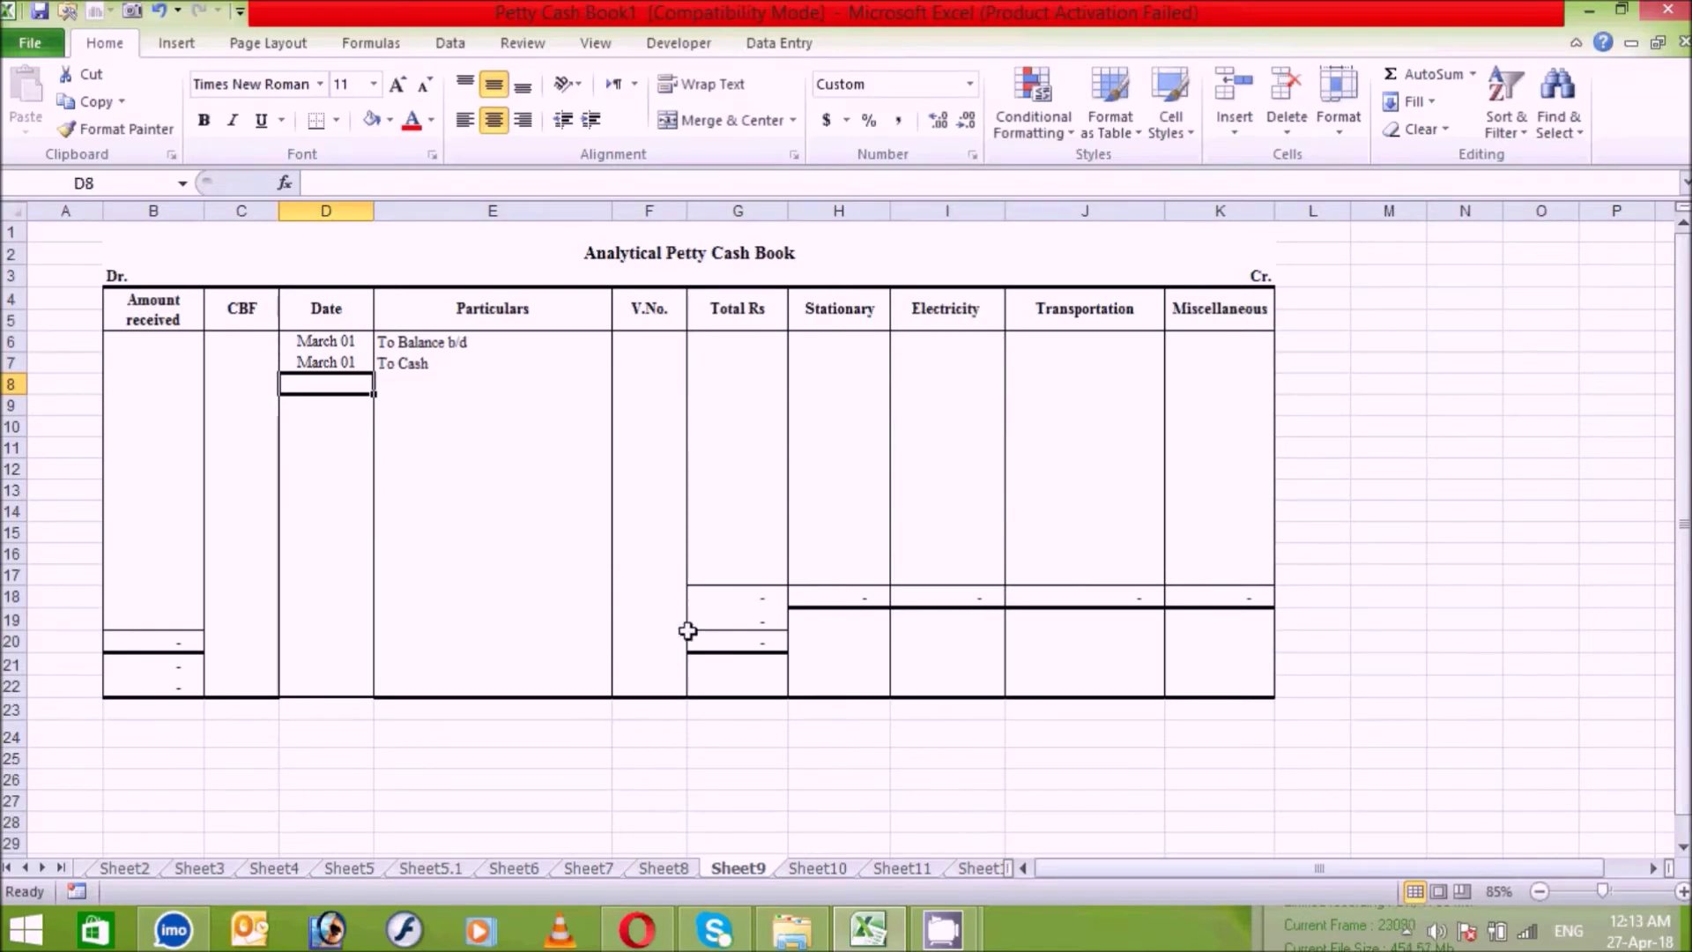
Step: On Sheet10, enter the amounts received: 300 in B6 for the opening balance and 1250 in B7 for cash
left_click(818, 868)
left_click(915, 760)
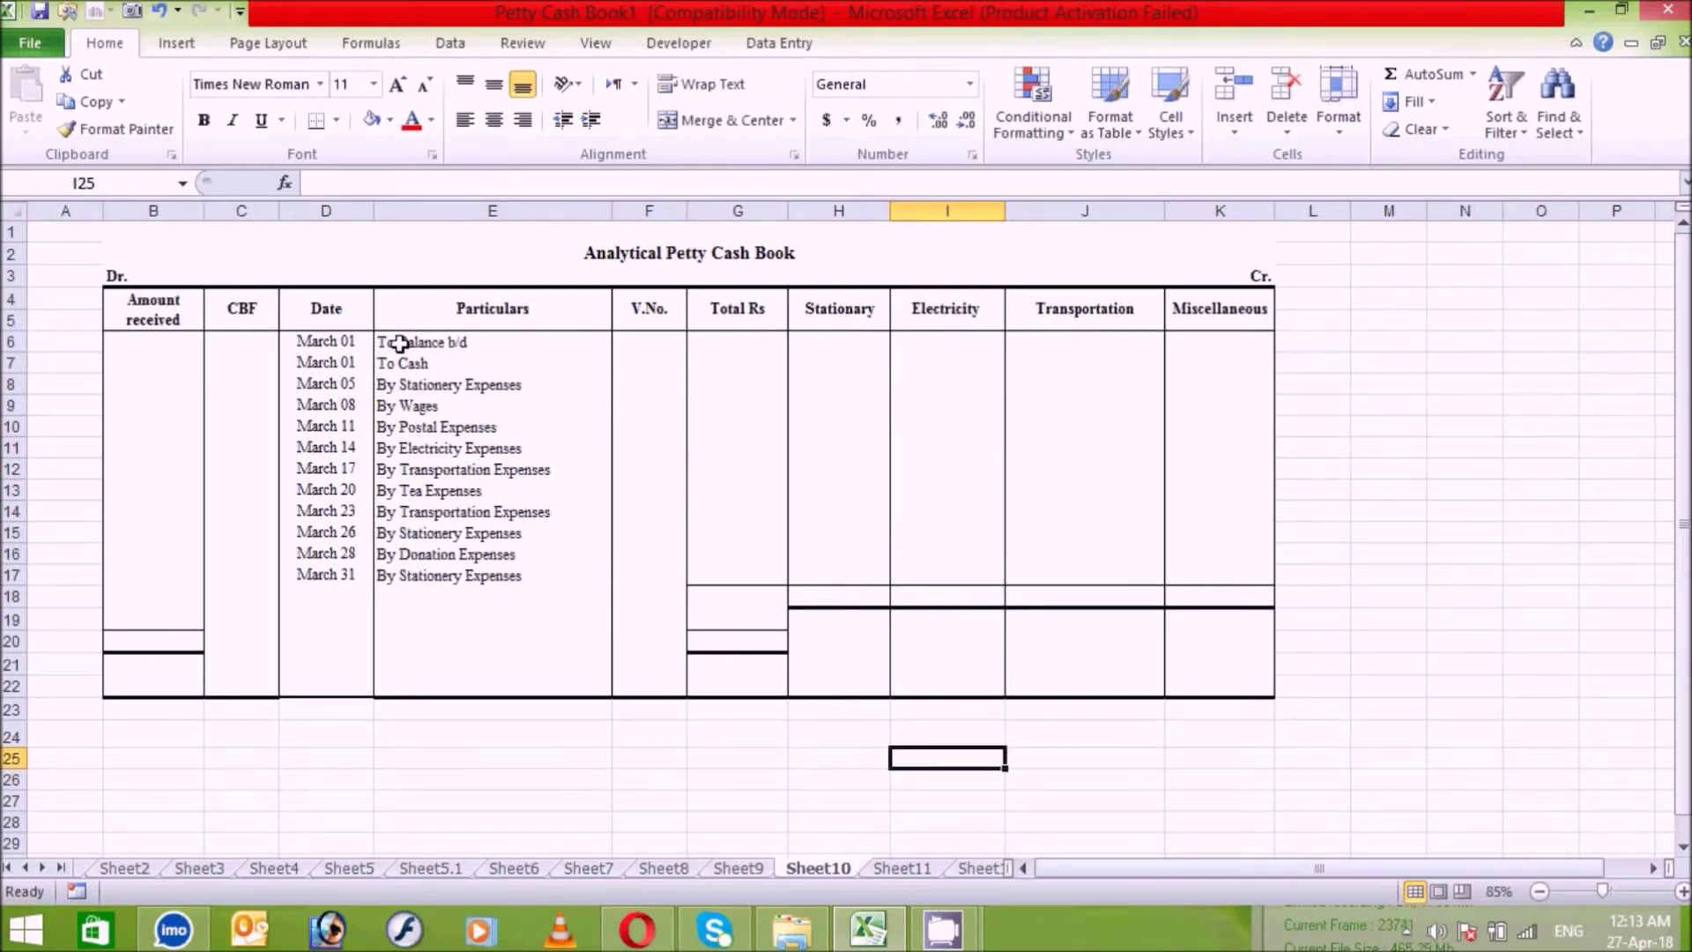
left_click_drag(446, 340, 491, 571)
left_click(491, 469)
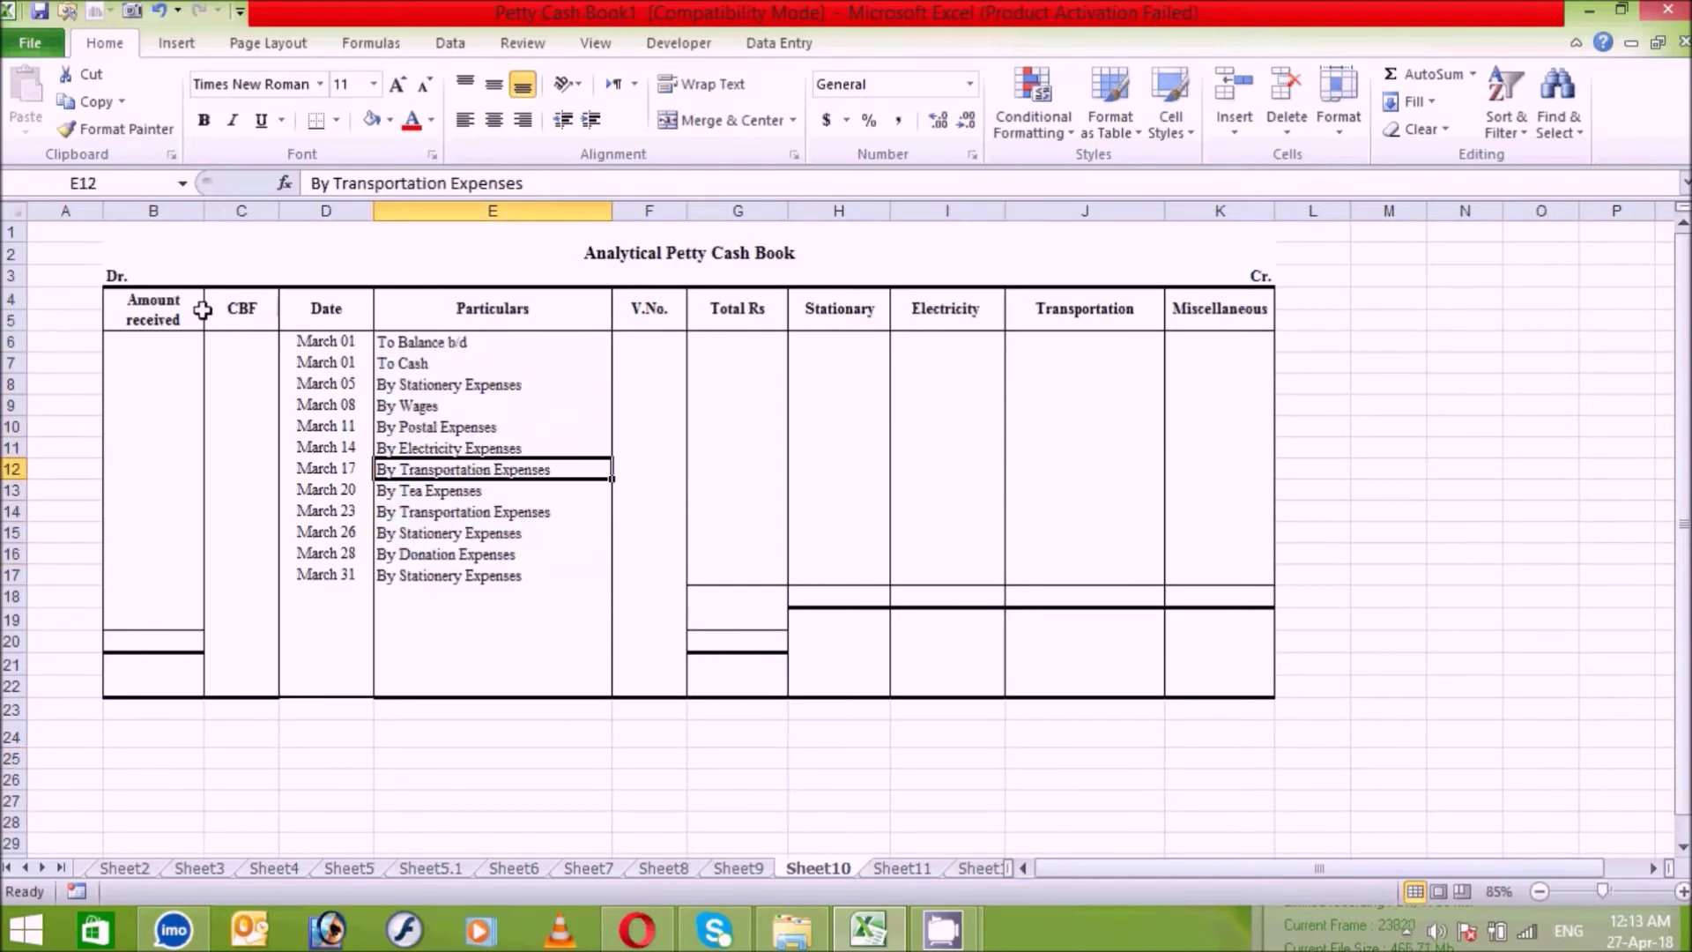
left_click(177, 343)
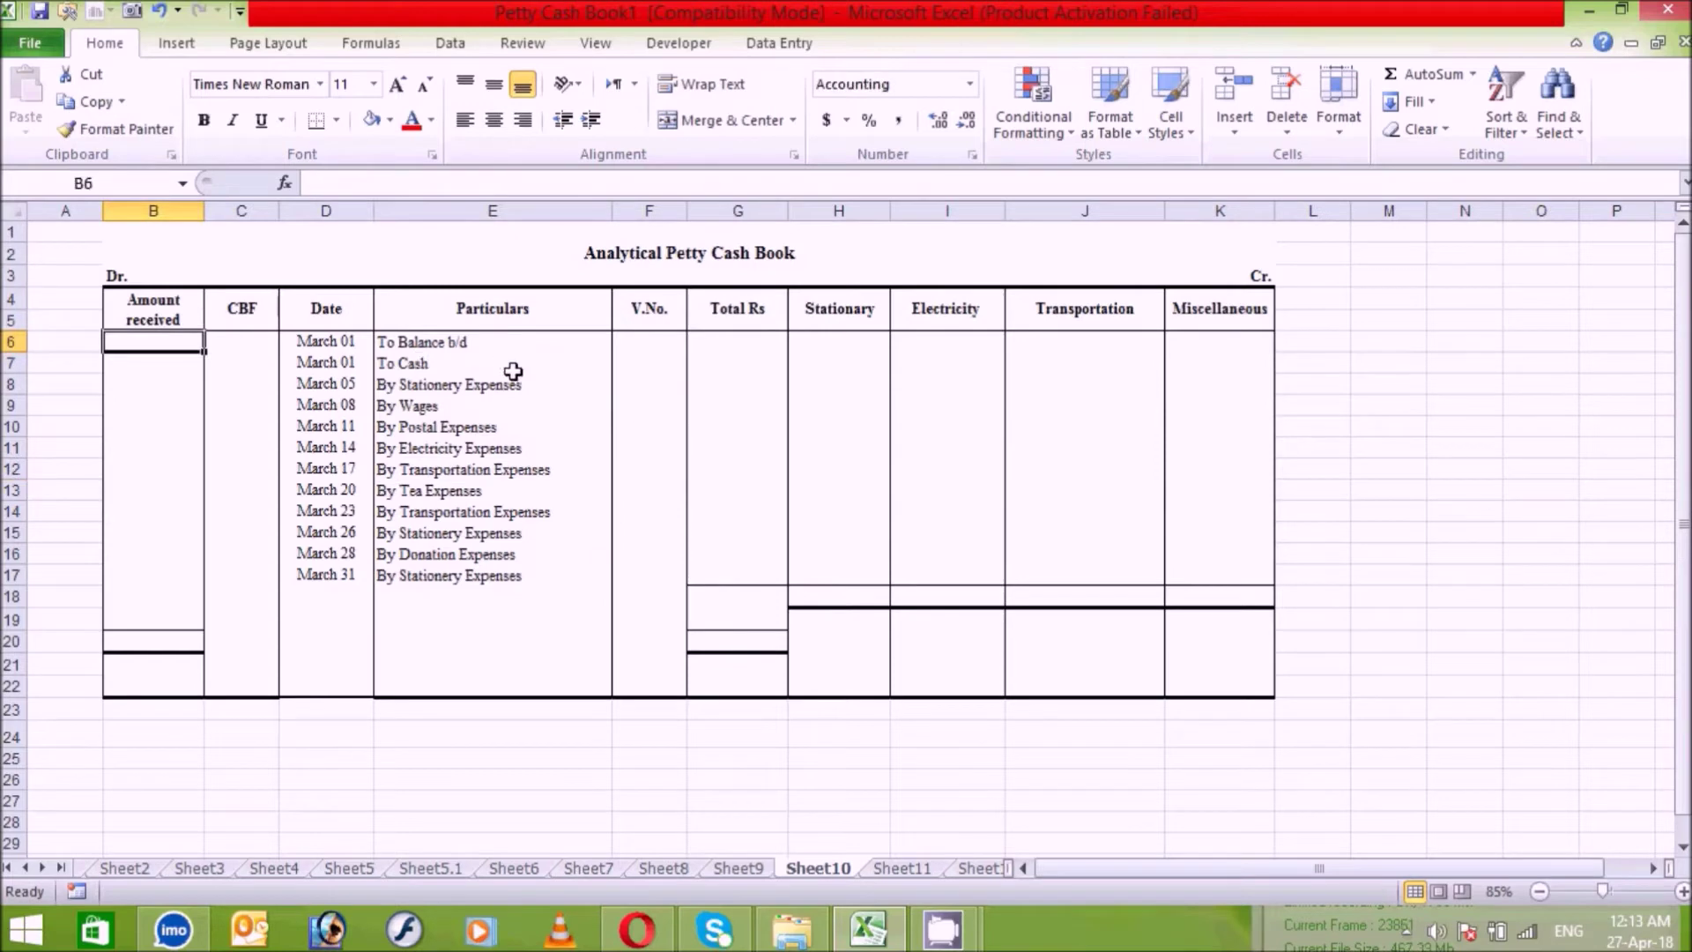
type("300")
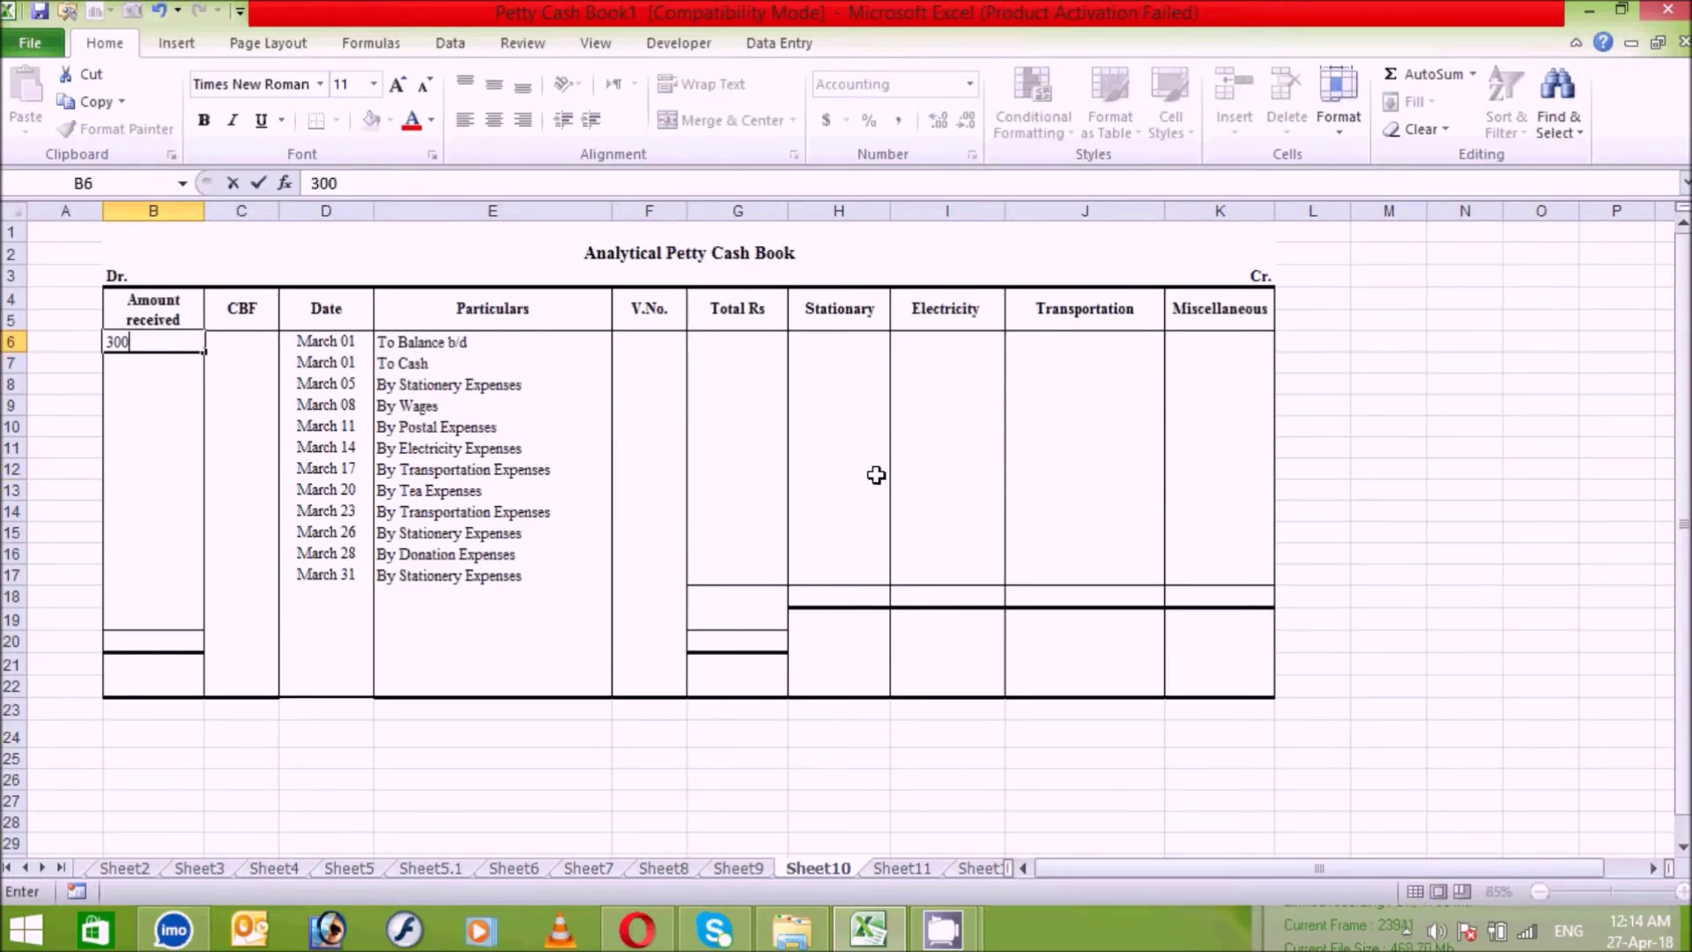
key("Return")
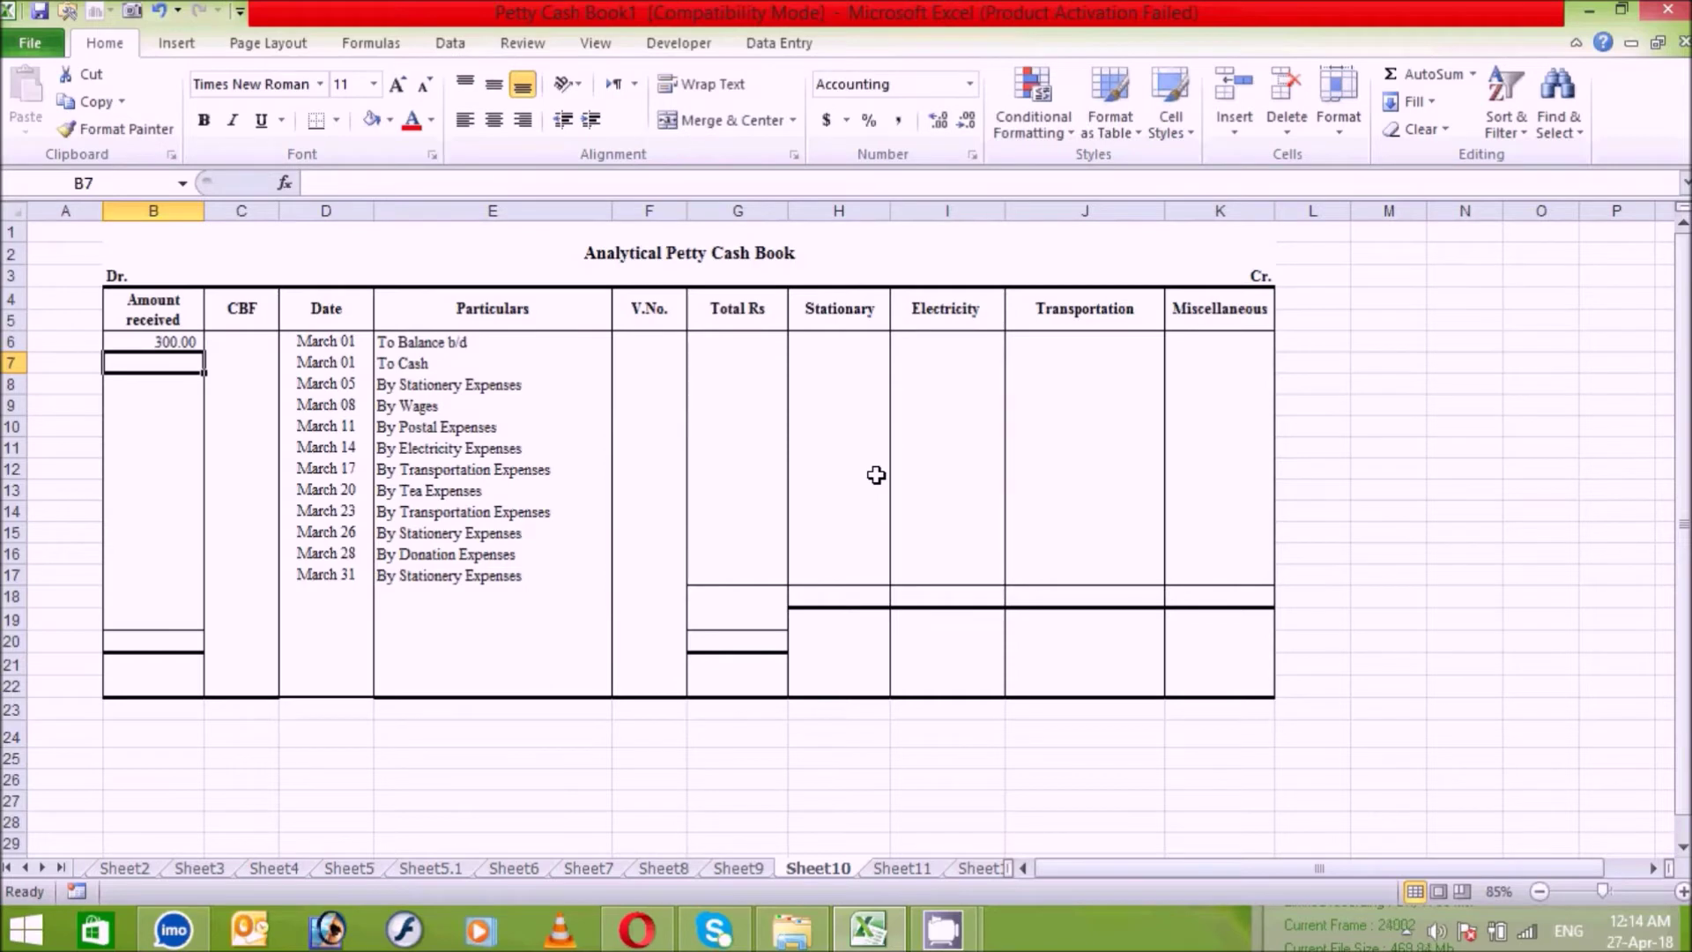
type("1250")
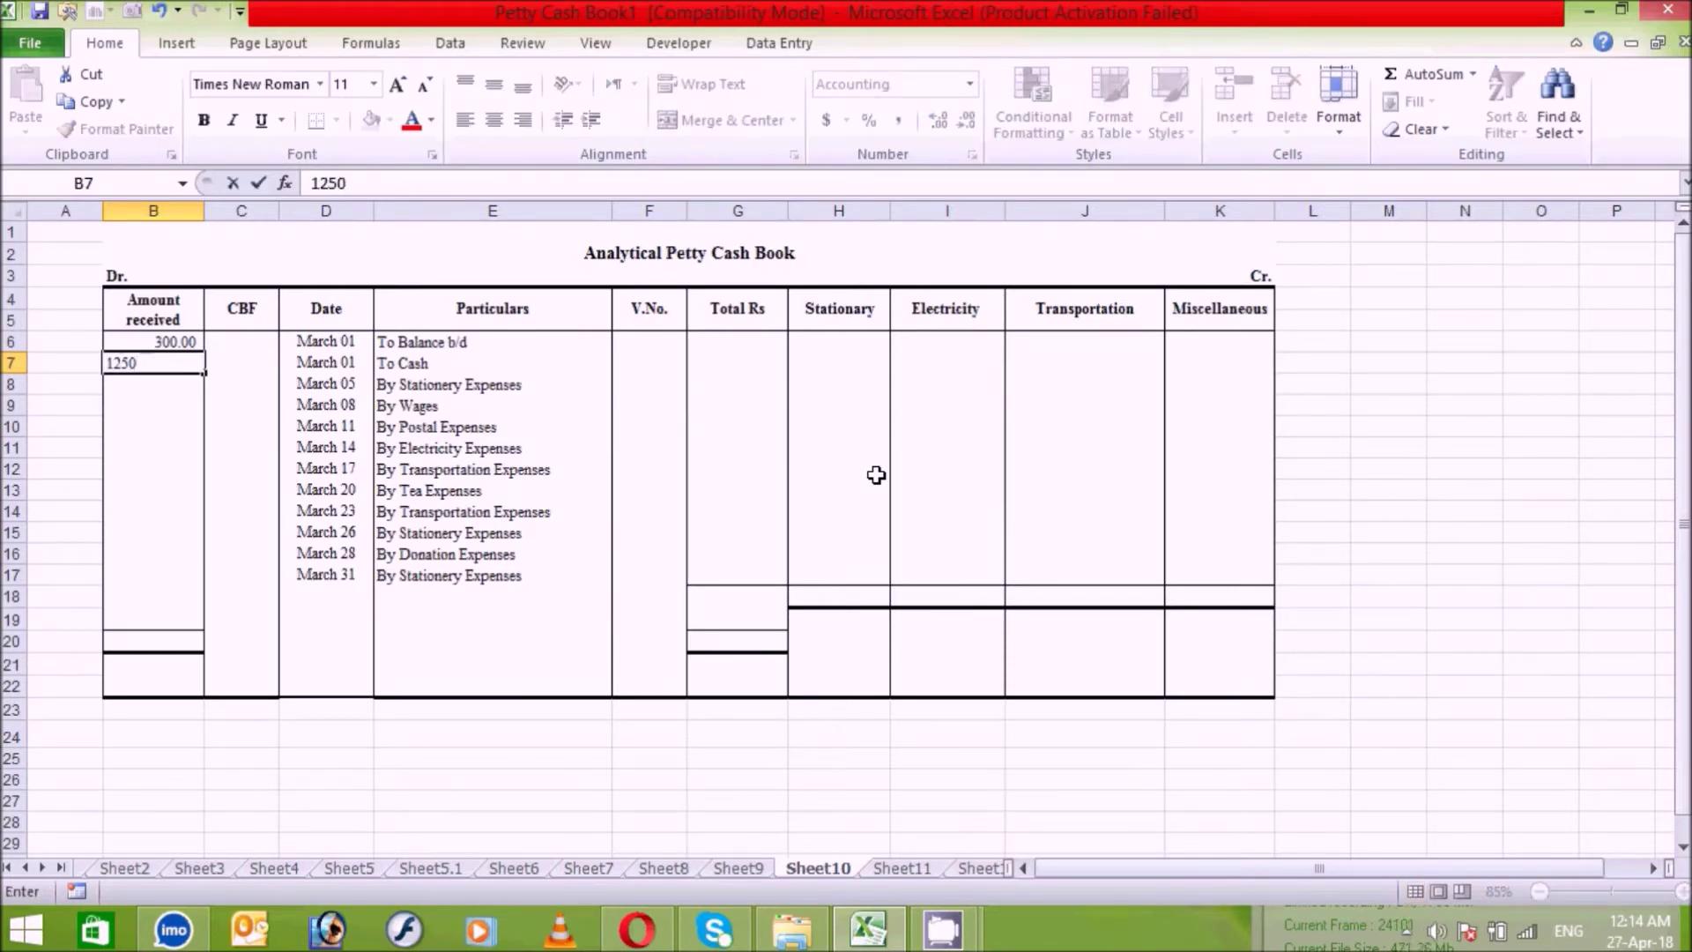
key("Return")
Step: Open Sheet11 and examine the empty total cells of the Amount received, Total Rs and expense columns
left_click(903, 870)
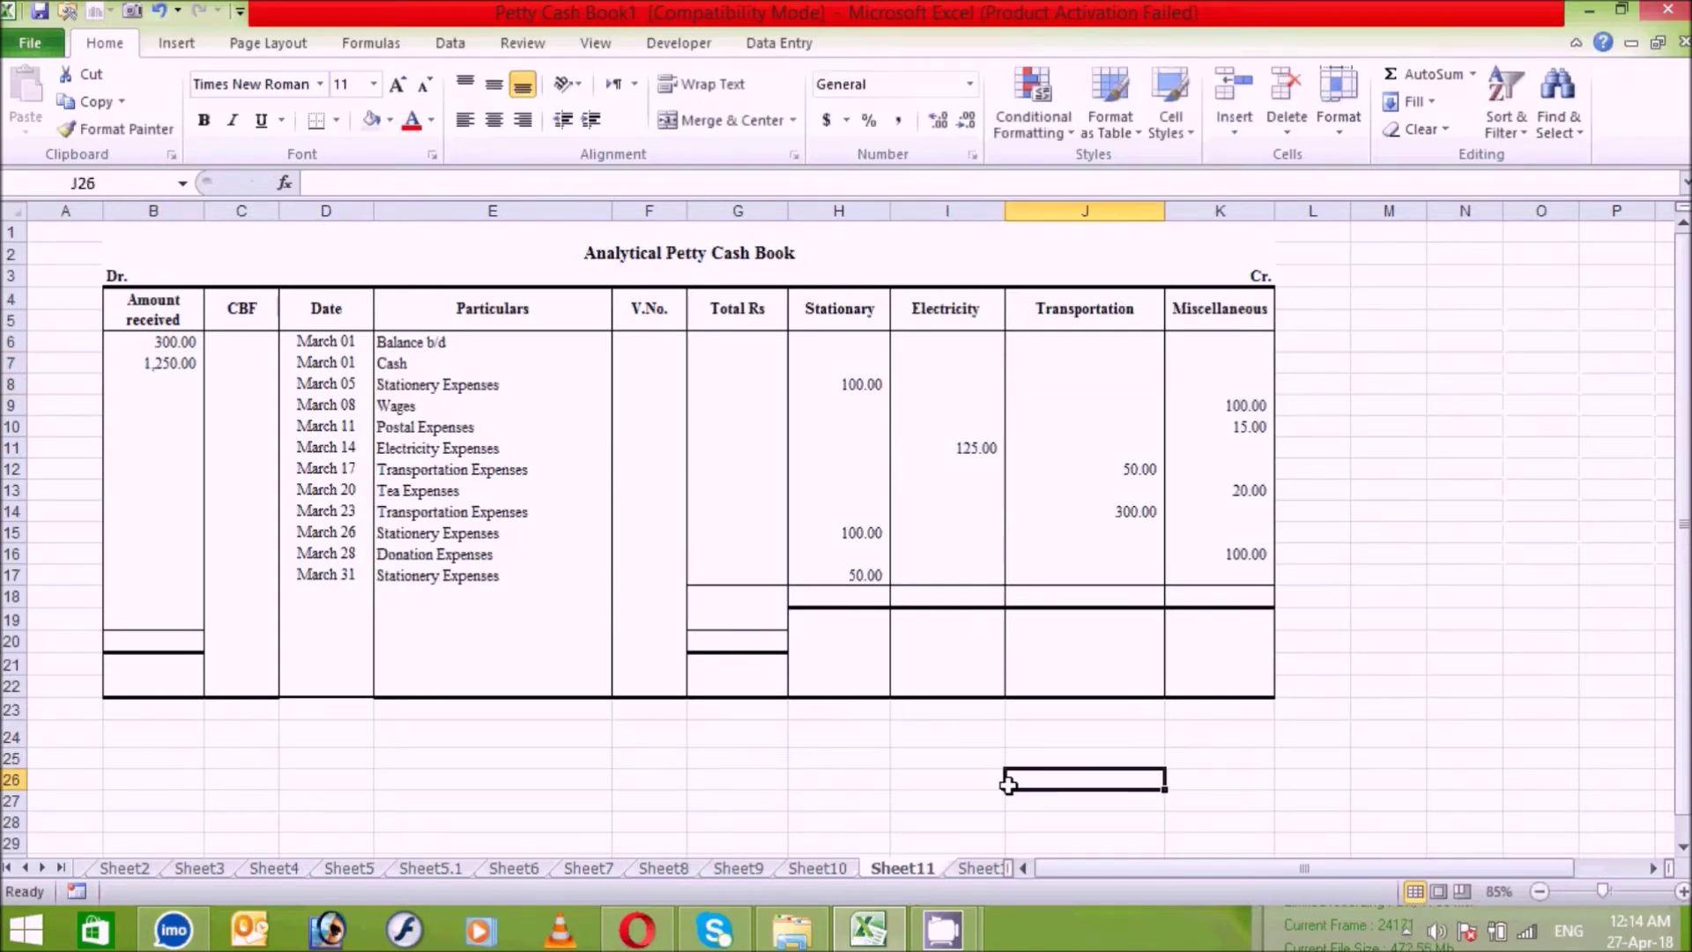
left_click(1258, 751)
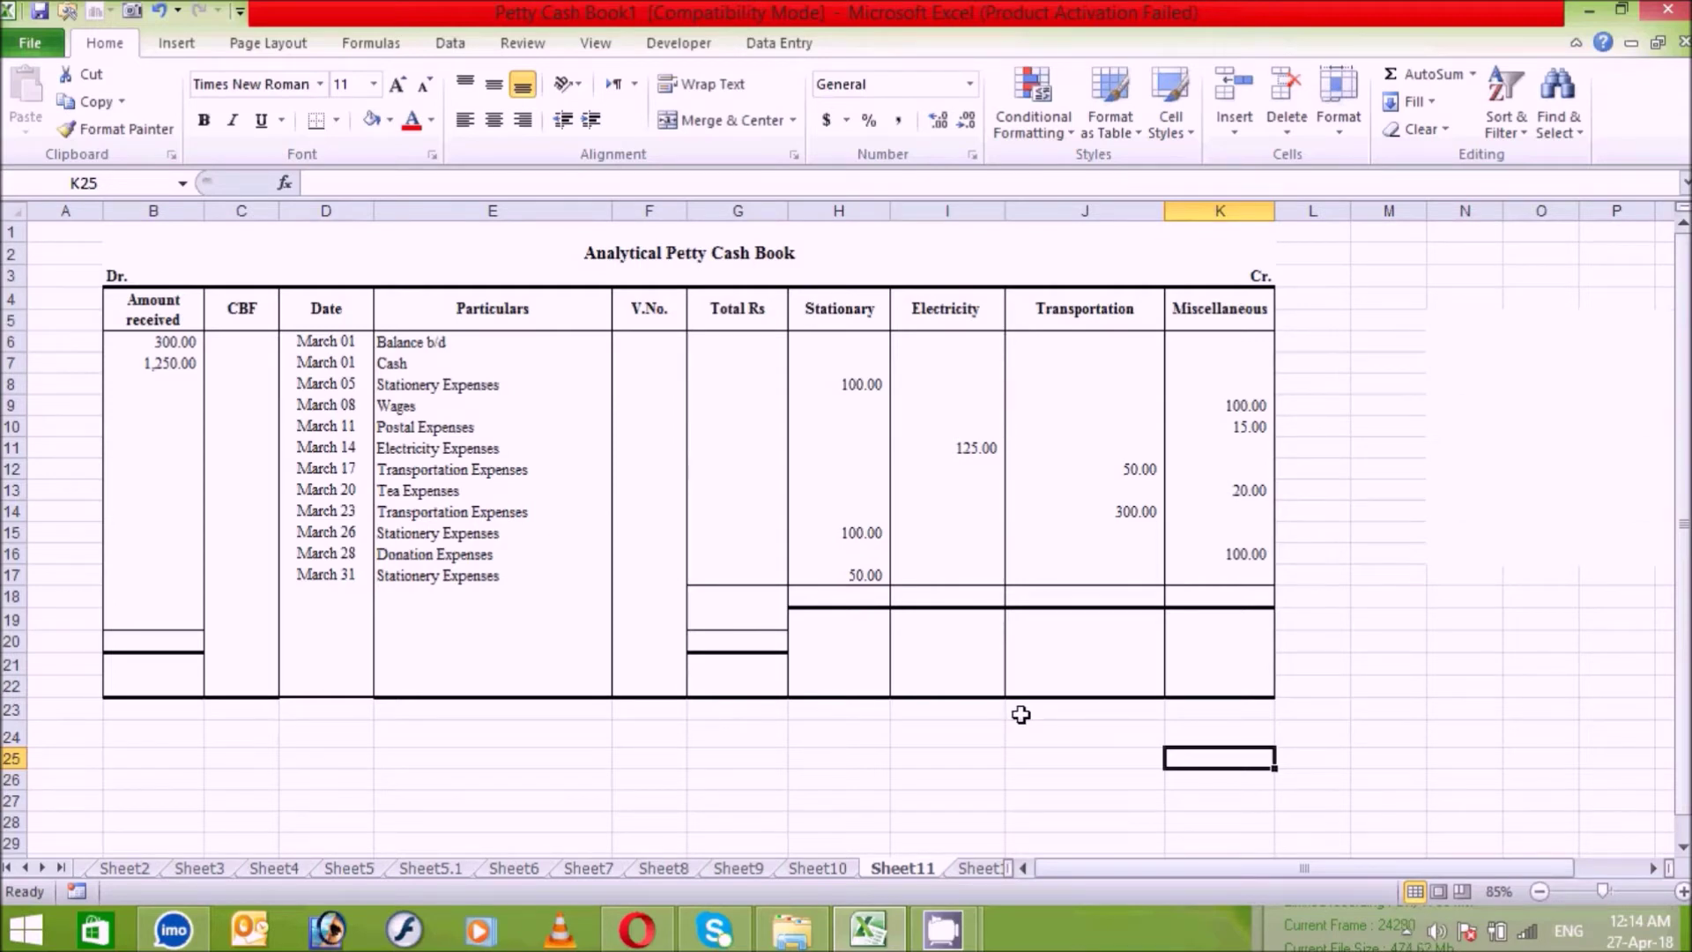
left_click(164, 636)
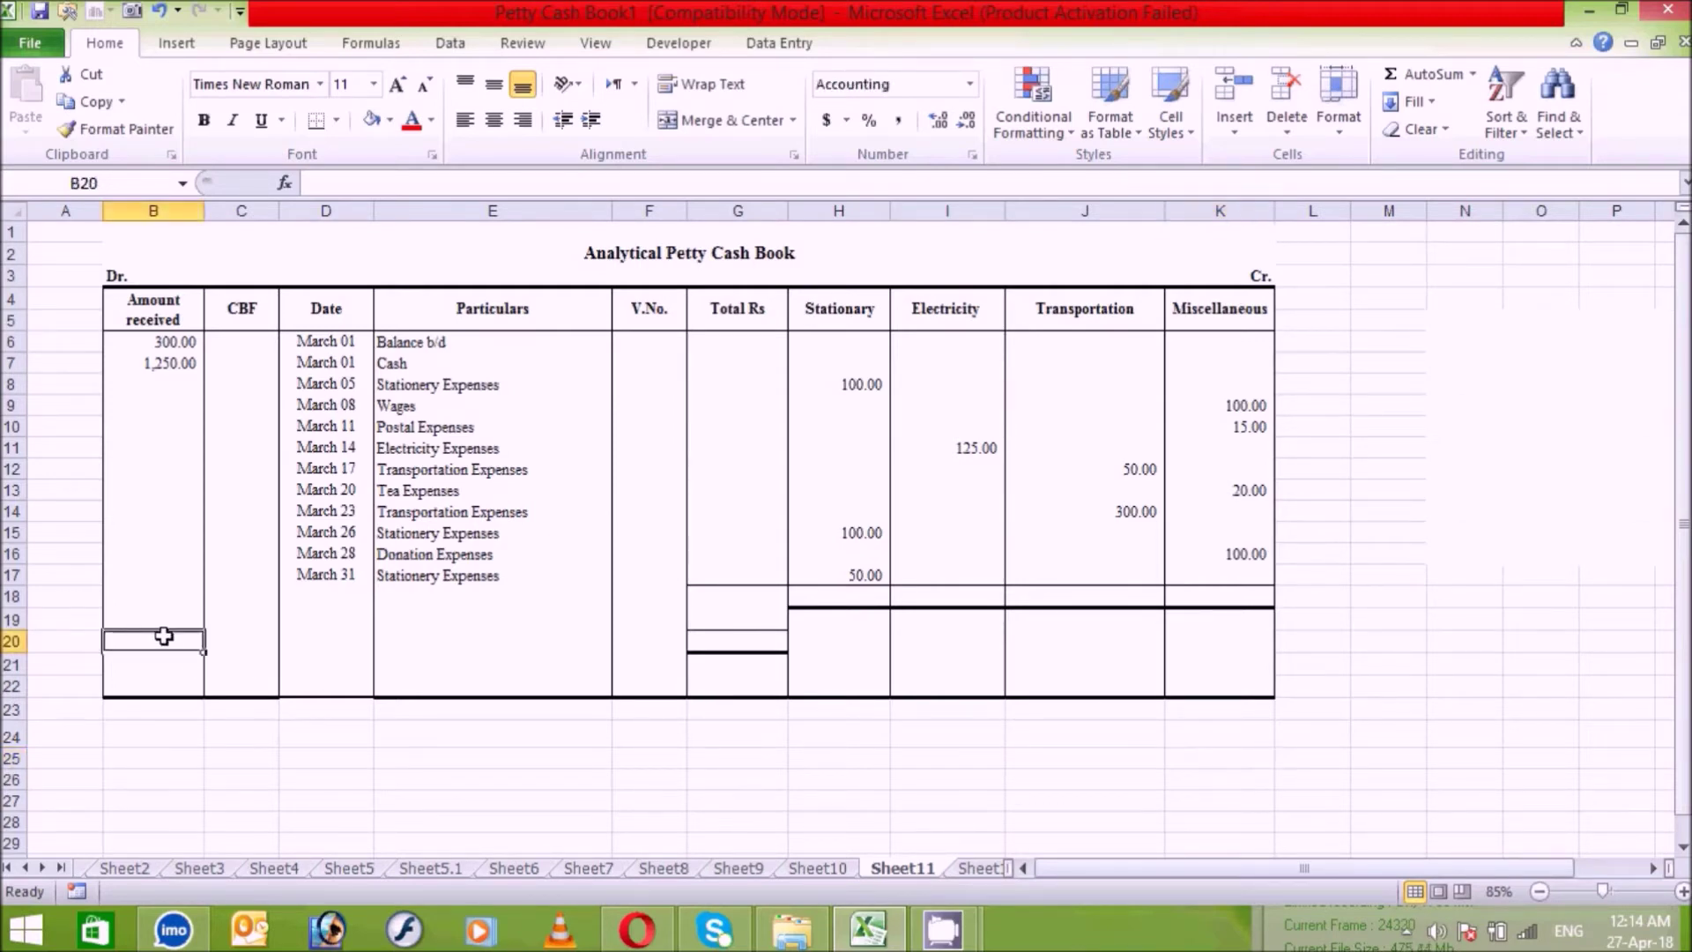
left_click(759, 646)
left_click_drag(825, 597, 1236, 599)
left_click_drag(759, 363, 763, 559)
left_click(783, 617)
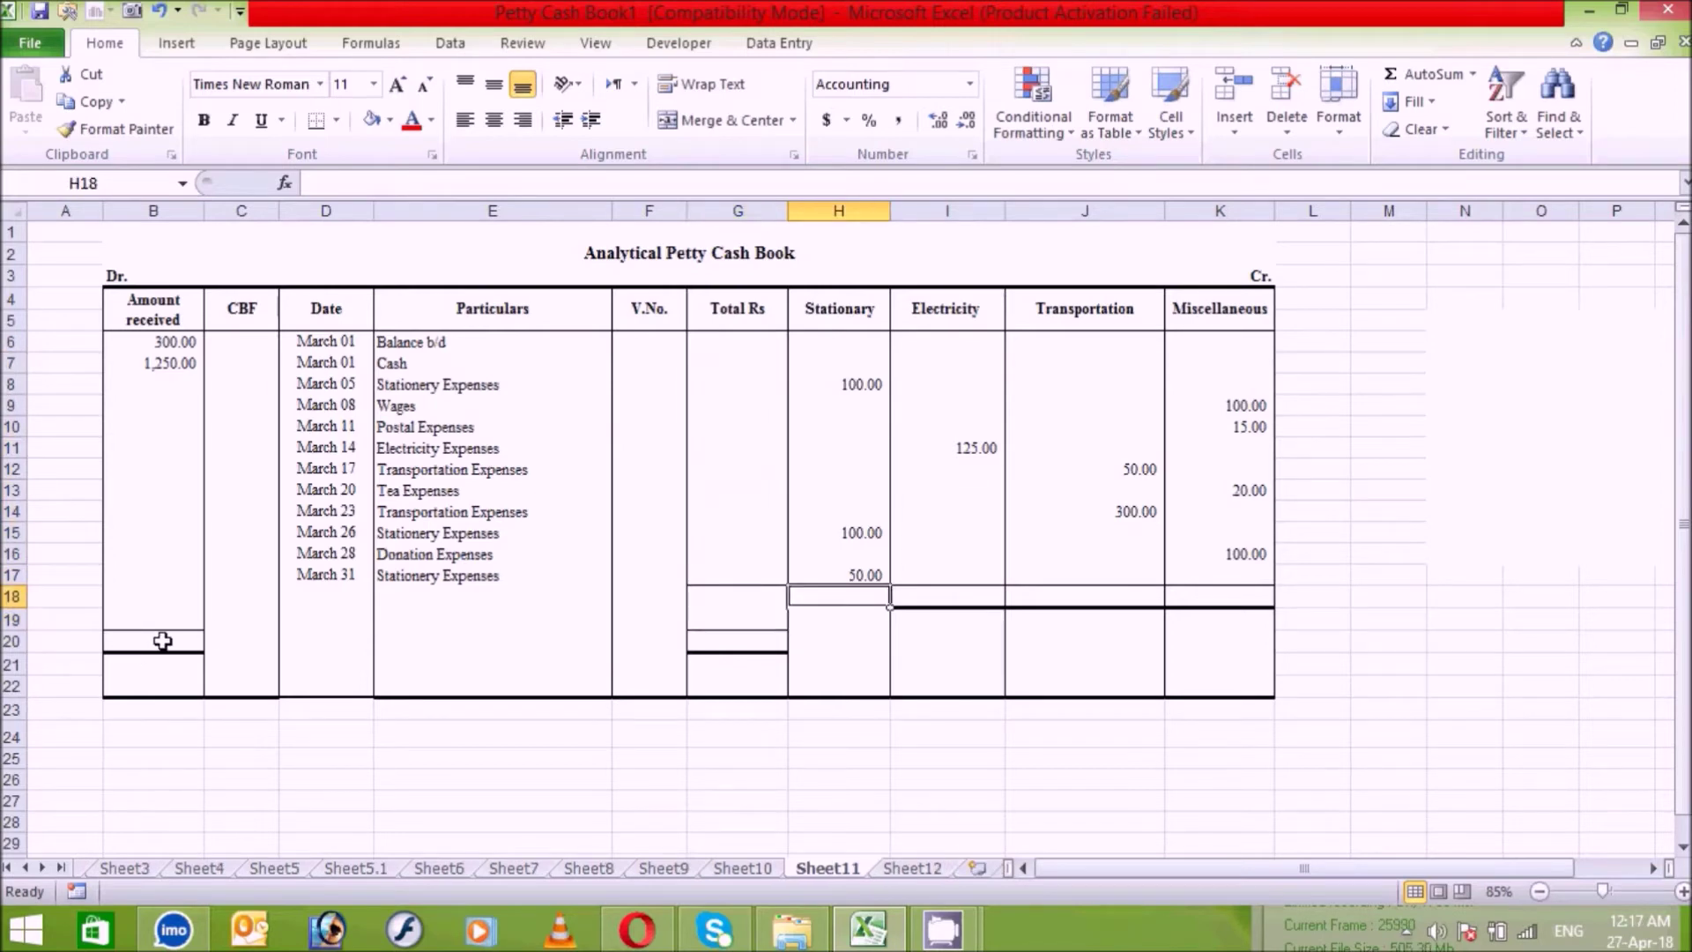
Step: Total the Amount received column in B20 with the formula =SUM(B6:B19)
left_click(162, 641)
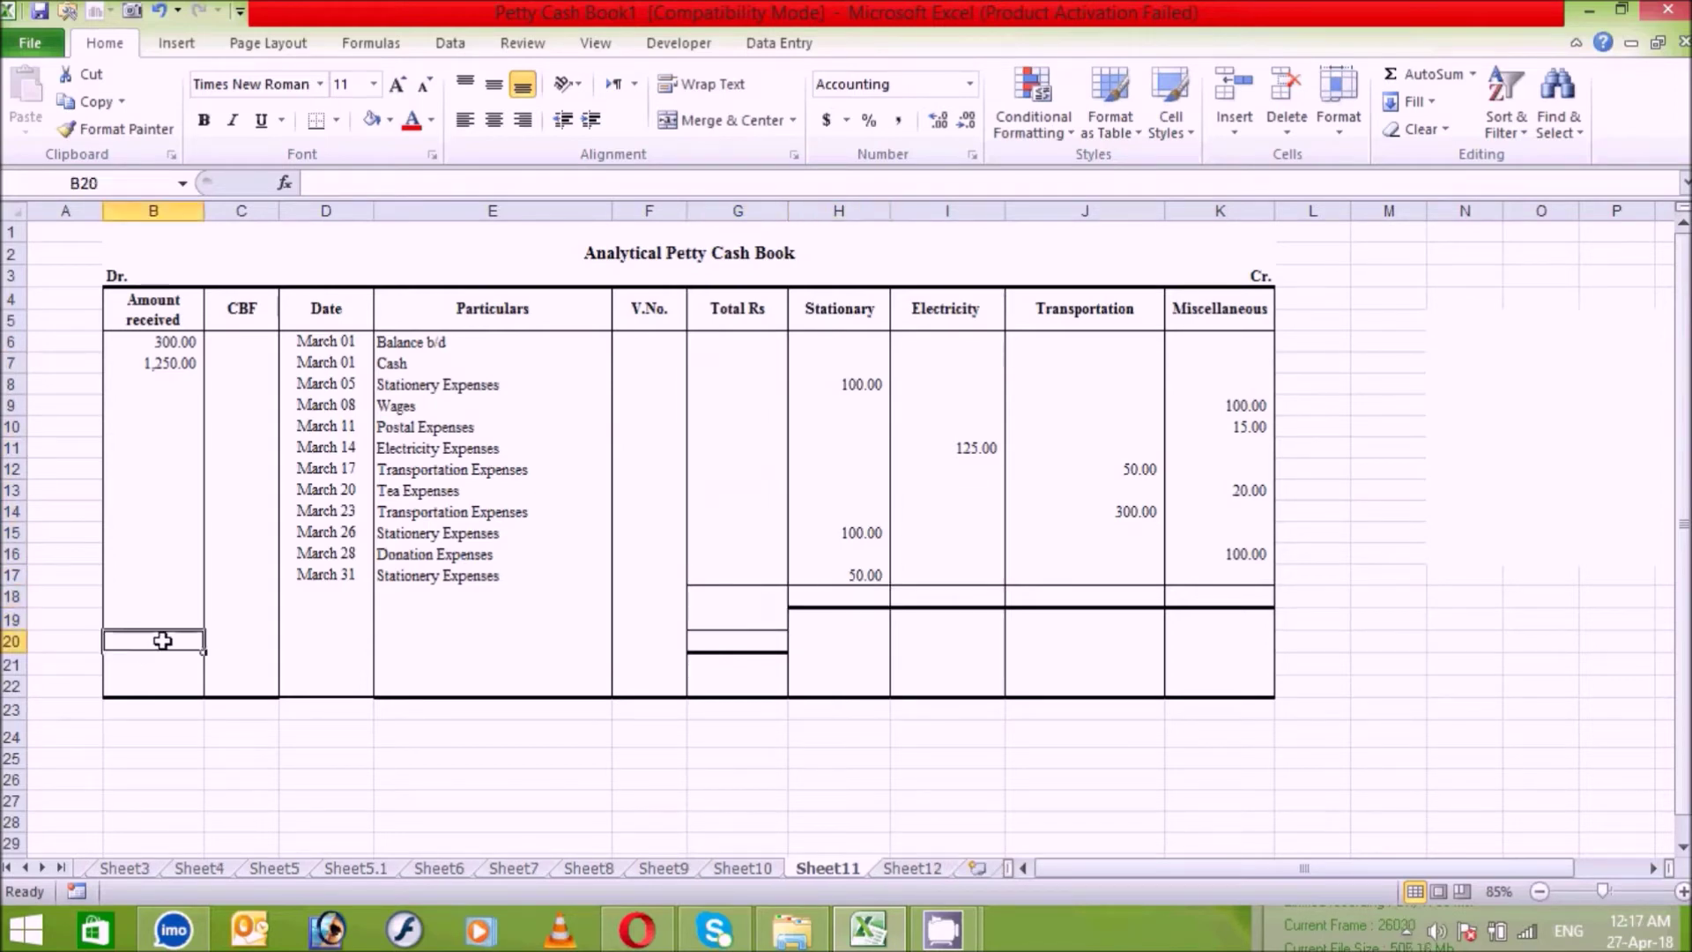
type("=sum")
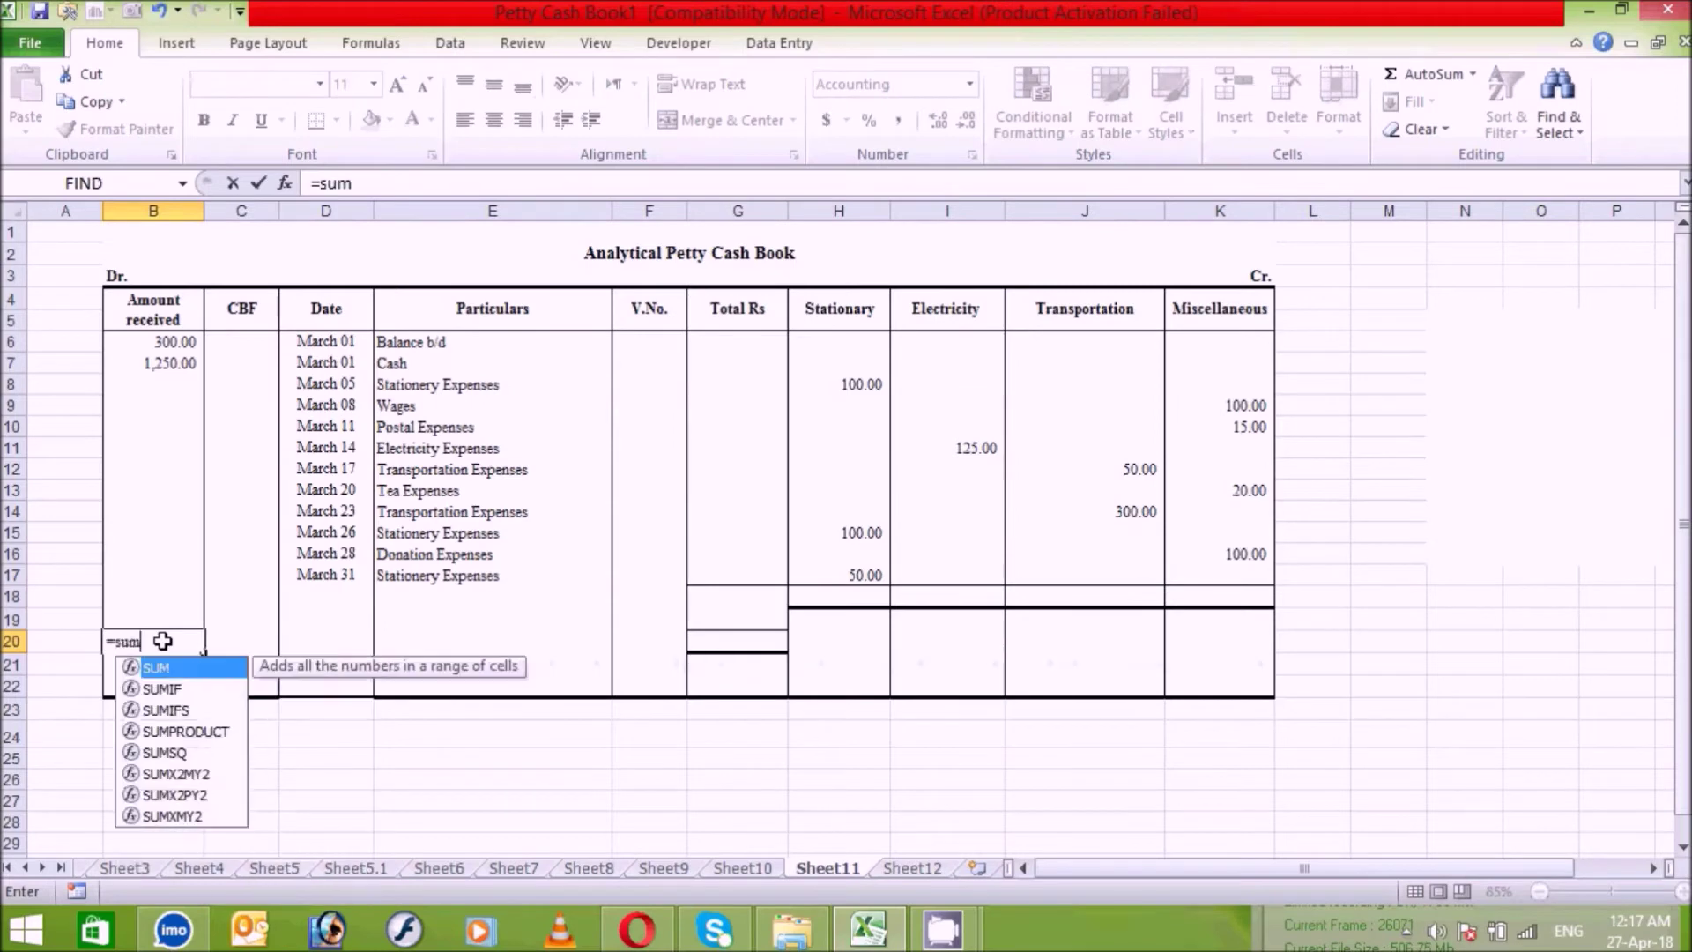
double_click(192, 677)
left_click_drag(167, 344, 178, 617)
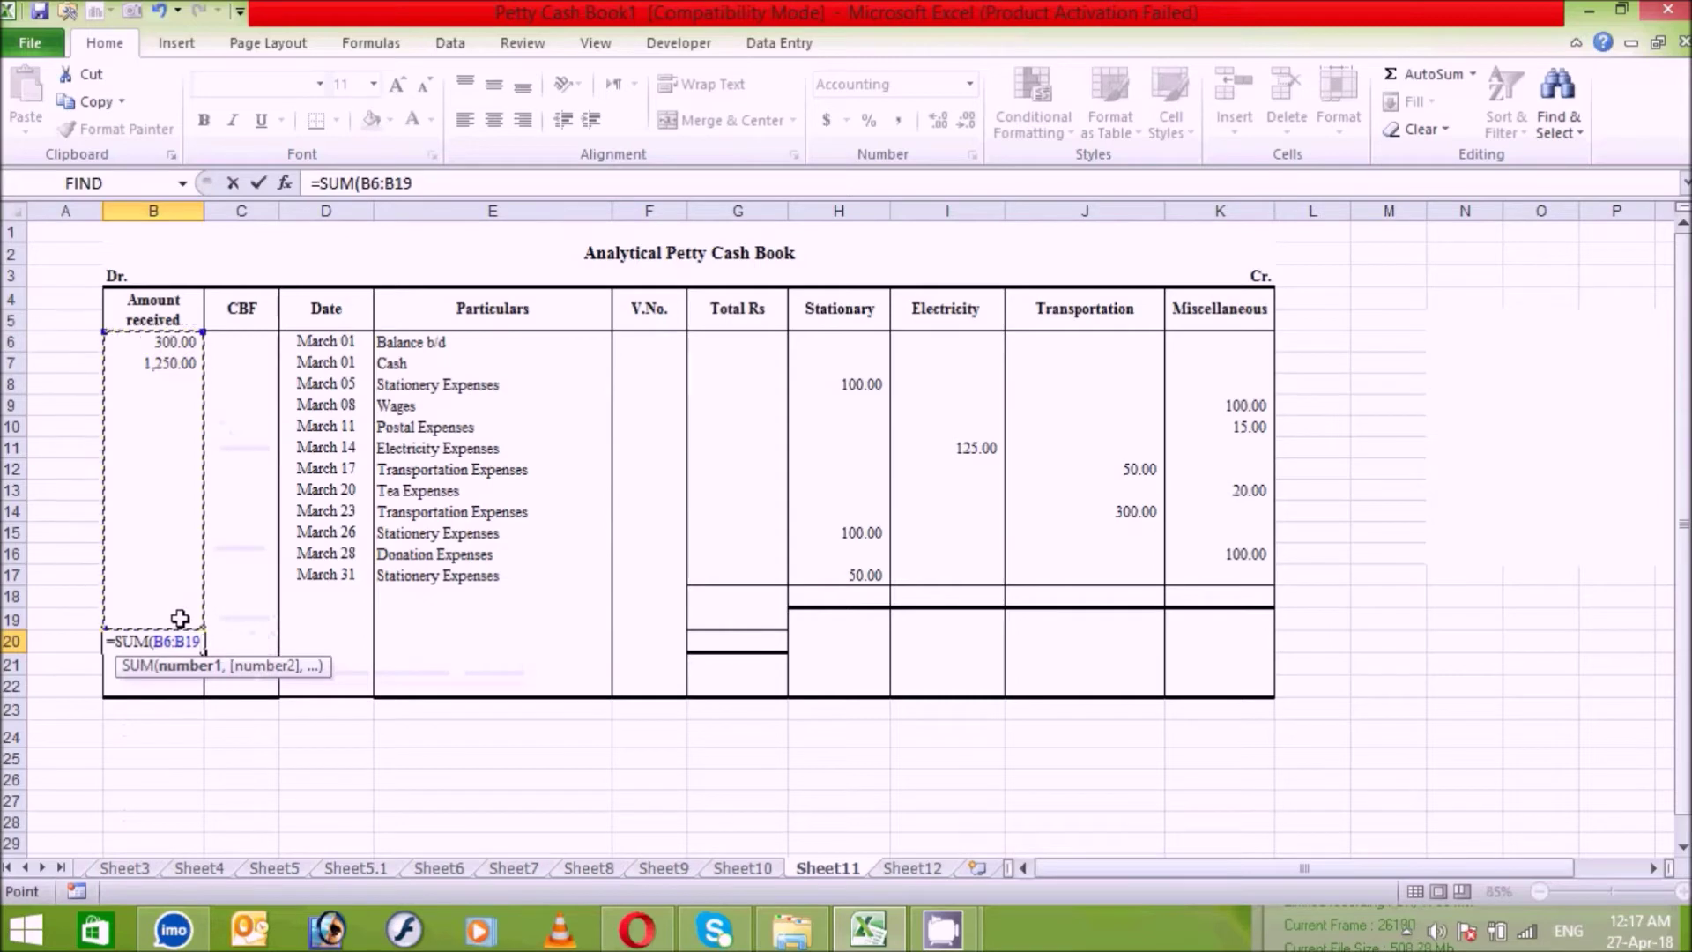
type(")")
key("Return")
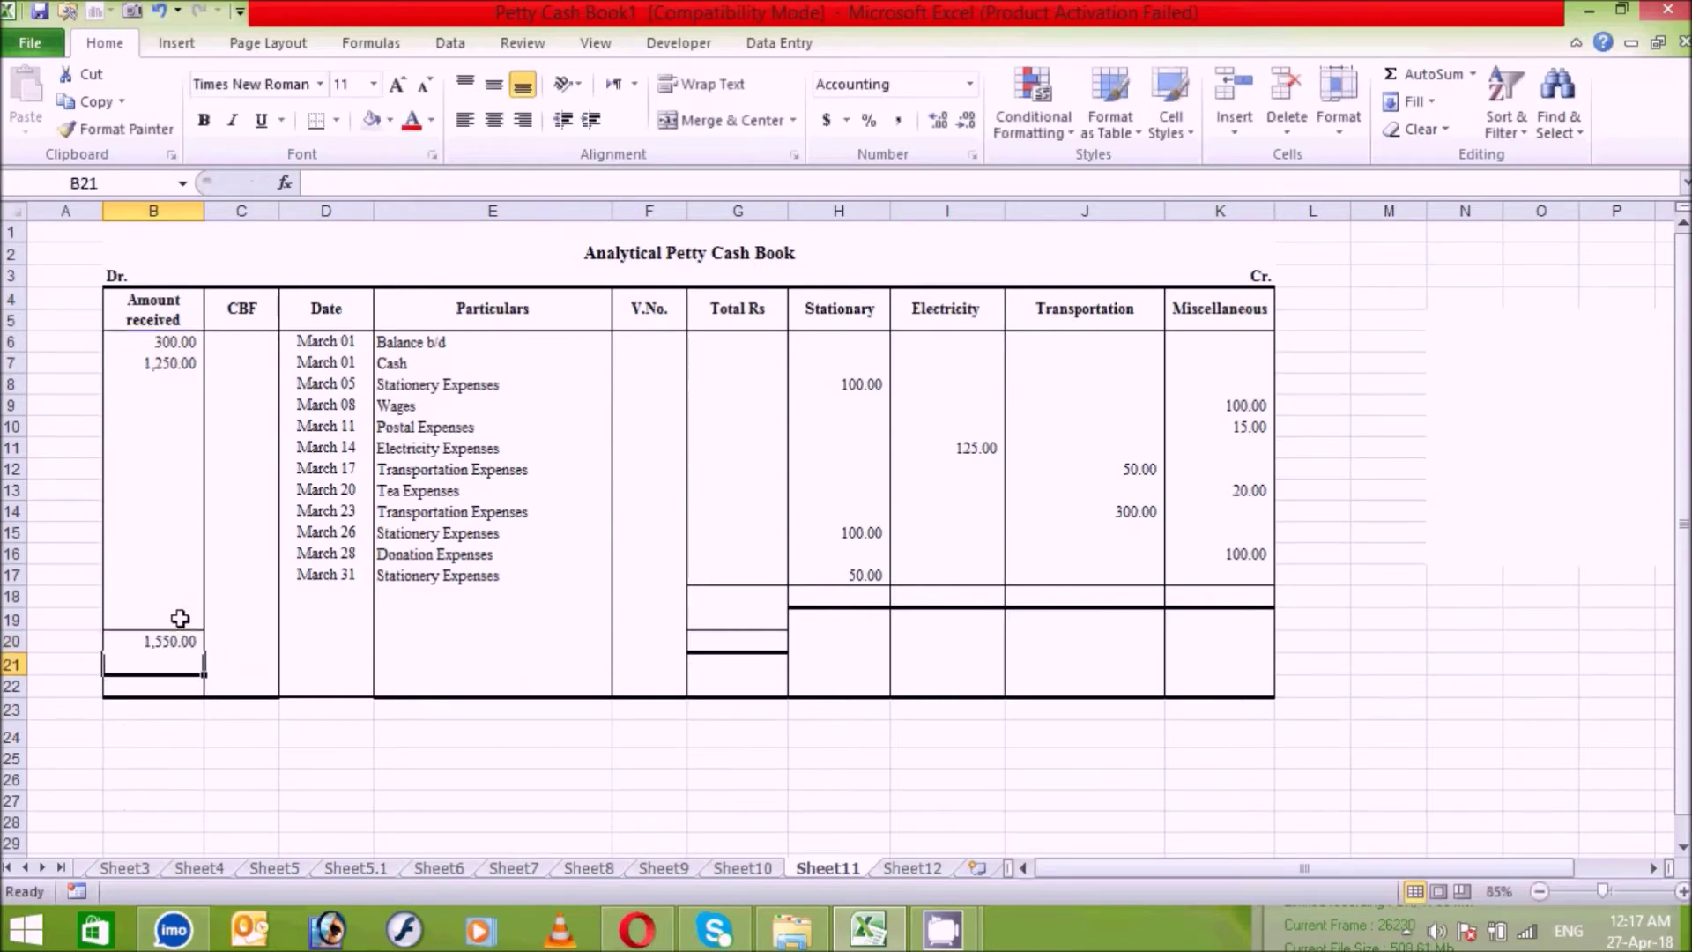
Step: Enter =SUM(H8:K8) in G8 of the Total Rs column and fill the formula down to G17
left_click(728, 379)
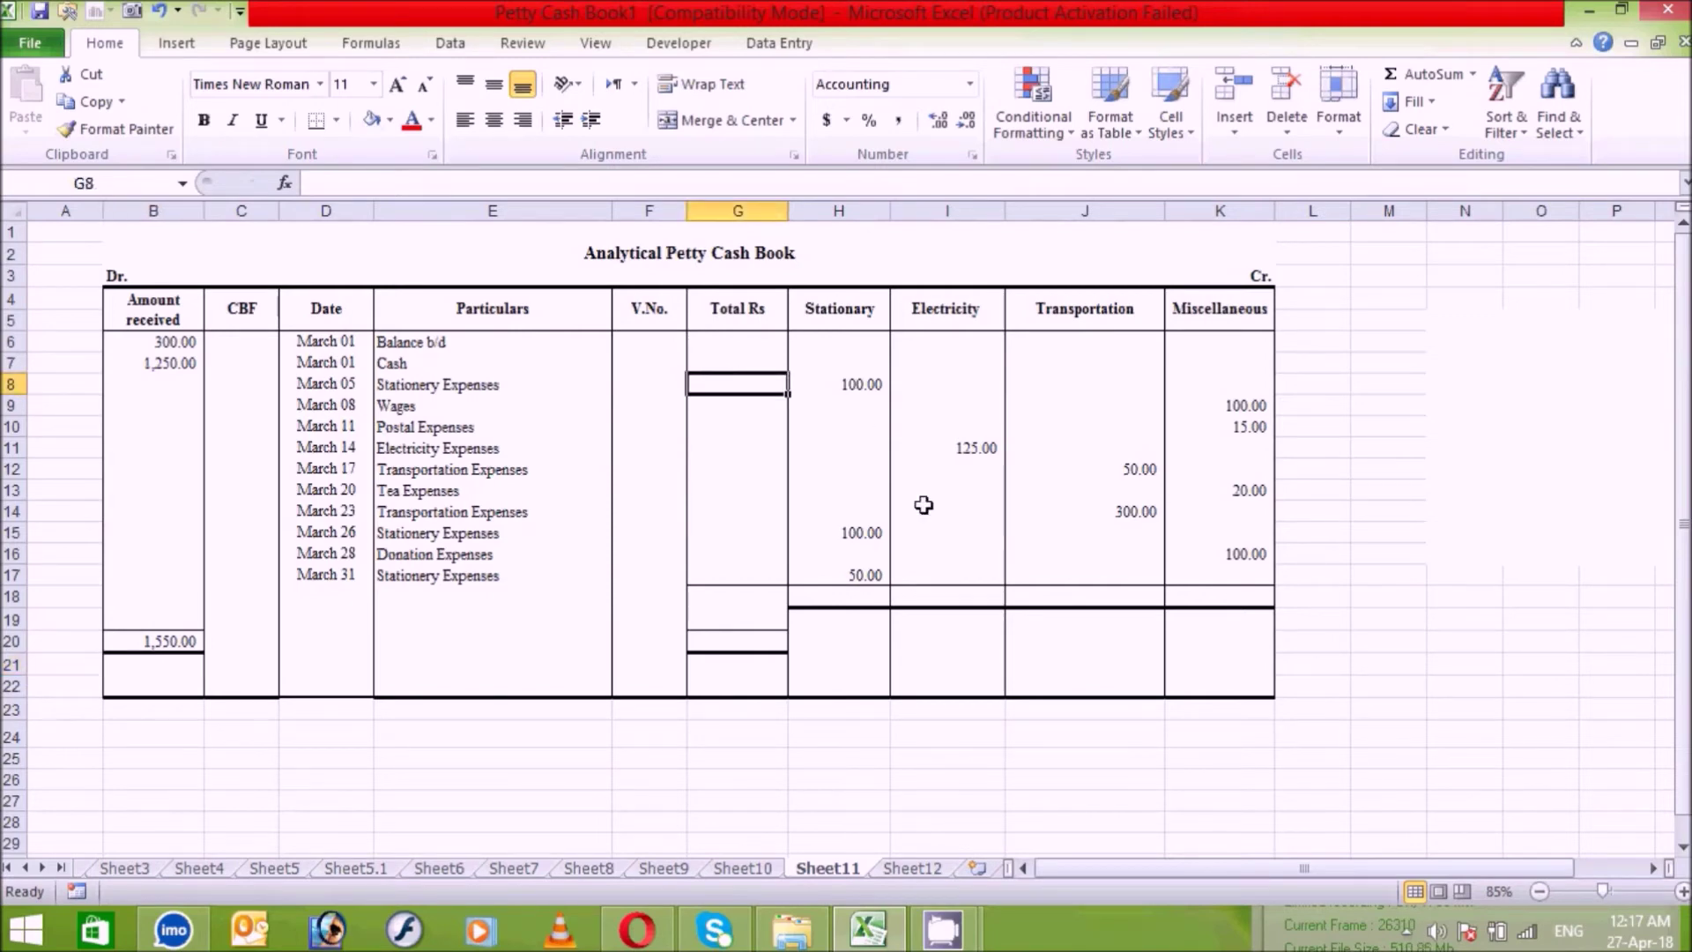
type("=sum")
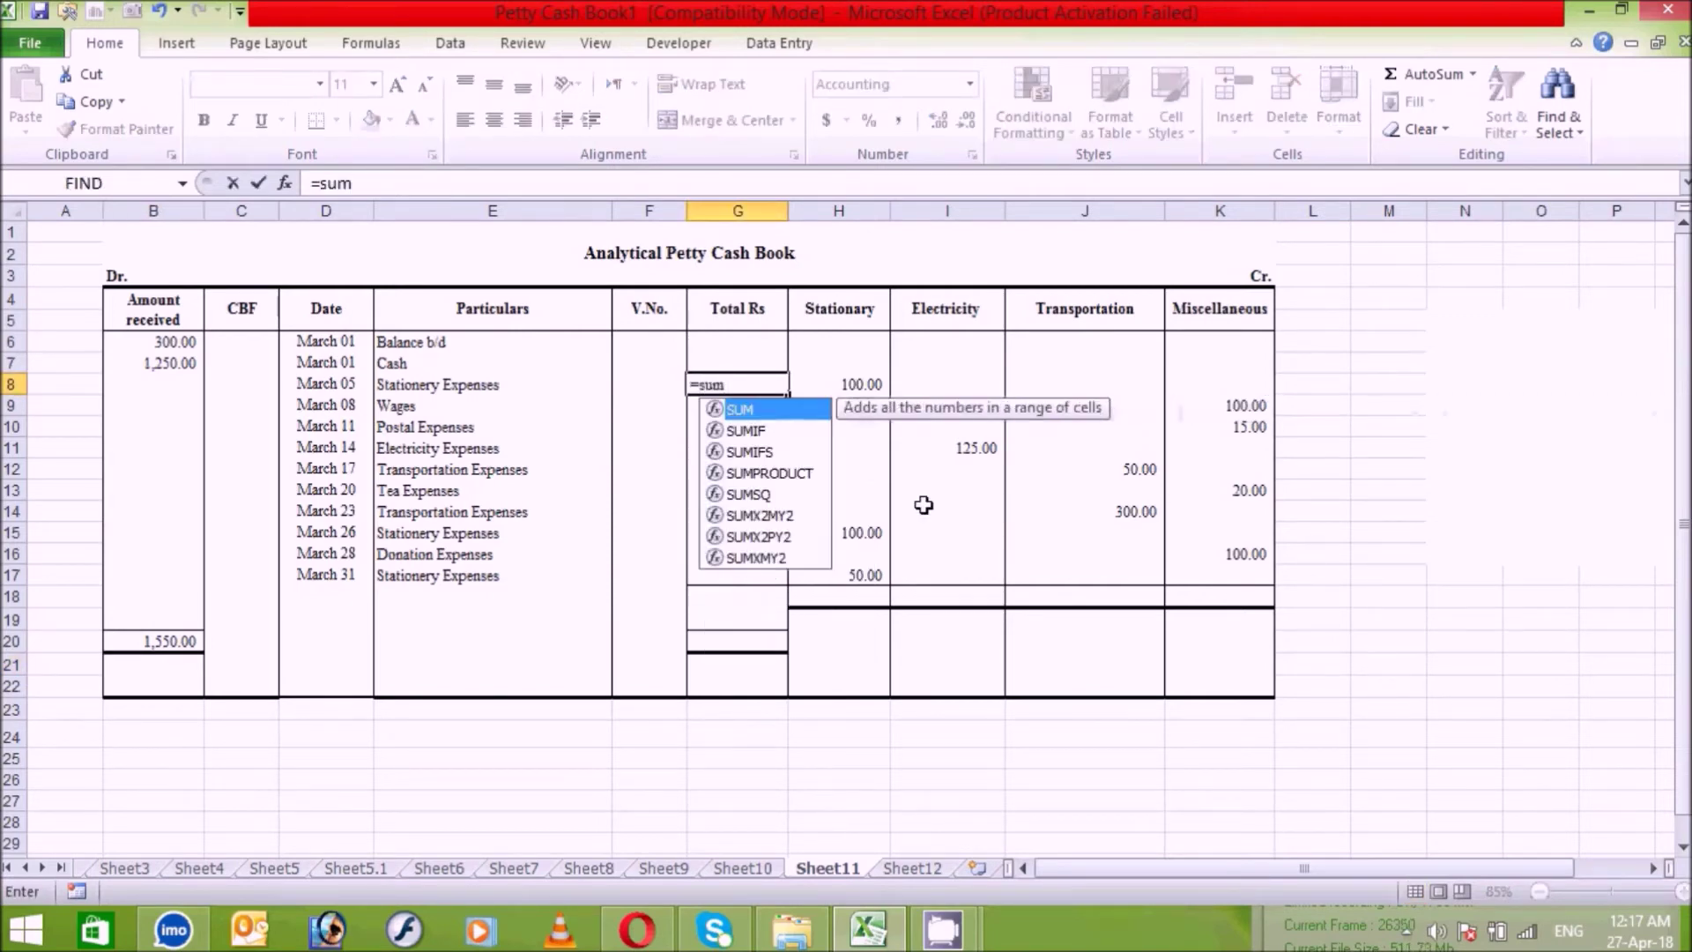
key("Tab")
left_click_drag(833, 379, 1196, 385)
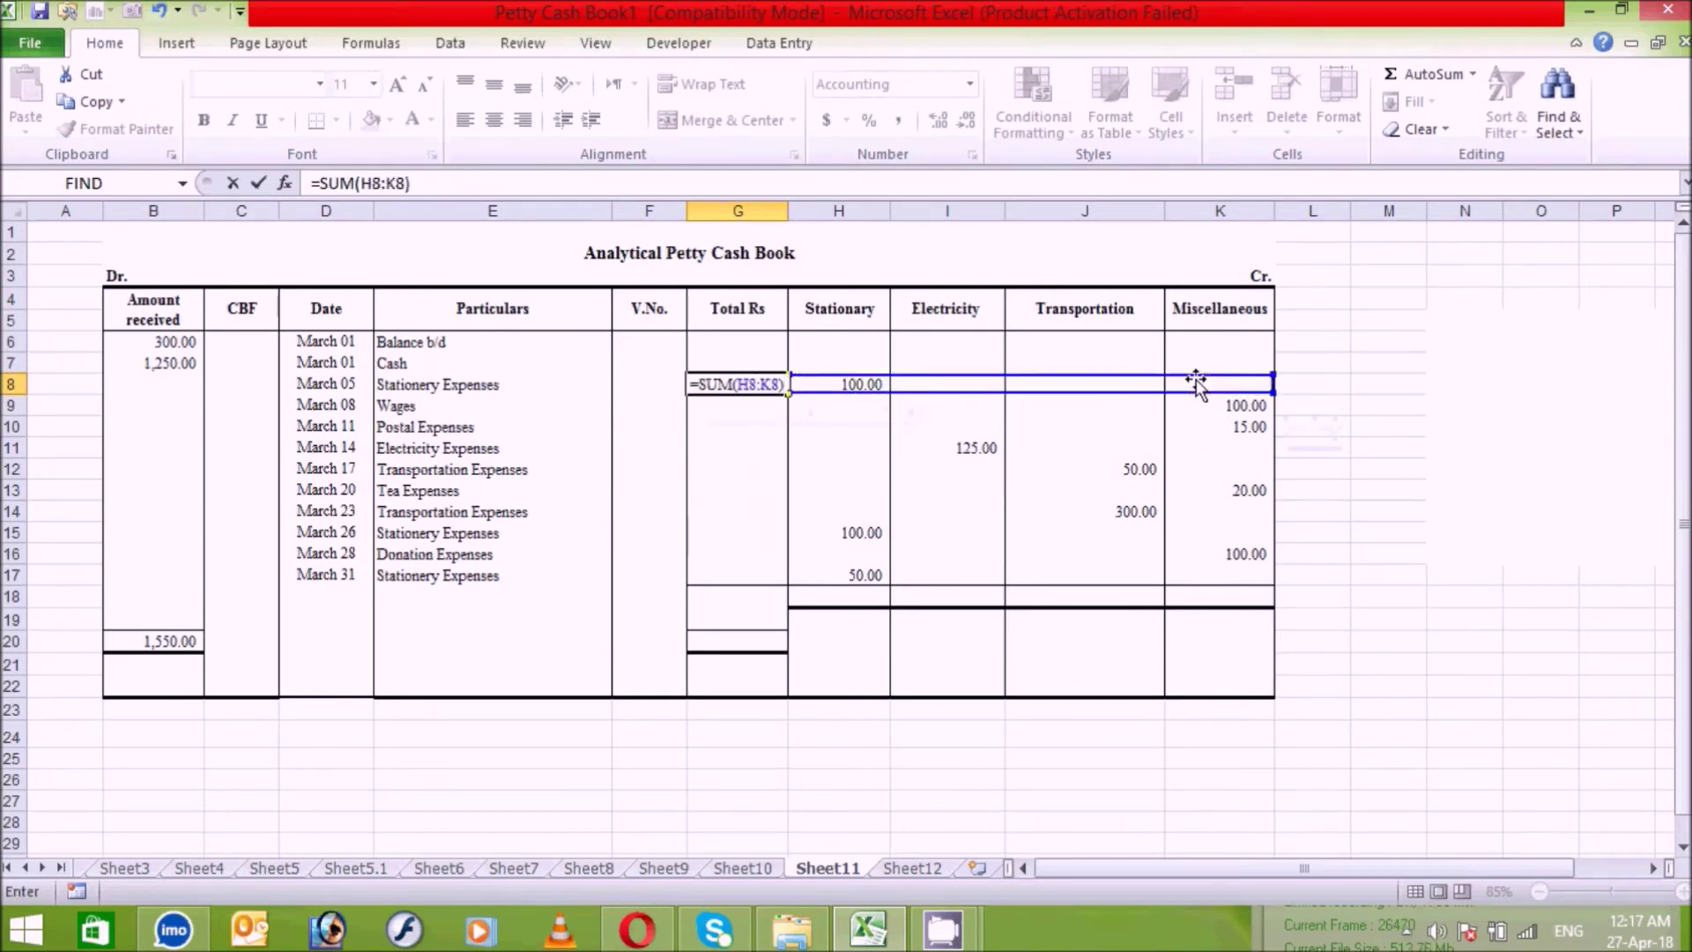
key("Return")
left_click(743, 385)
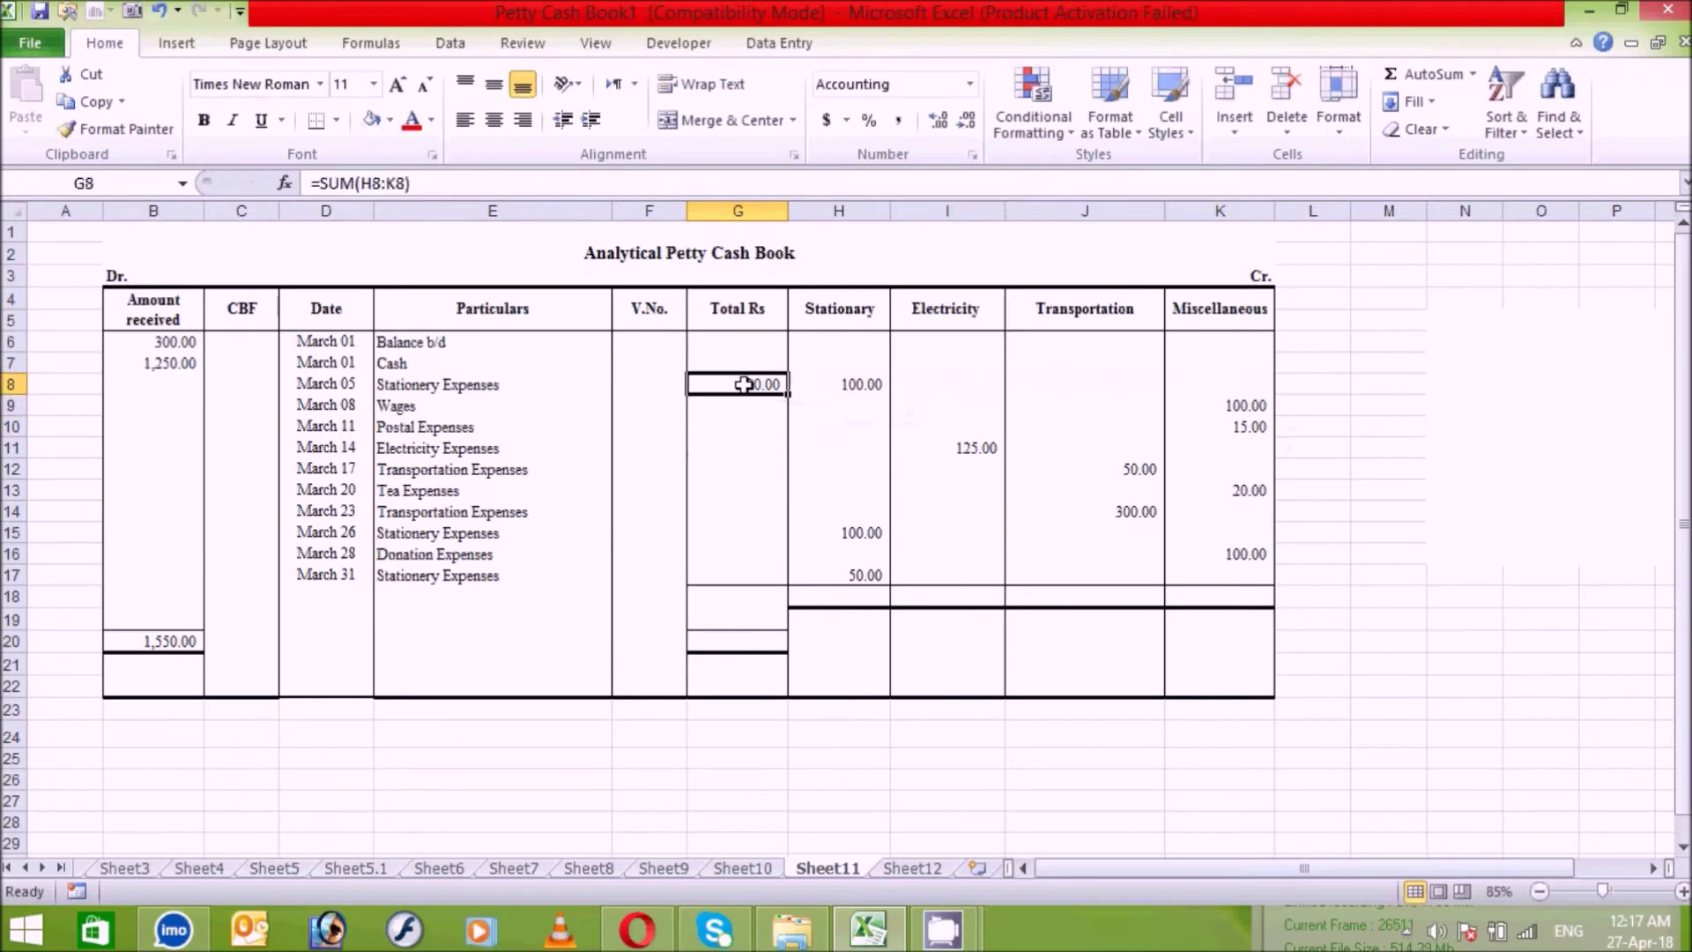
left_click_drag(788, 394, 752, 581)
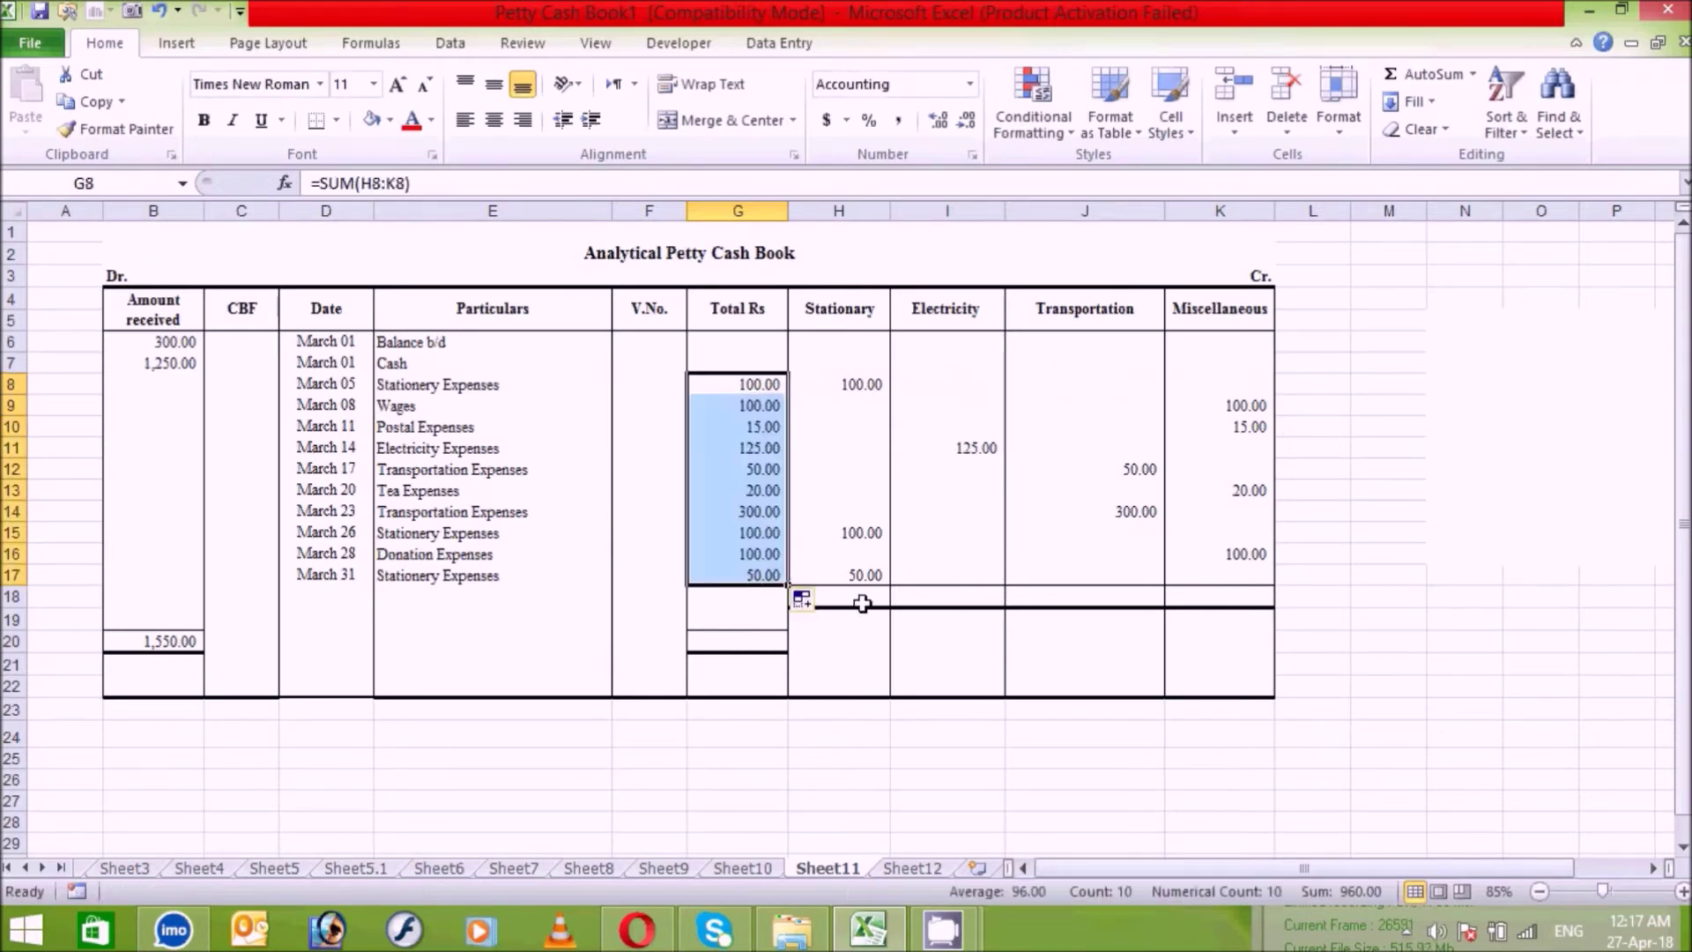
left_click(861, 600)
left_click(781, 582)
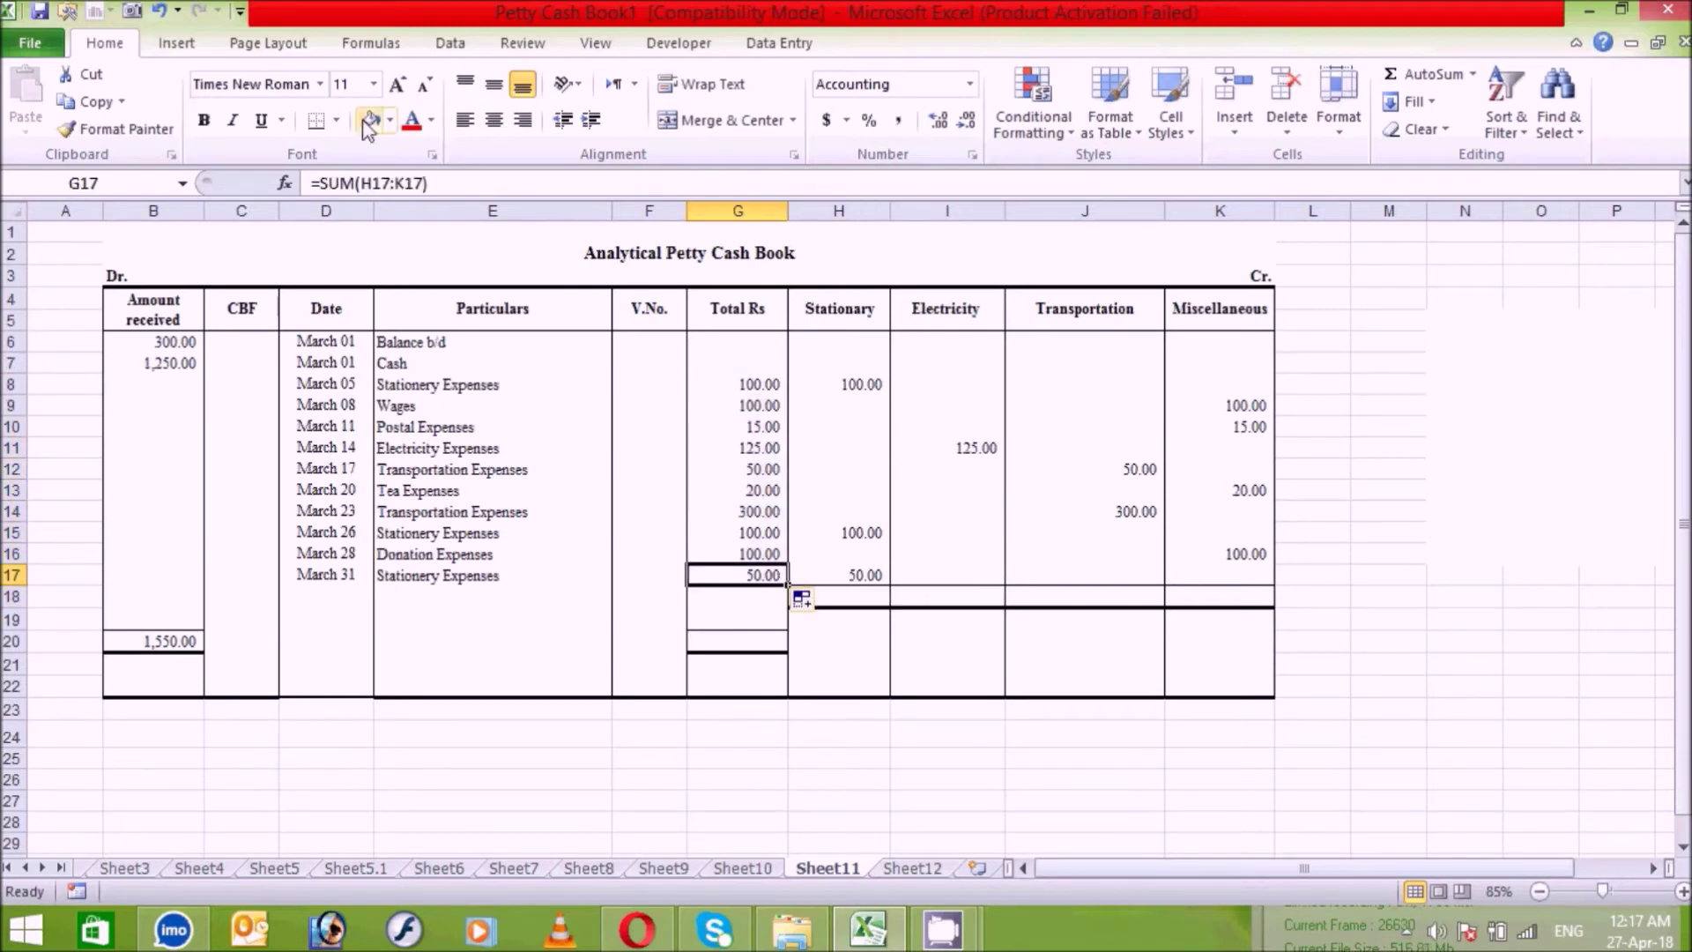
left_click(768, 427)
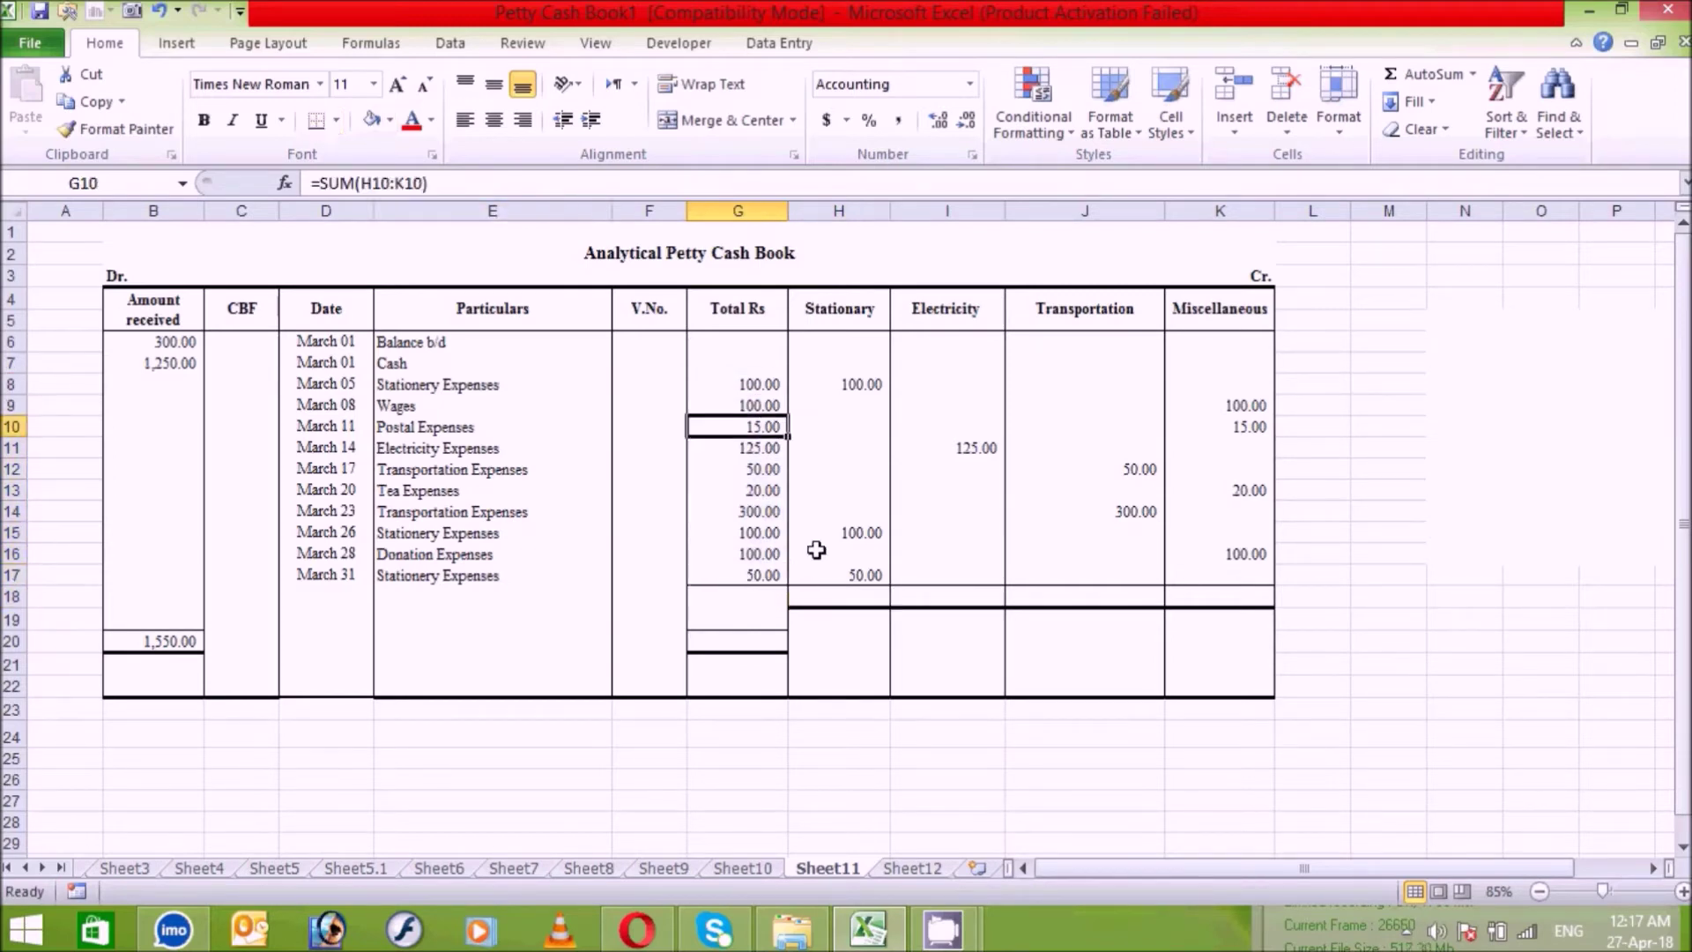
Step: Total the Stationary column in H18 with the formula =SUM(H8:H17)
left_click(836, 596)
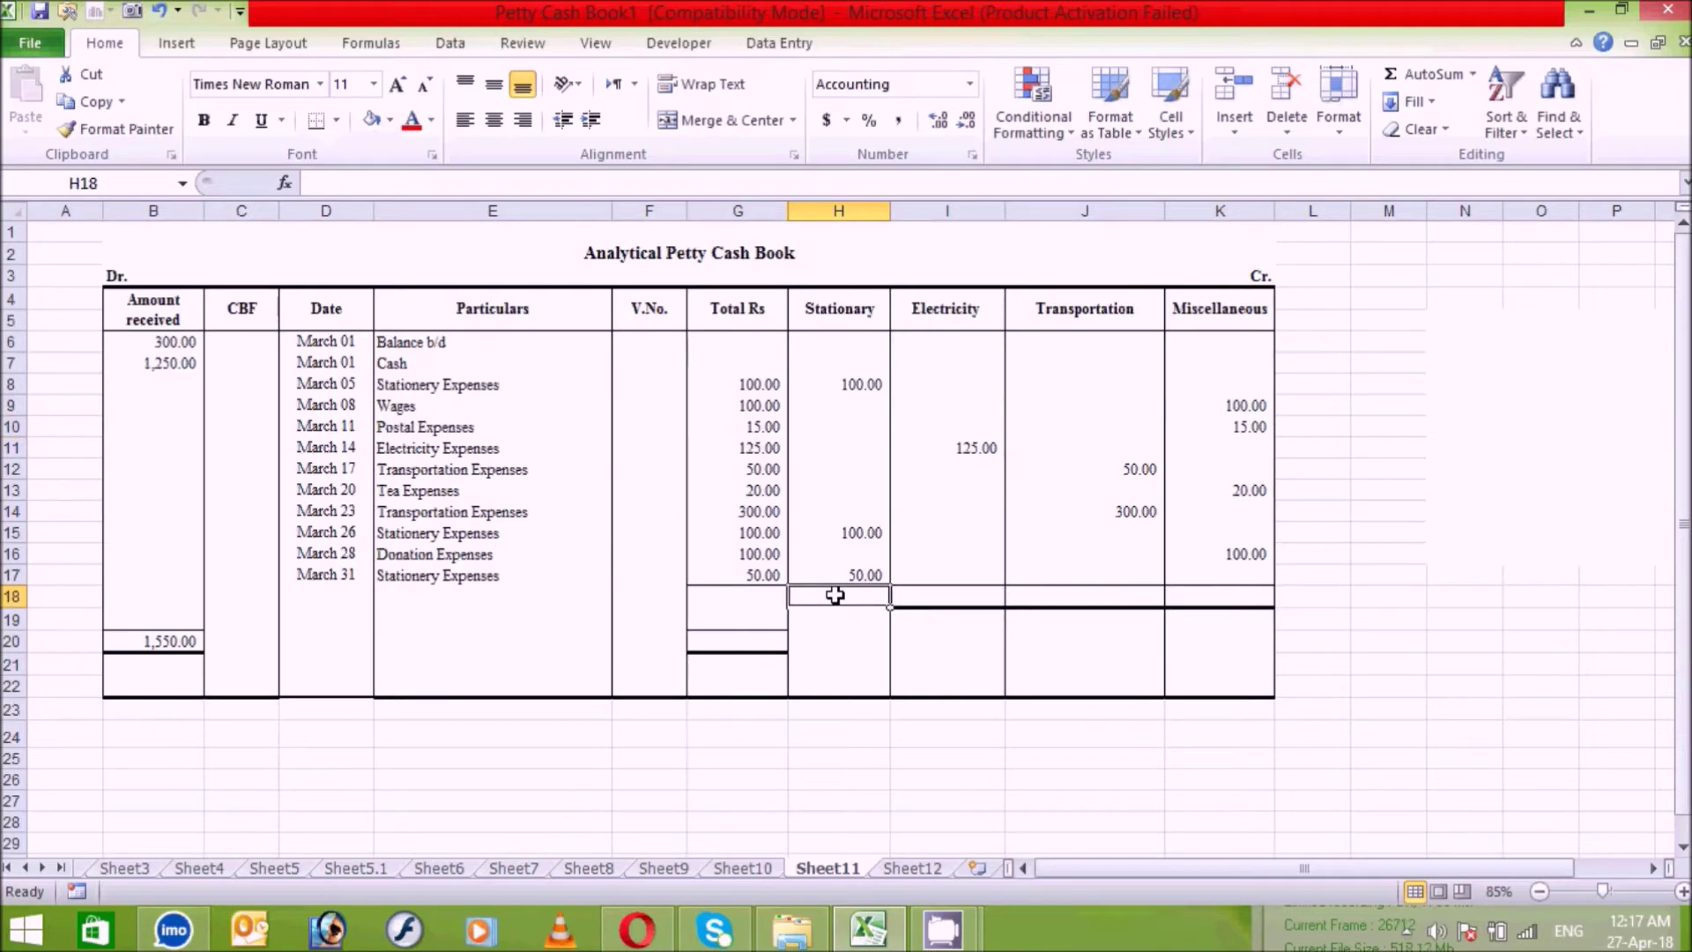
type("=sum")
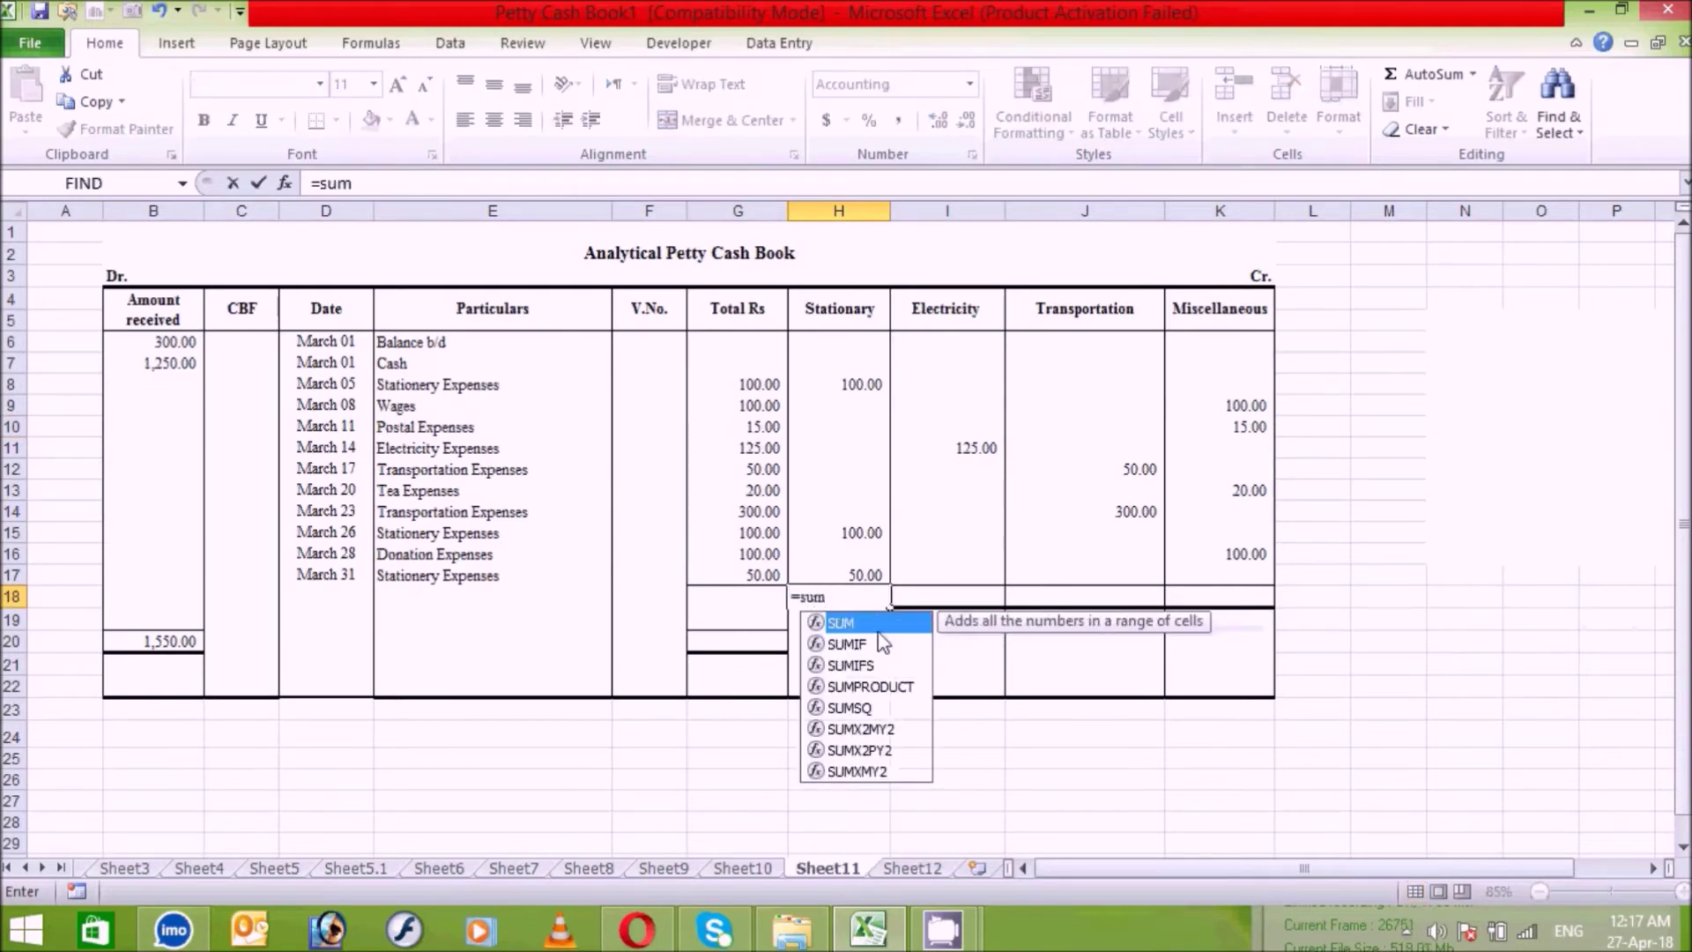
key("Tab")
left_click_drag(862, 385, 862, 570)
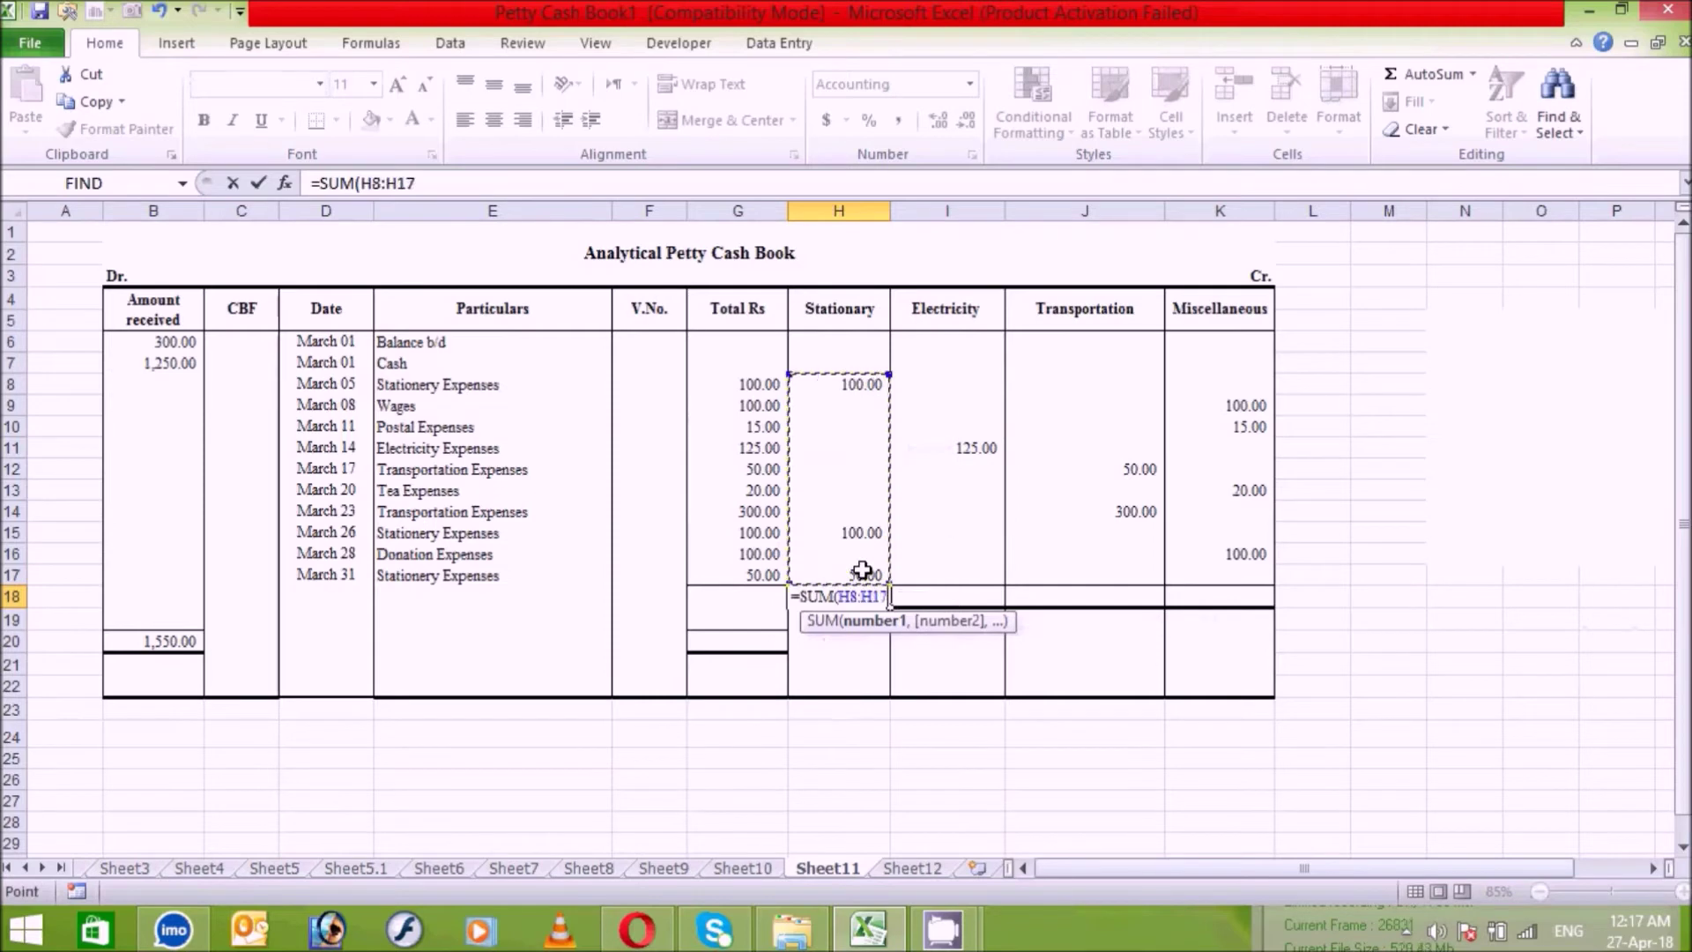
key("Return")
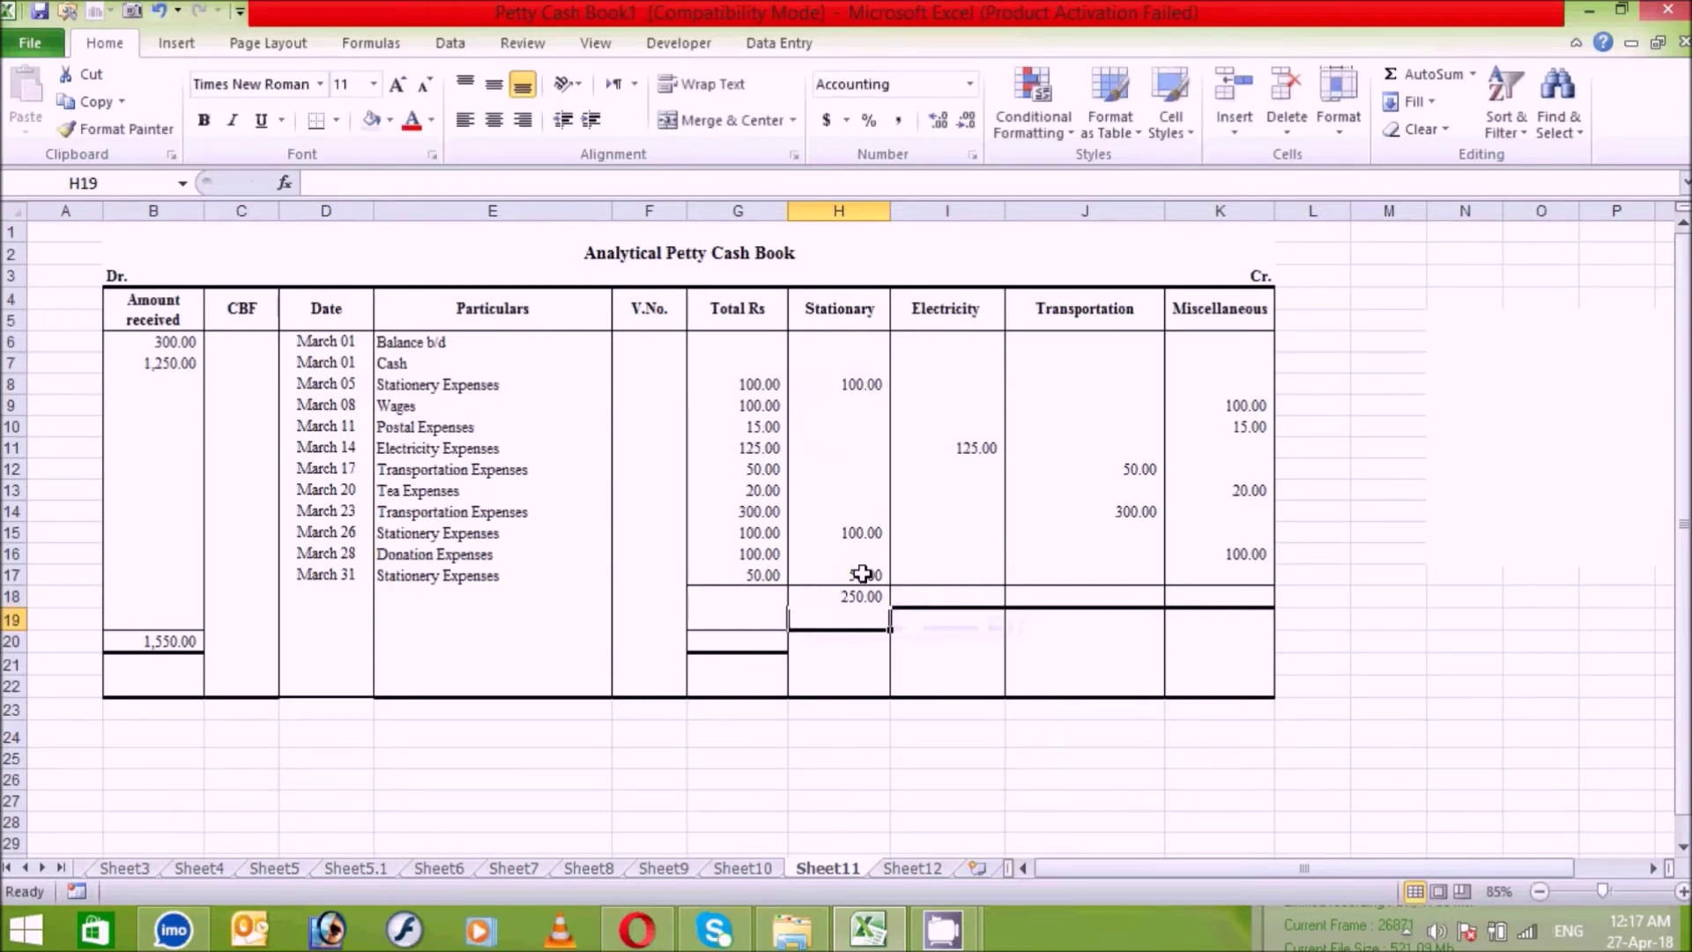
Step: Fill the total formula in H18 across to K18 for the Electricity, Transportation and Miscellaneous columns
left_click(861, 592)
left_click_drag(891, 607, 1245, 620)
left_click(1142, 637)
left_click(1228, 660)
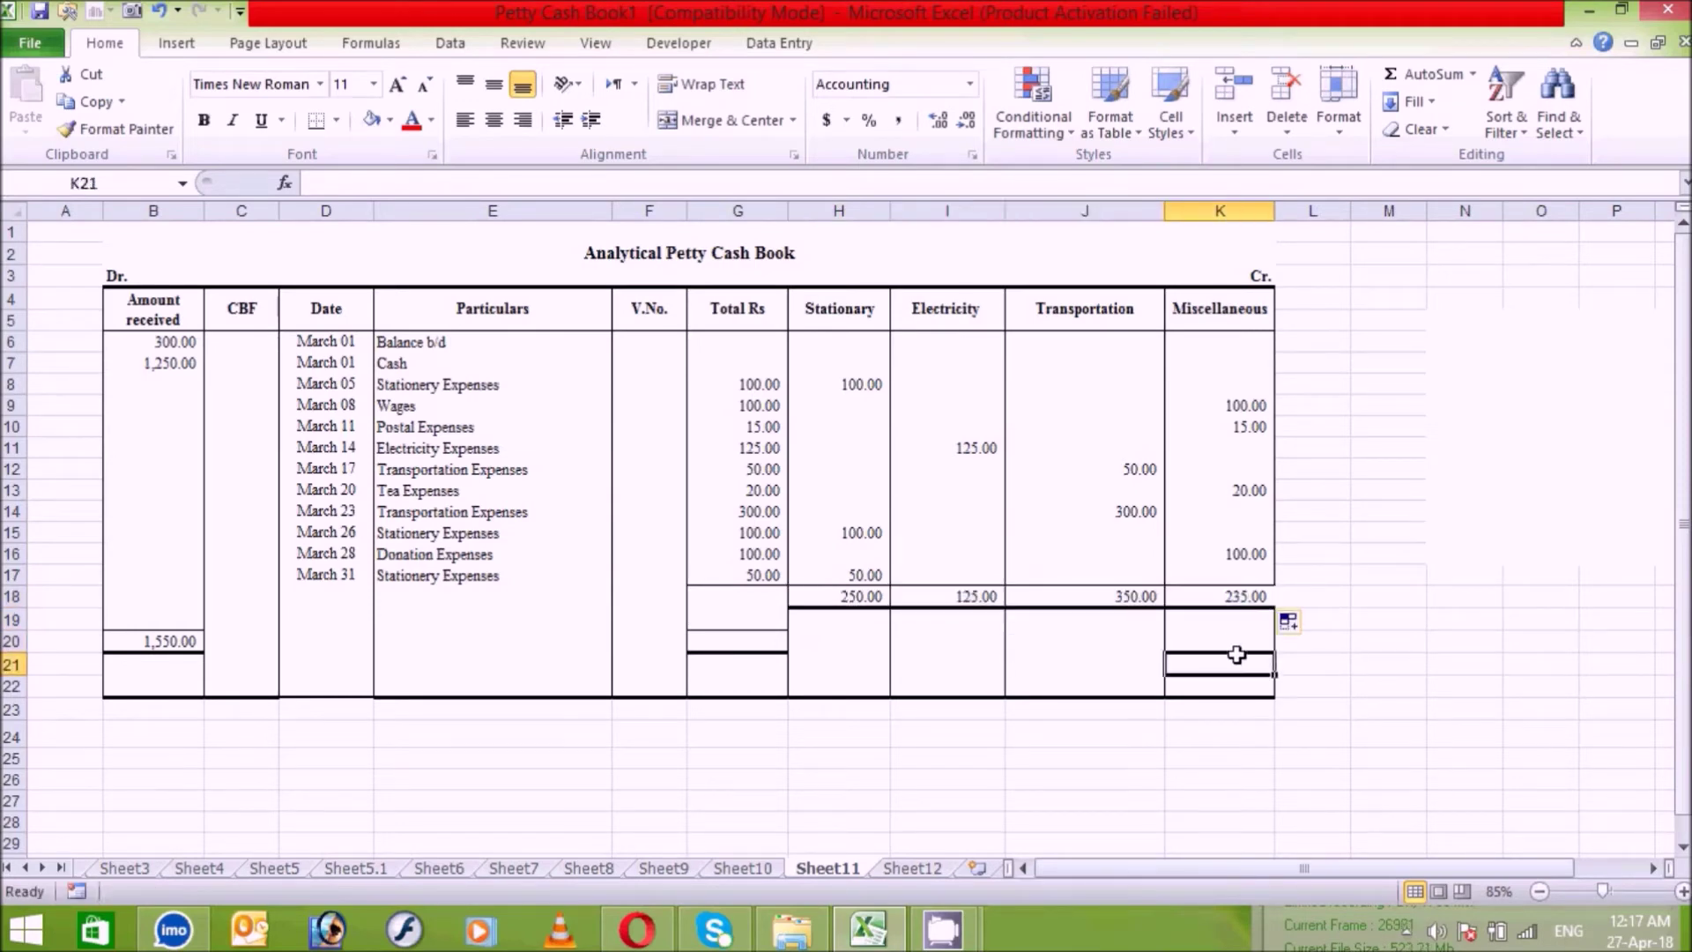
Step: Apply a right border to the Miscellaneous total cell K18
left_click(1261, 600)
left_click(337, 120)
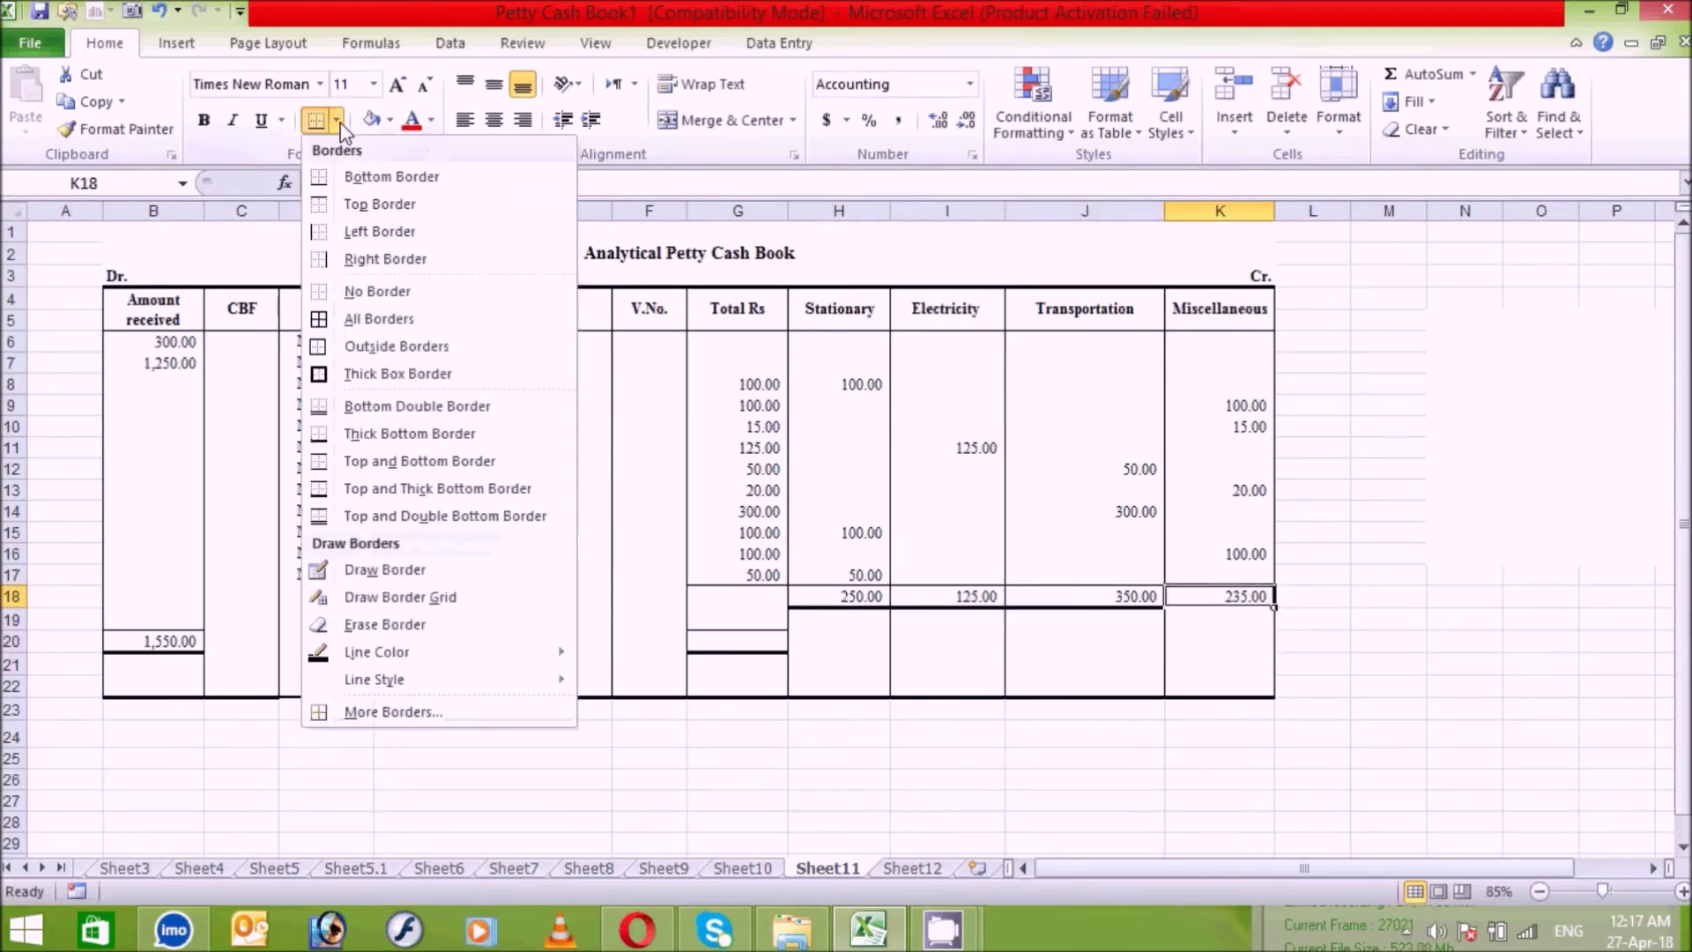
left_click(328, 258)
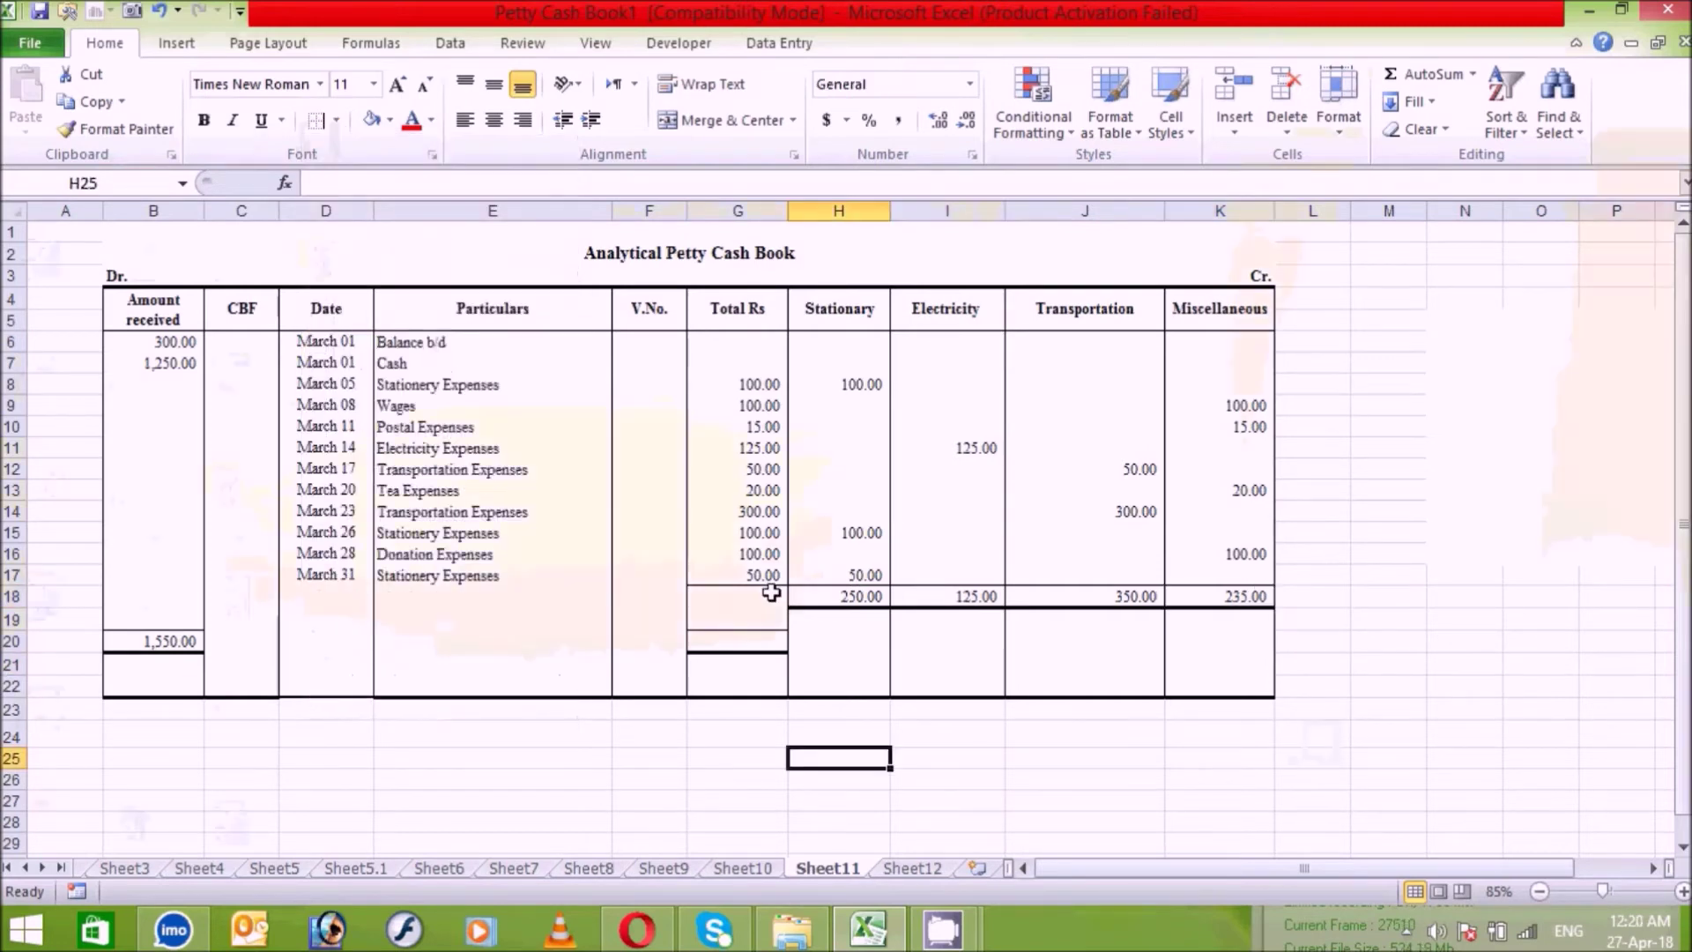
Step: Total the expenses of the Total Rs column in G18 with the formula =SUM(G8:G17)
left_click(771, 593)
type("=")
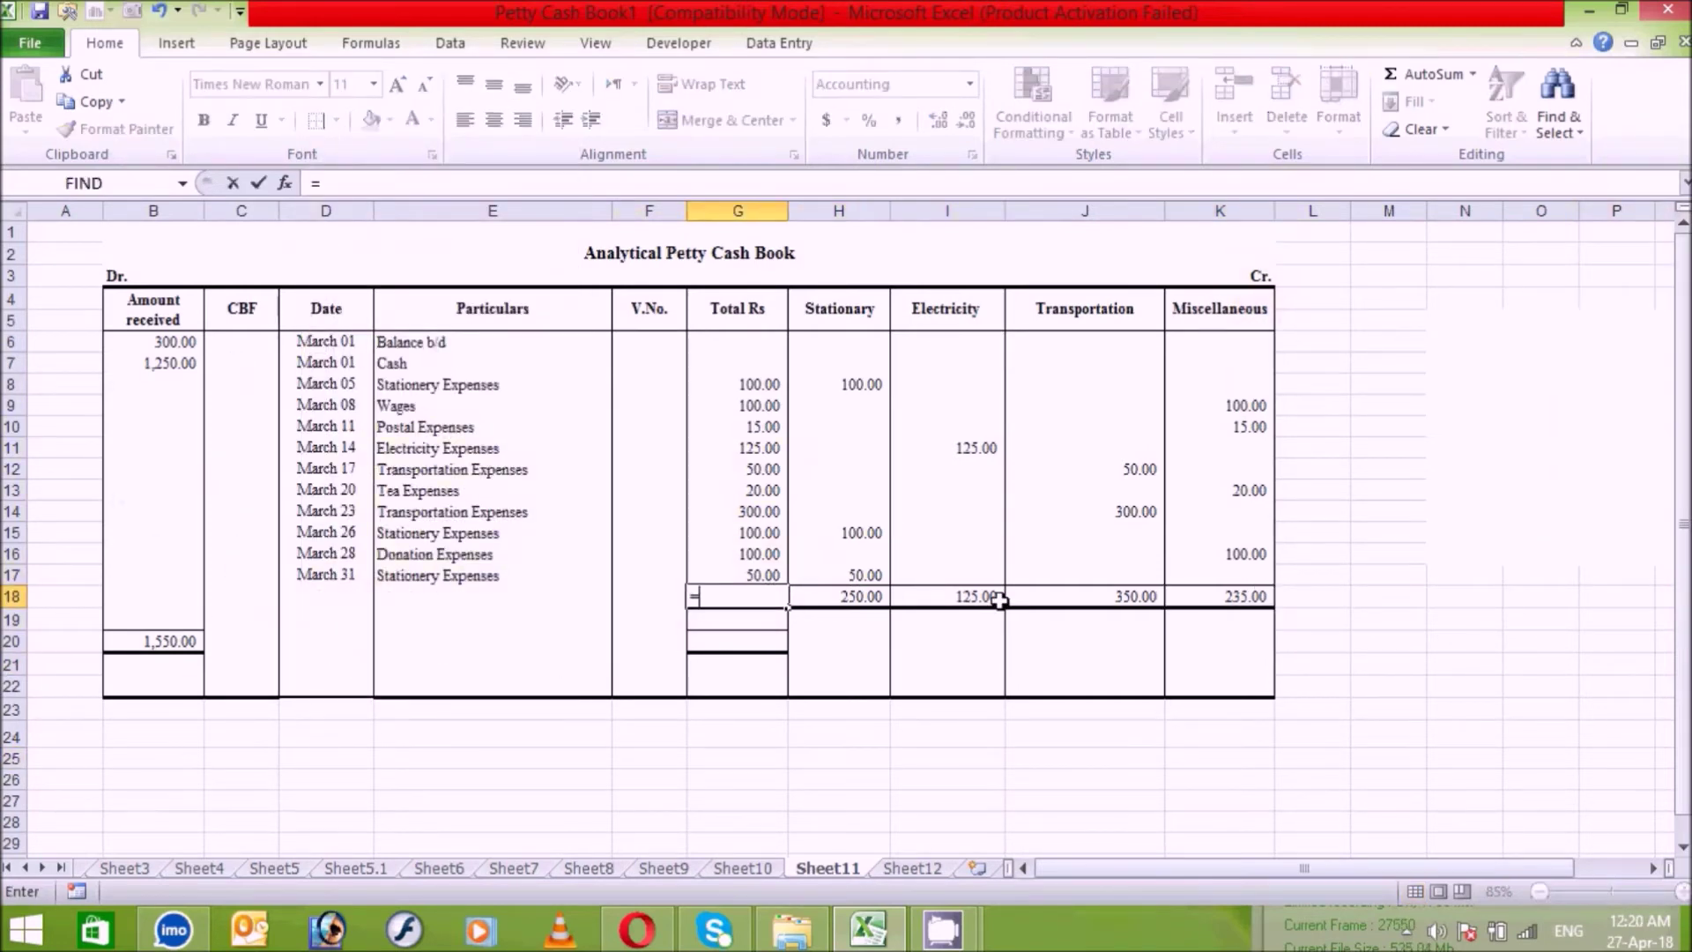
type("sum")
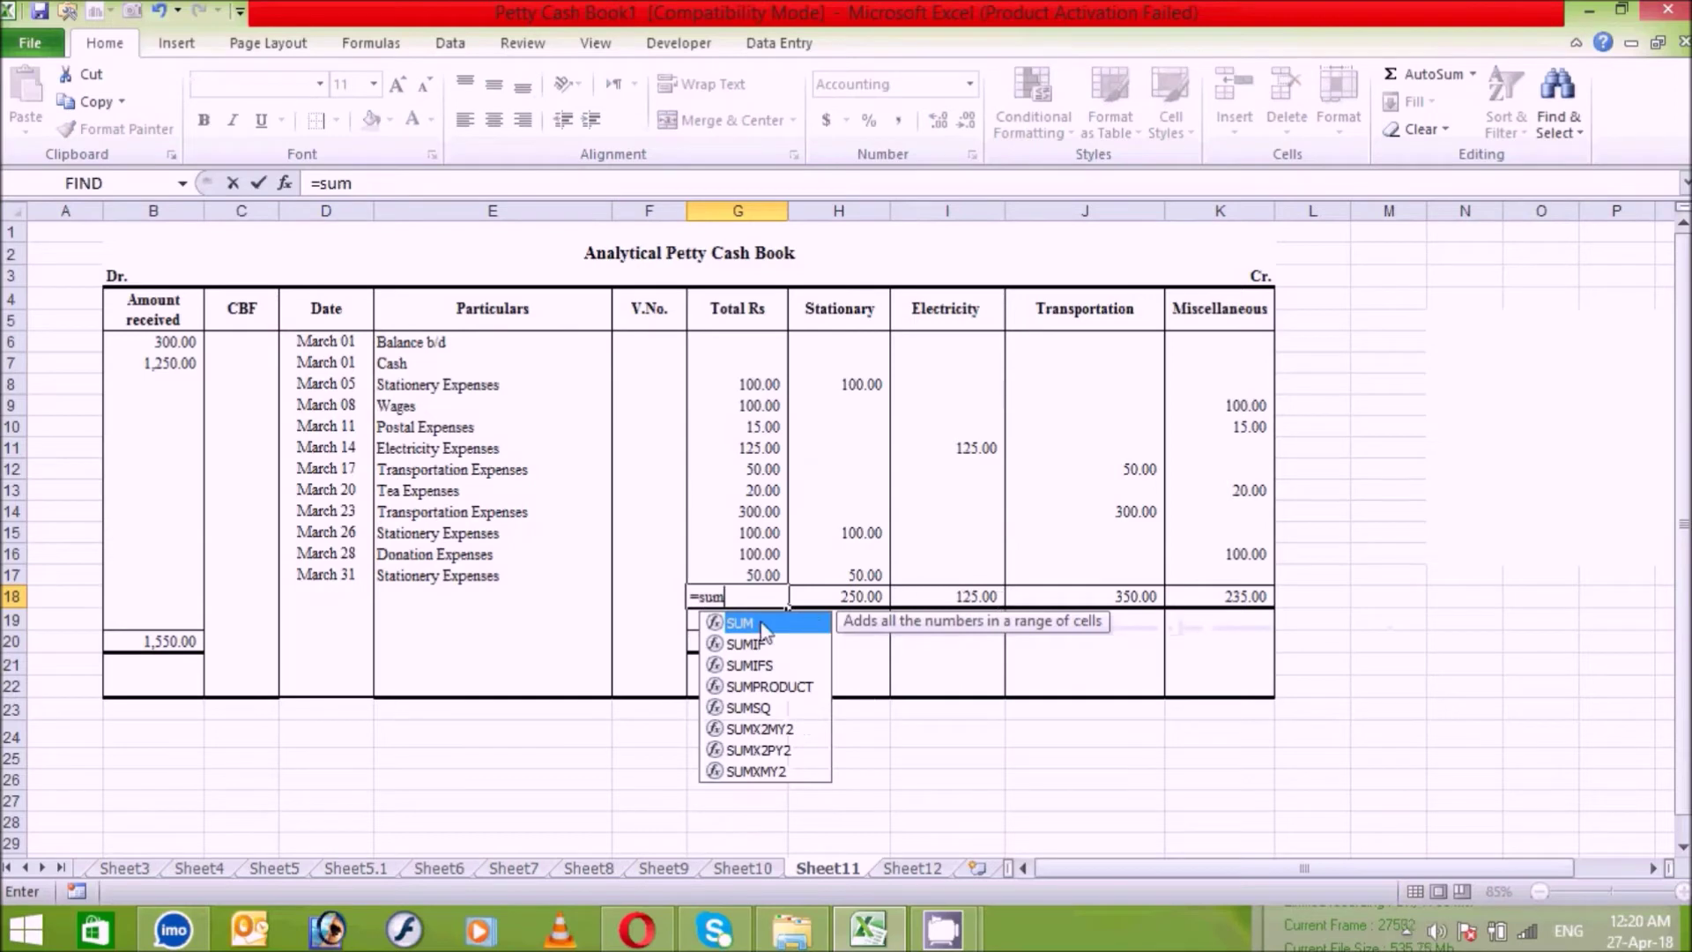
double_click(763, 632)
left_click_drag(760, 382, 750, 558)
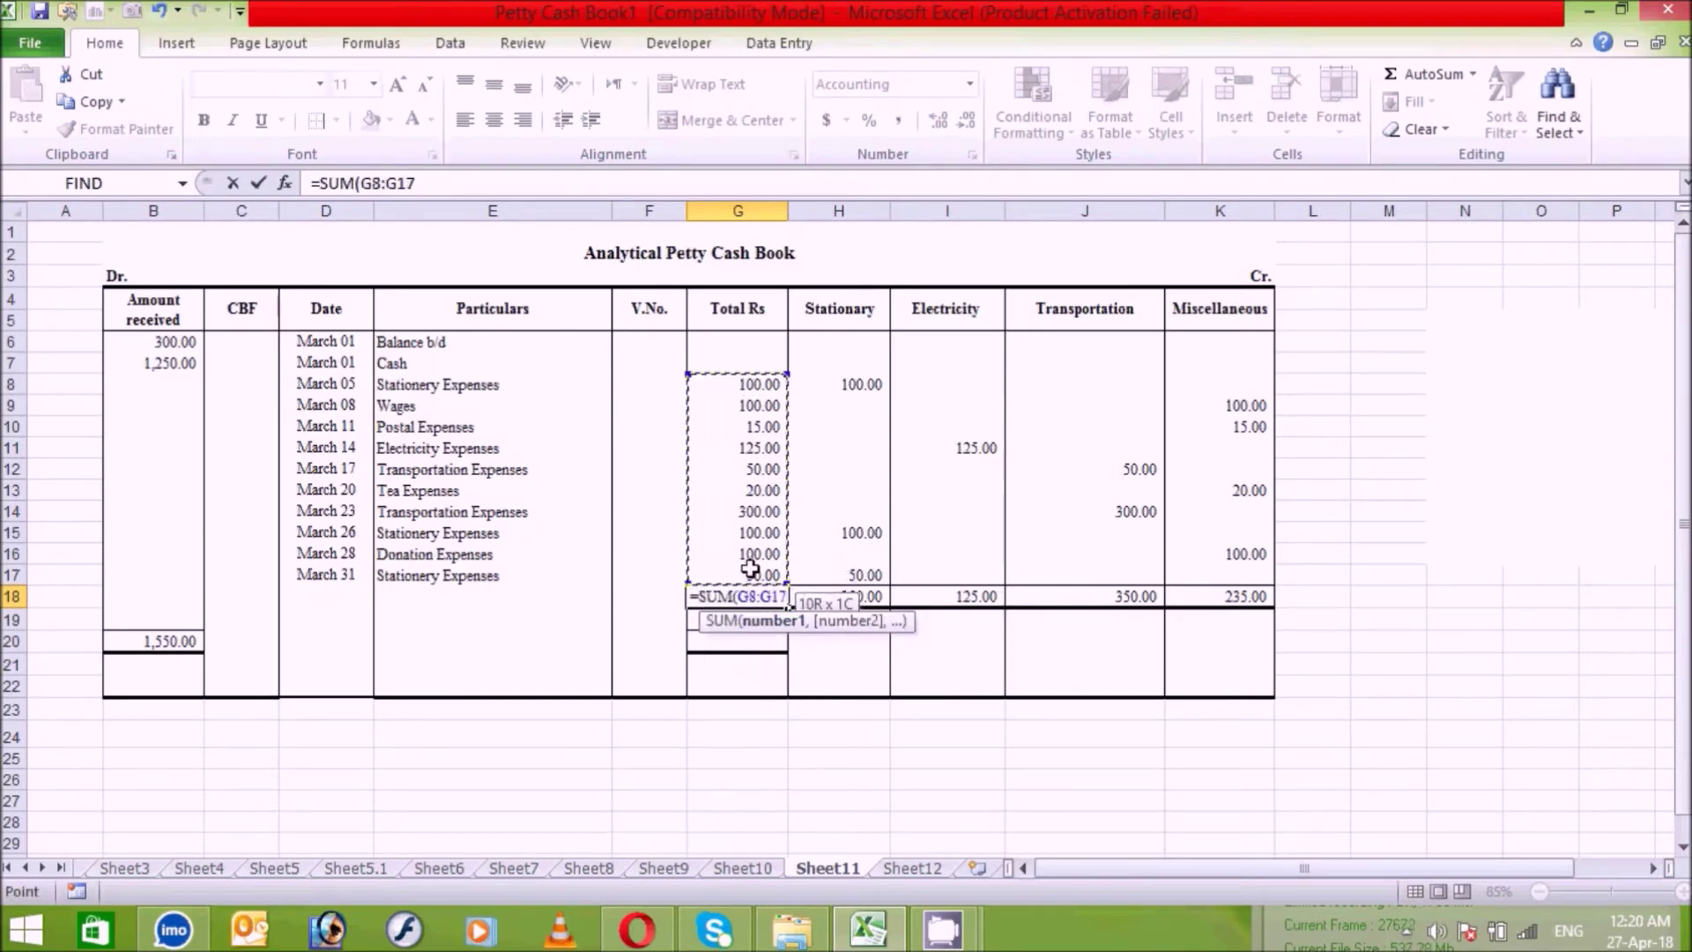
type(")")
key("Return")
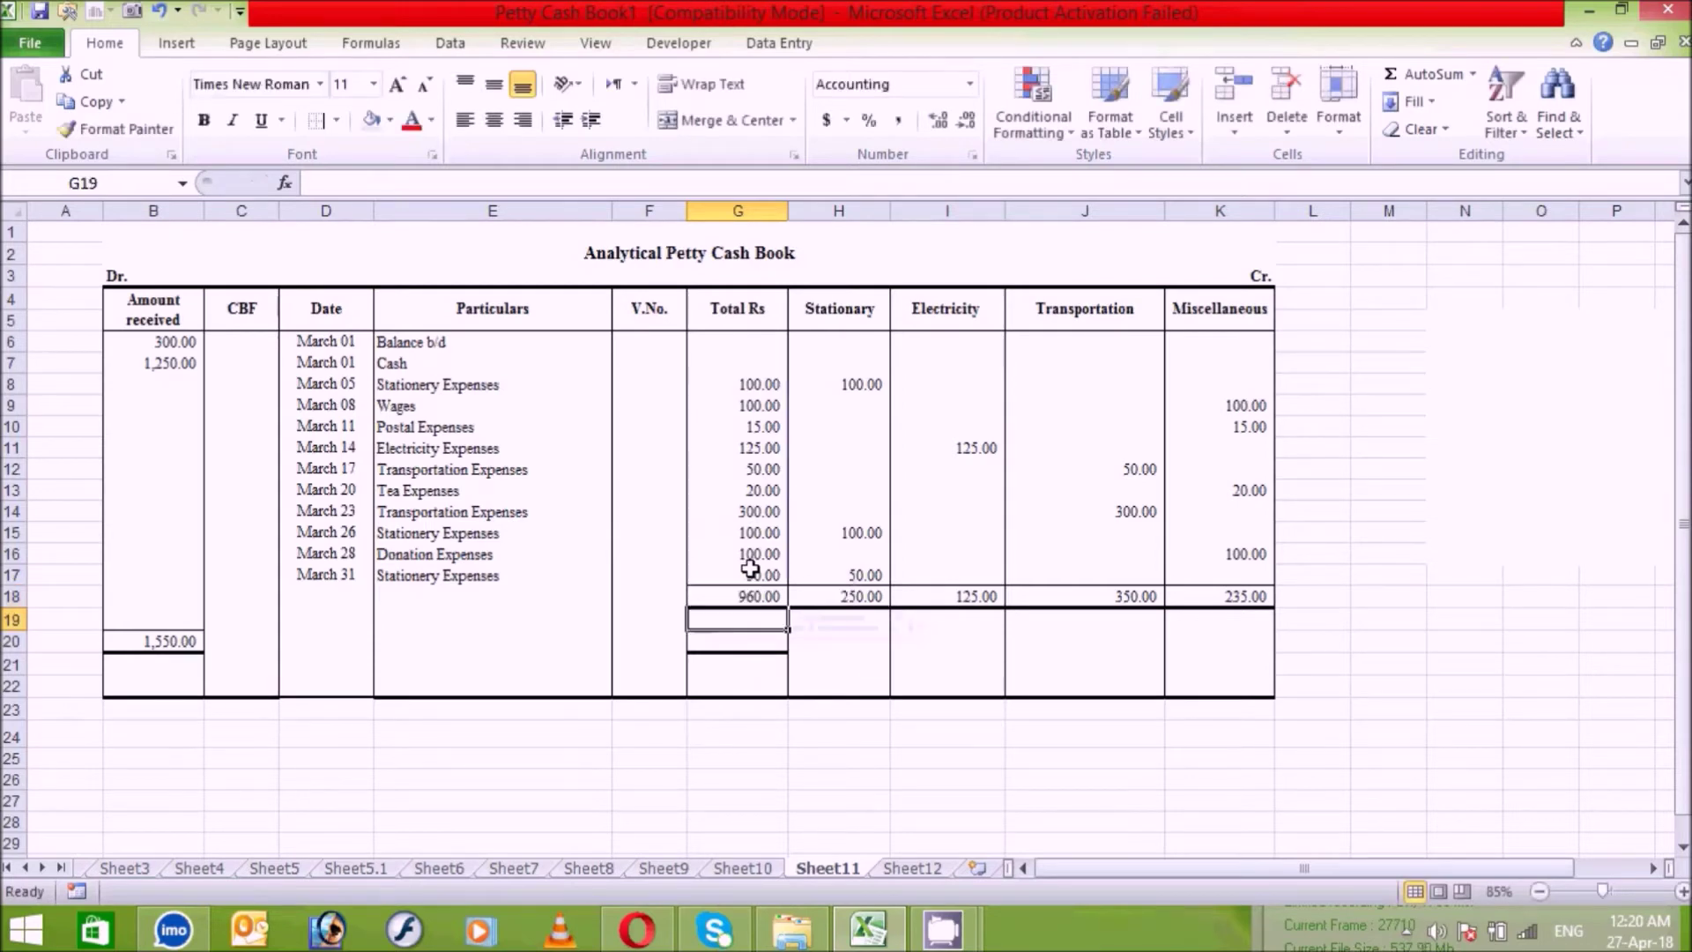
Step: Enter the formula =SUM(G18:G19) in G20 as the final total of the Total Rs column
left_click(752, 642)
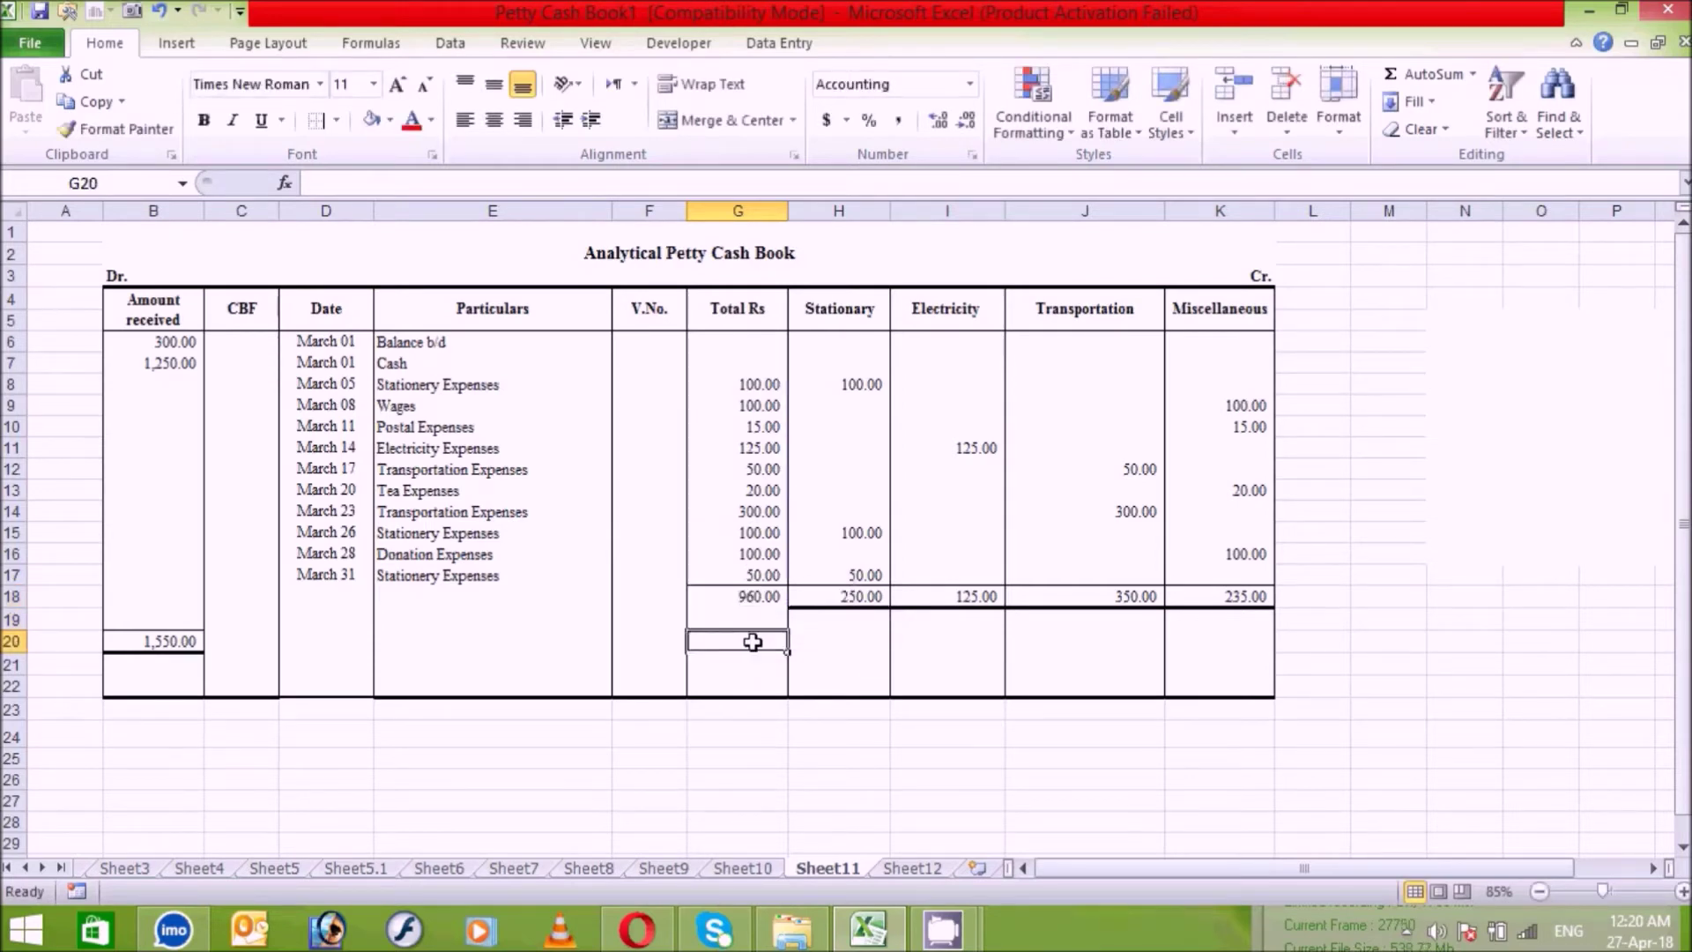
type("=sum")
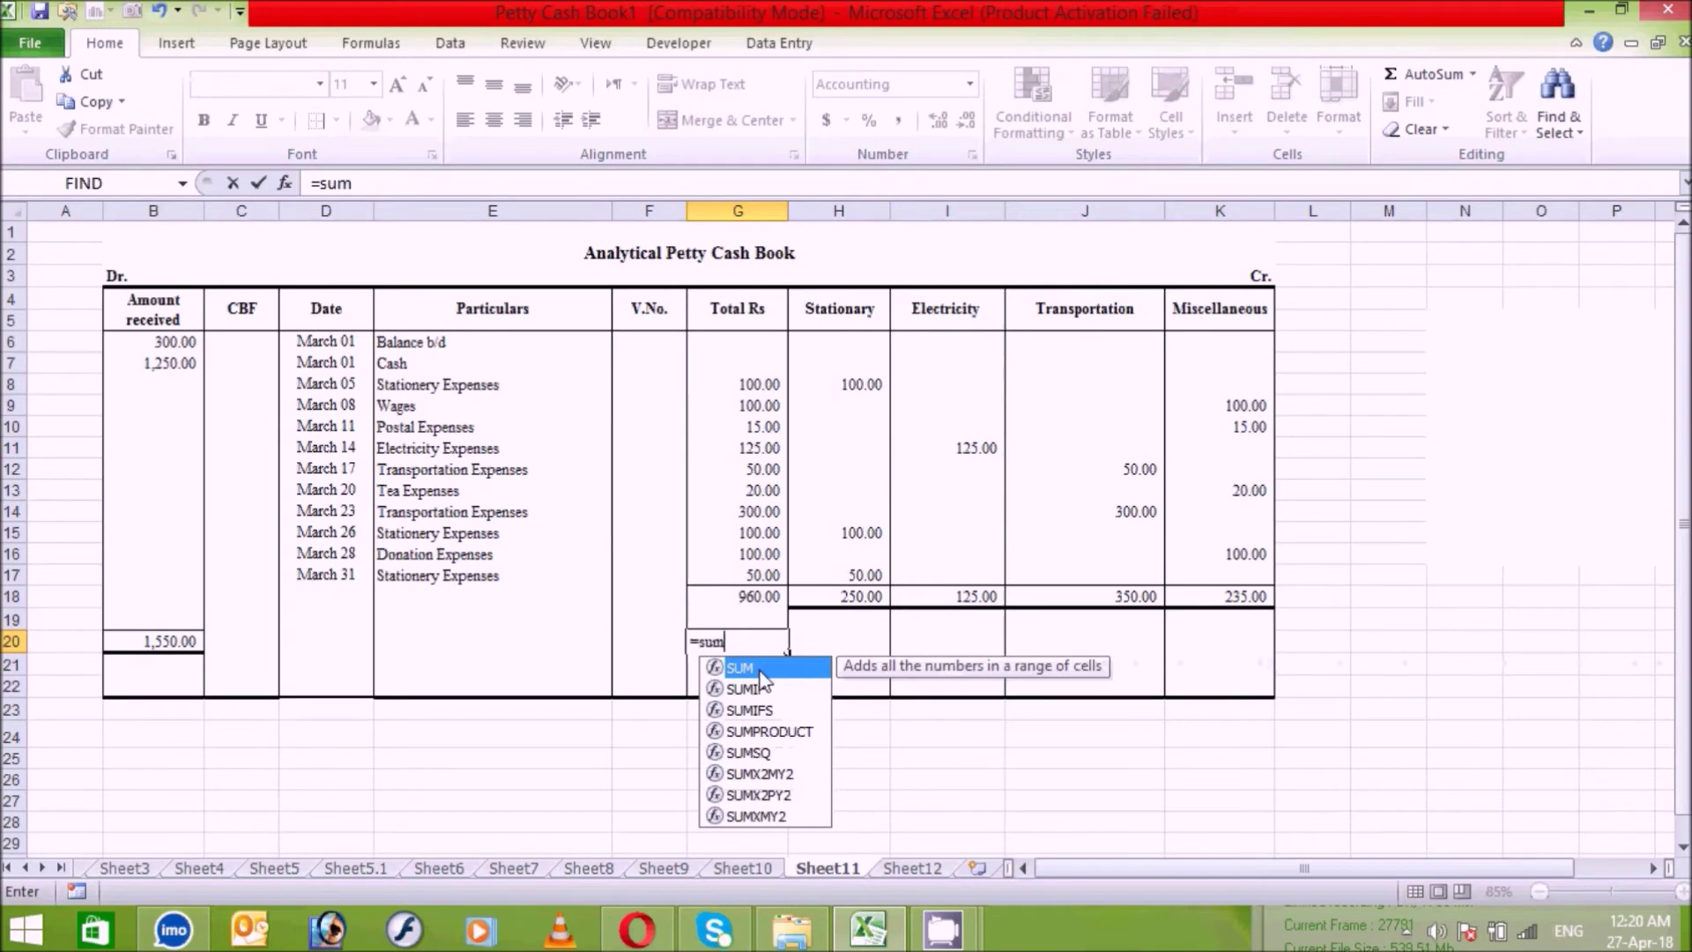
double_click(760, 670)
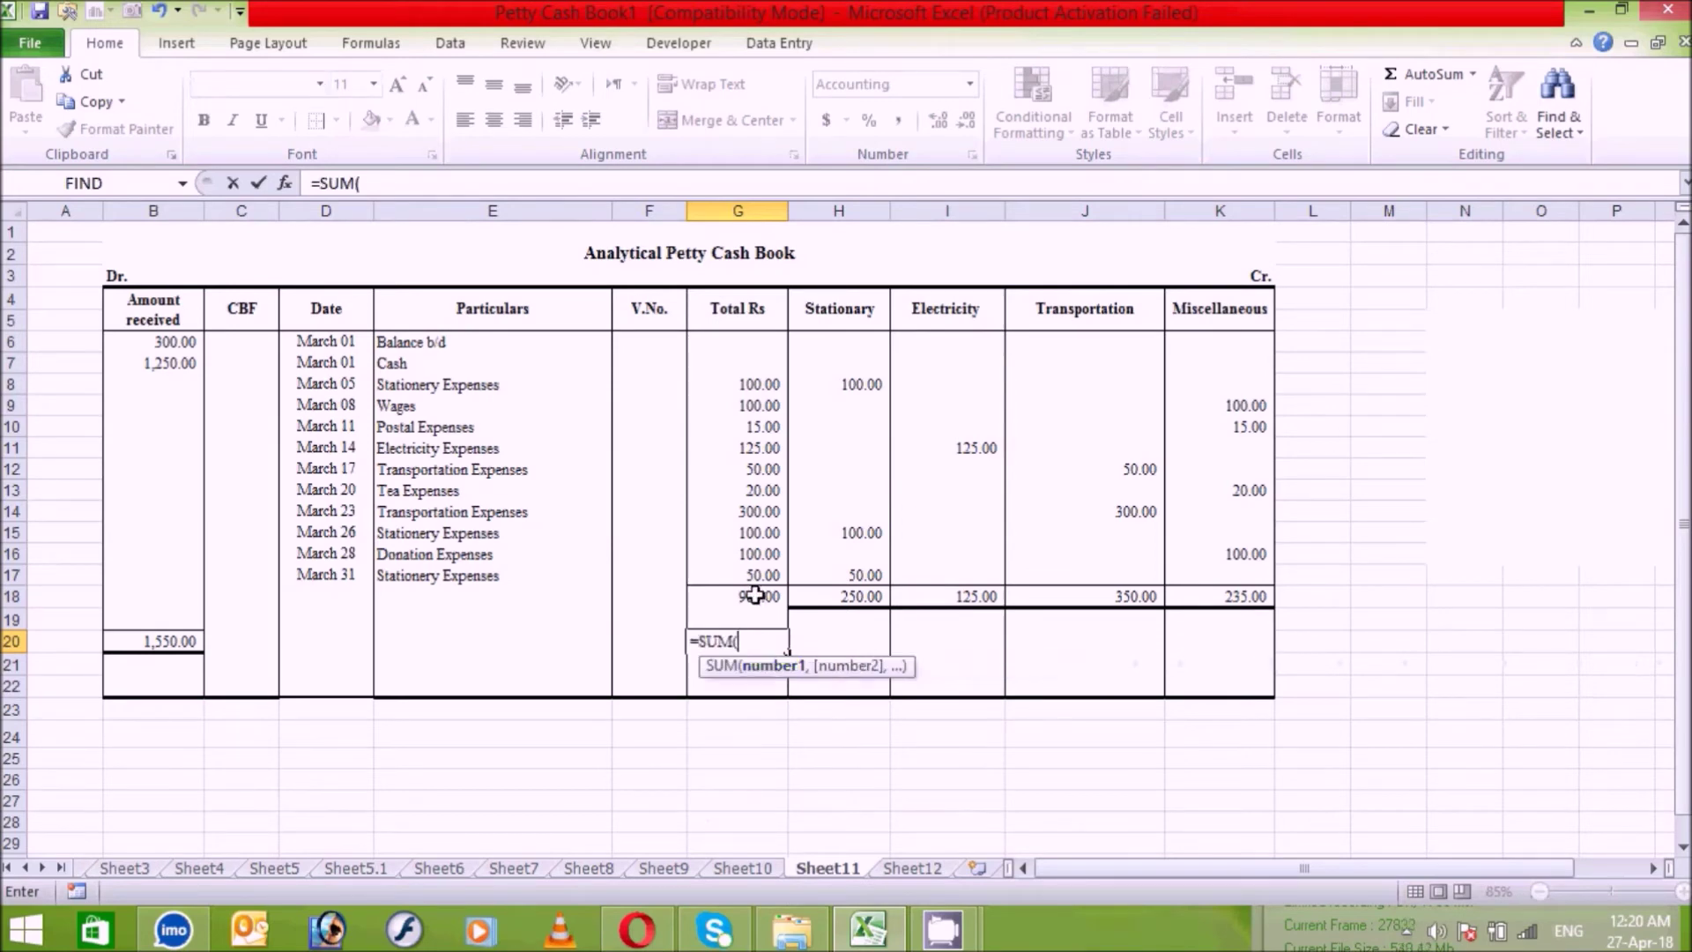
left_click_drag(755, 596, 757, 611)
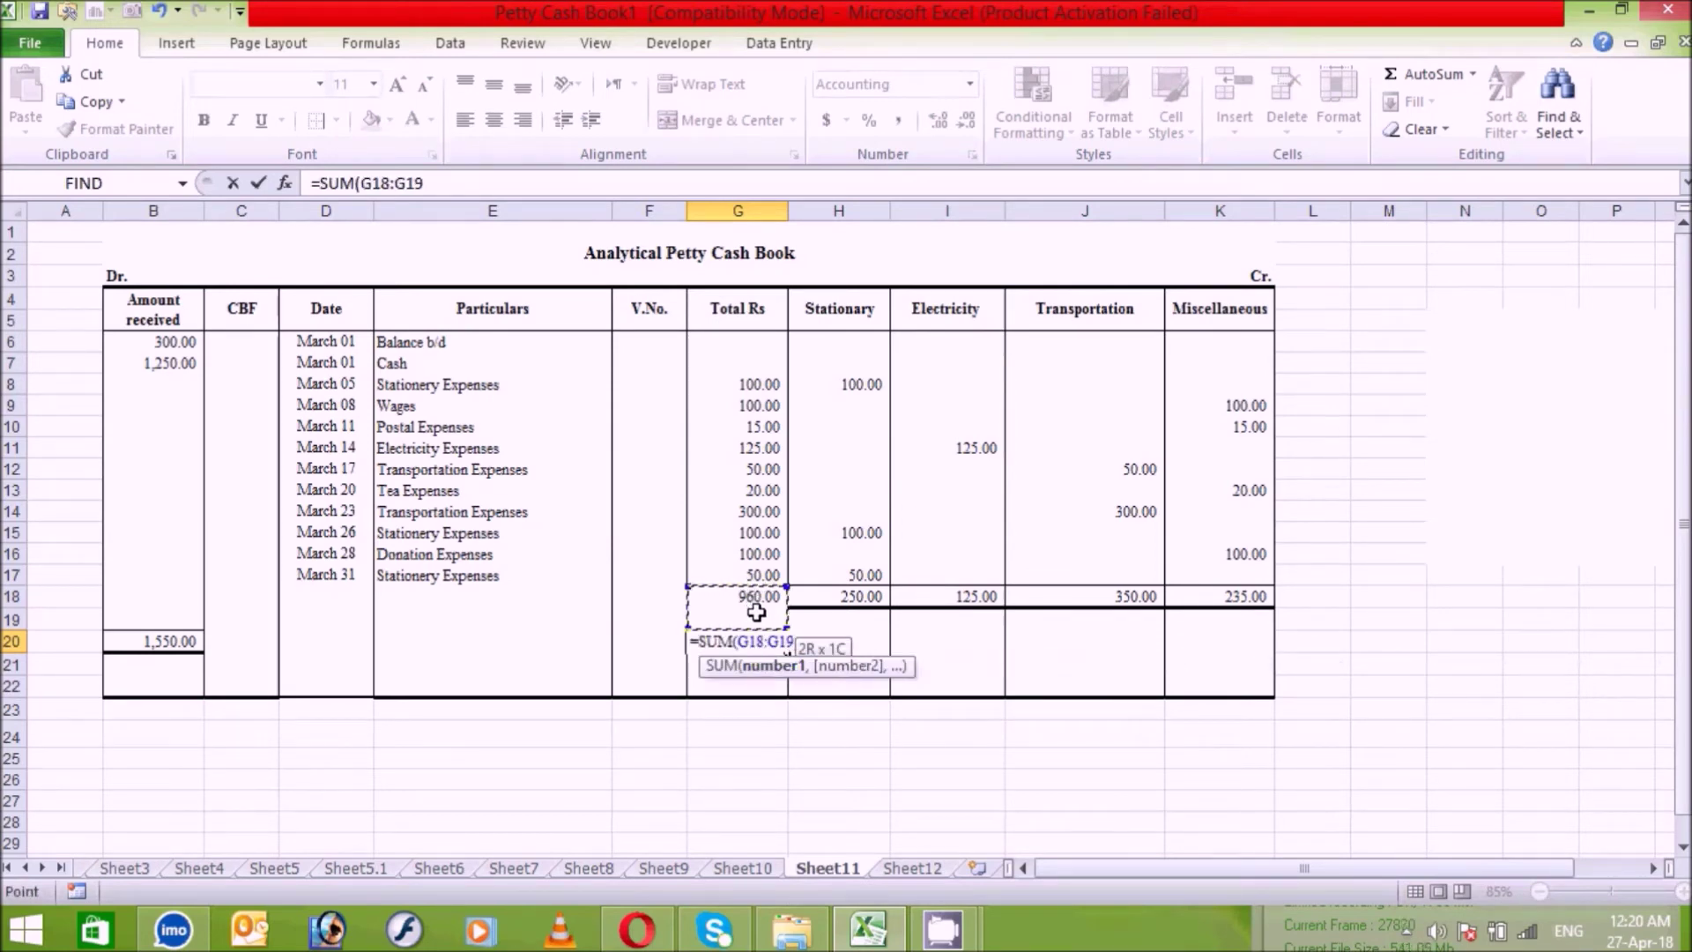
type(")")
key("Return")
left_click(791, 743)
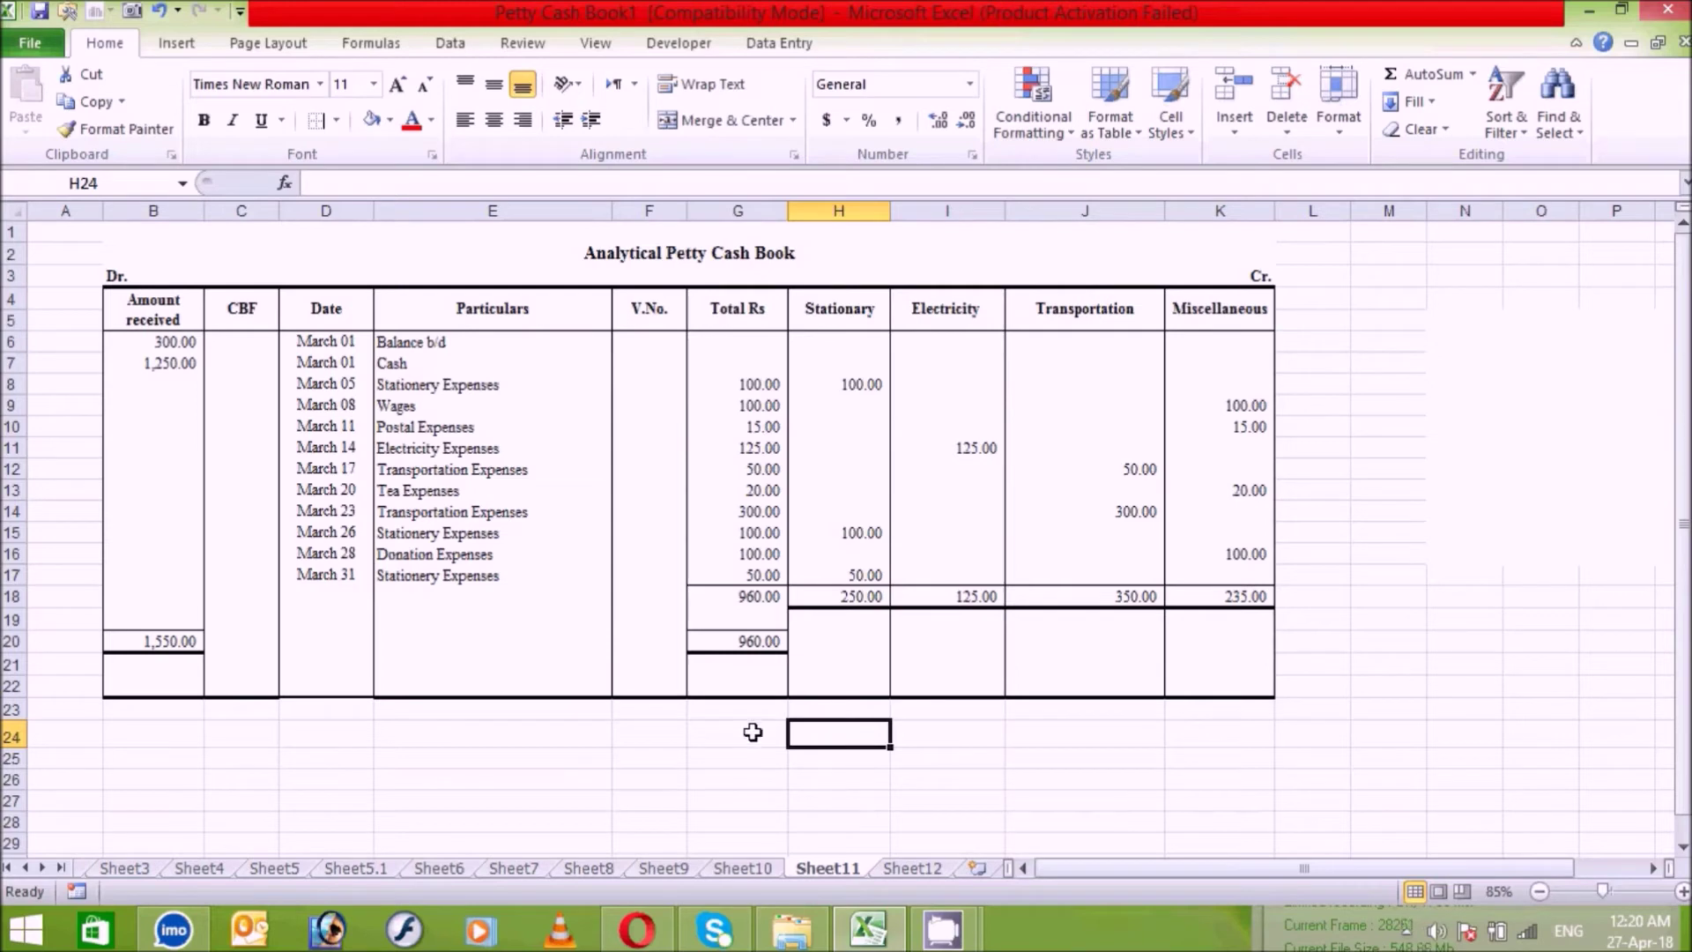
Step: Enter the closing date 31-03-2017 in D19 of the Date column
left_click(748, 600)
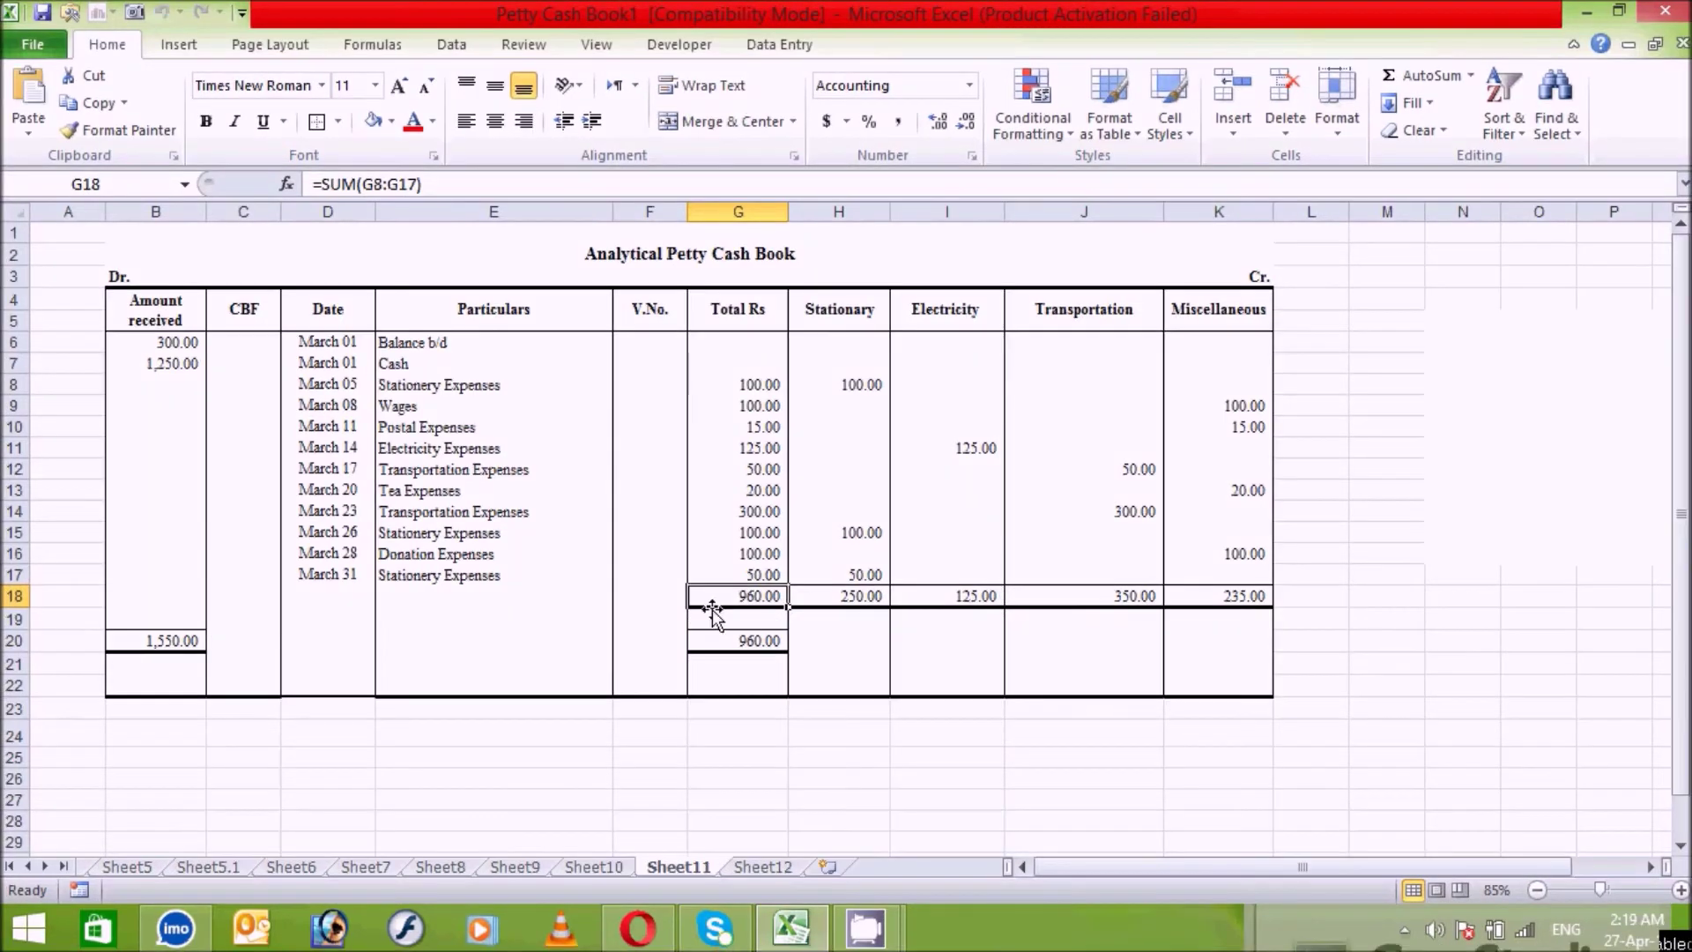
left_click(343, 617)
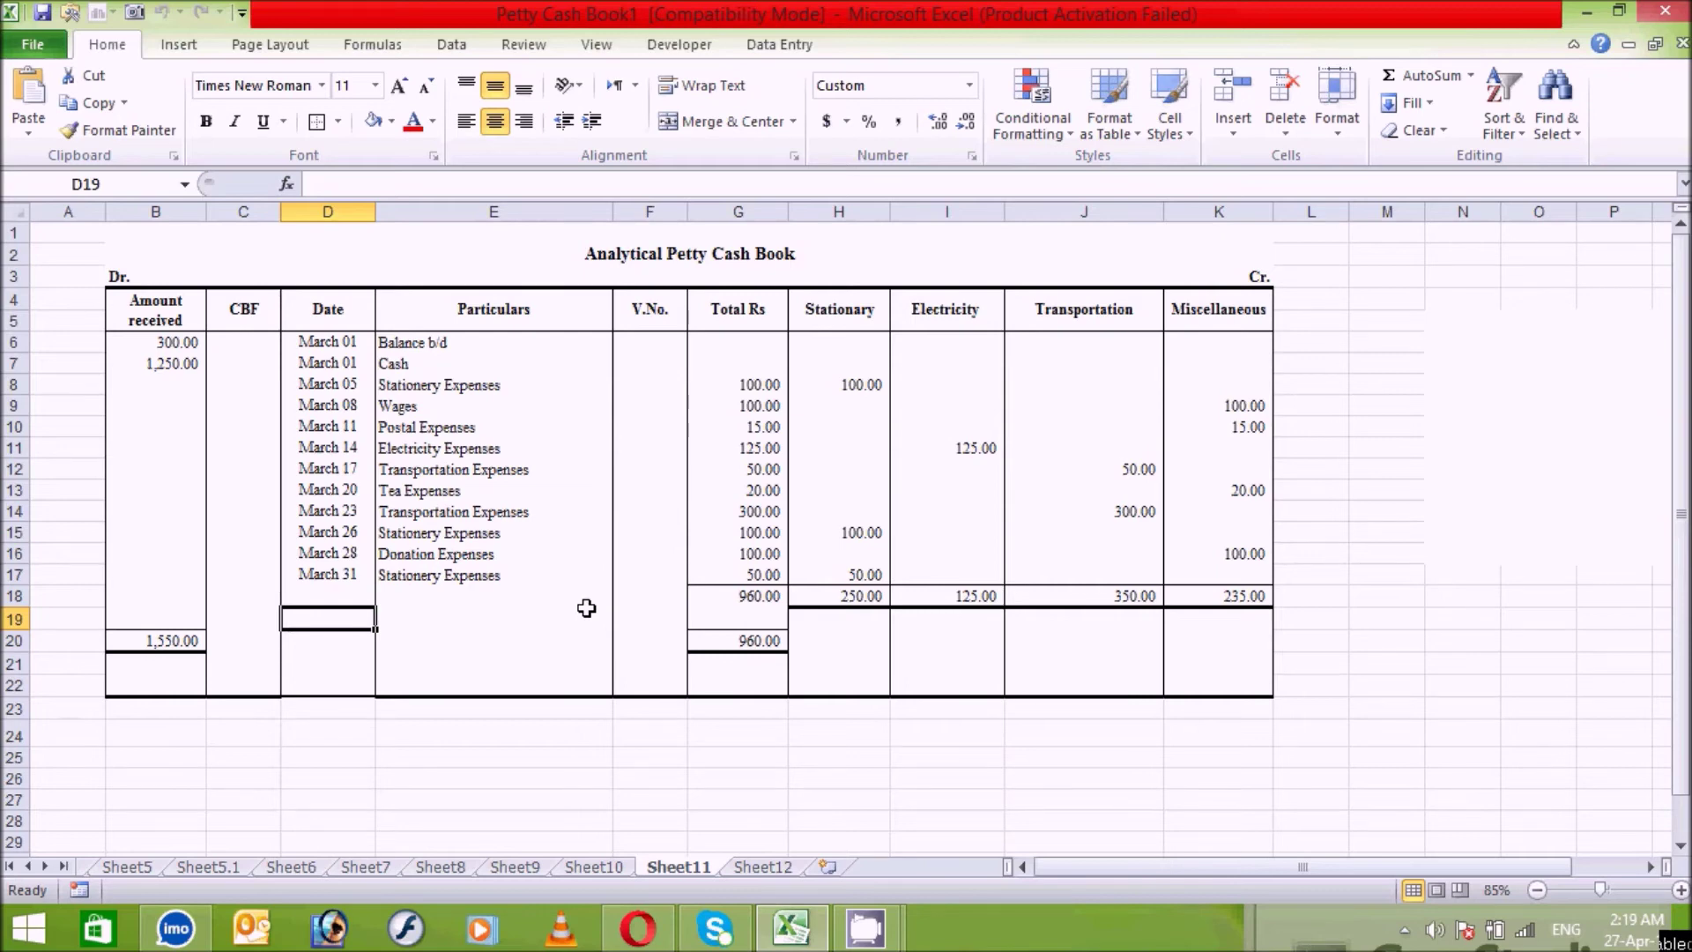
type("31-03-2017")
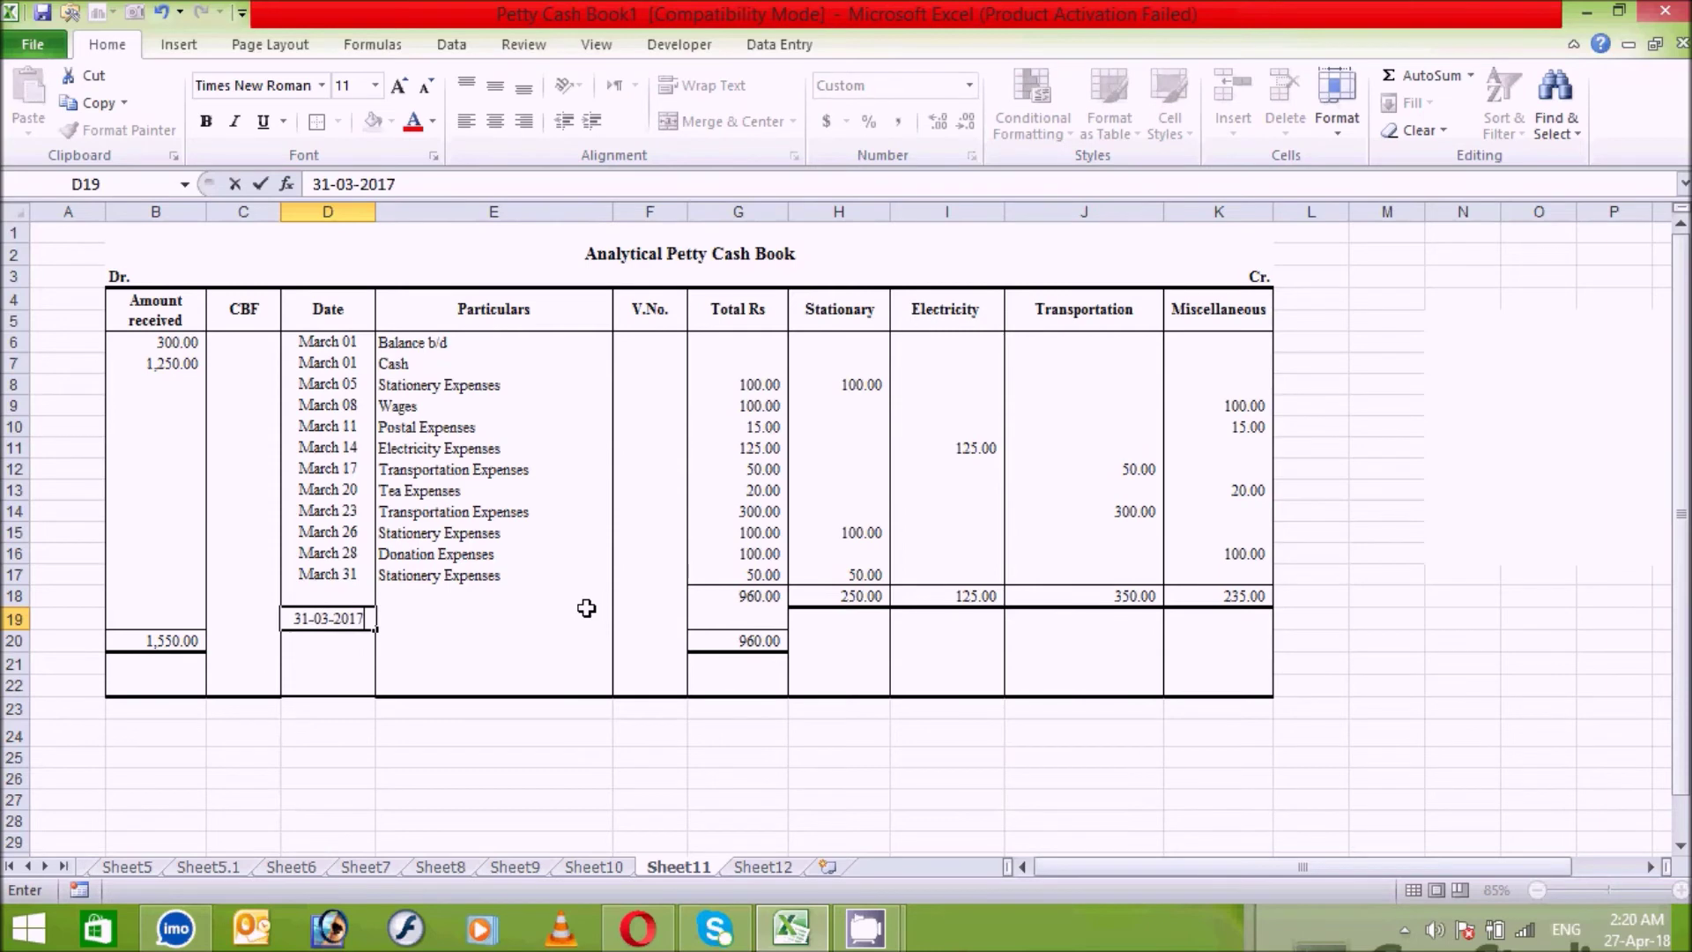
left_click(586, 610)
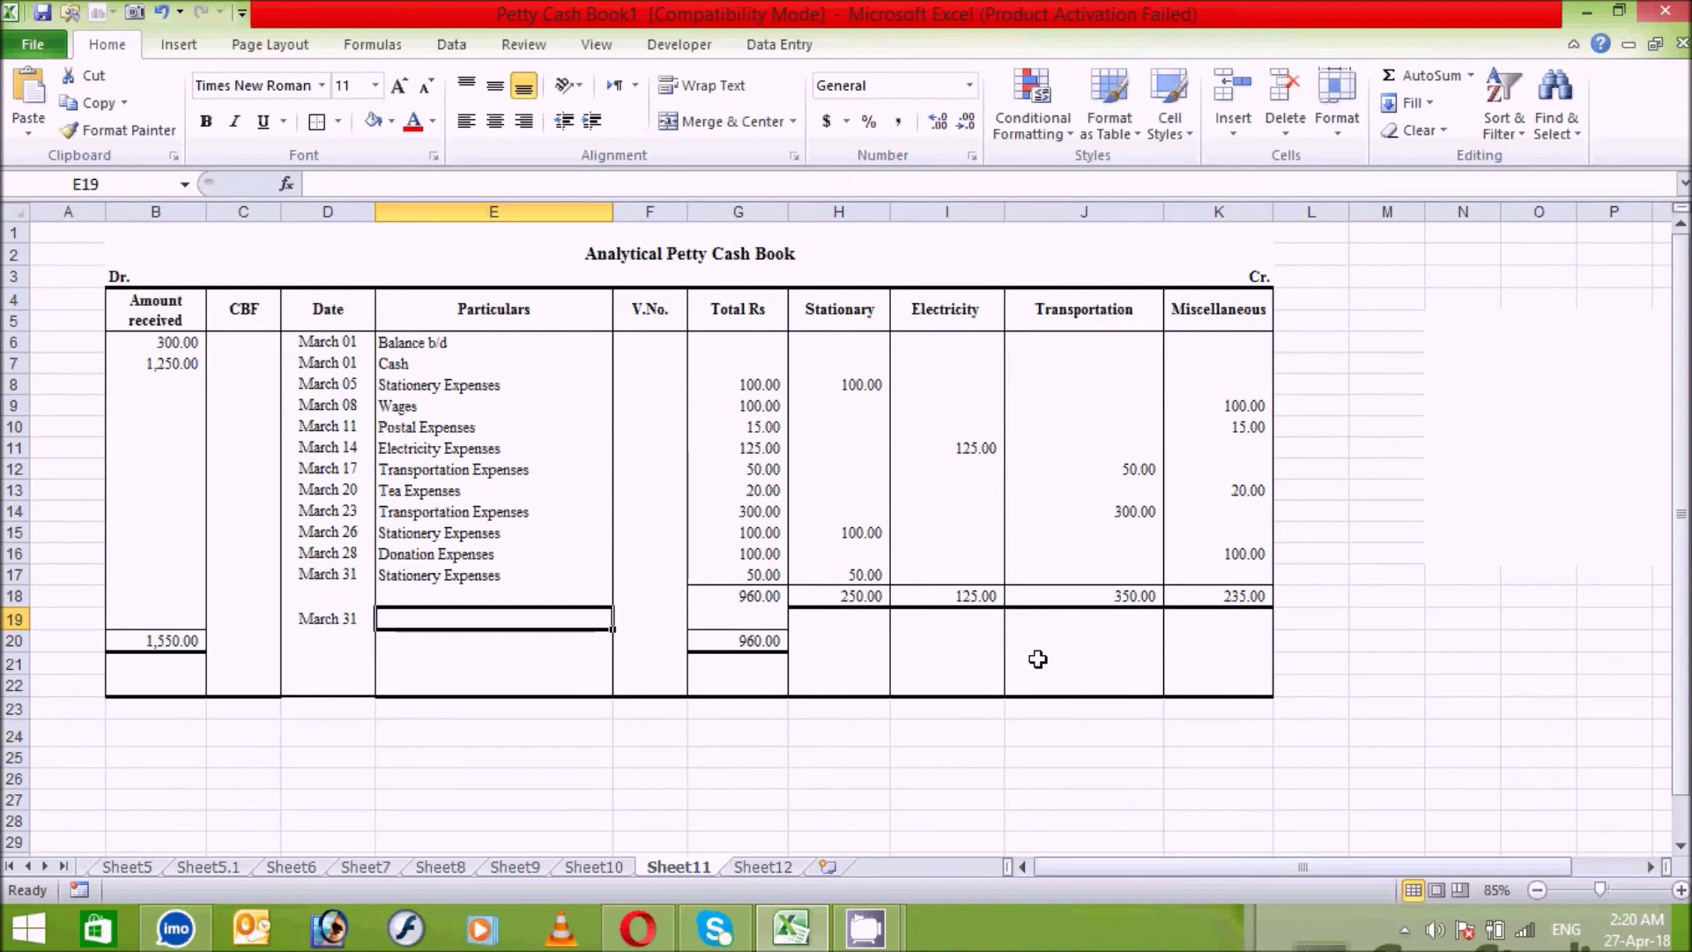
Step: Enter the balance label formula =IF(B20>G18,"By Balance c/d", "To Balance c/d") in E19 of the Particulars column
type("=")
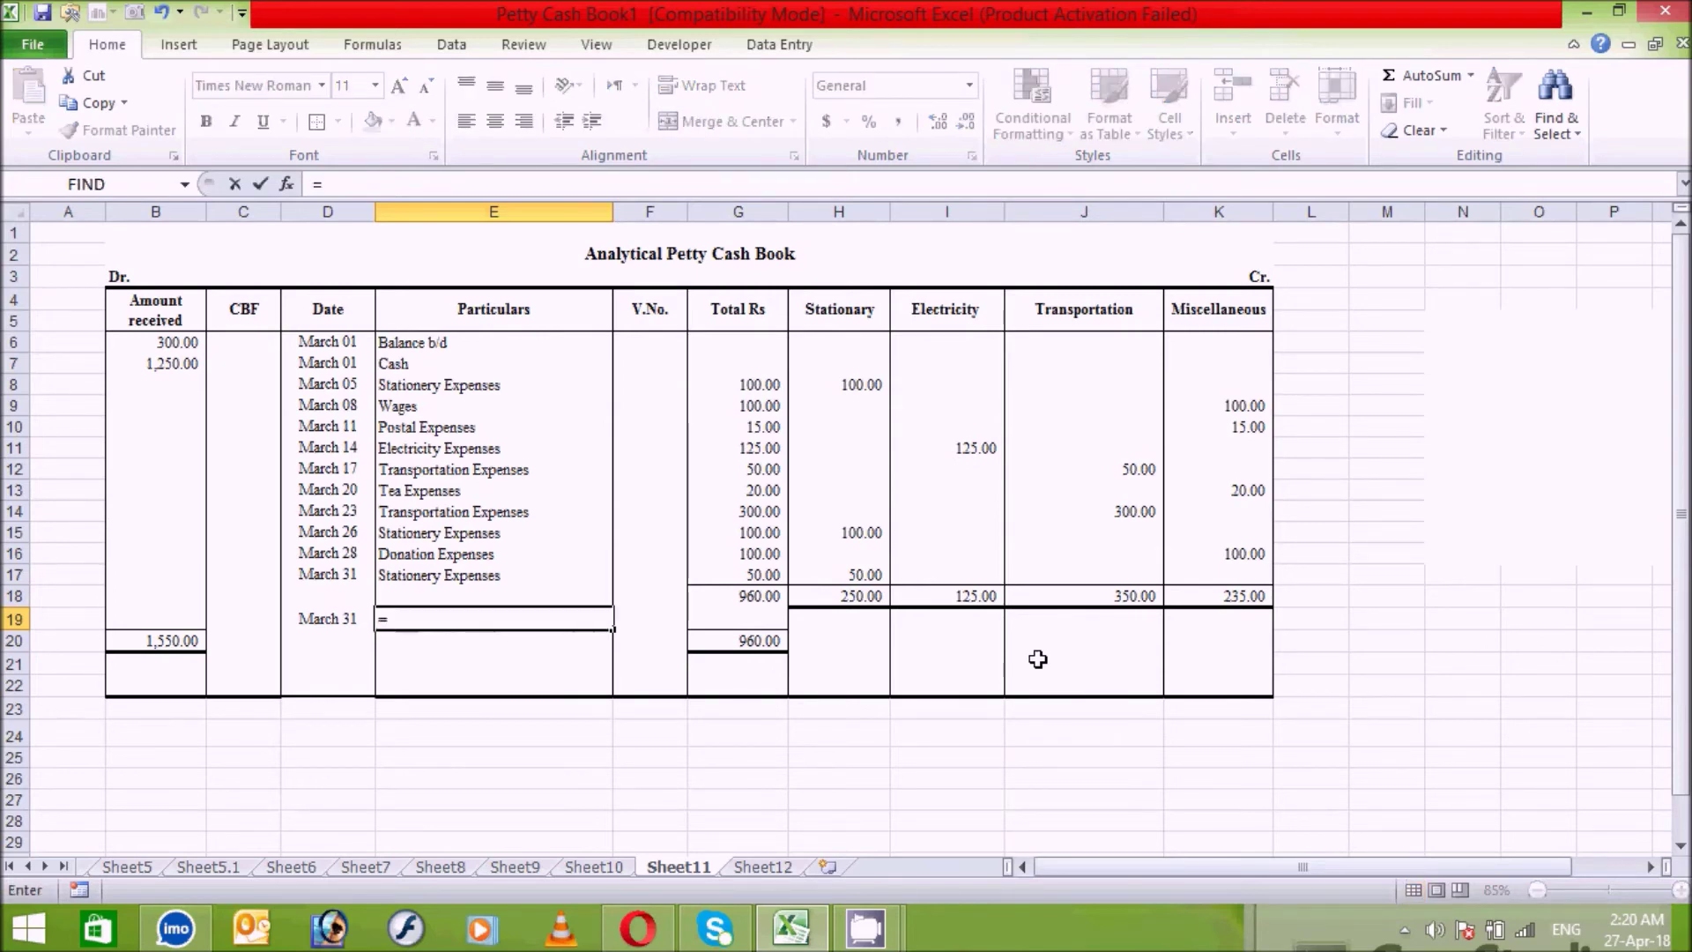
type("if")
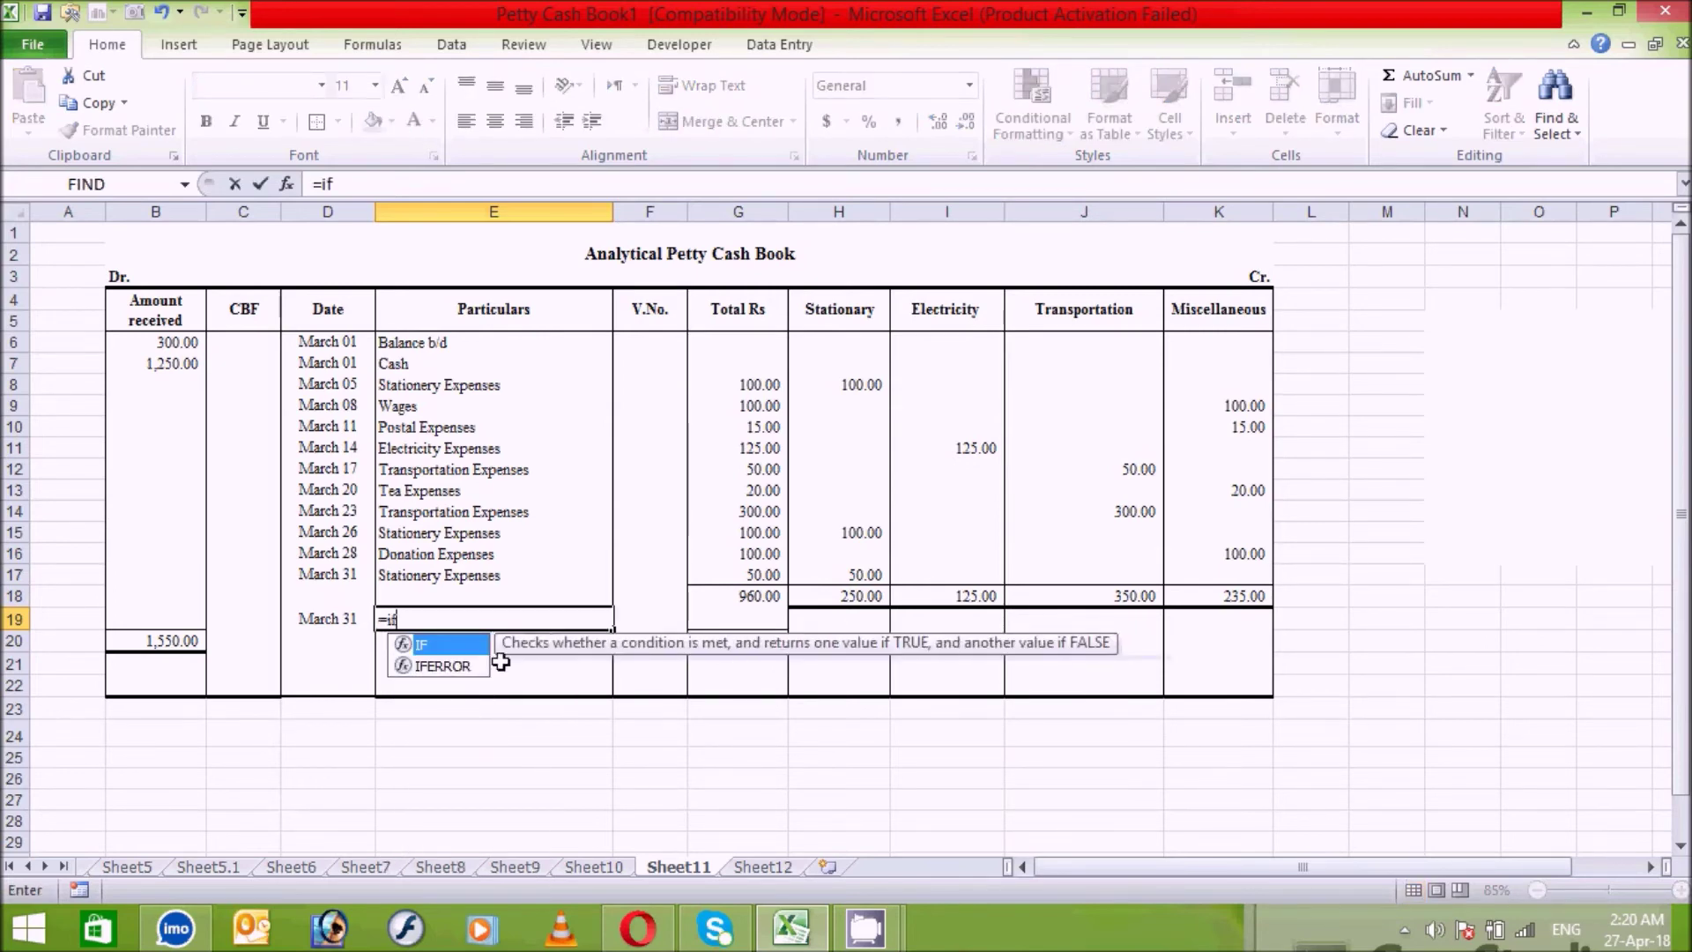
double_click(447, 650)
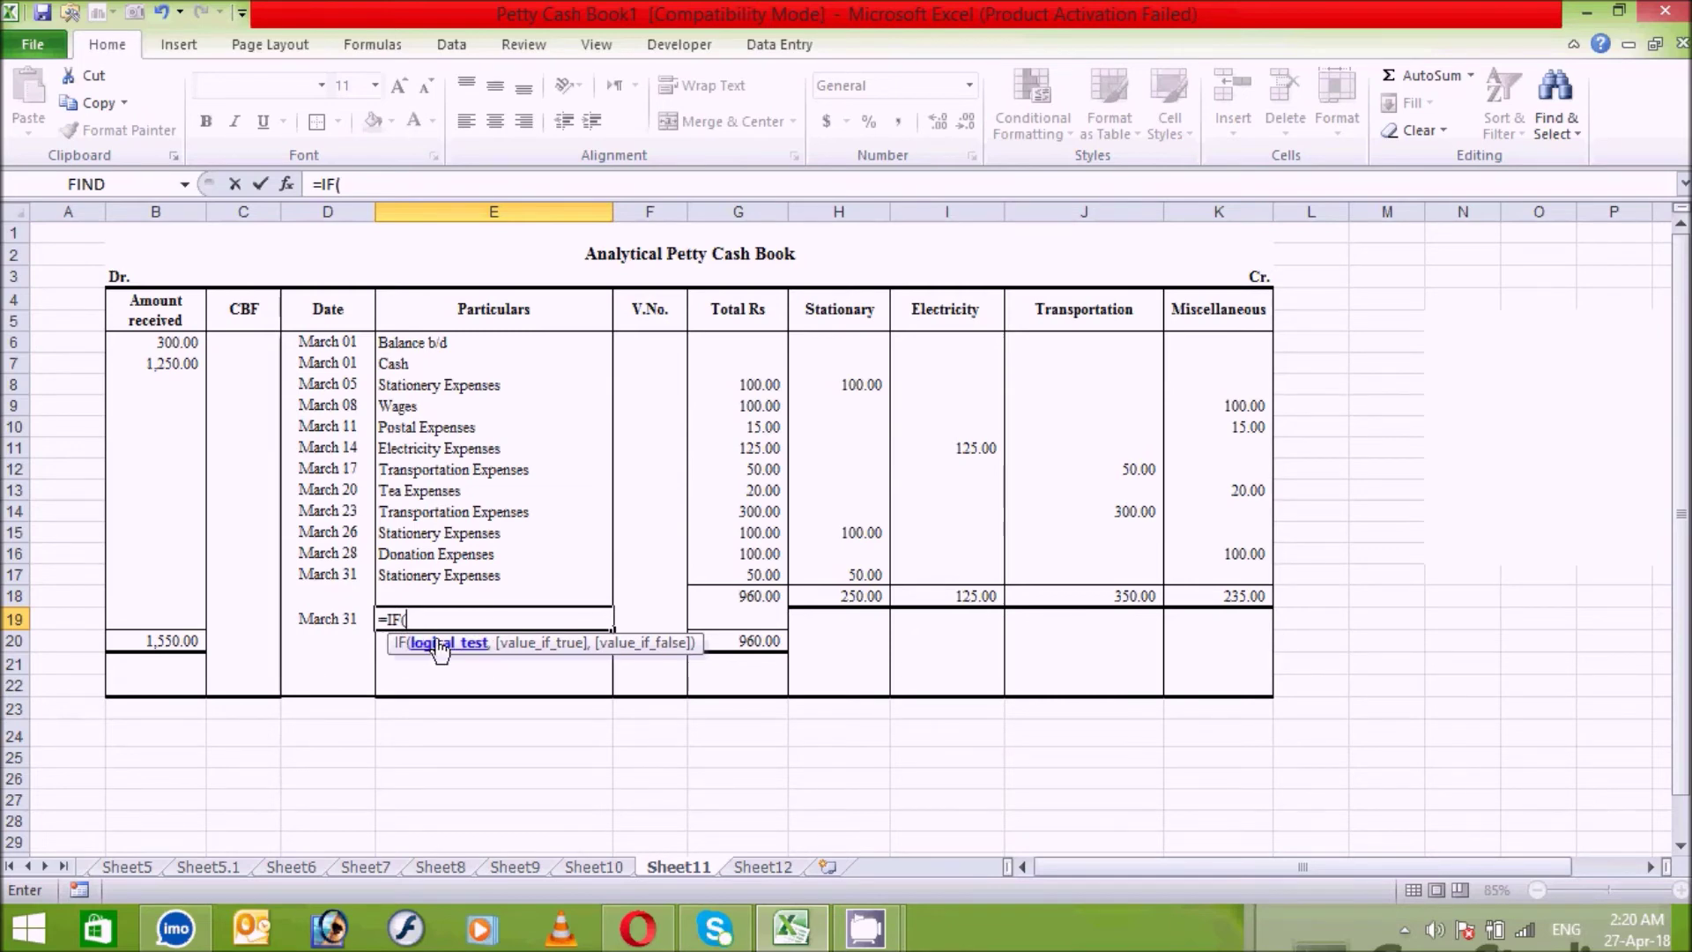
left_click(159, 639)
type(">")
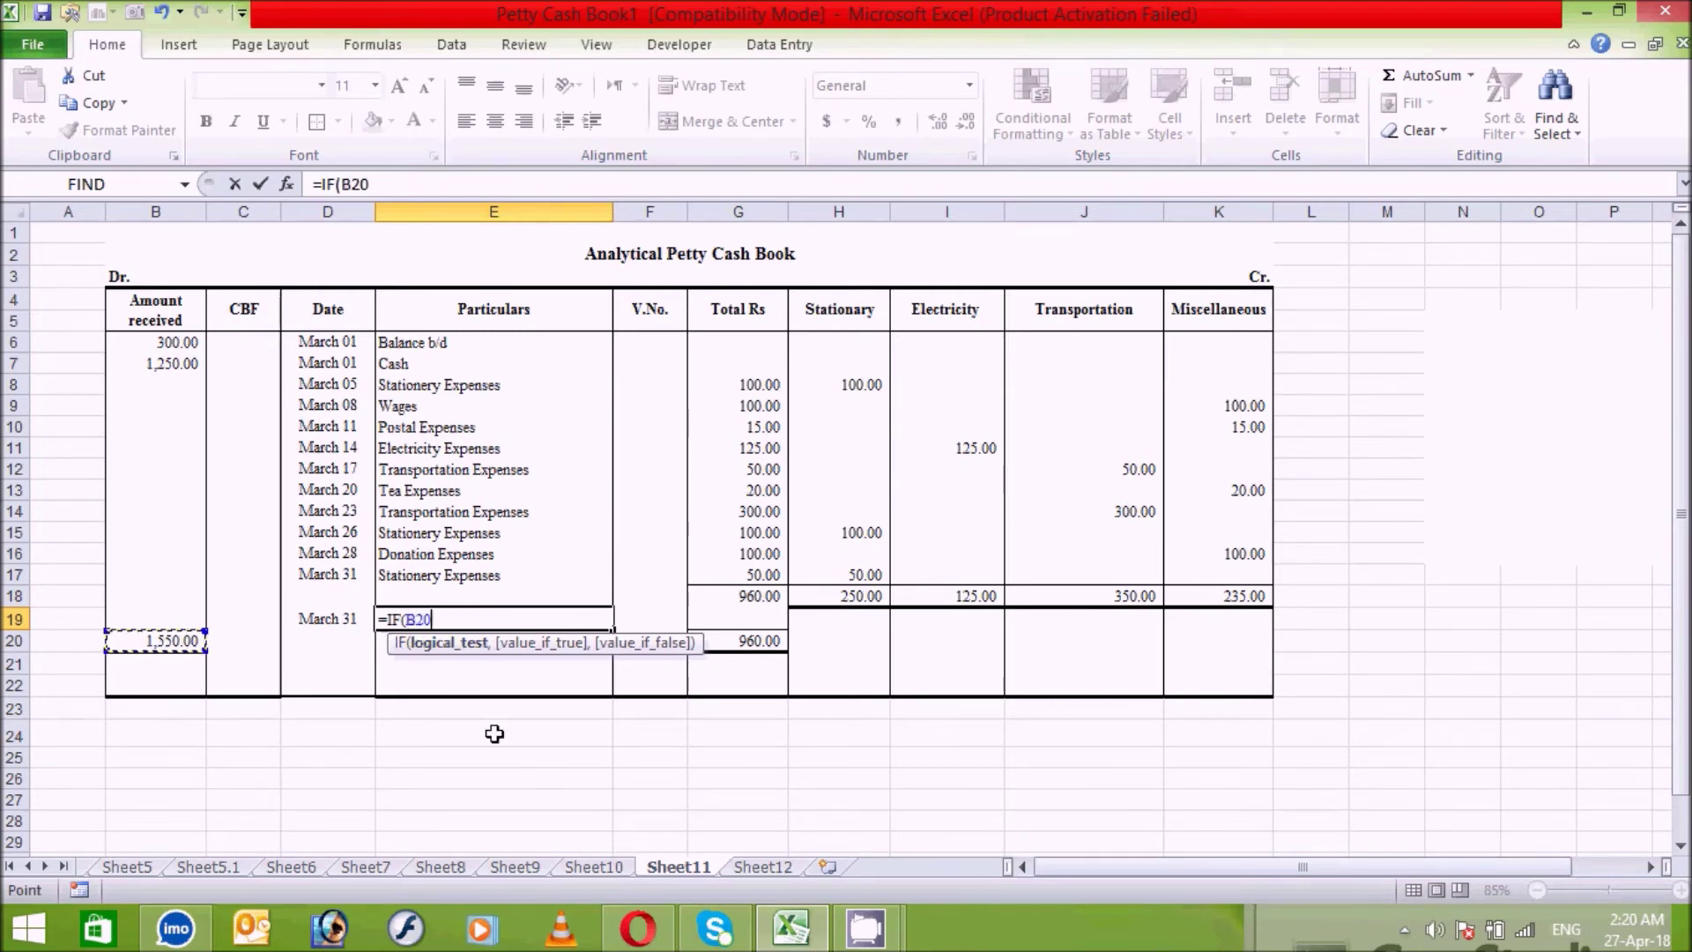
left_click(762, 597)
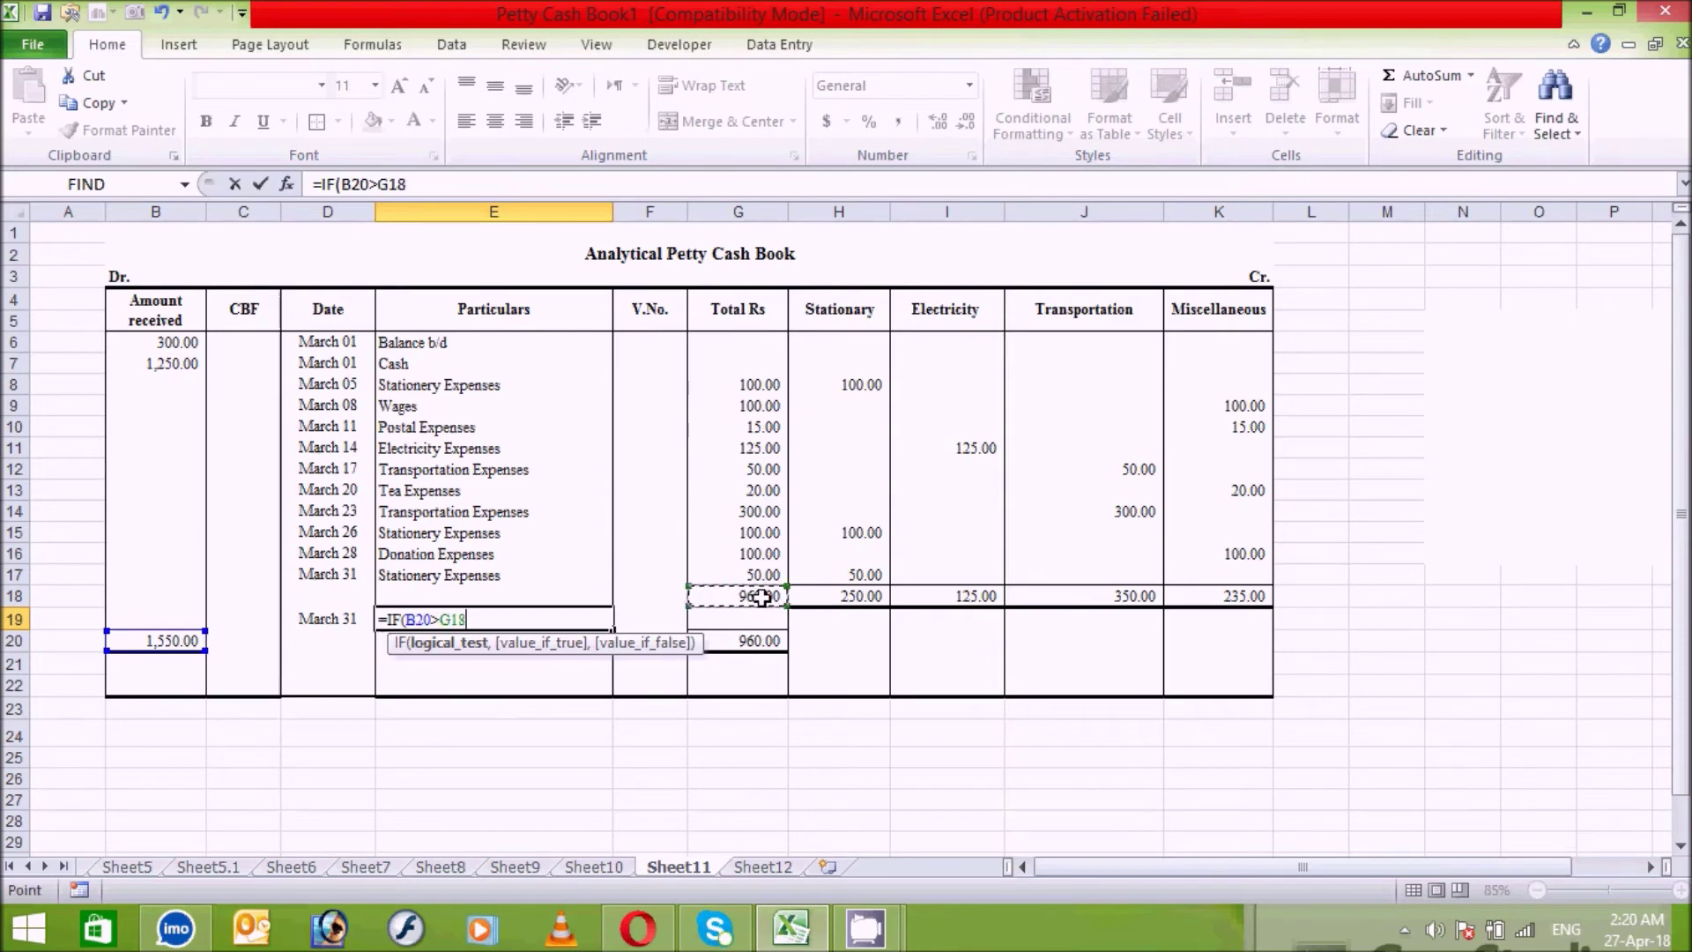
type(",\"")
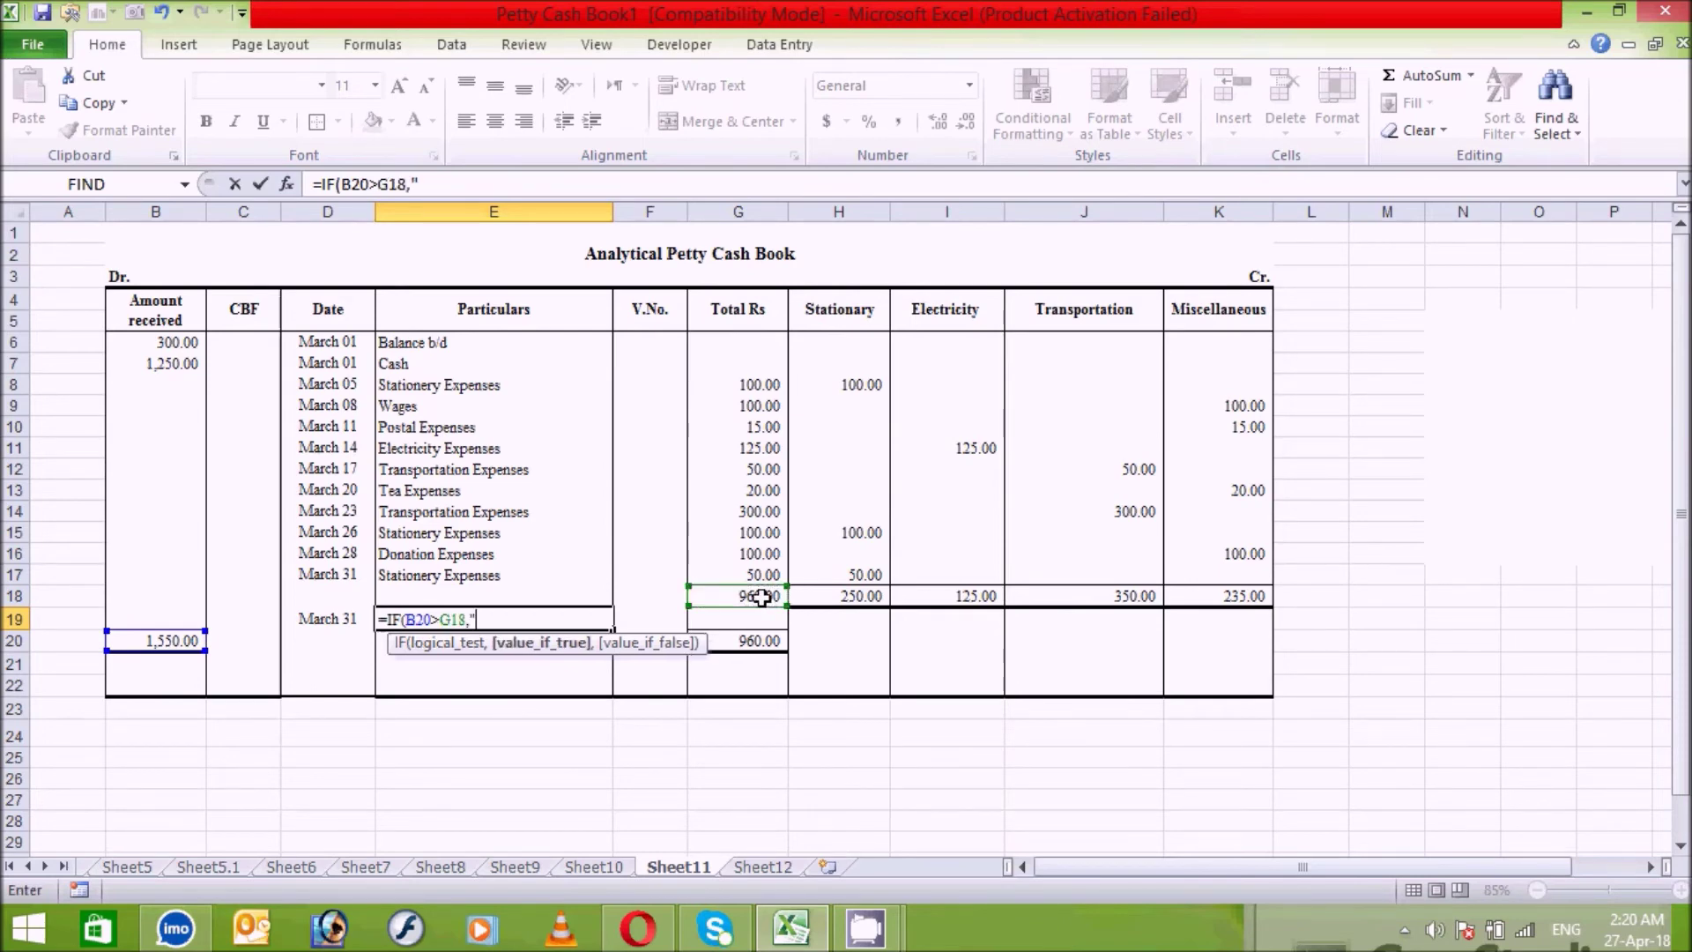
type("By Balance c")
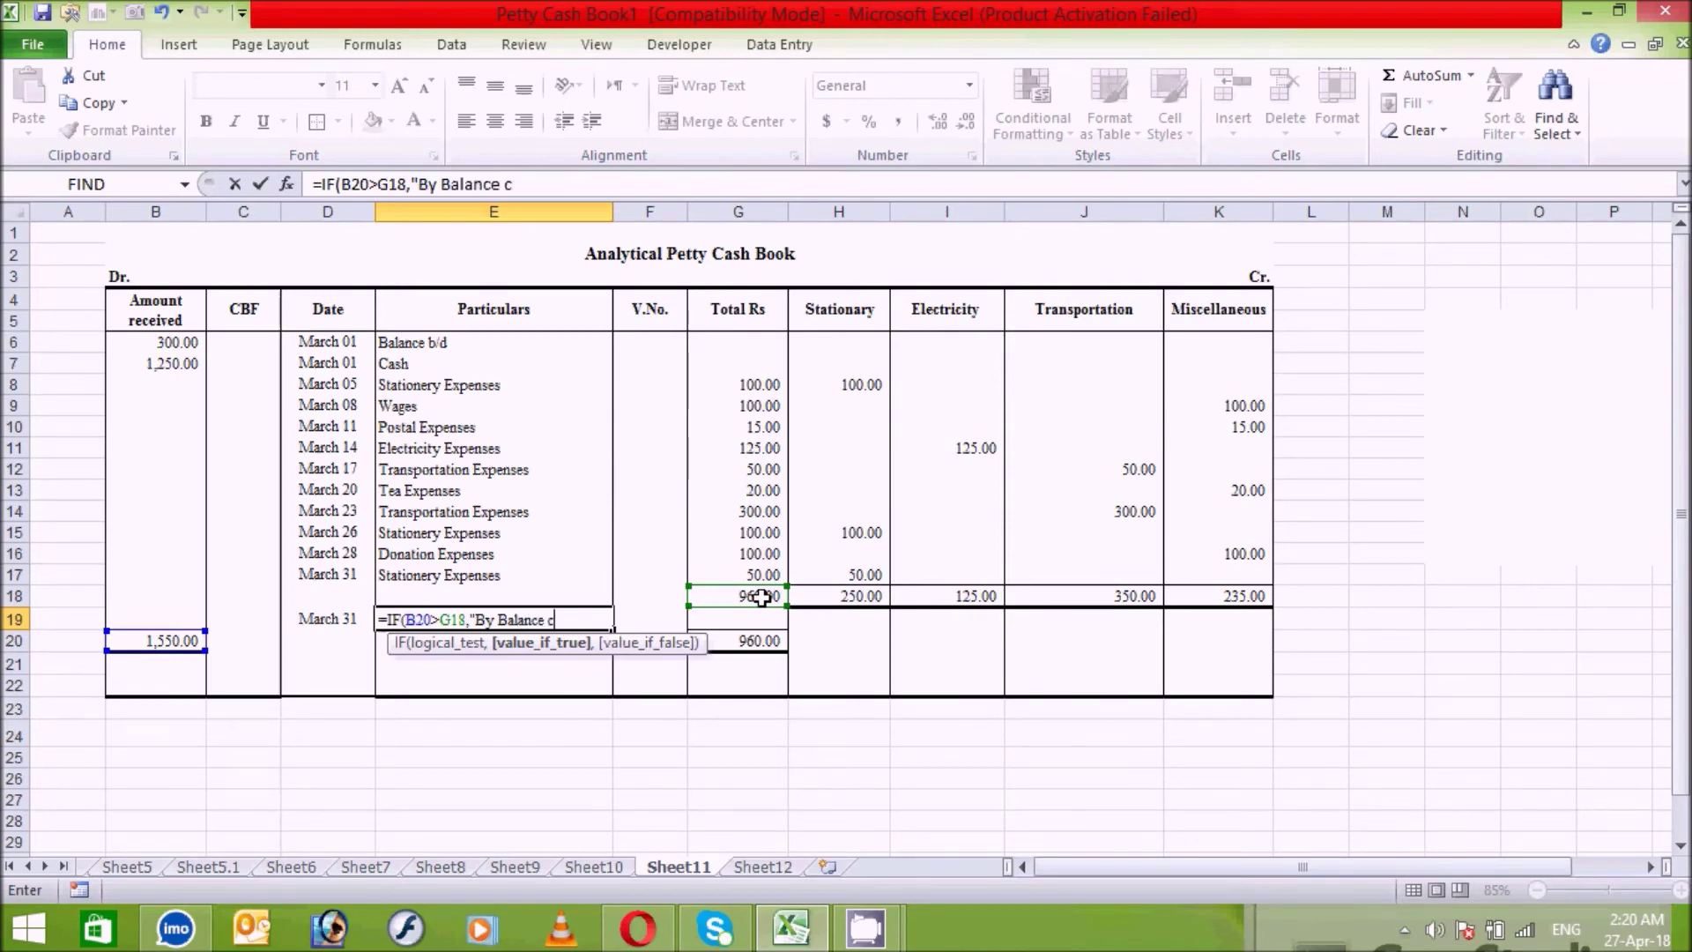
type("/d\", ")
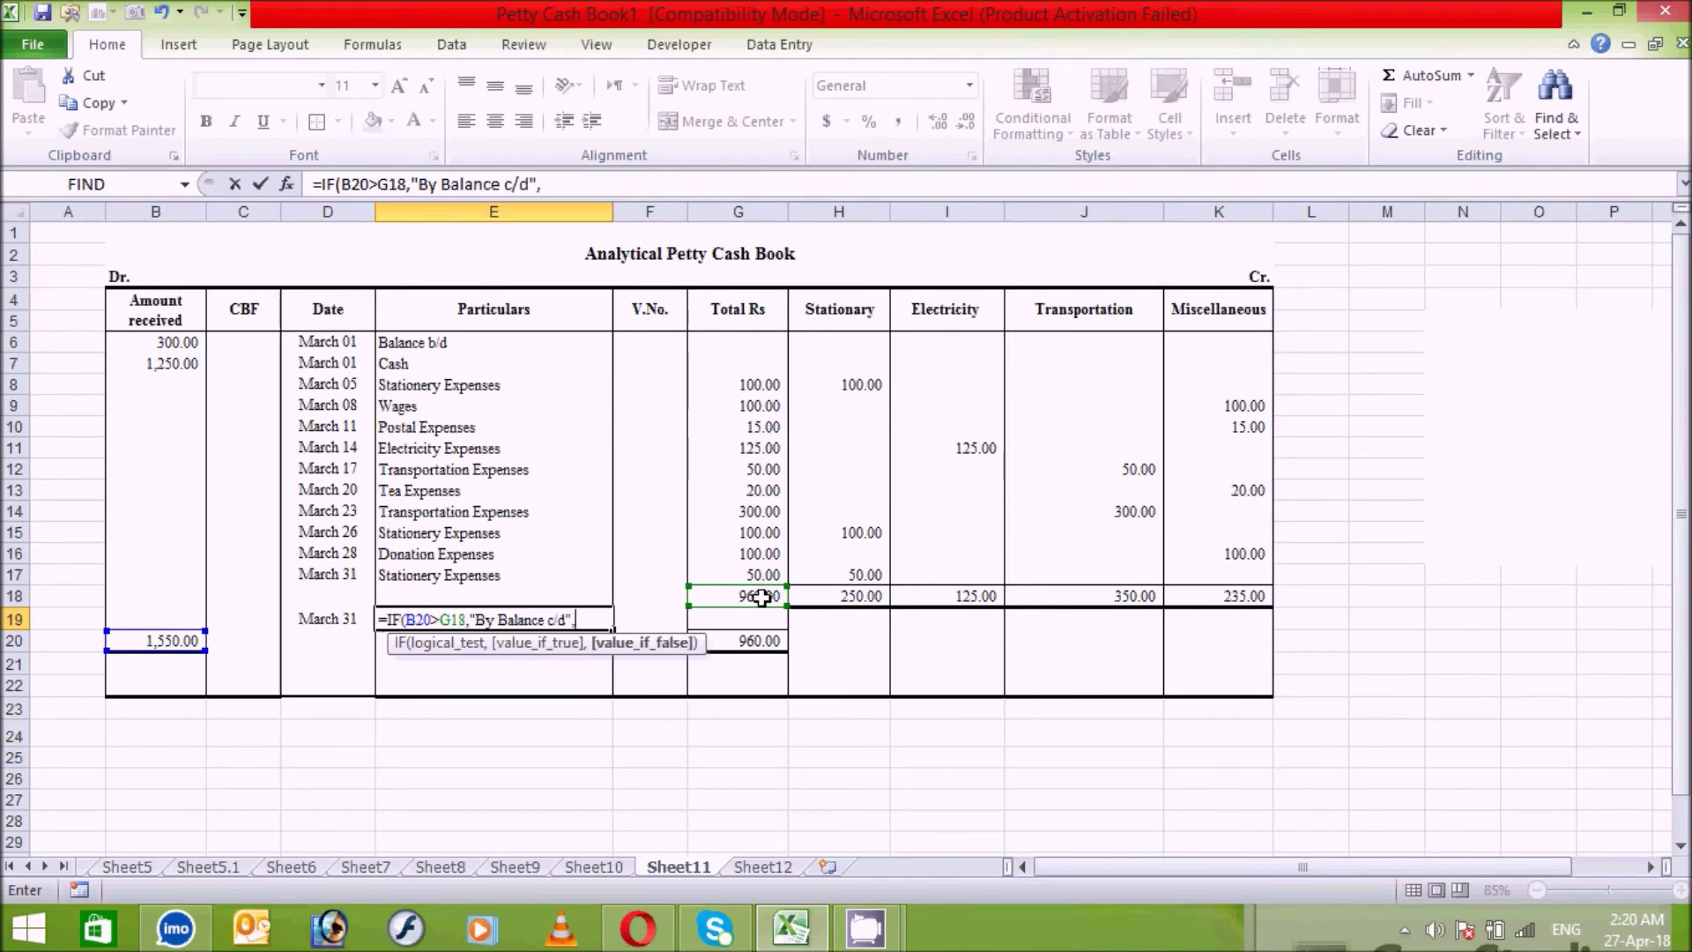
type("\"To Balance c/d")
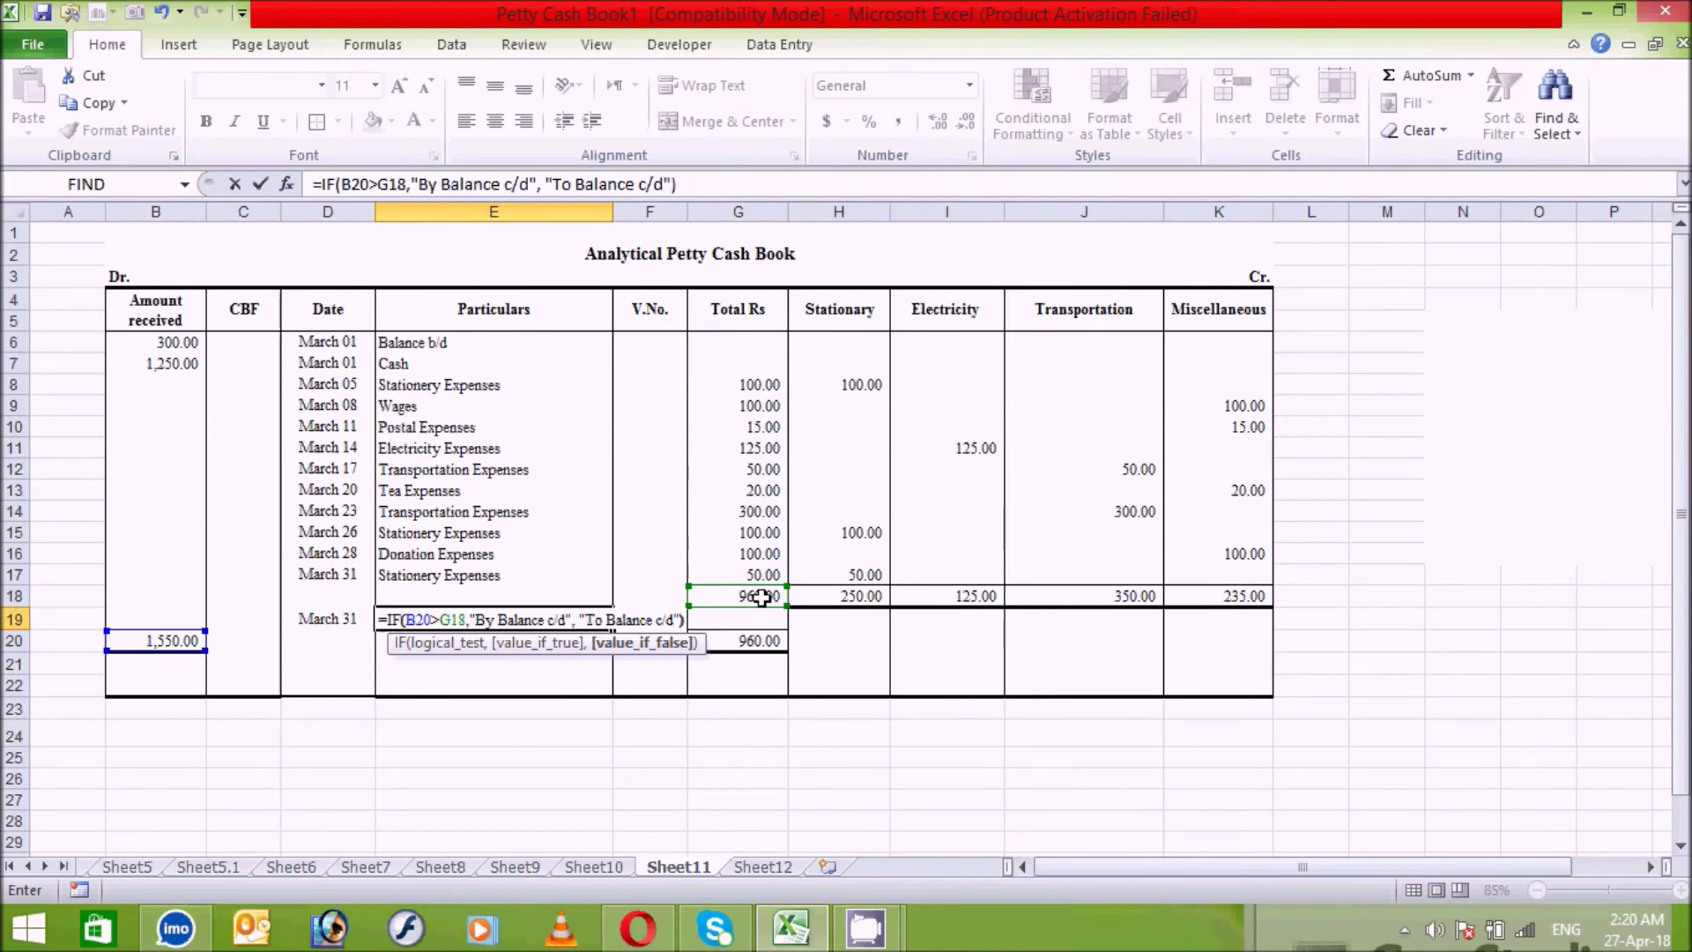
type(")")
key("Return")
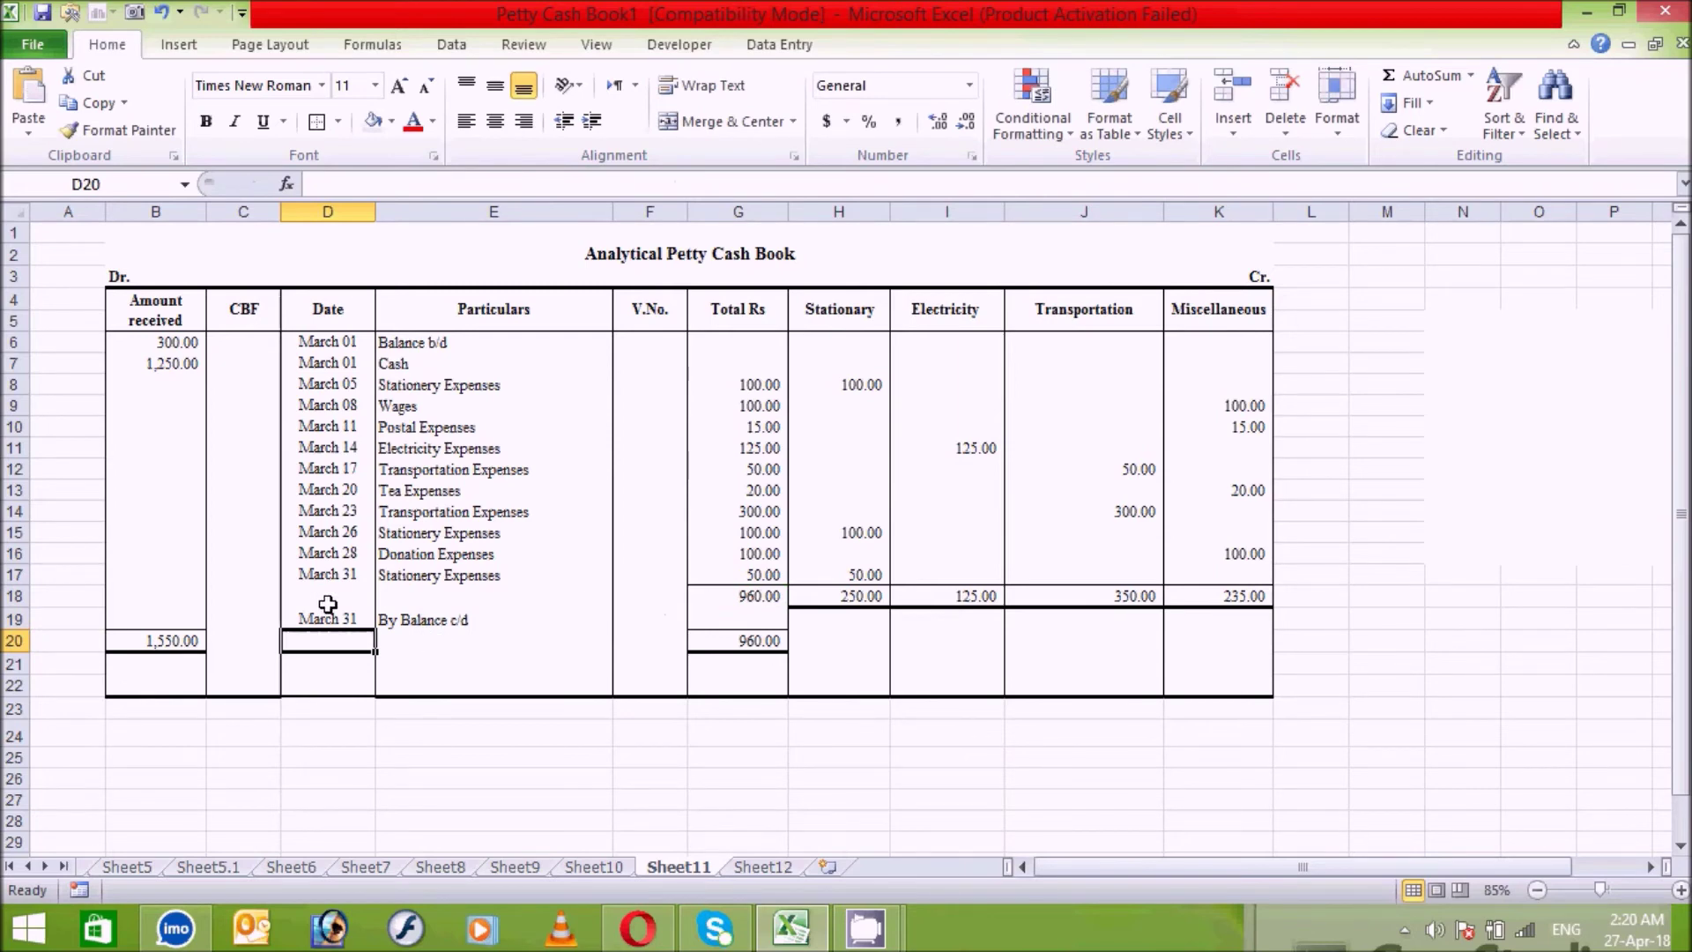
Step: Enter the closing balance formula =IF(G18>SUM(B6:B18),G18-SUM(B6:B18),0) in B19 of the Amount received column
left_click(175, 617)
type("=")
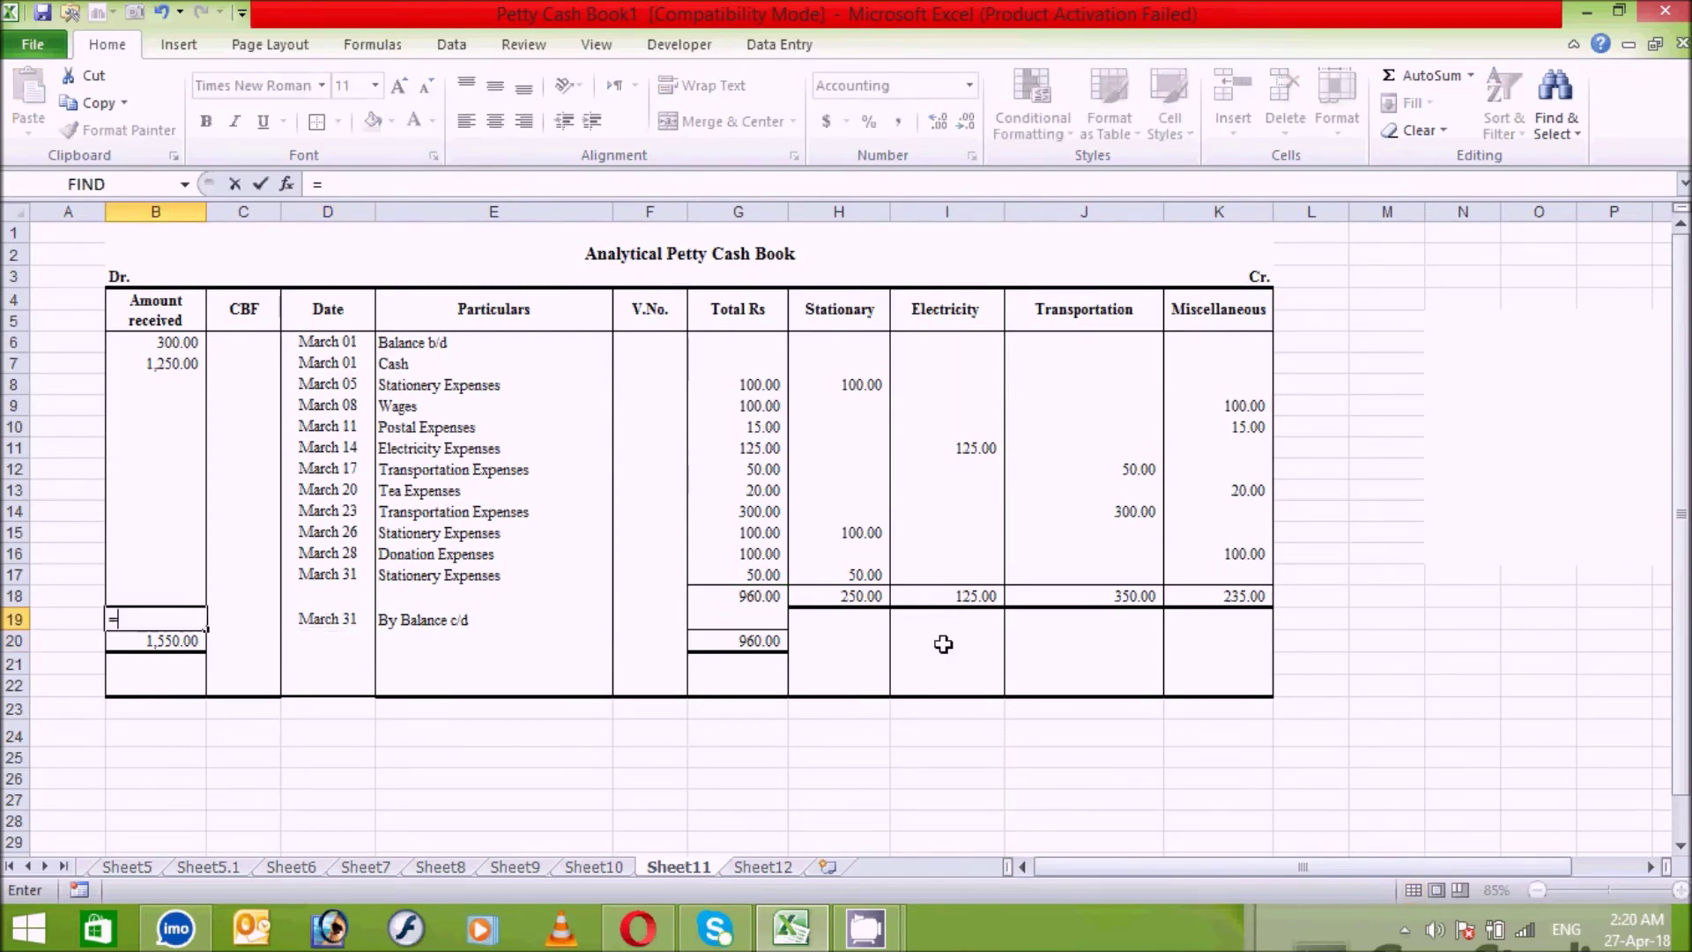
type("if")
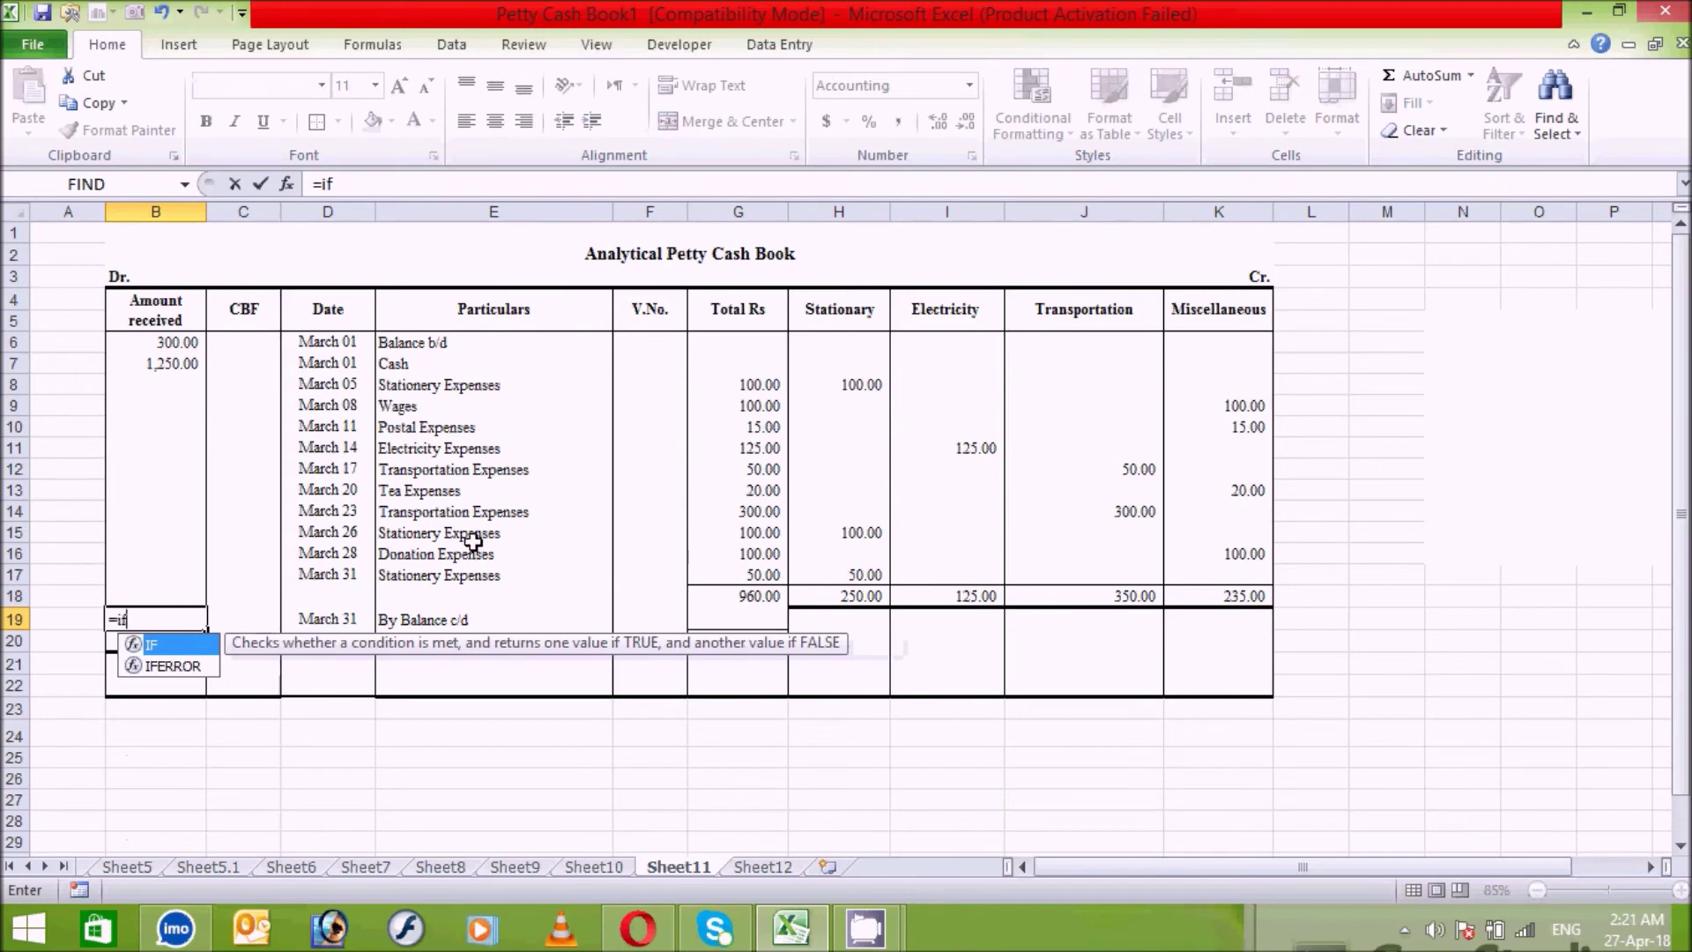
double_click(180, 653)
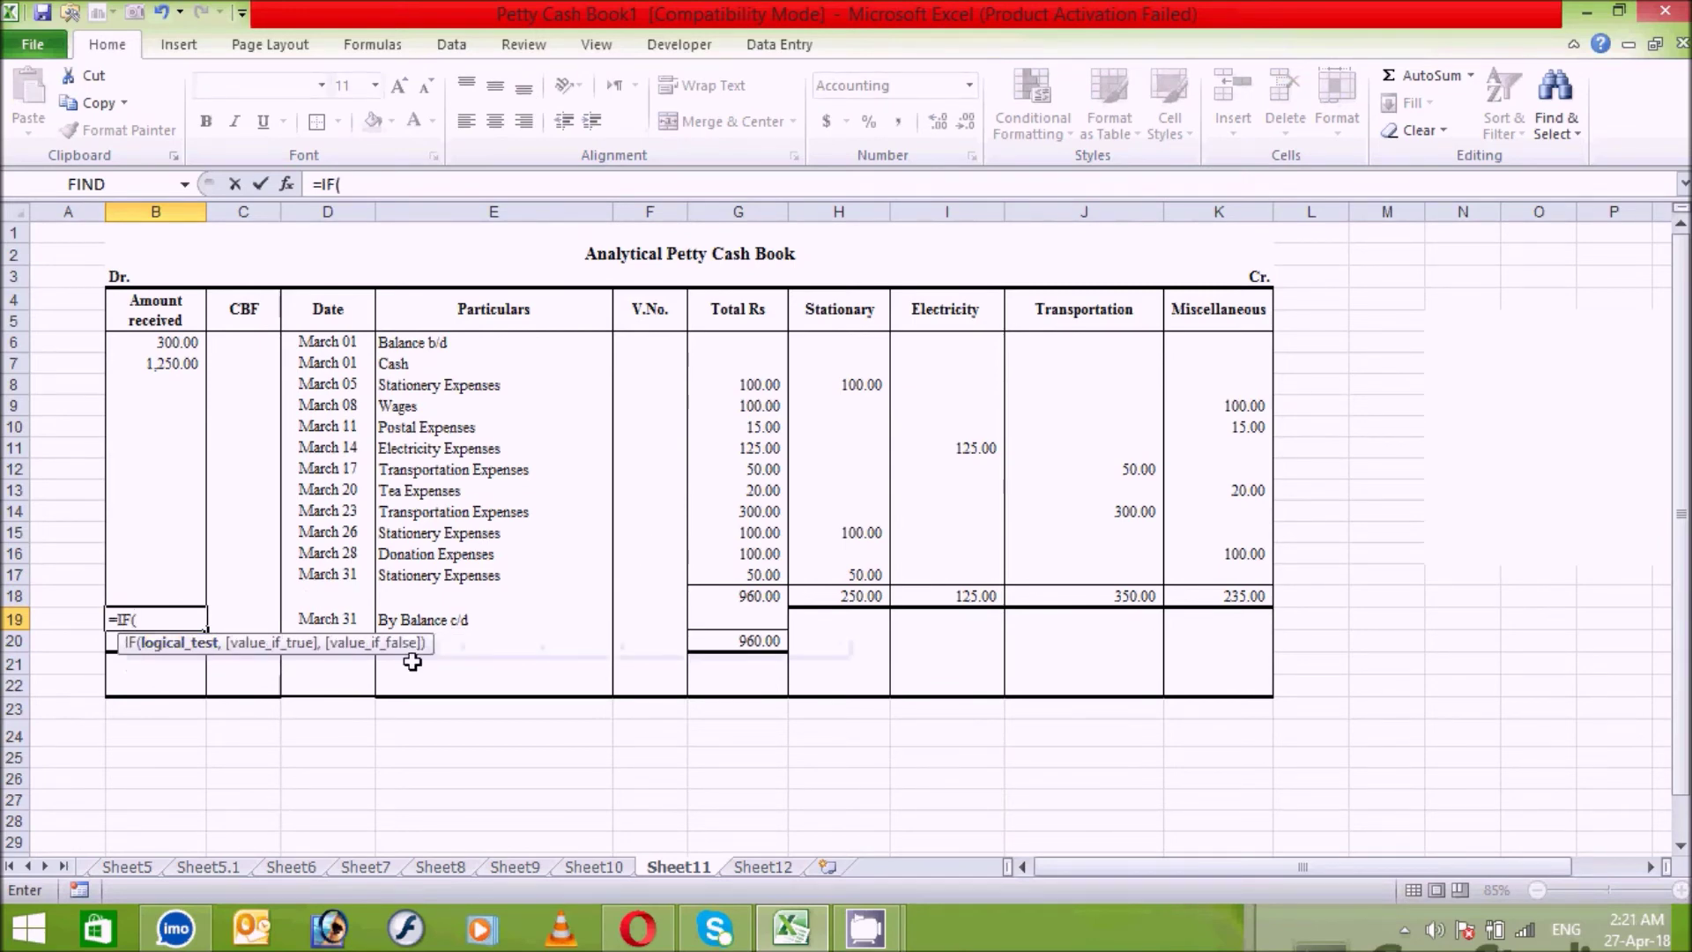
left_click(749, 597)
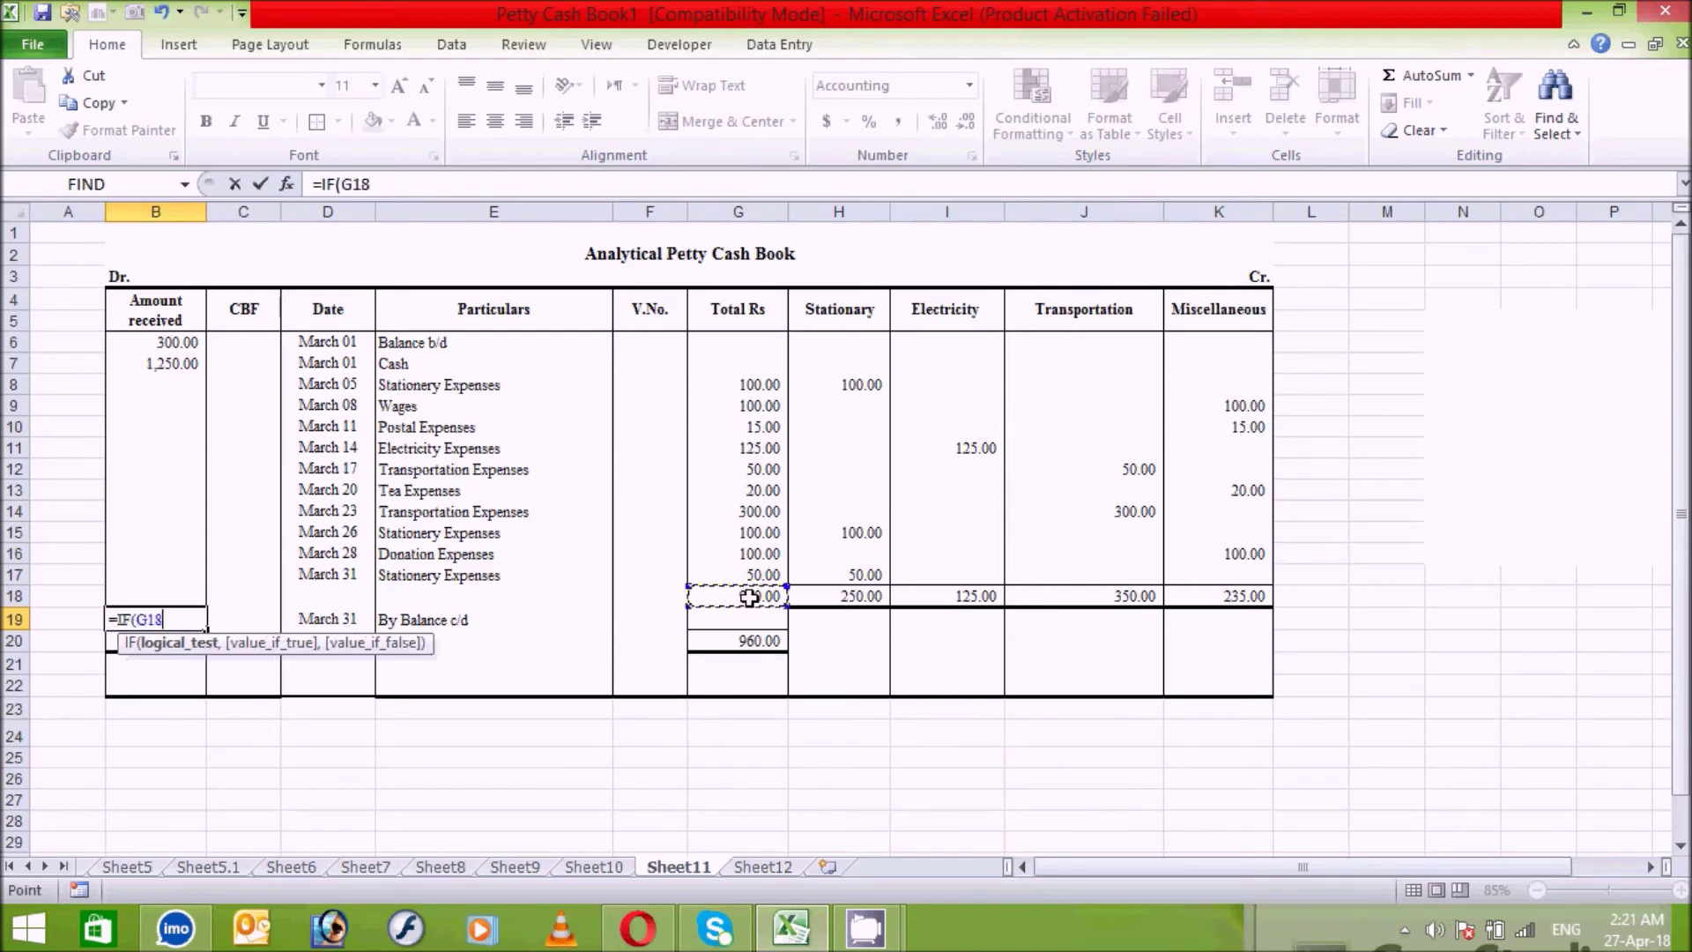
type(">sum(")
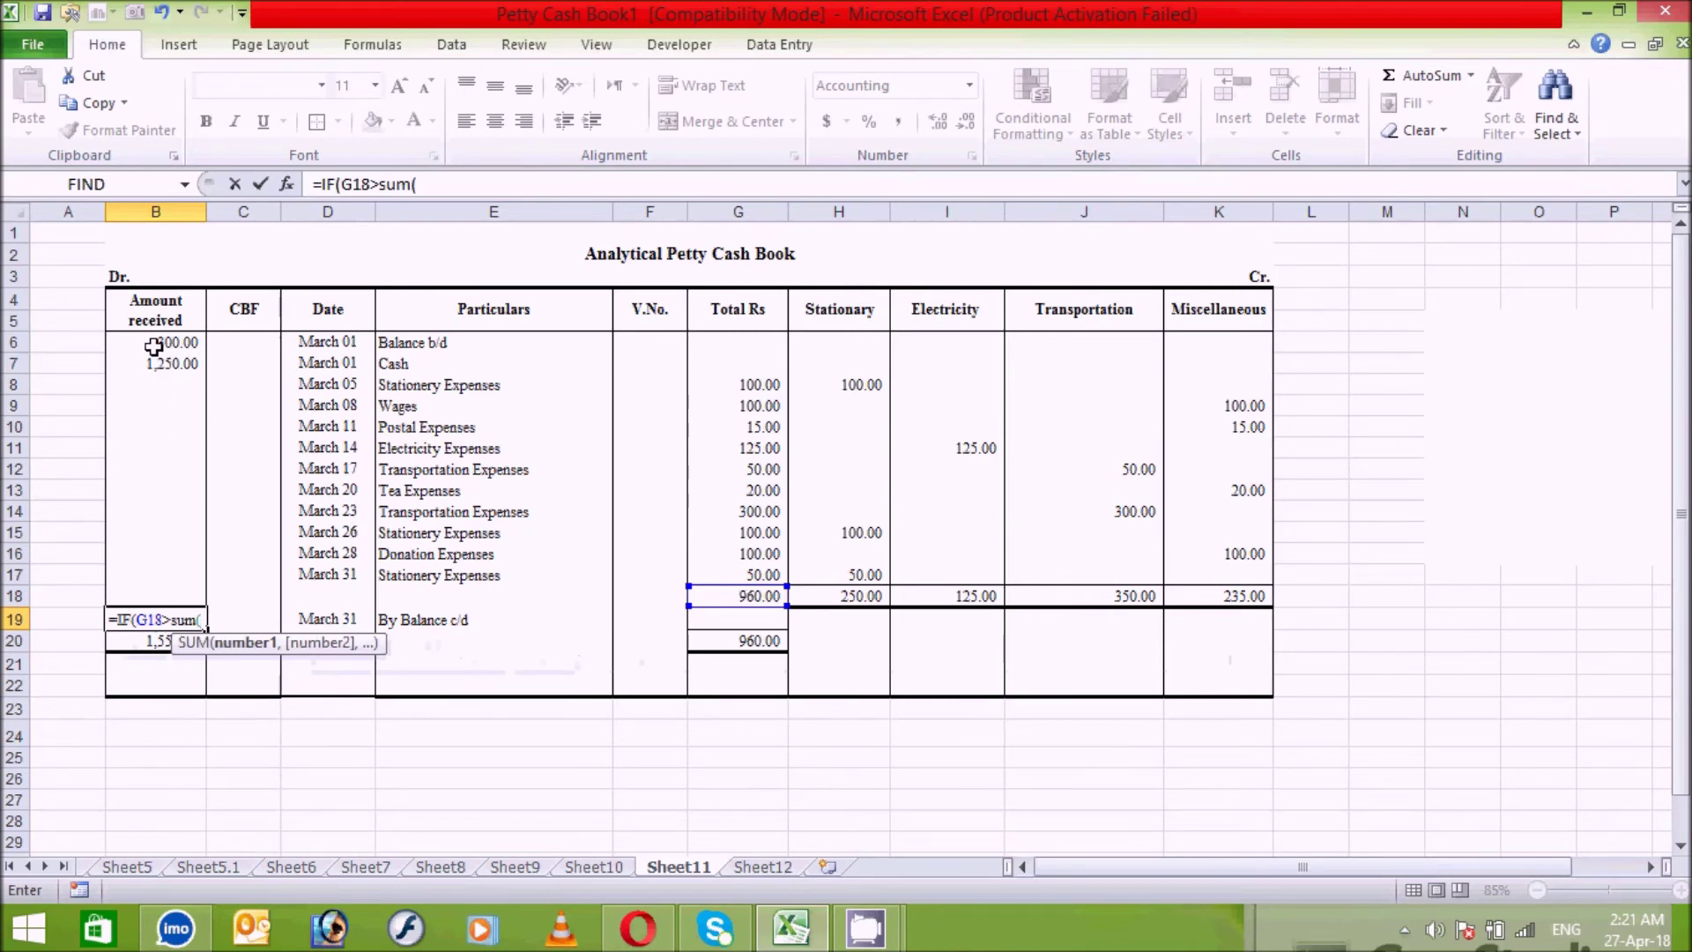
left_click_drag(161, 345, 170, 593)
type("),")
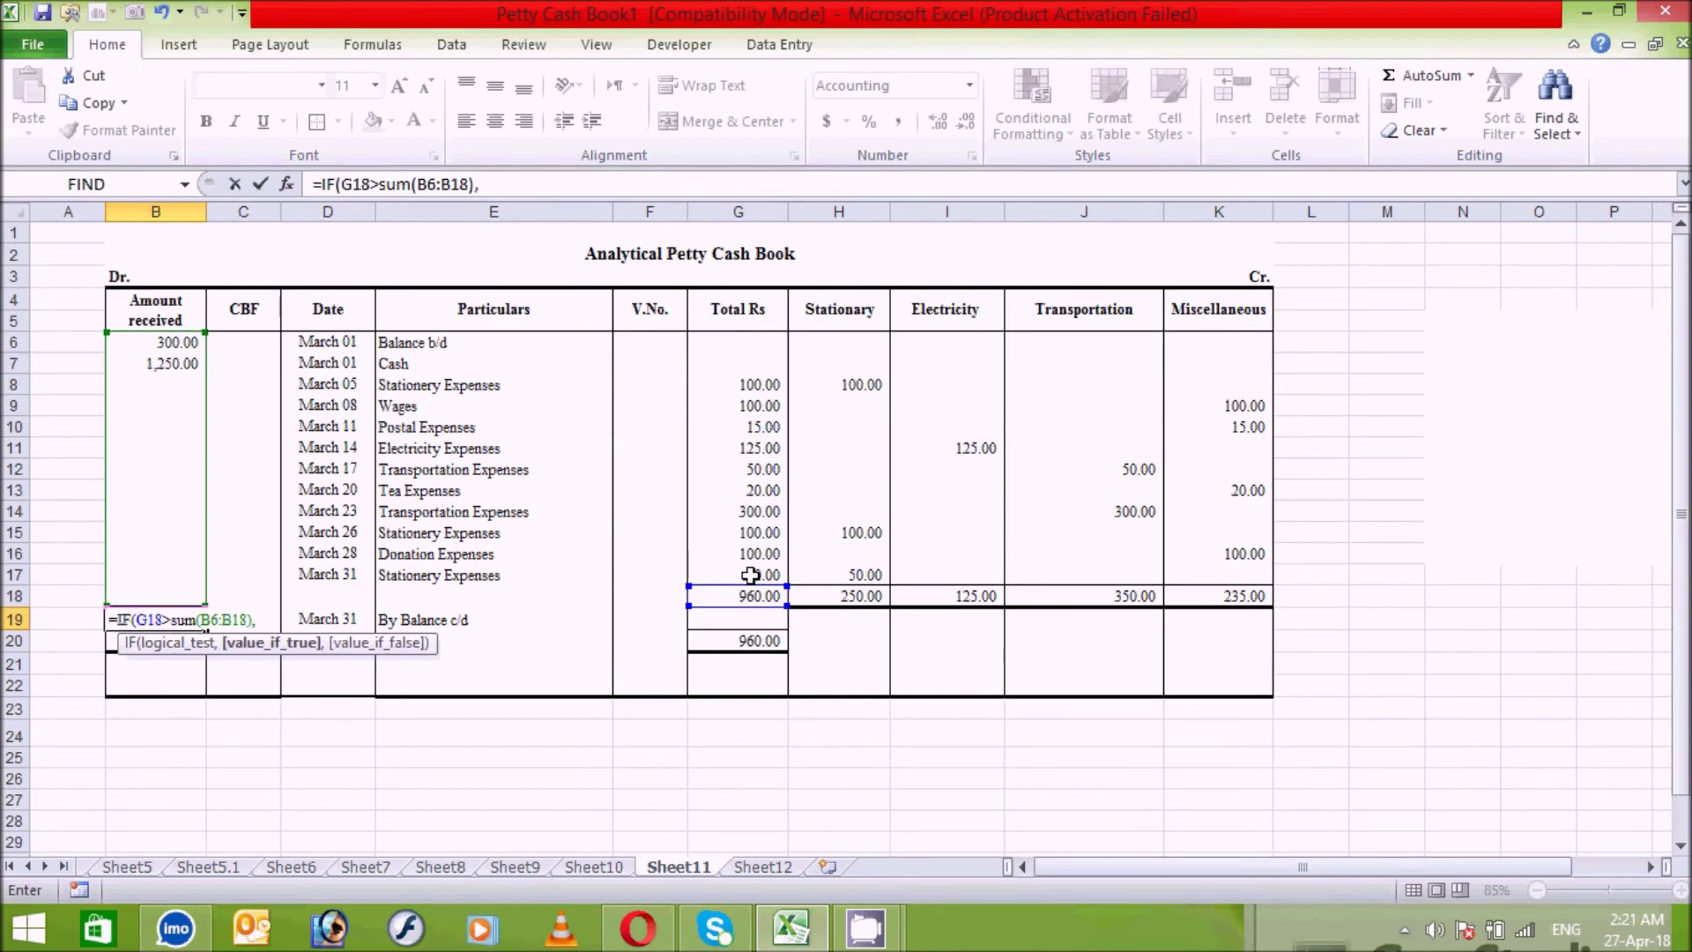
left_click(732, 597)
type("-")
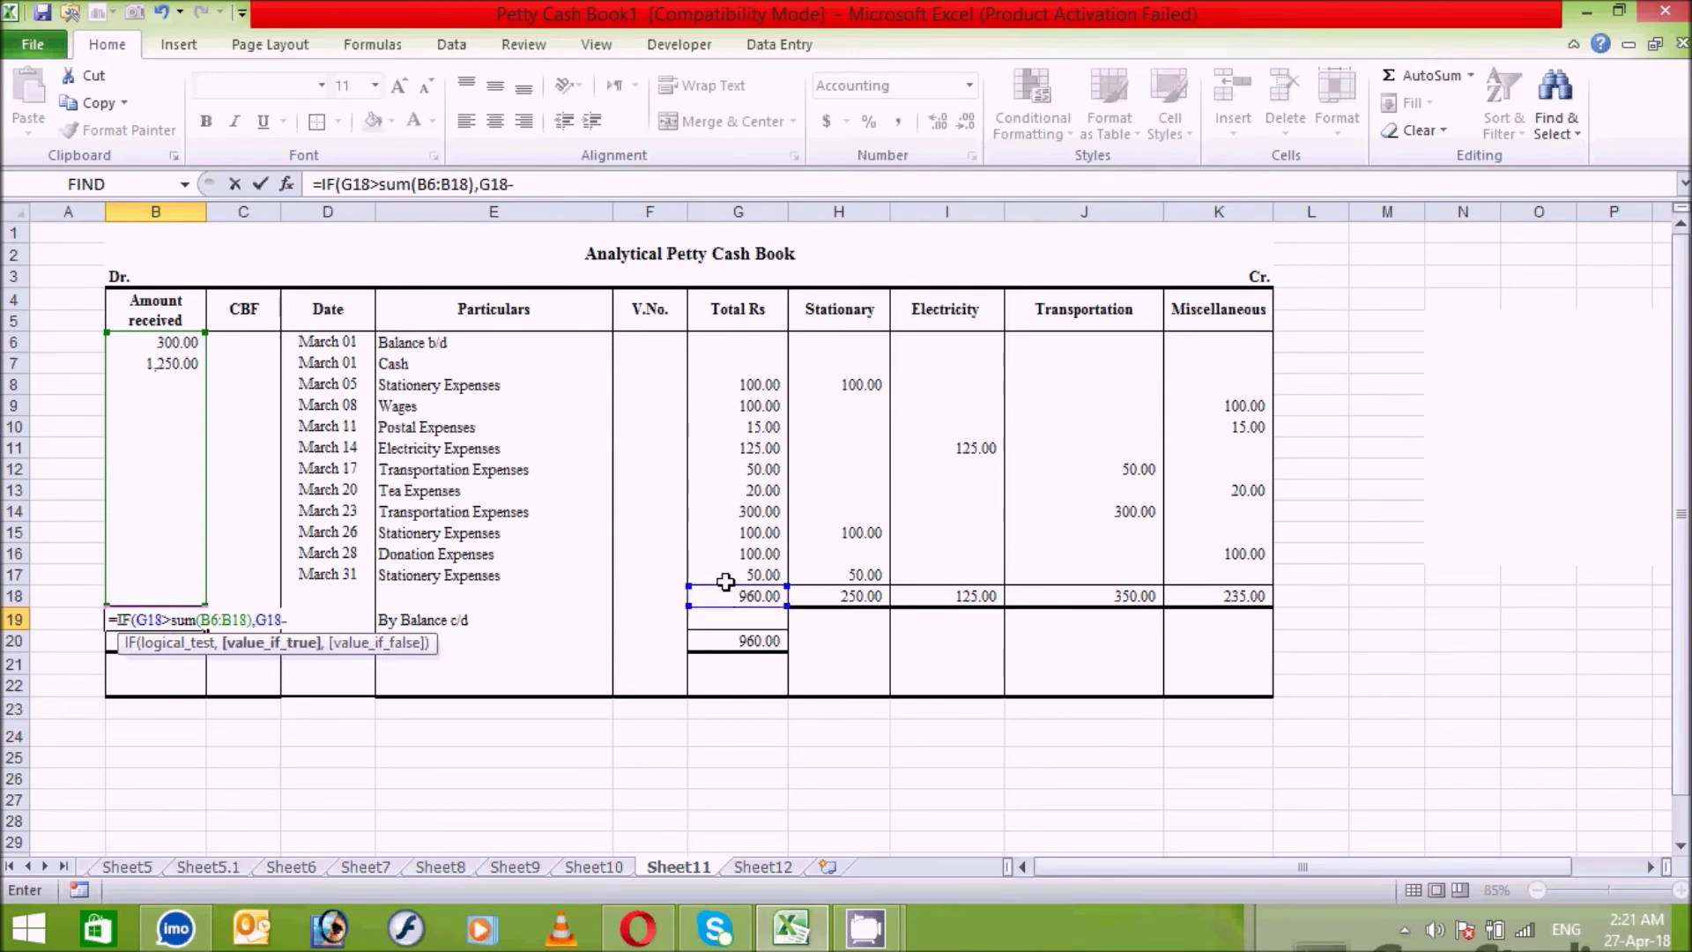
type("sum(")
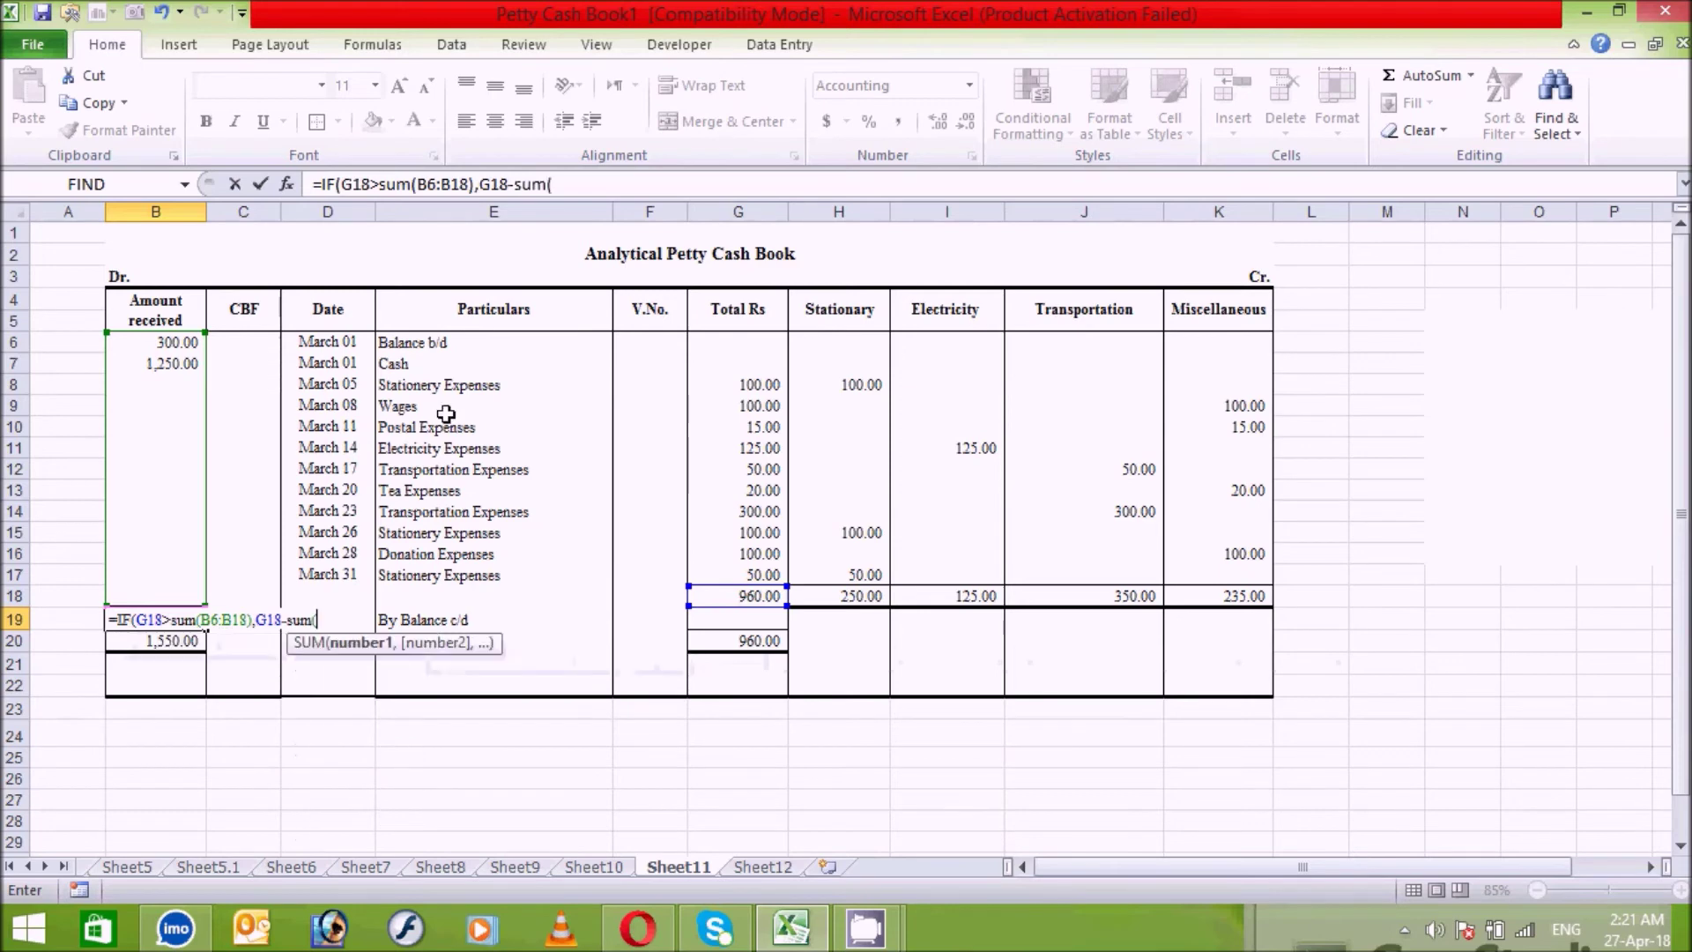
left_click(170, 343)
left_click_drag(170, 344, 176, 598)
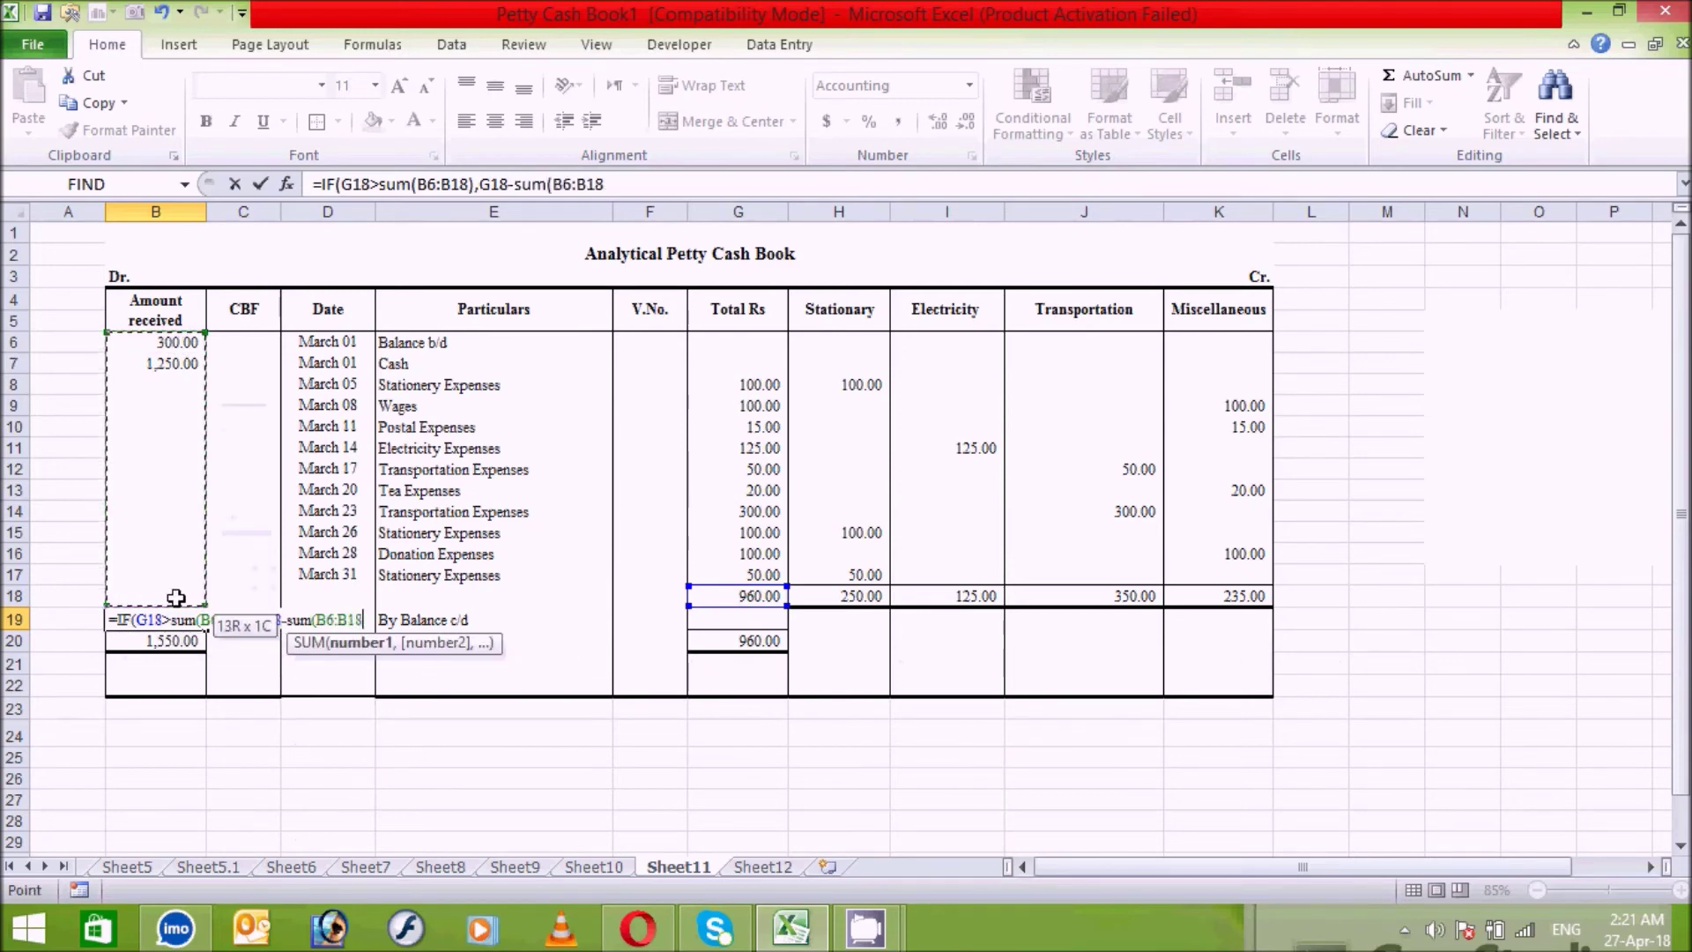
type(")")
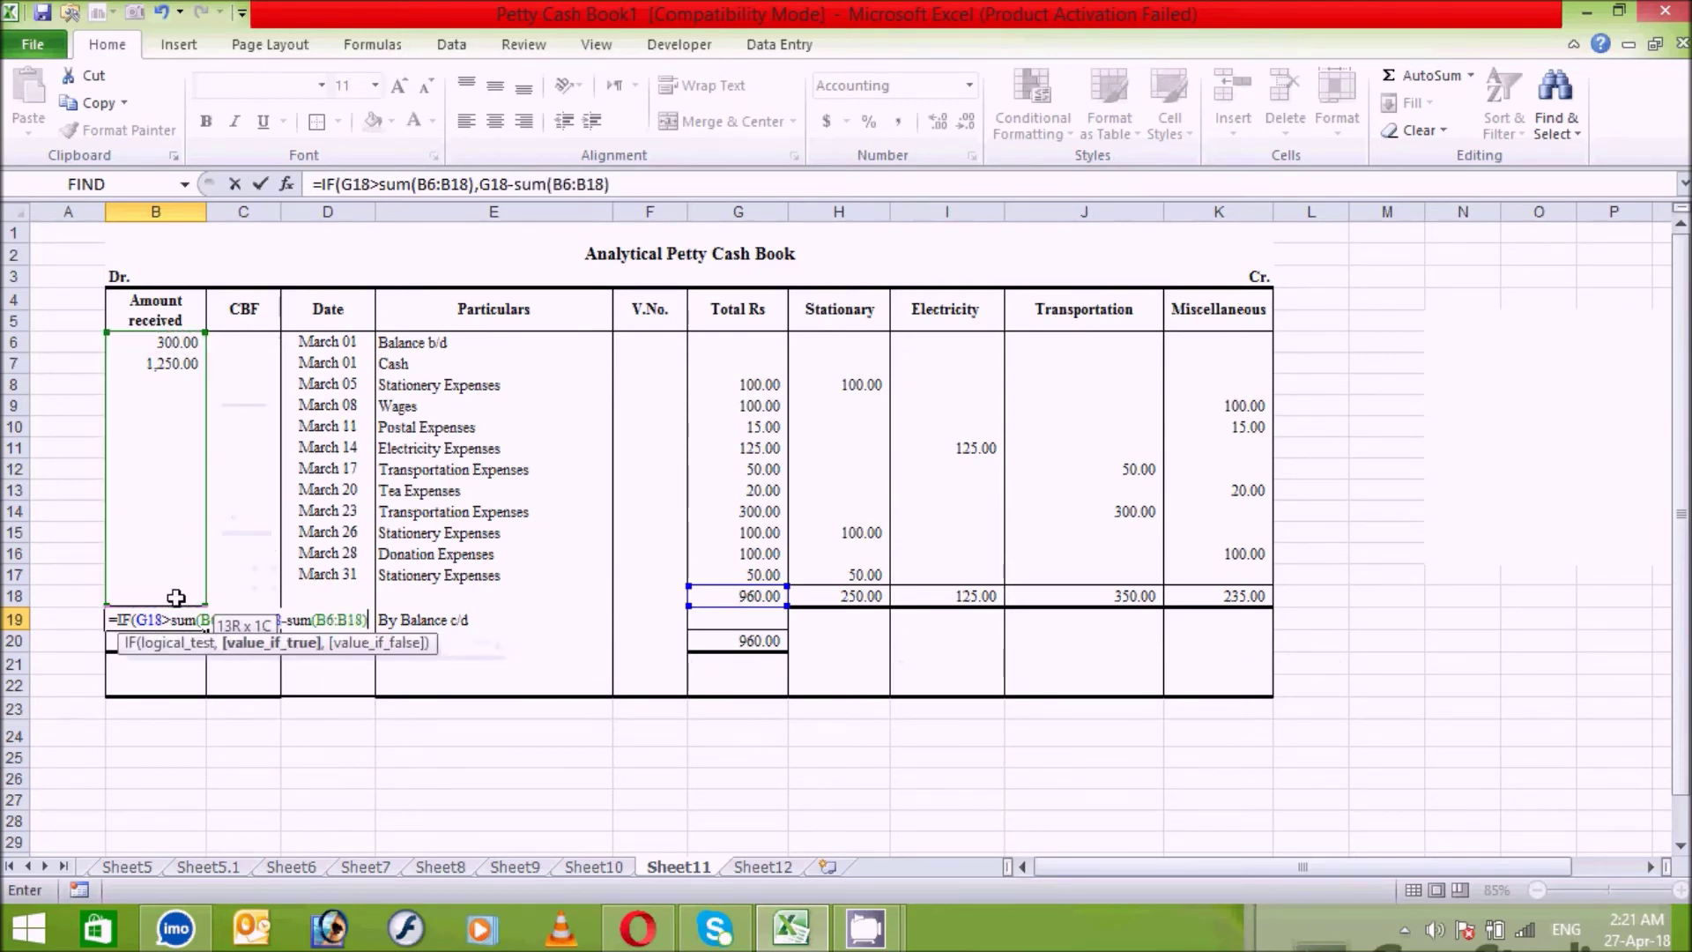
type(",")
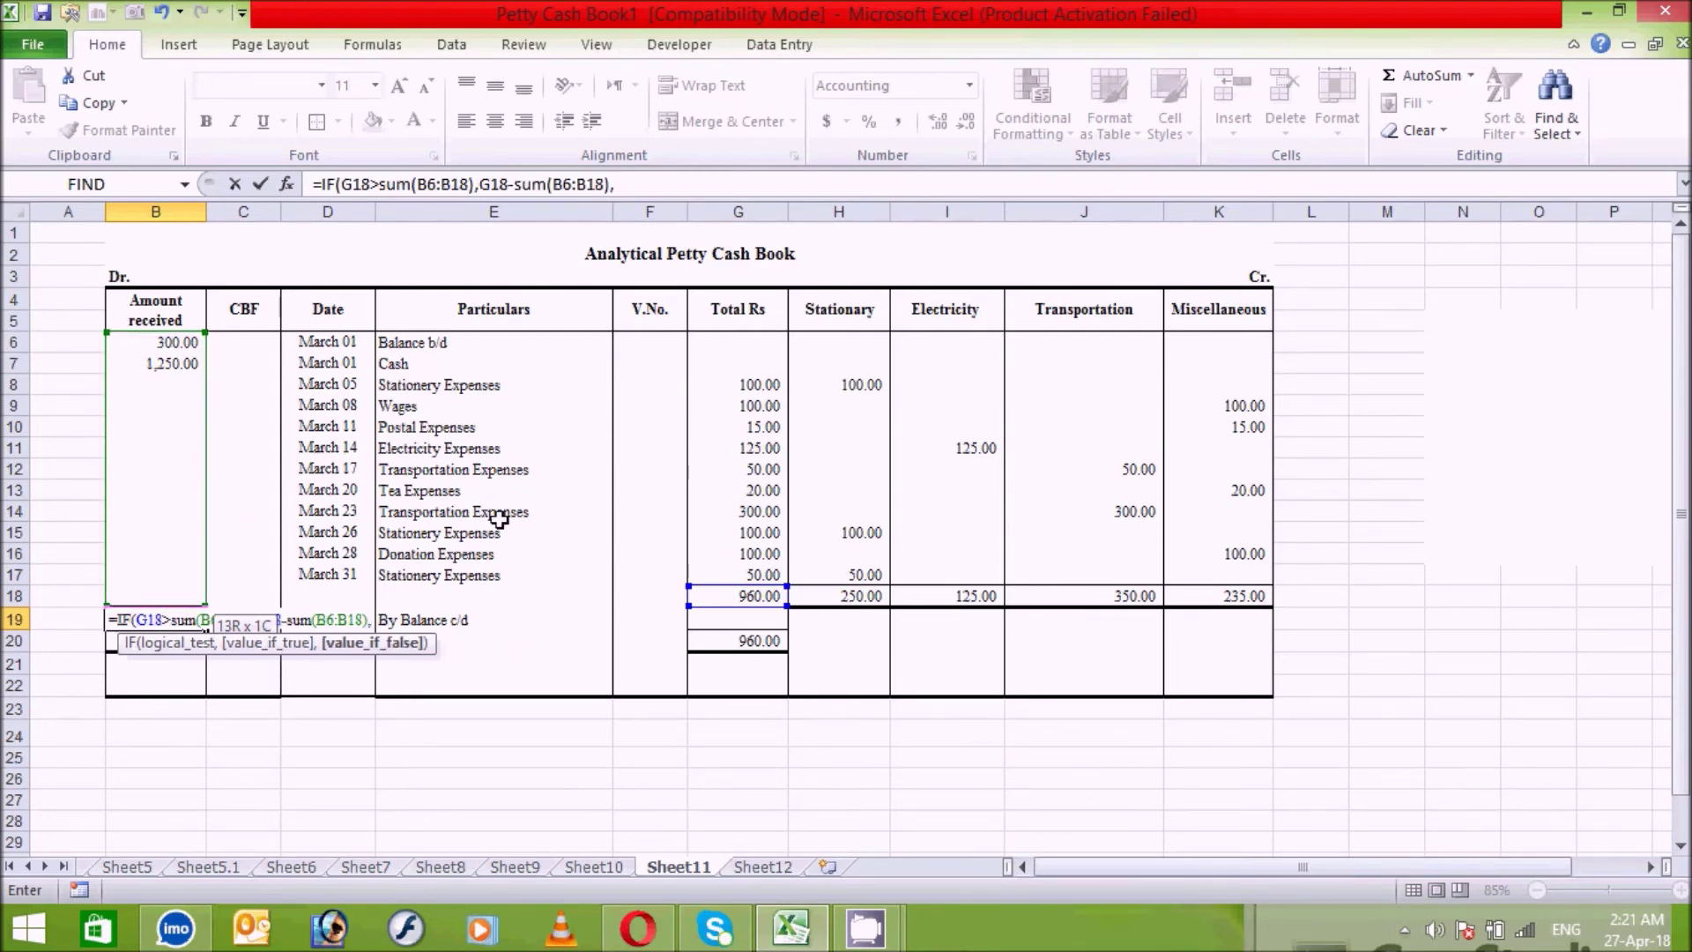
type("0)")
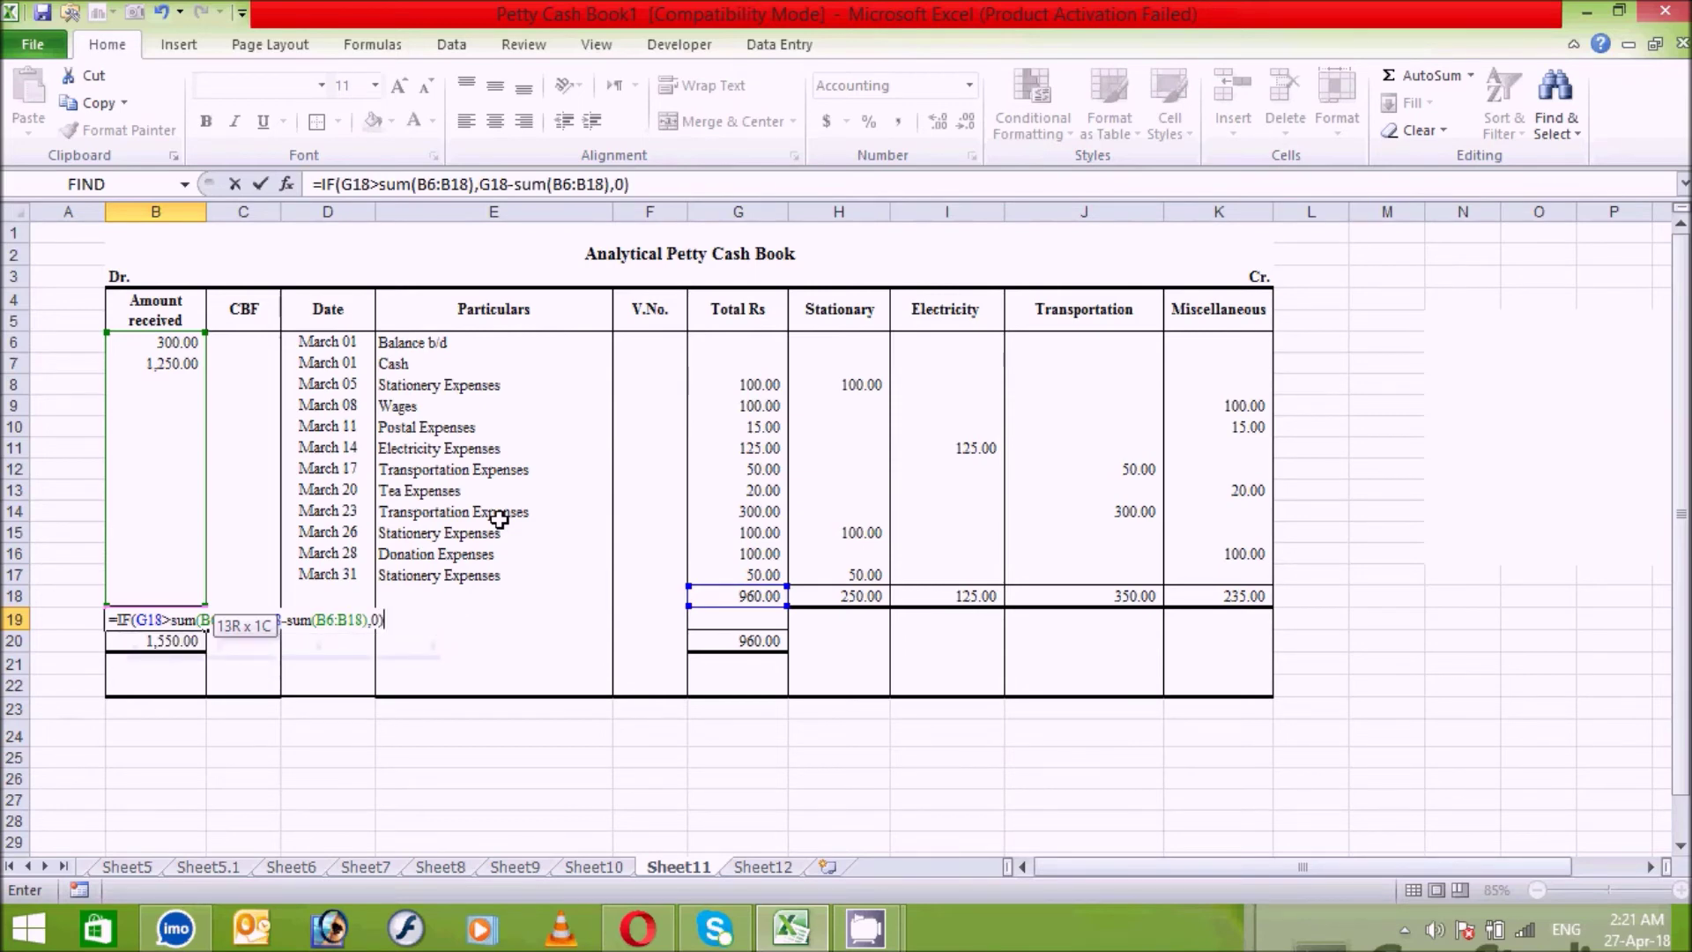
key("Return")
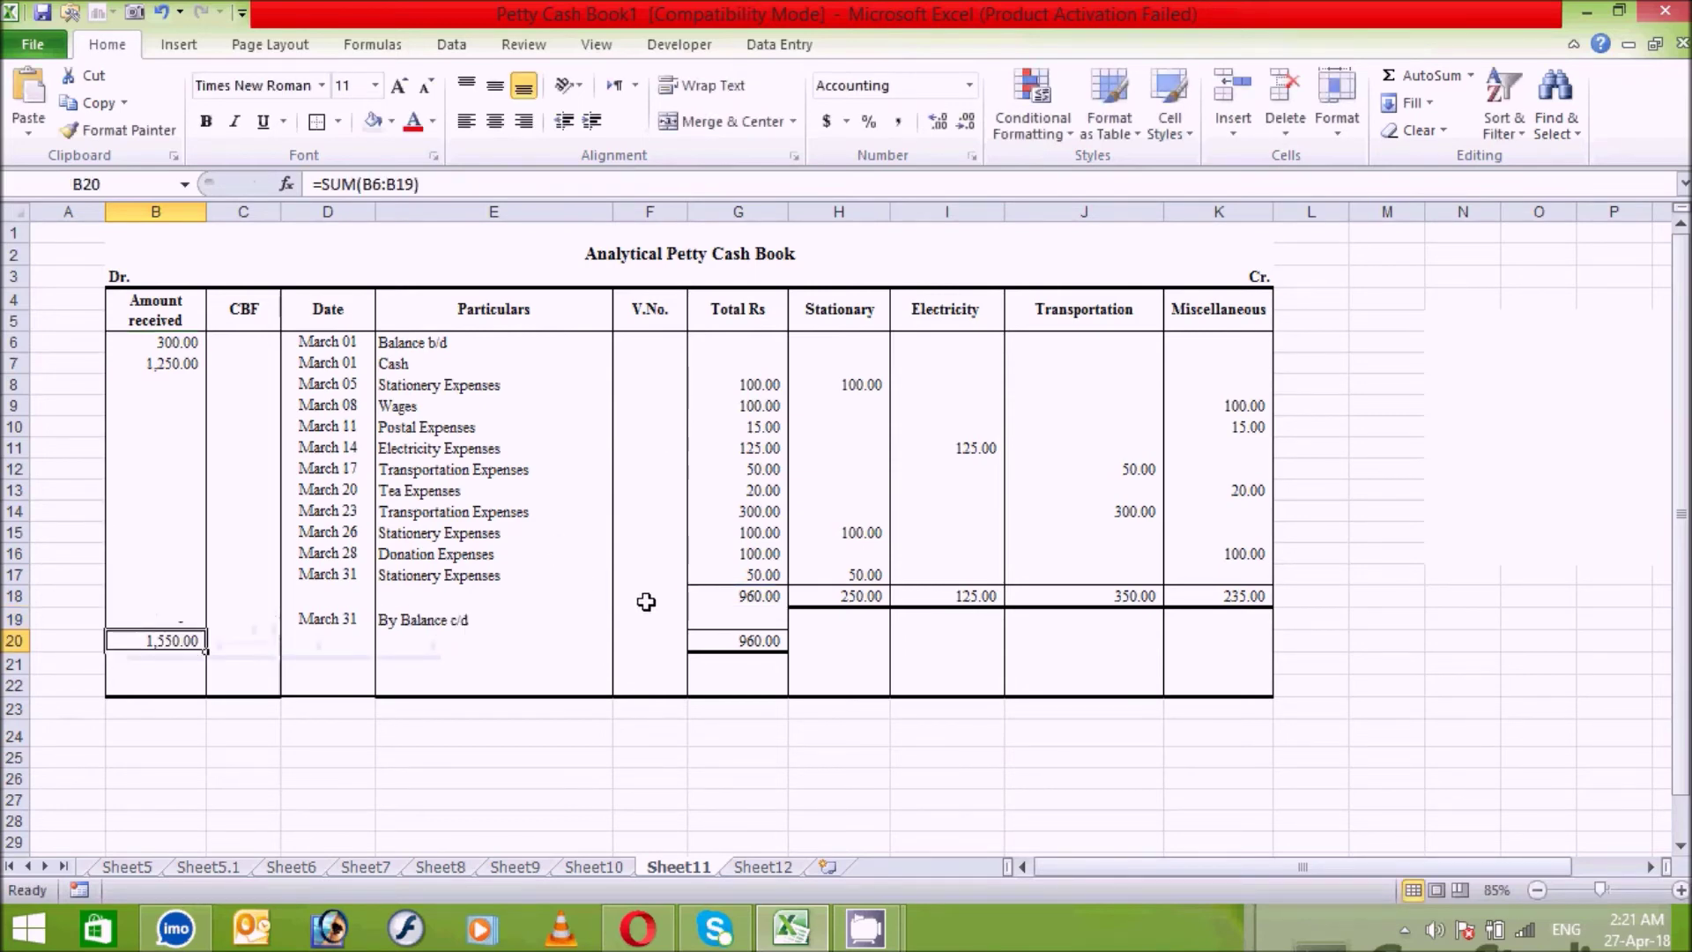
Step: Enter the closing balance formula =IF(B20>G18,B20-G18,0) in G19 of the Total Rs column
left_click(719, 609)
type("=")
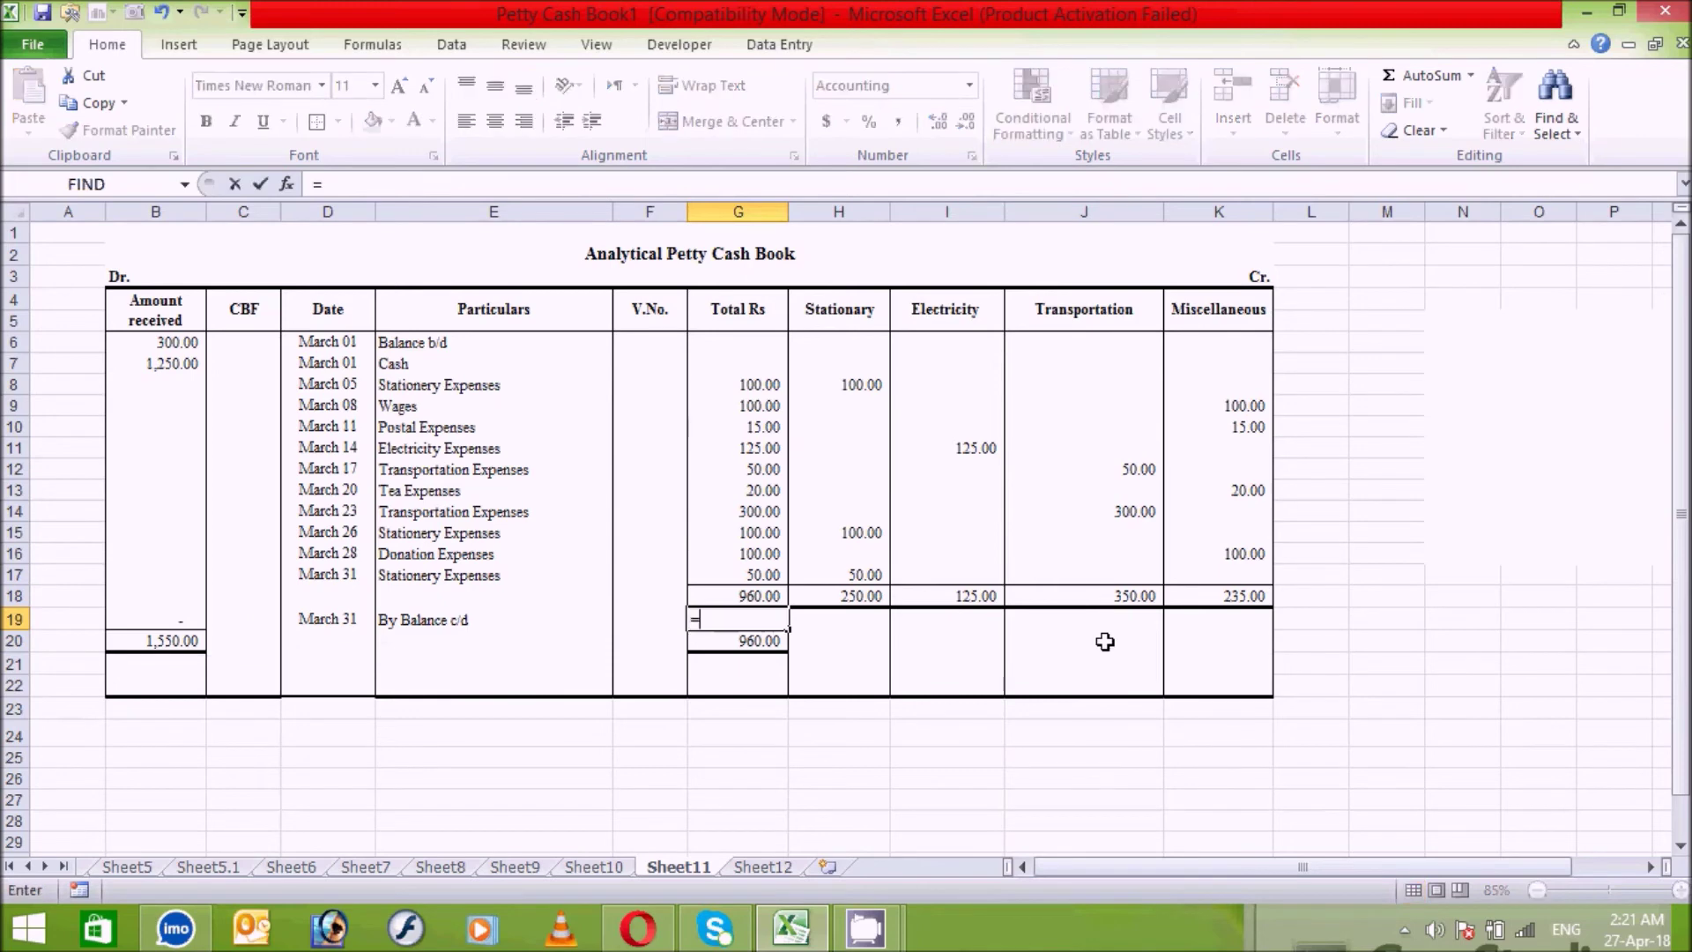
type("if")
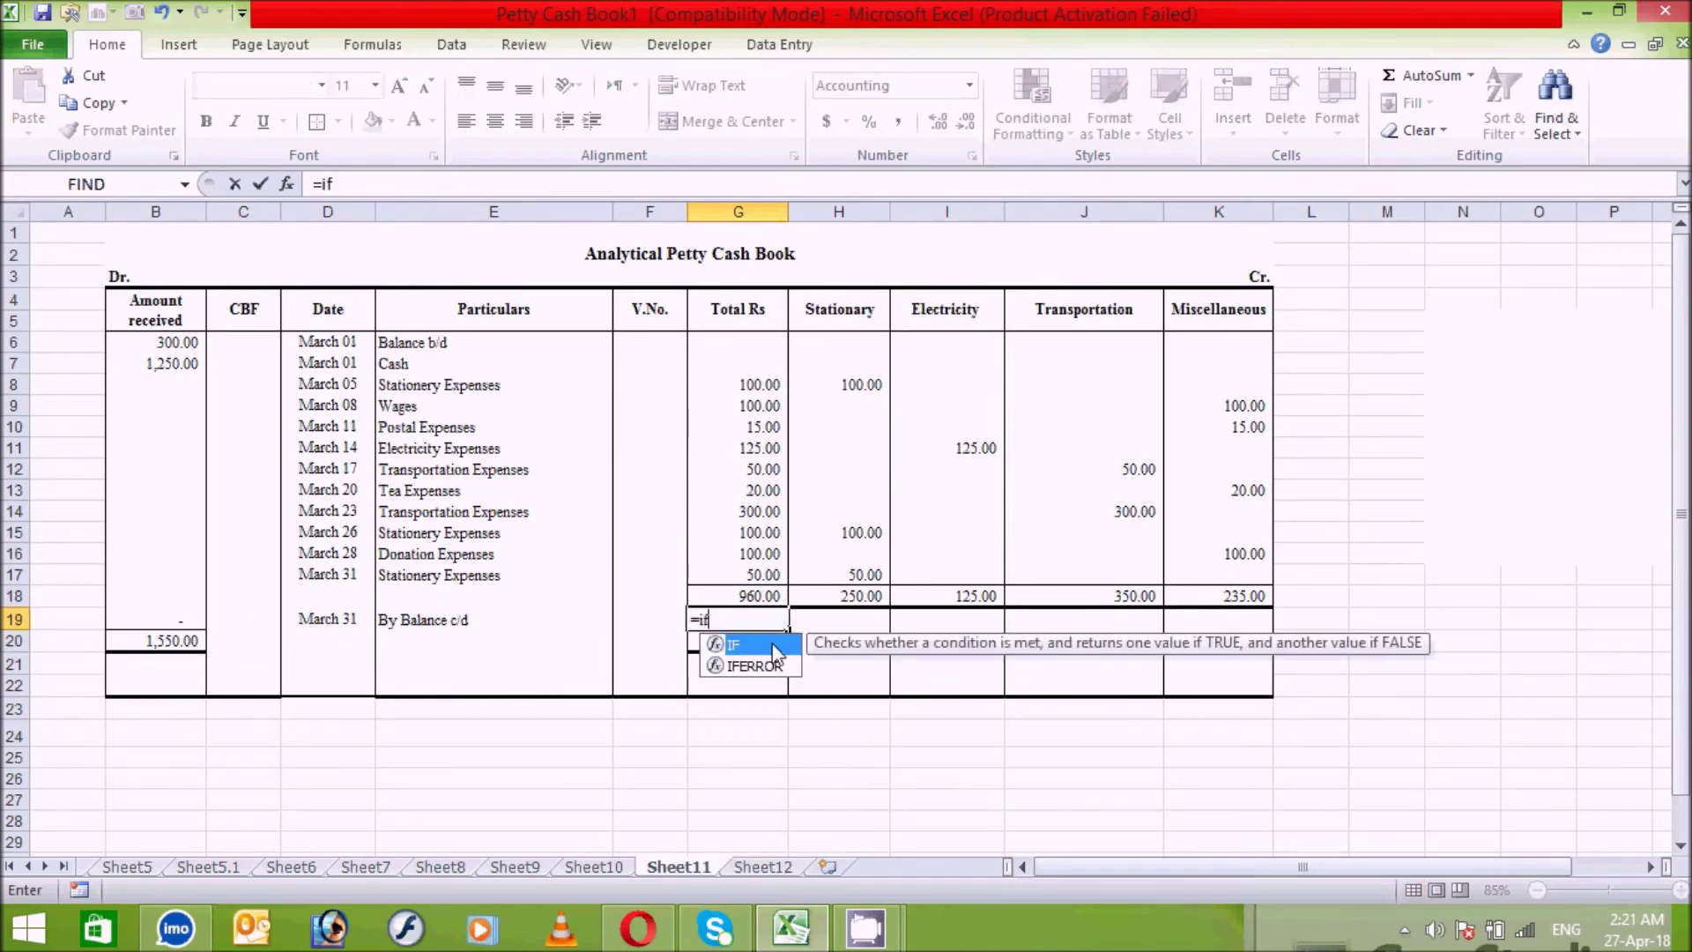
double_click(748, 643)
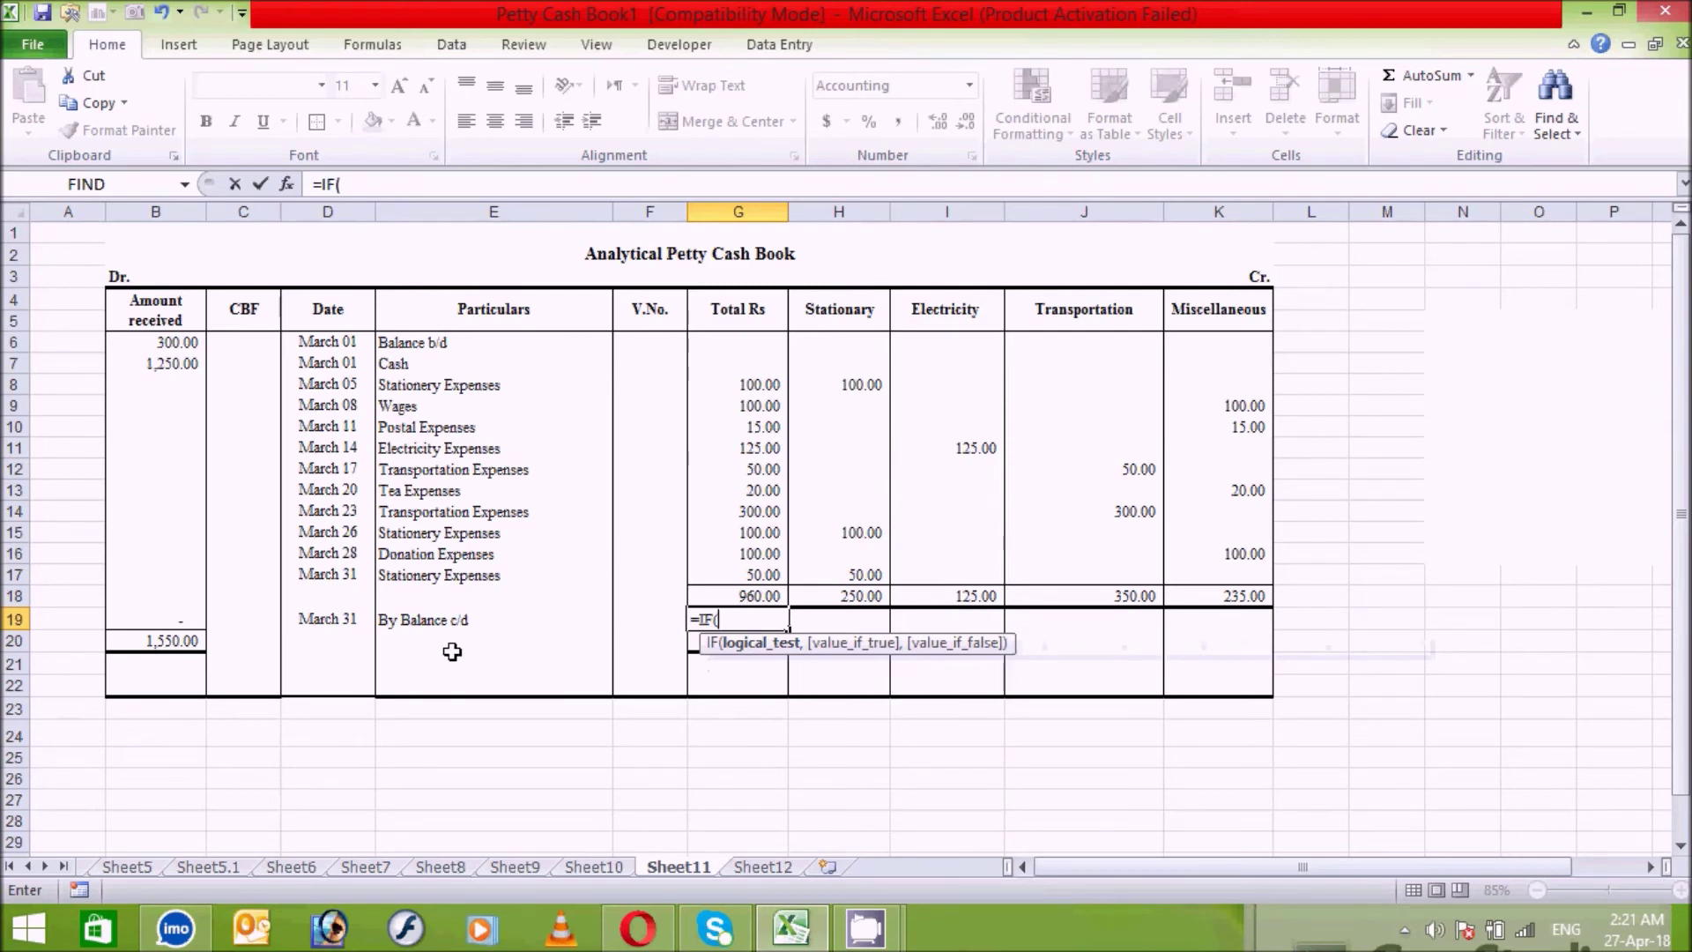
left_click(154, 643)
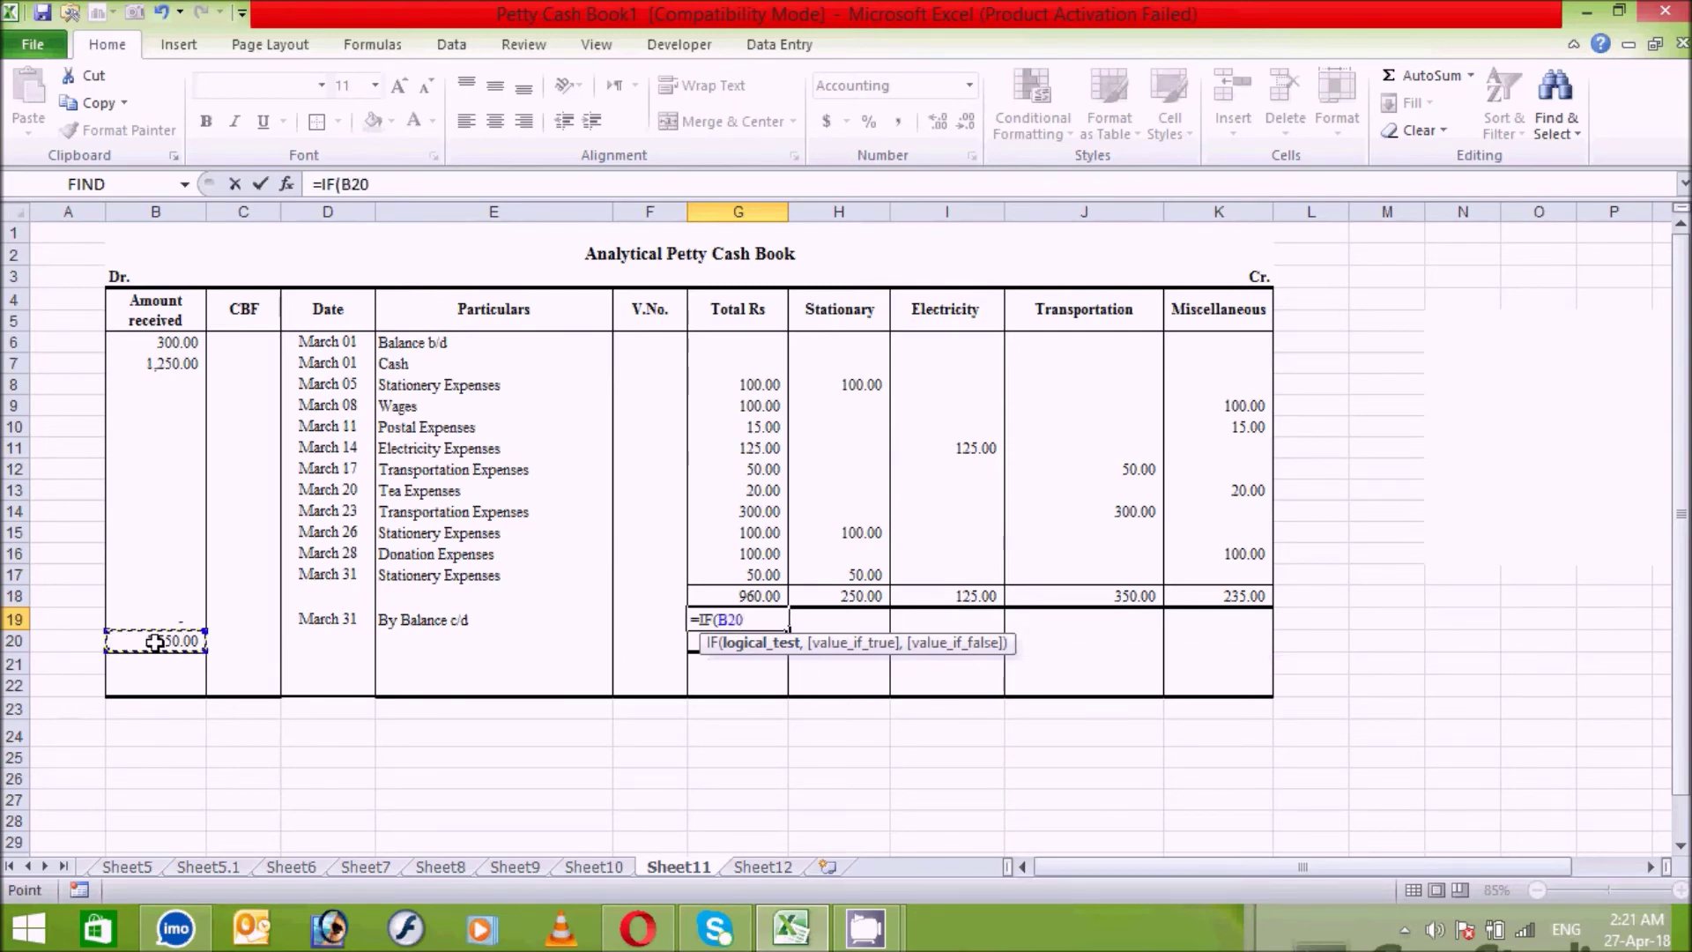
type(">")
left_click(762, 592)
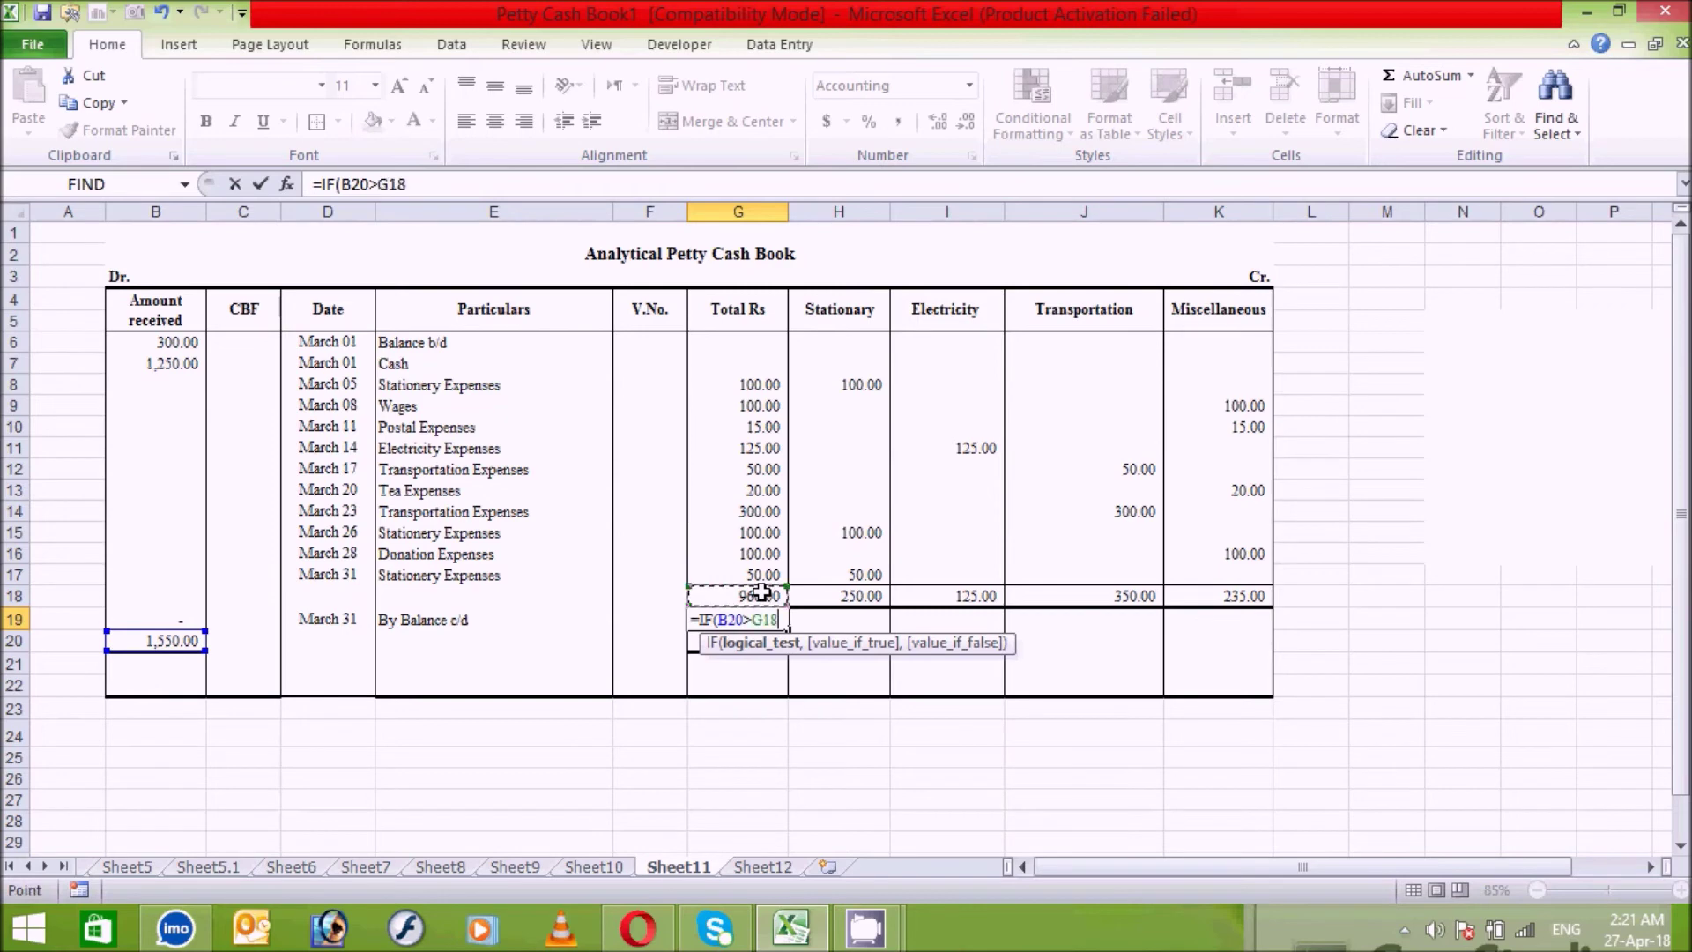
type(",")
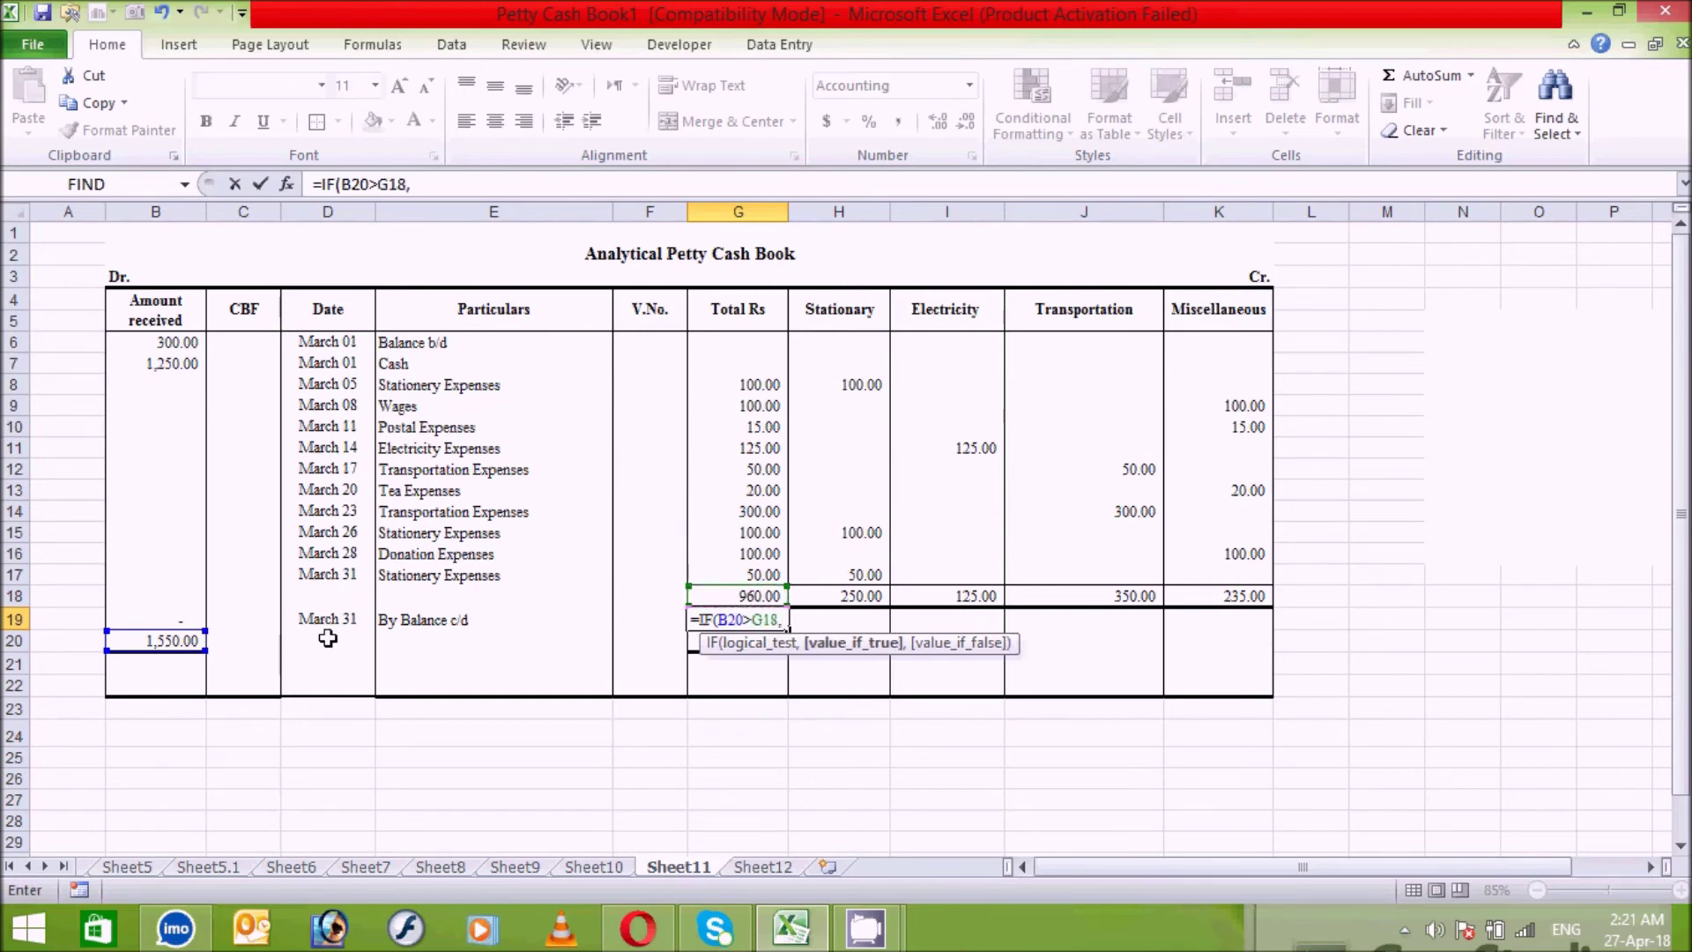
left_click(179, 645)
type("-")
left_click(745, 596)
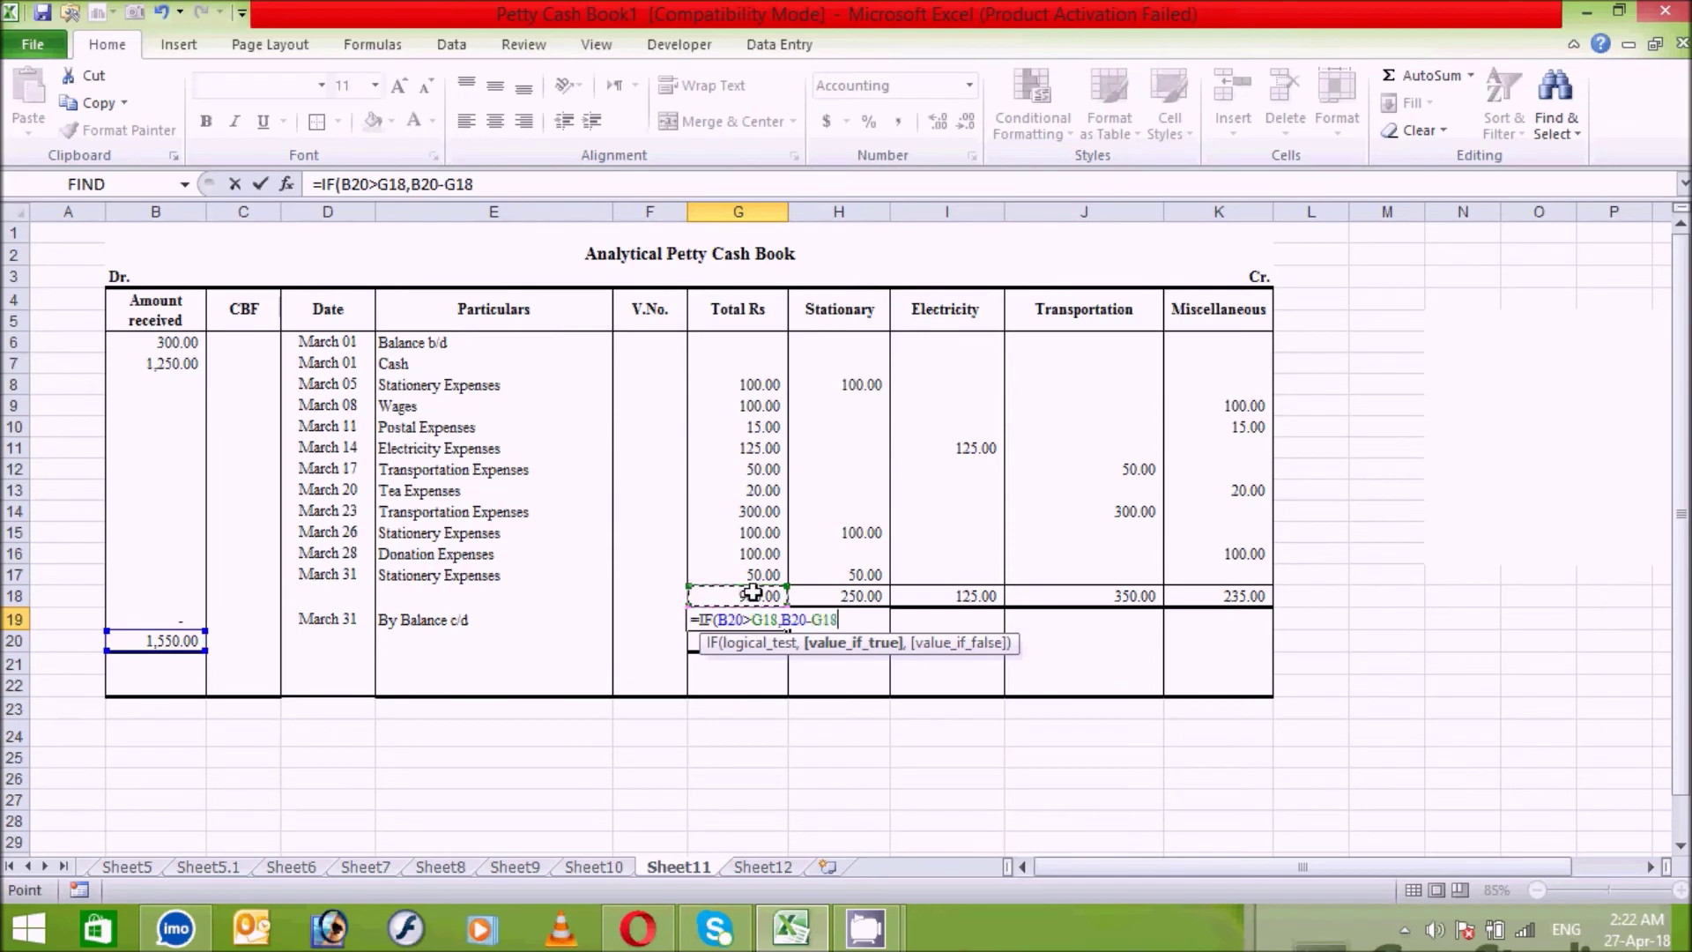
type(",")
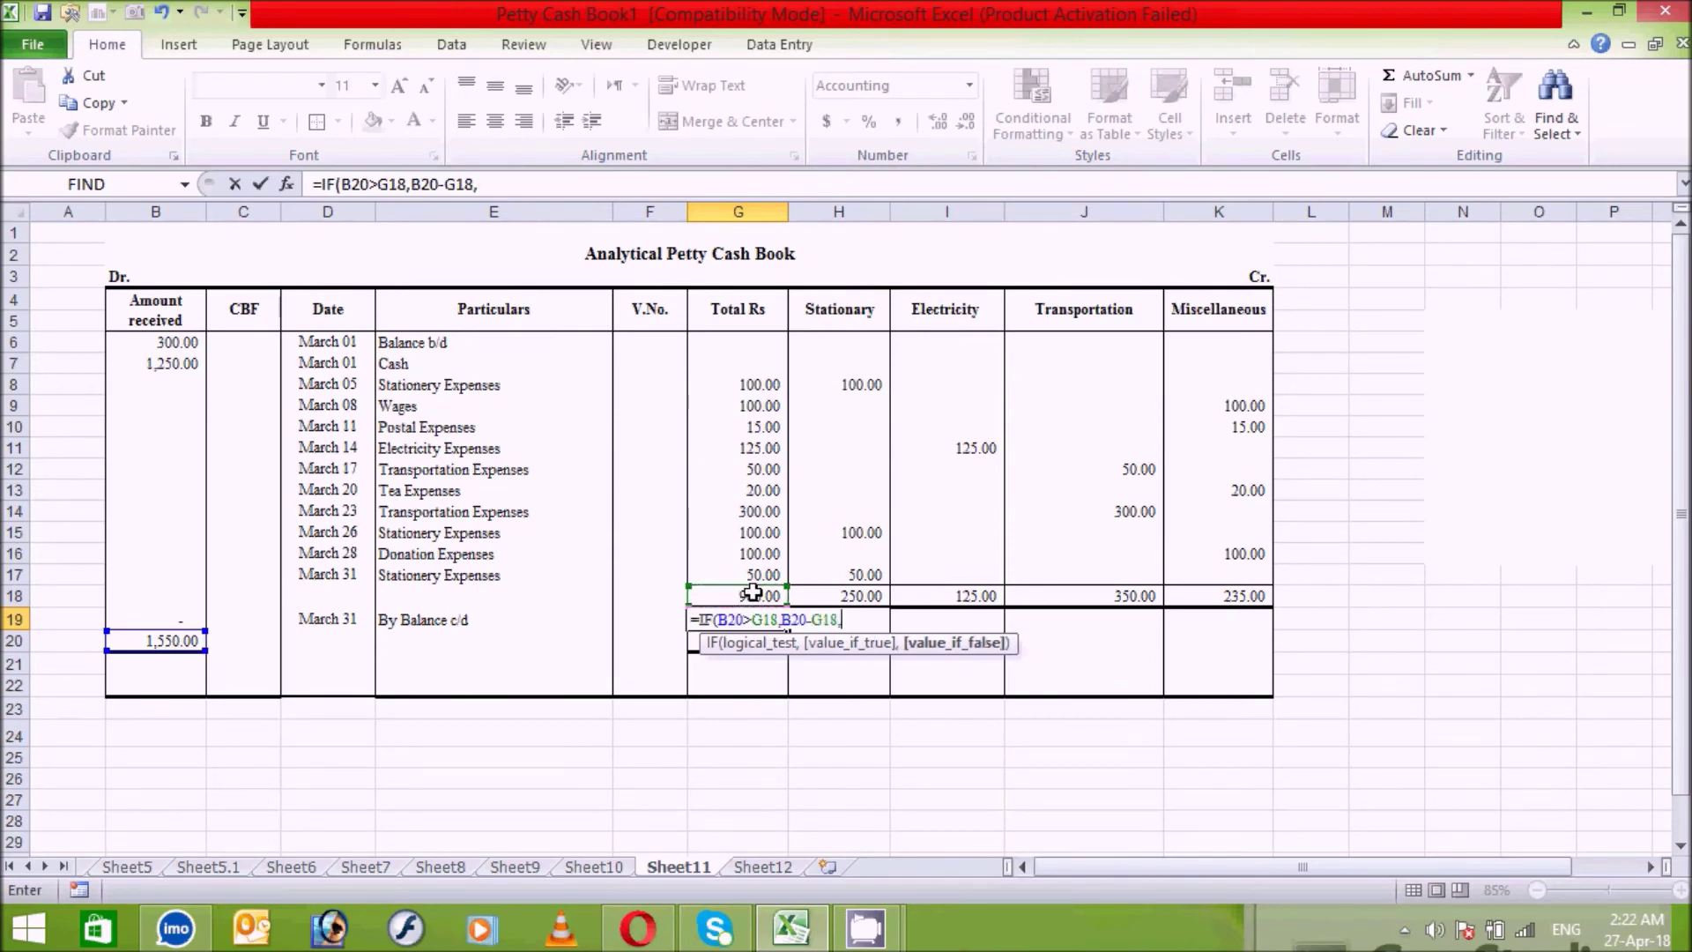
type("0)")
key("Return")
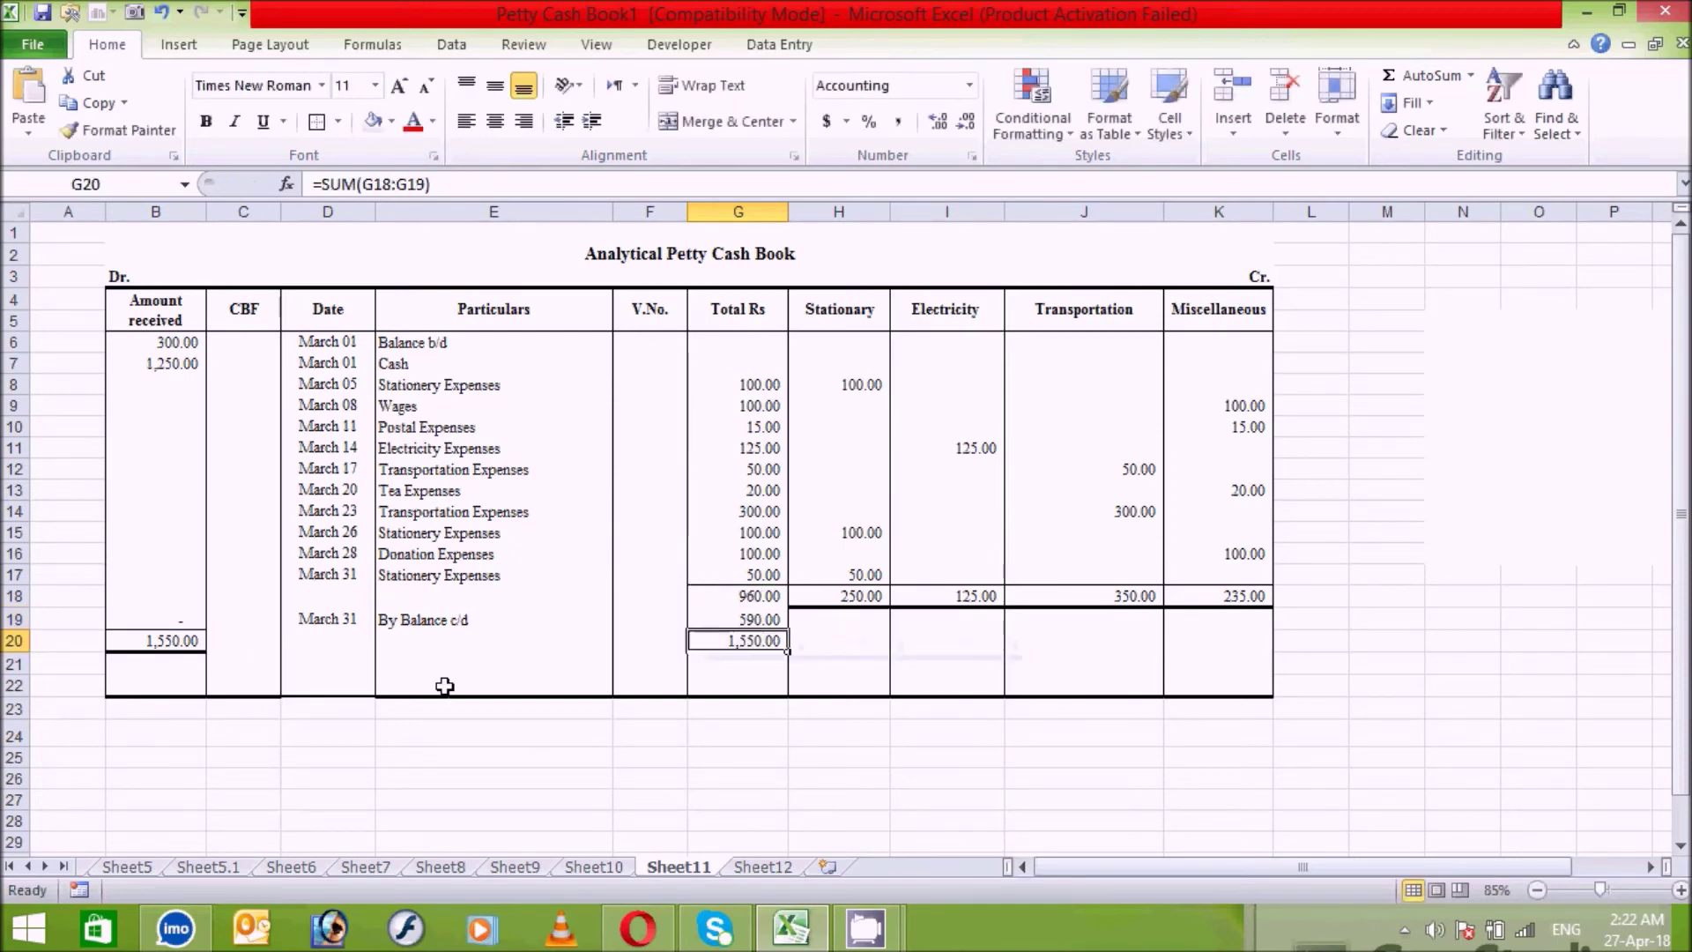
Step: Enter the formula =IF(E19="By Balance c/d",G19,"") in B21 to bring the closing balance down in the Amount received column
left_click(187, 662)
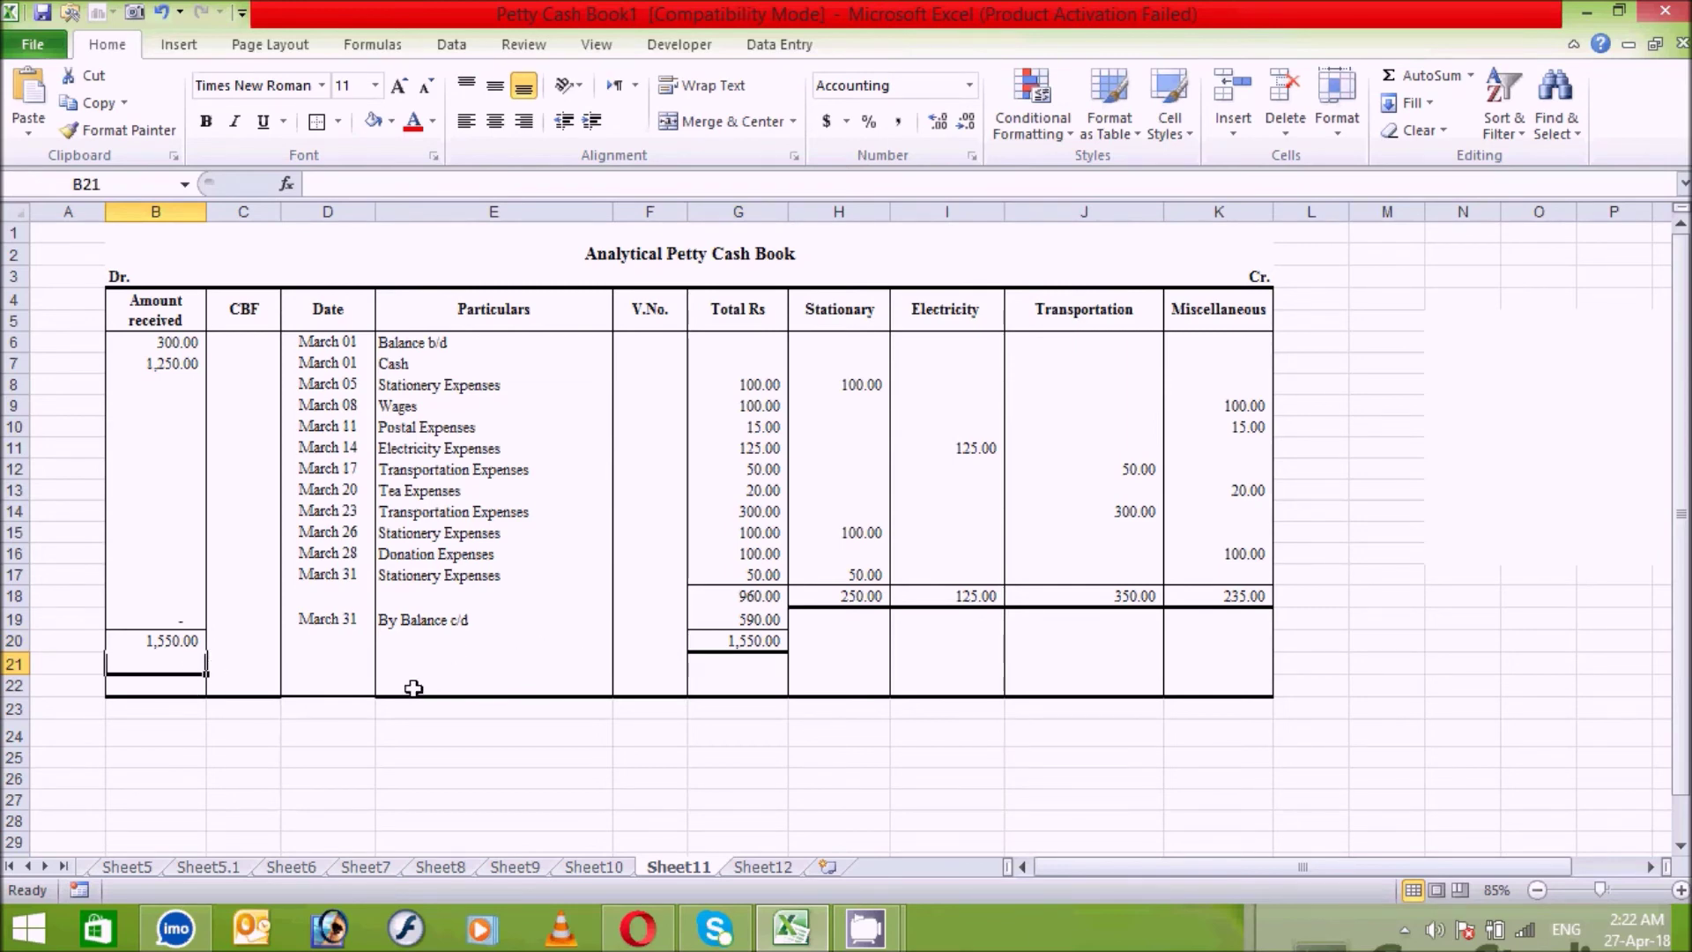
type("=")
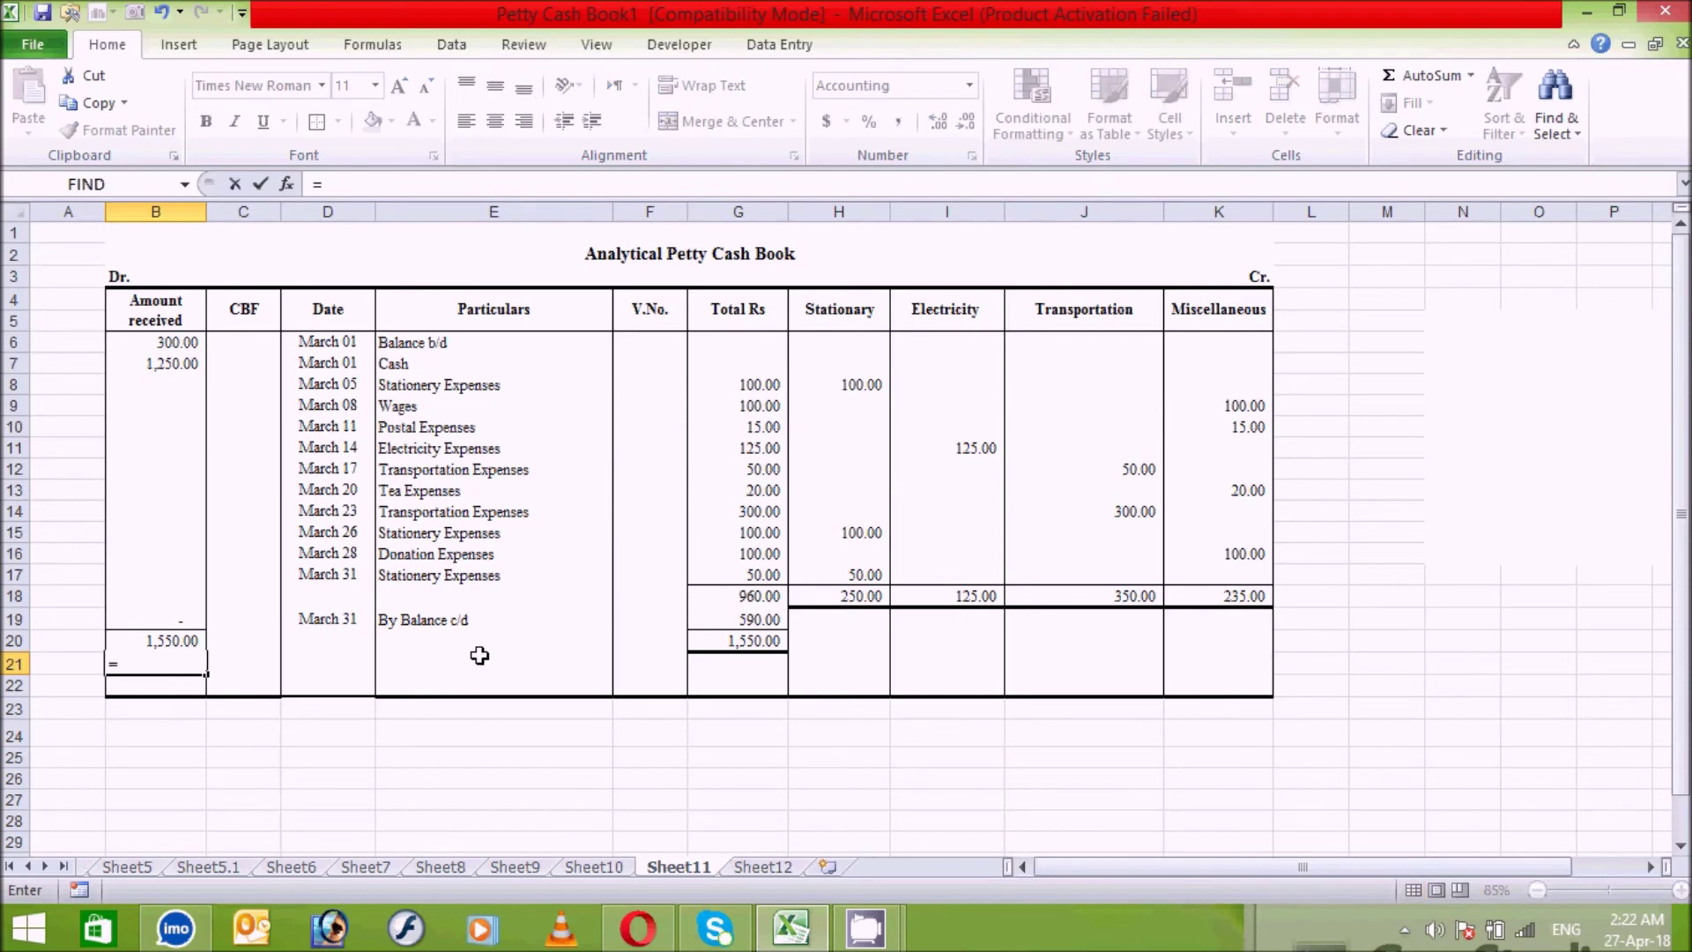
type("if")
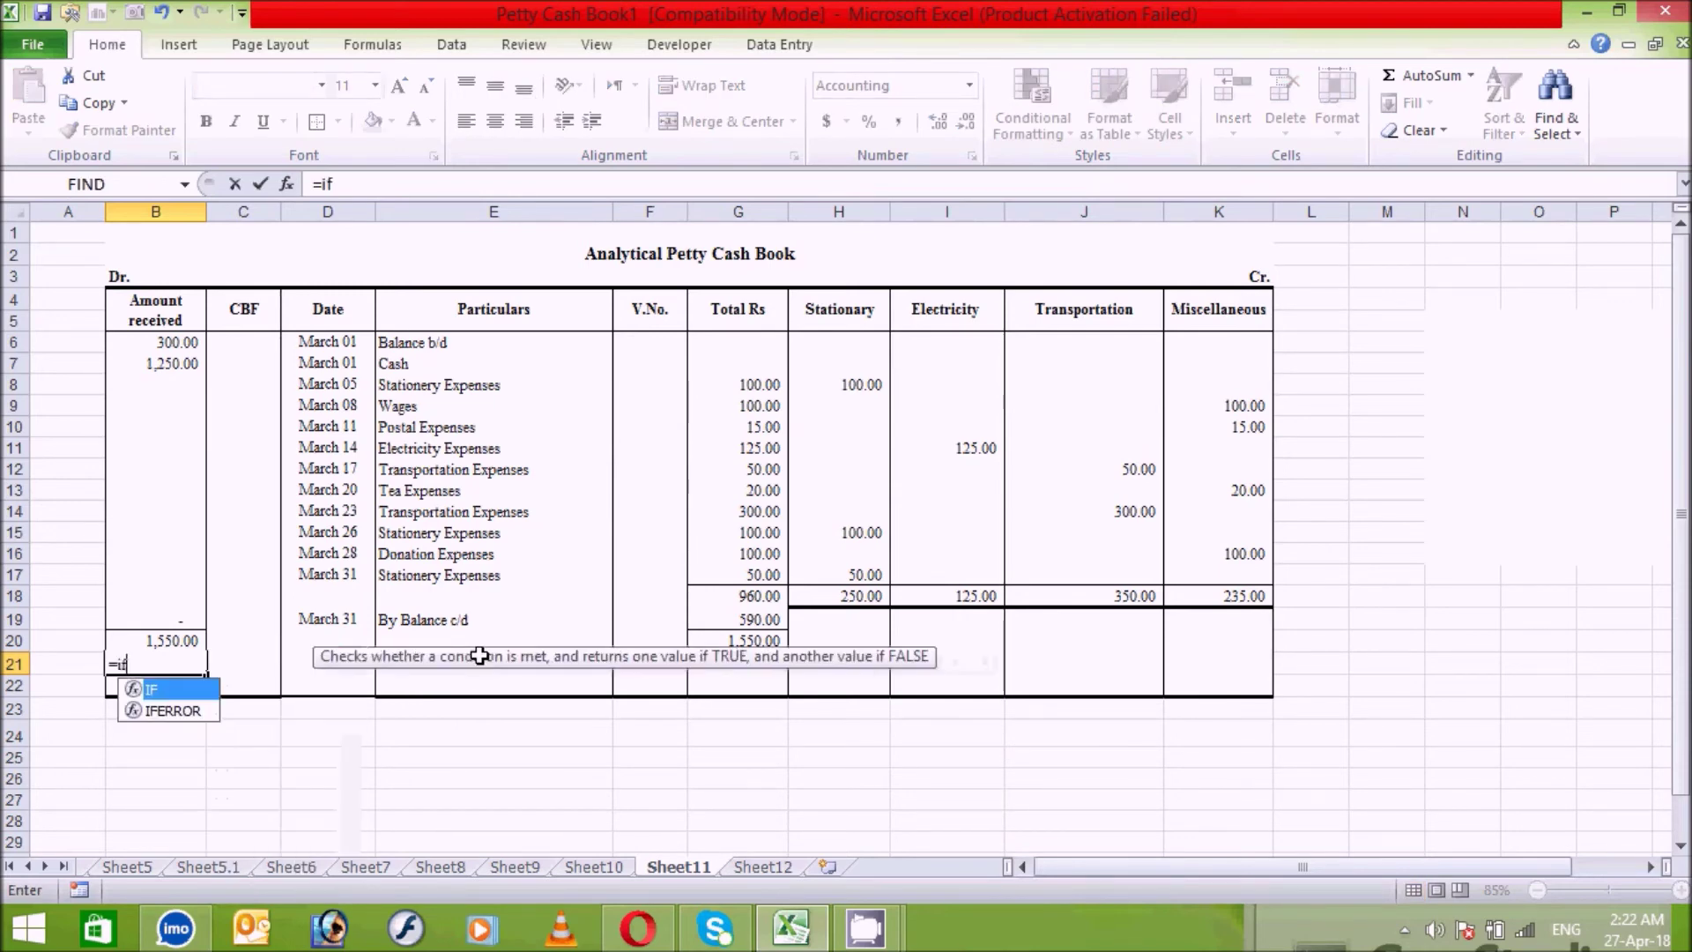
double_click(171, 688)
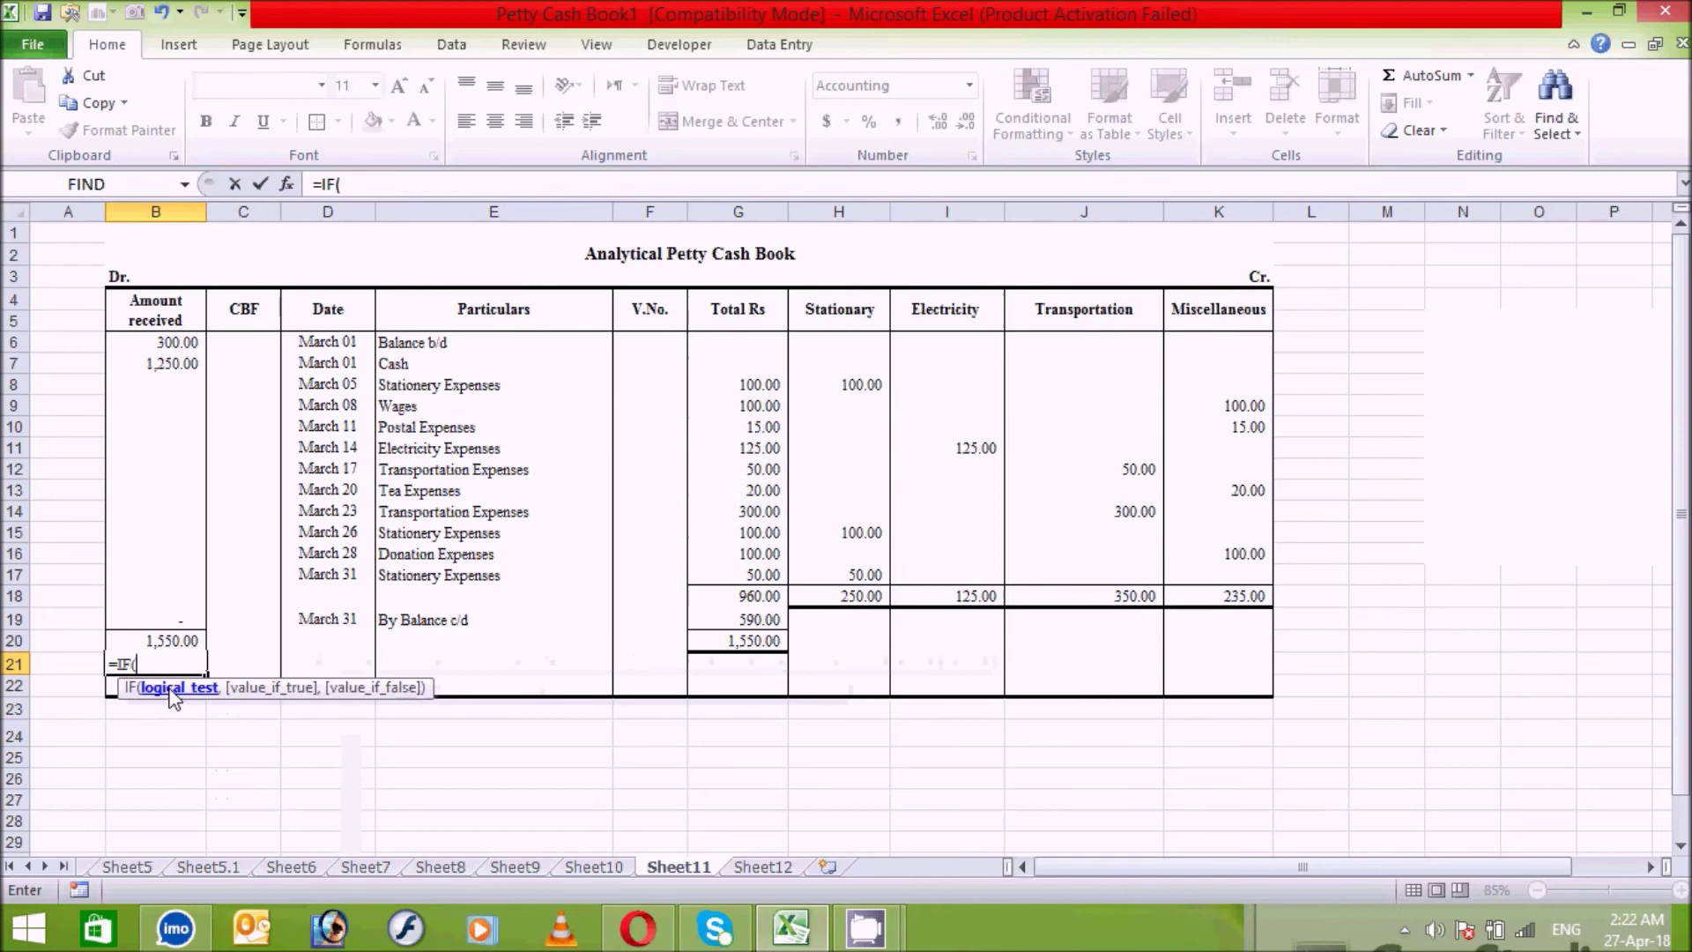
left_click(404, 621)
type("=\"")
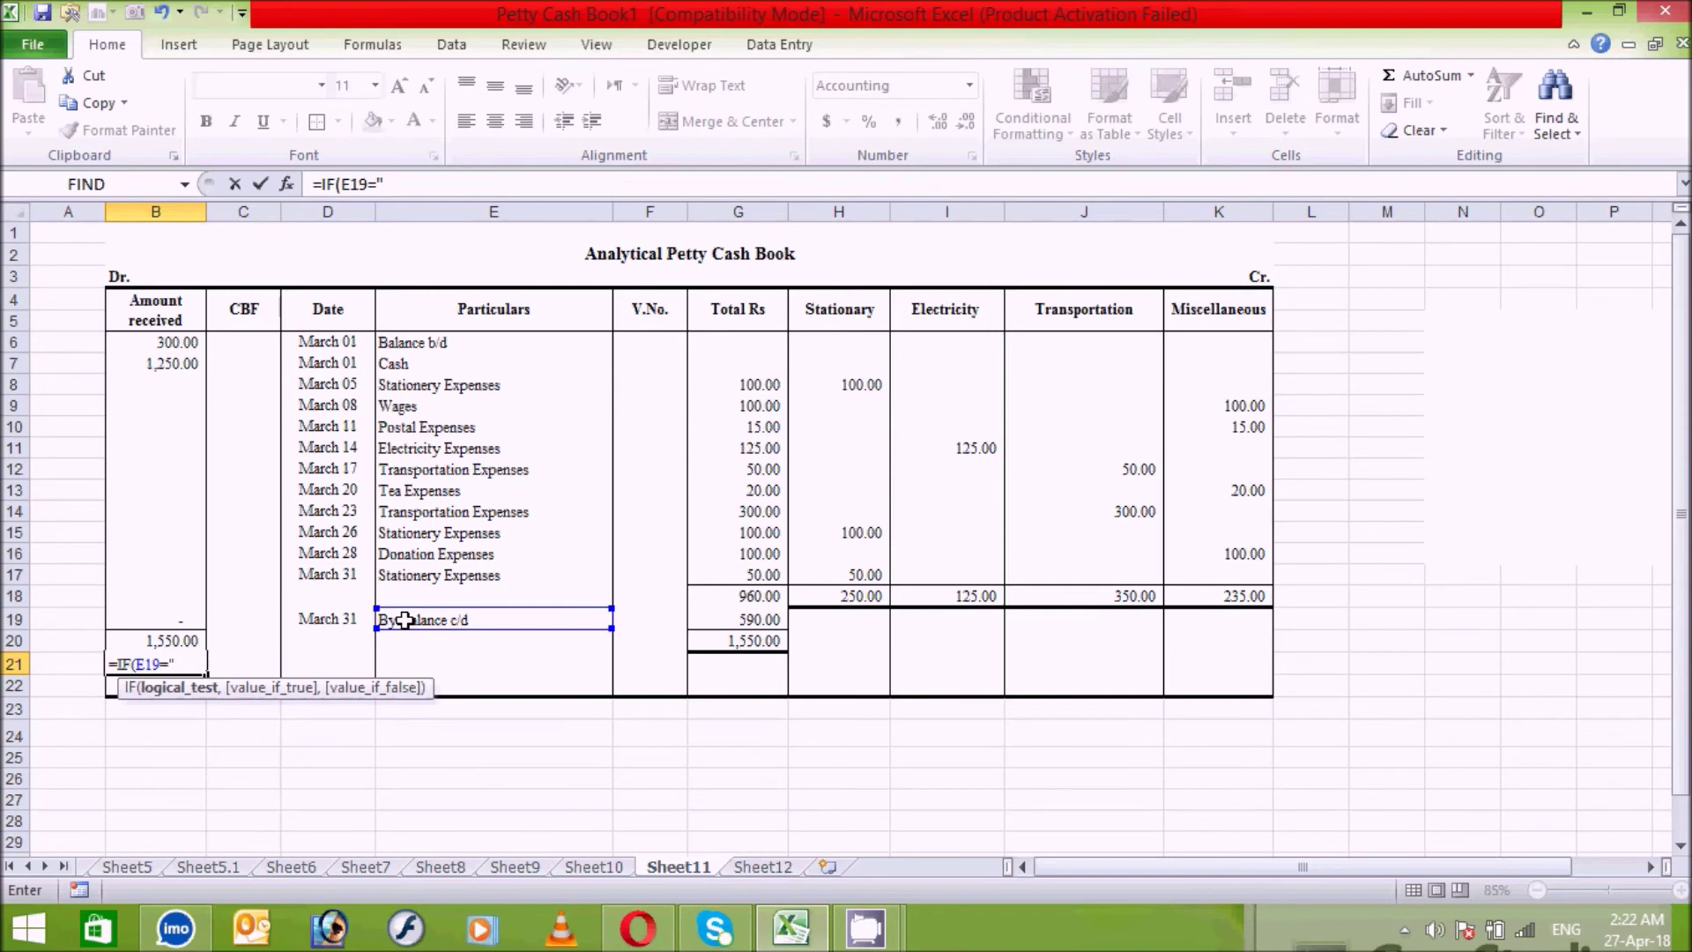
type("By Balance c/d\",")
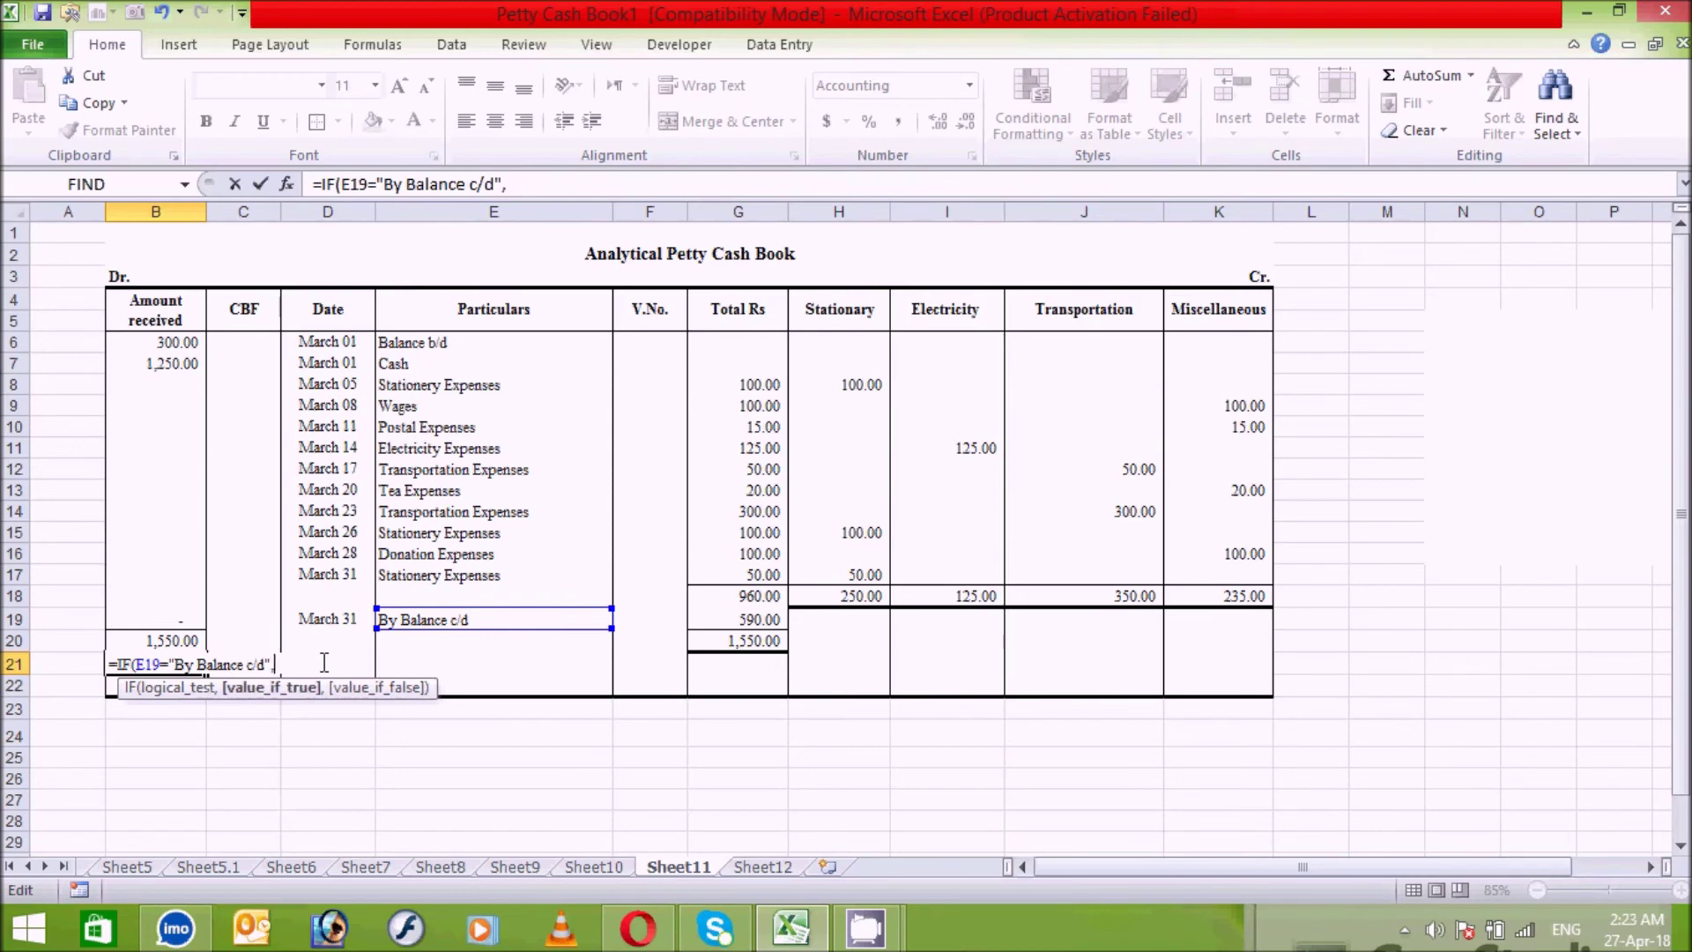
left_click(749, 618)
type(",")
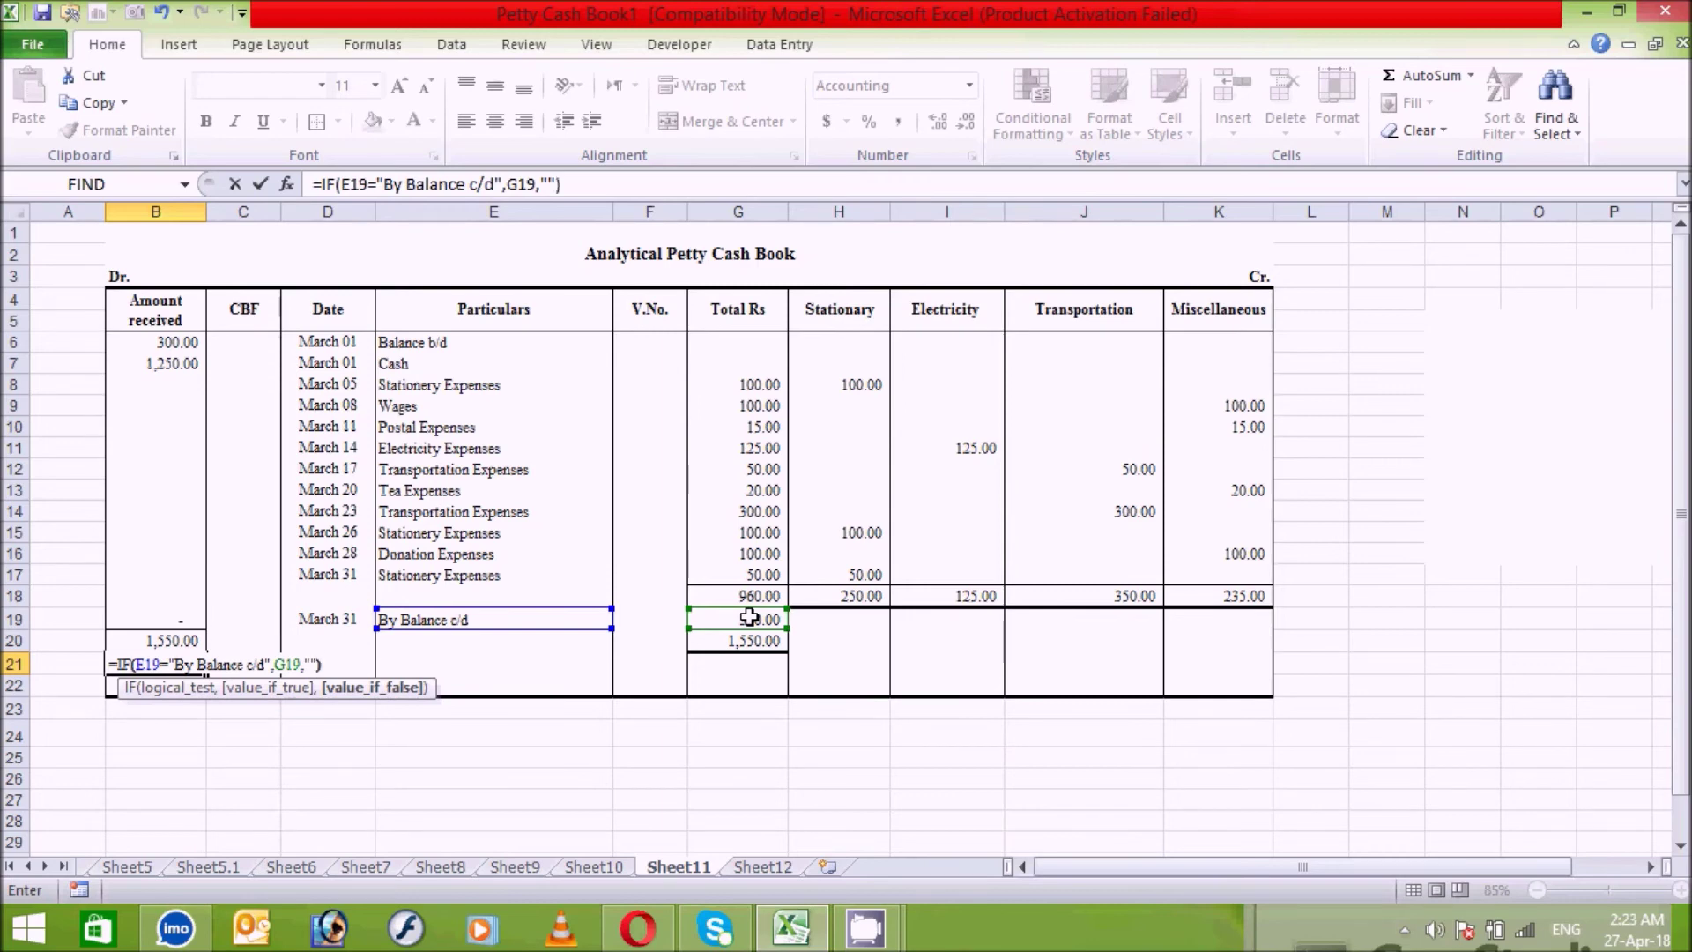
type("\"\")")
key("Return")
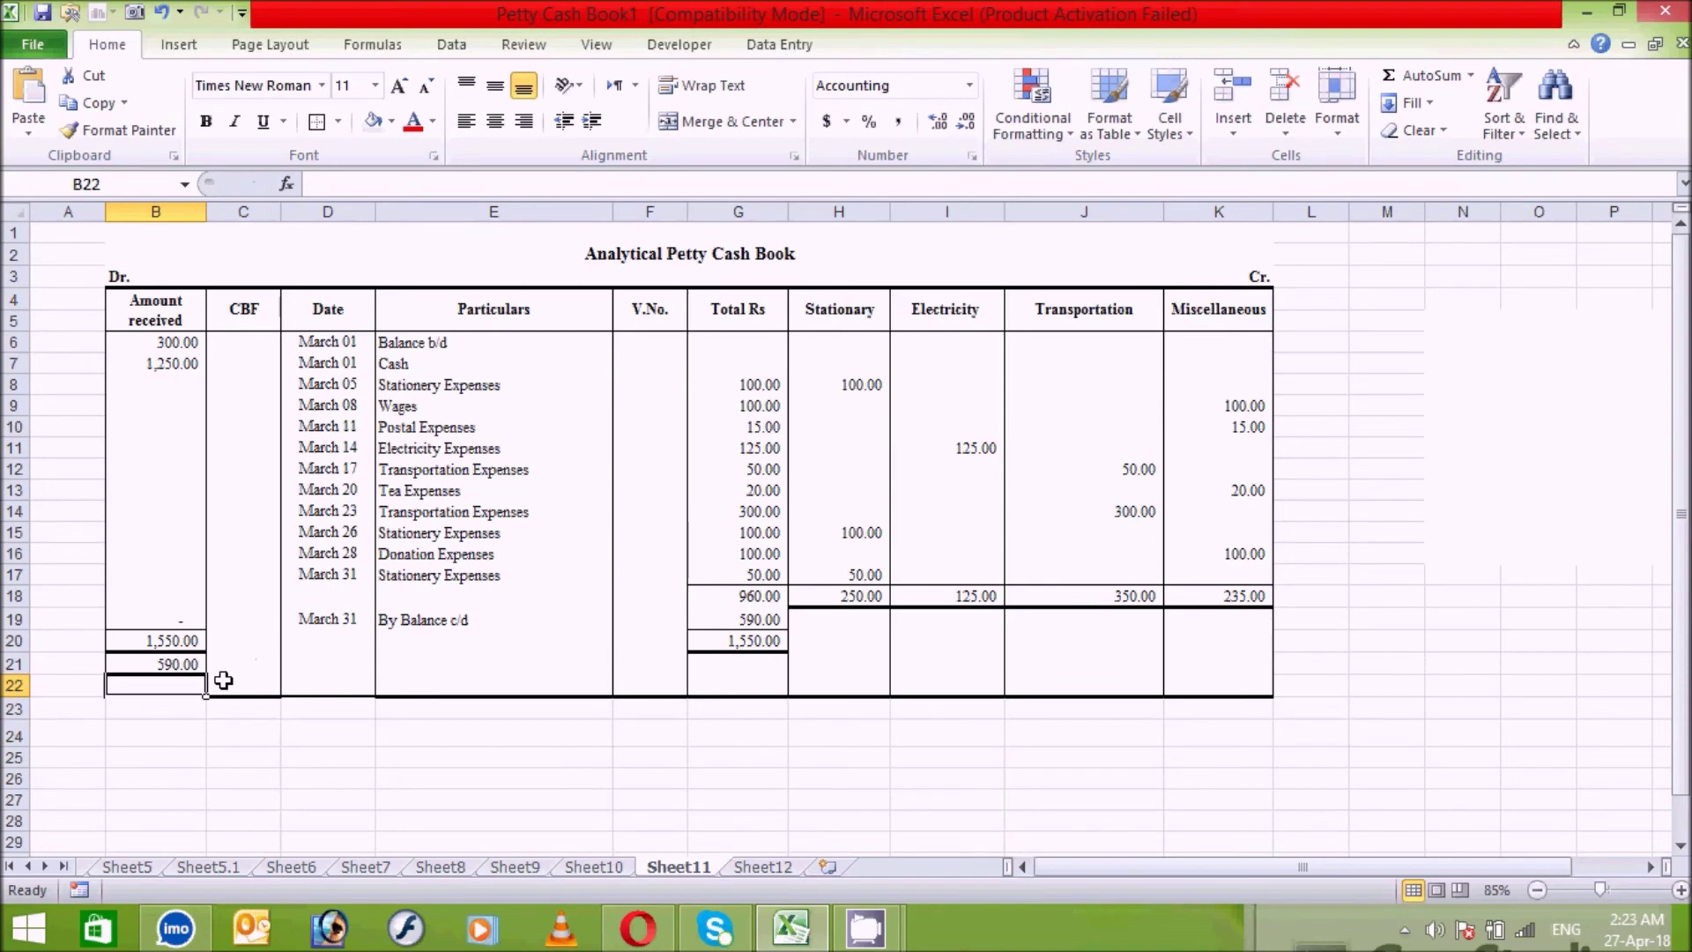
Step: Enter the formula =IF(B21="","",B20-B21) in B22 of the Amount received column
type("=")
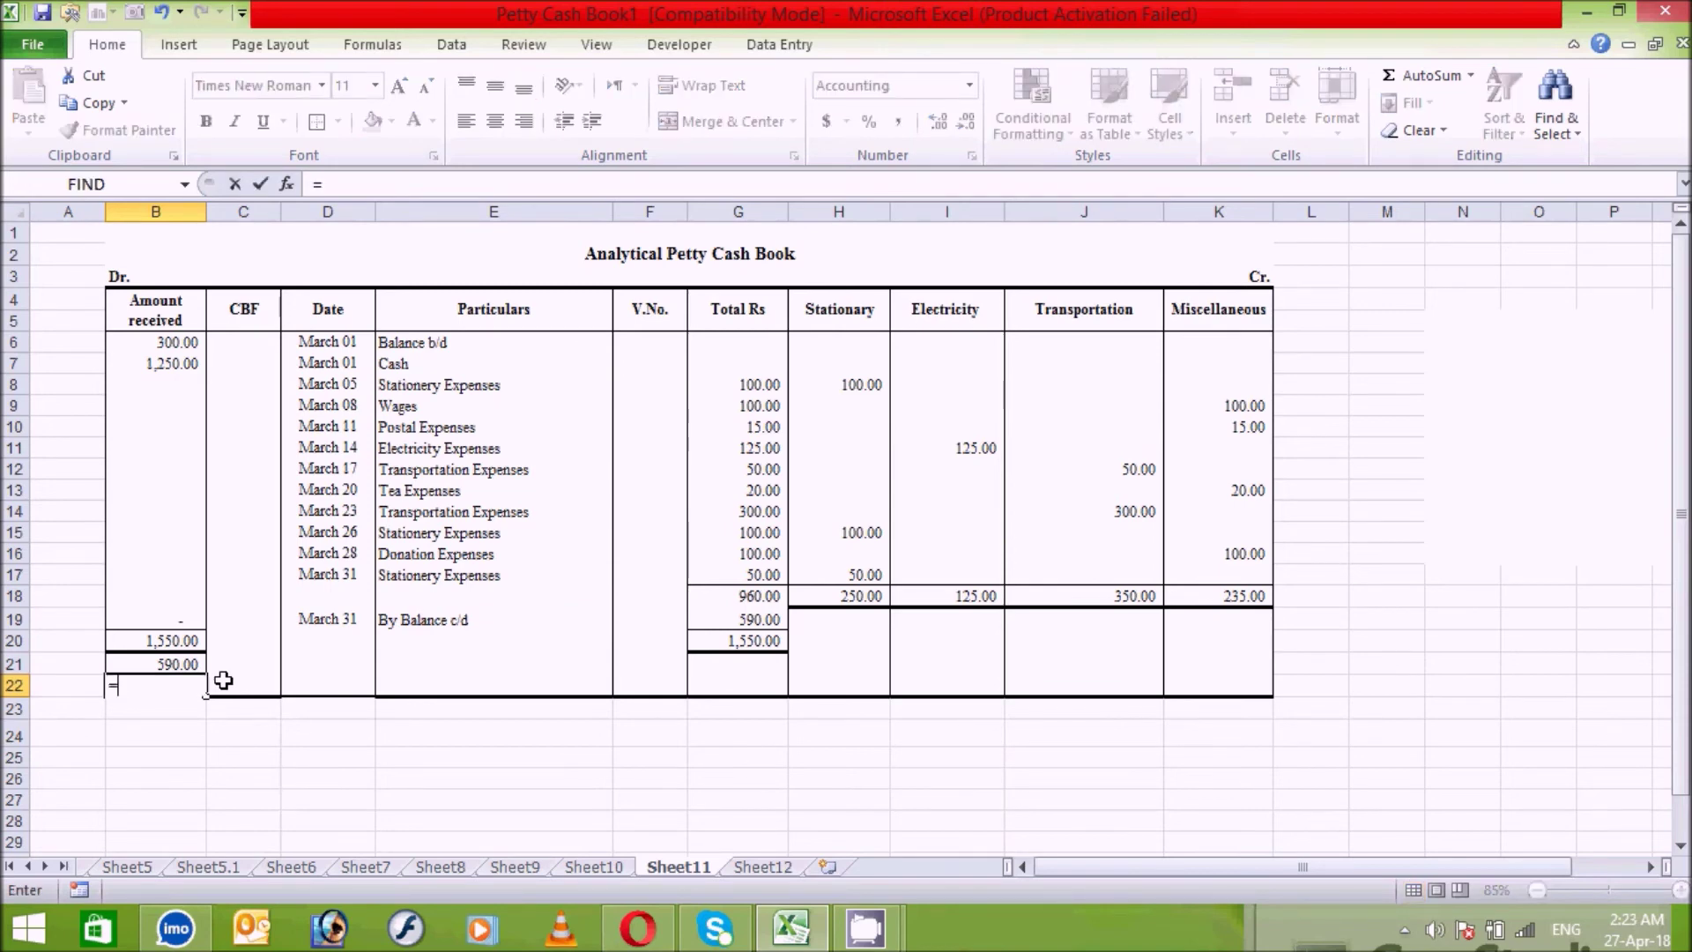
type("if")
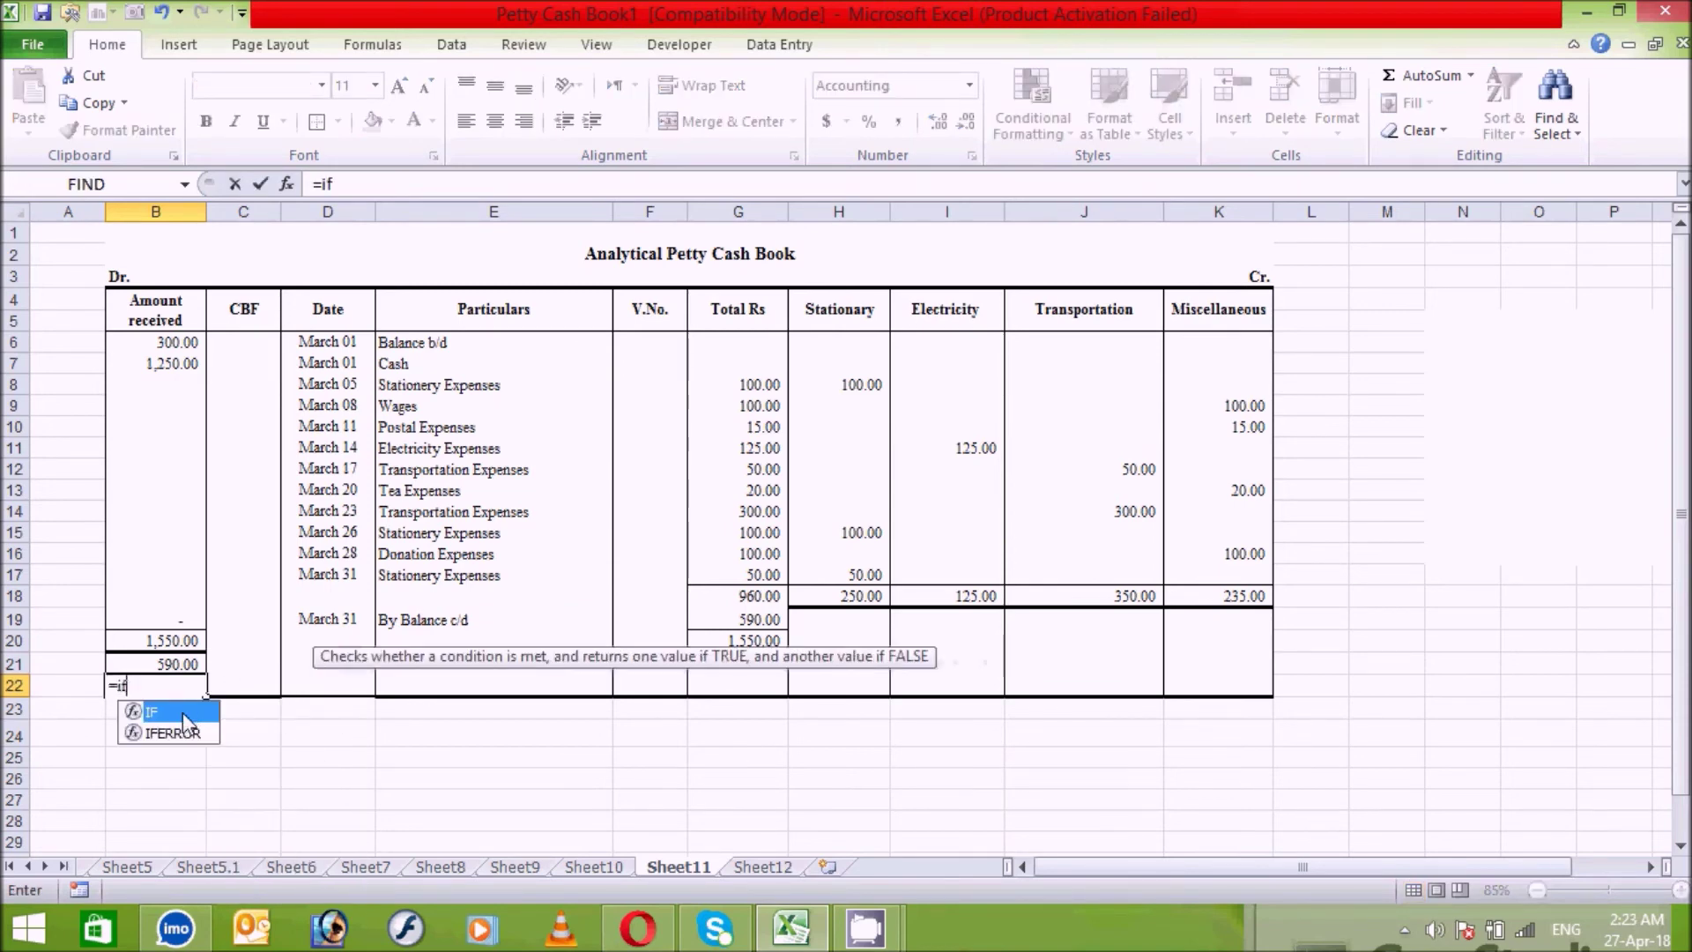
double_click(183, 712)
left_click(175, 663)
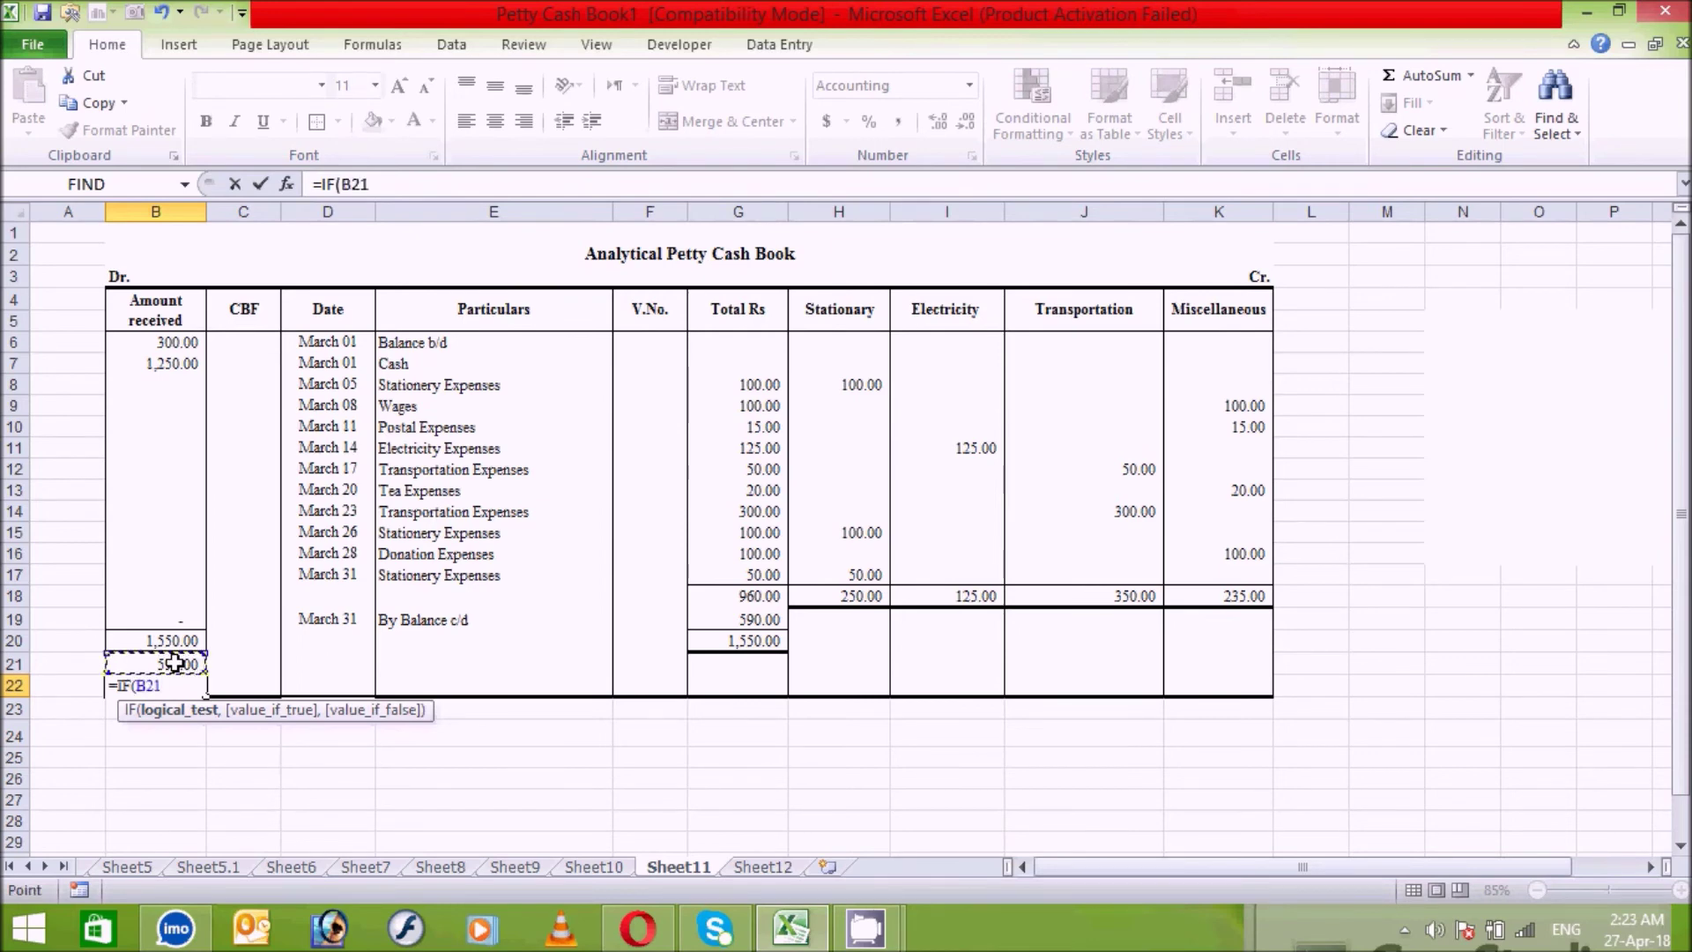
type("=\"\",\"\",")
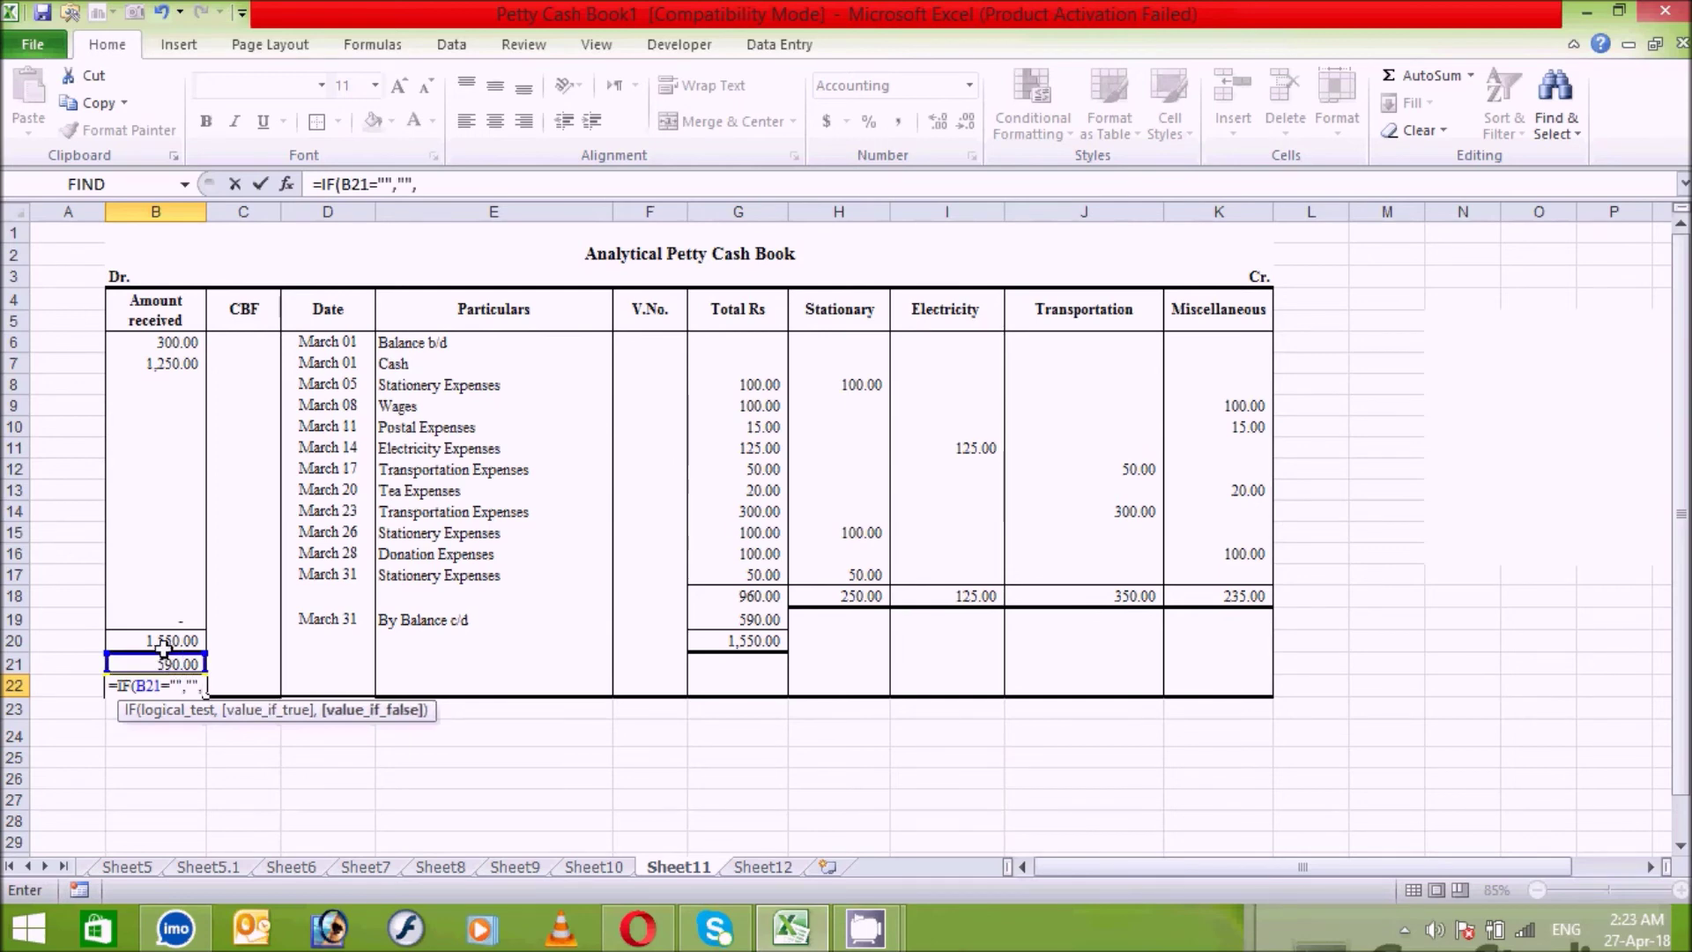
left_click(155, 641)
type("-")
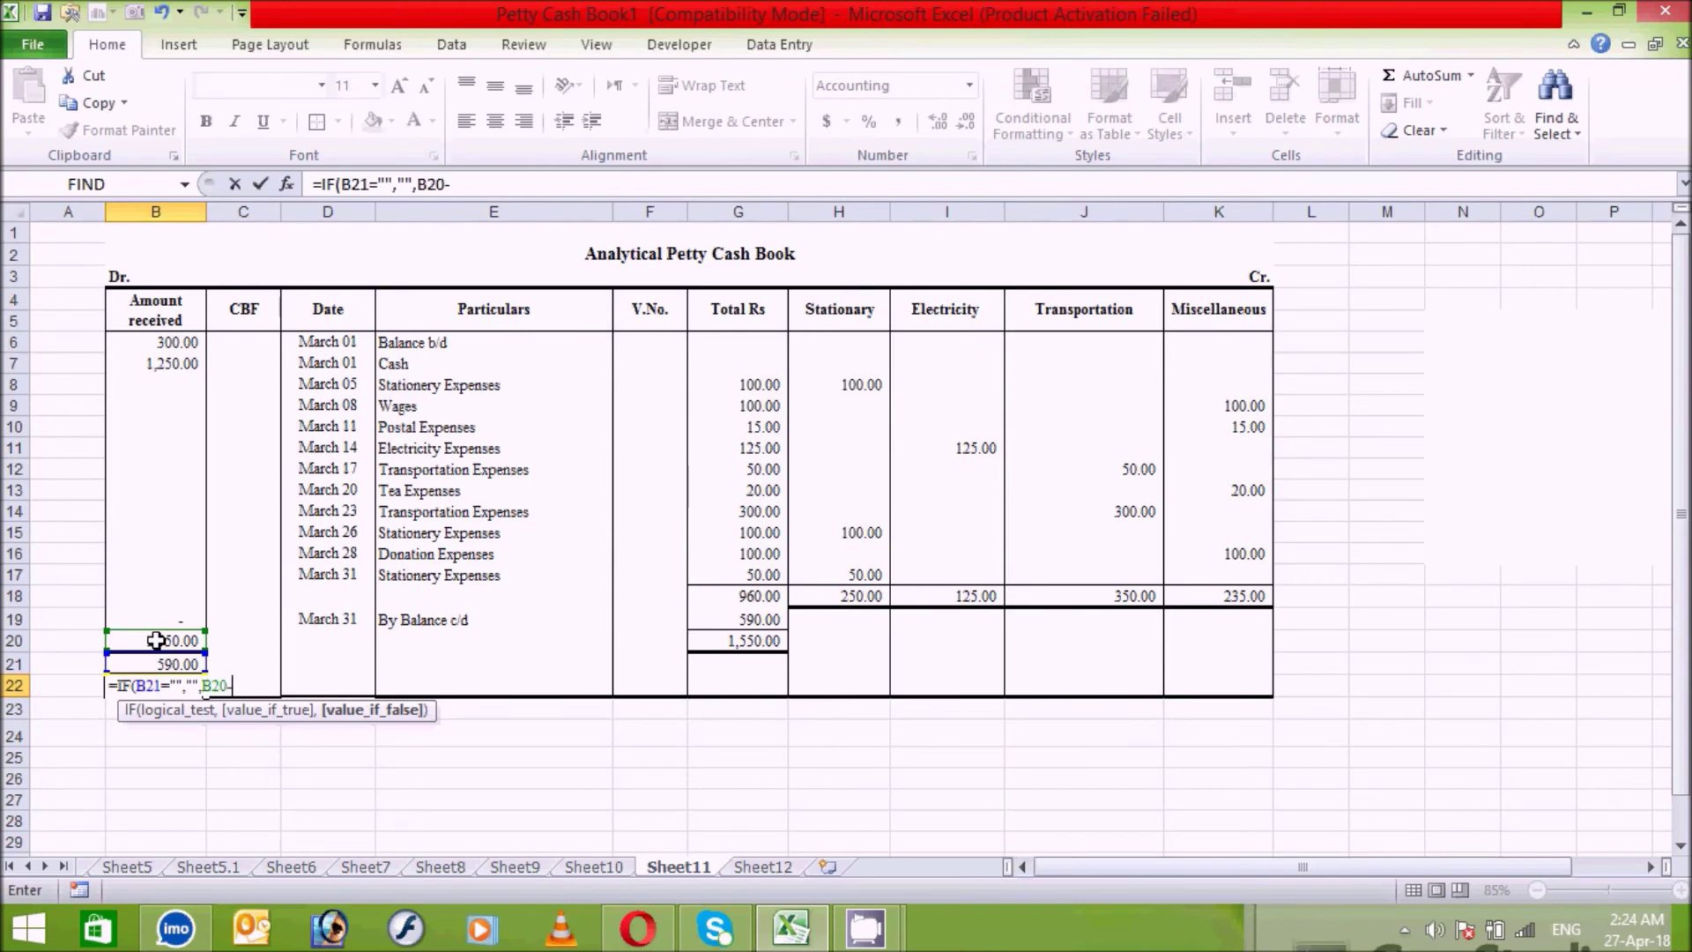
left_click(175, 662)
type(")")
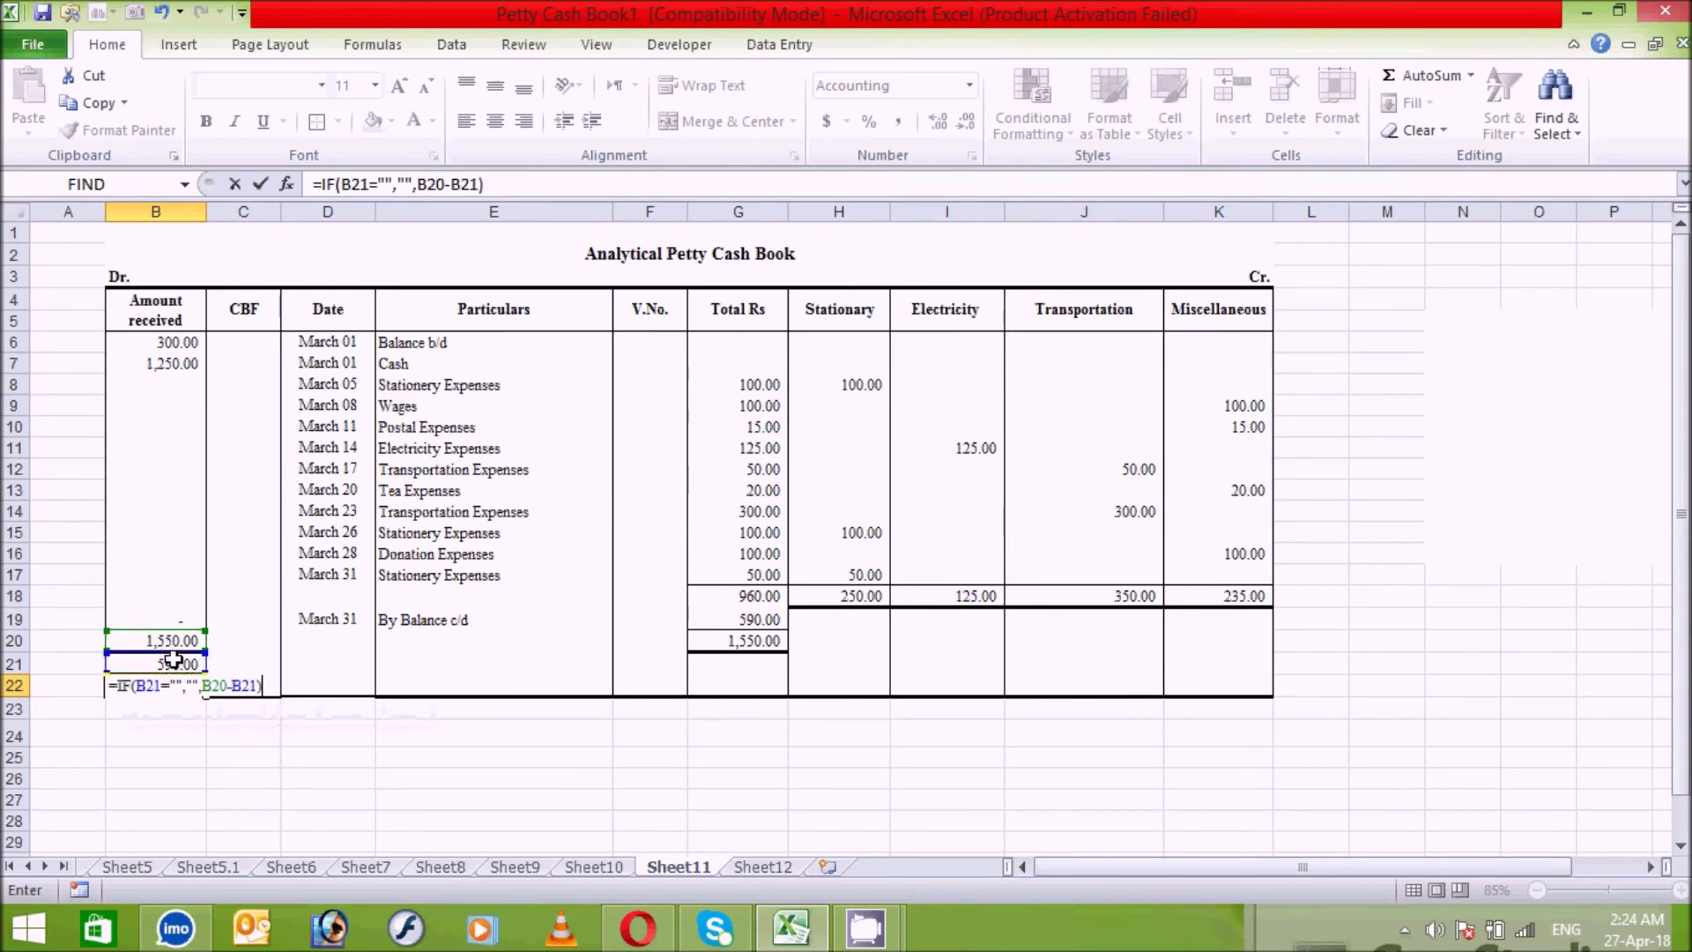
key("Return")
Step: Enter the next-day date formula =DATE(YEAR(D19),MONTH(D19),DAY(D19)+1) in D21 of the Date column
left_click(414, 649)
left_click(409, 657)
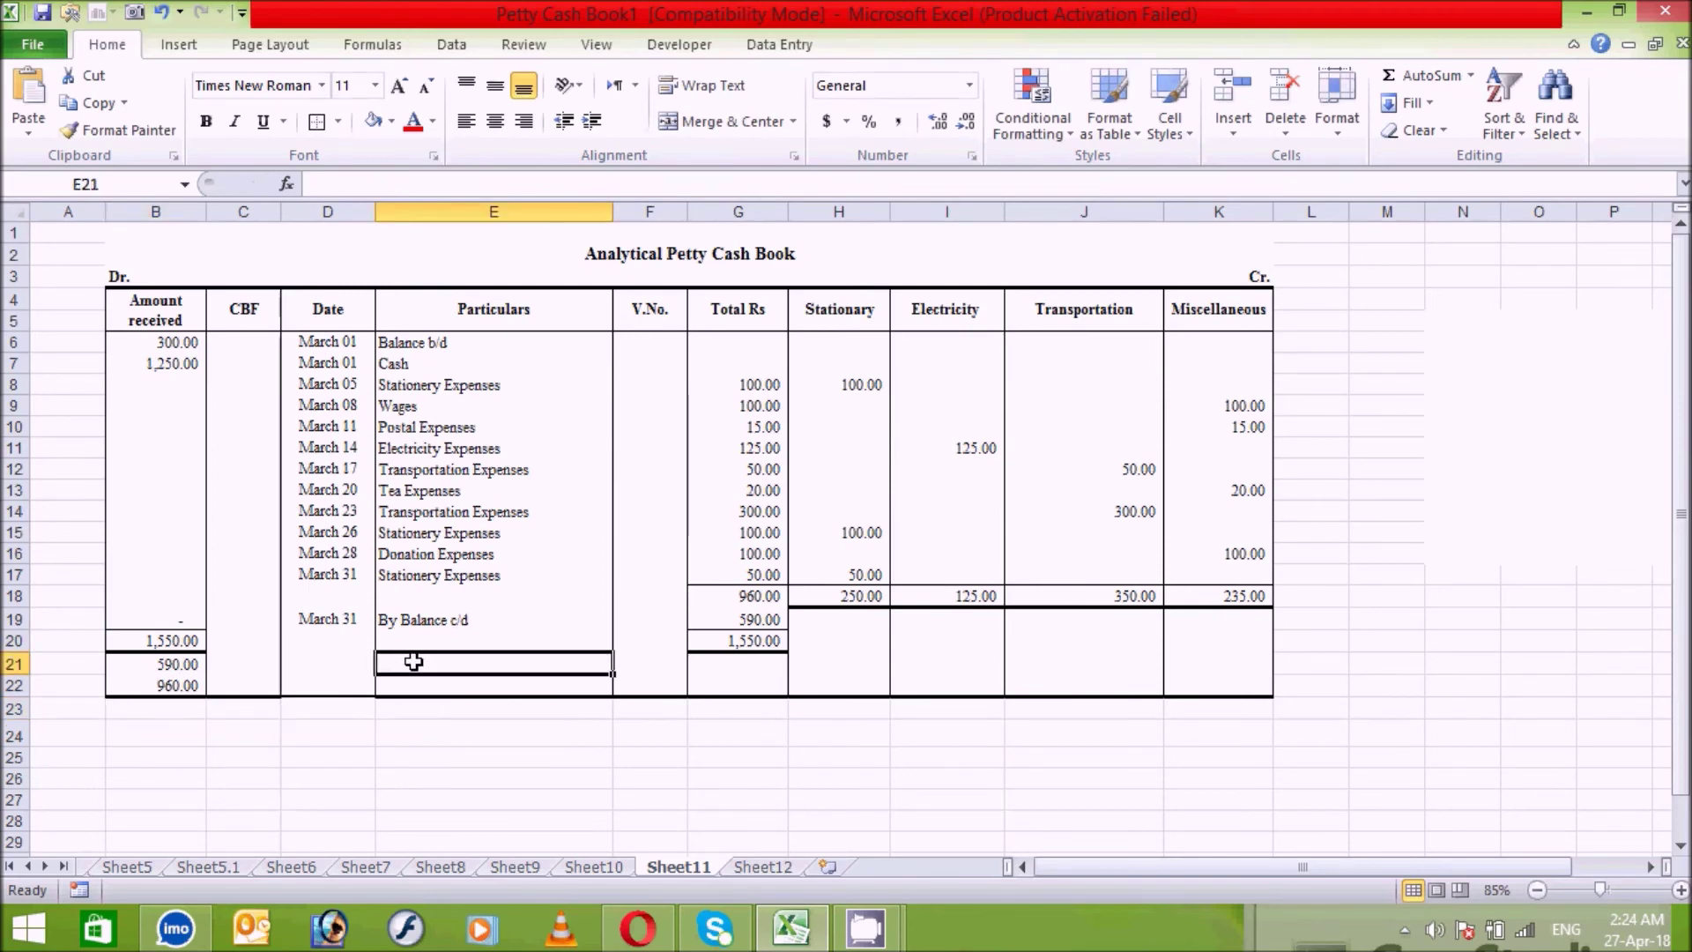
left_click(356, 655)
type("=")
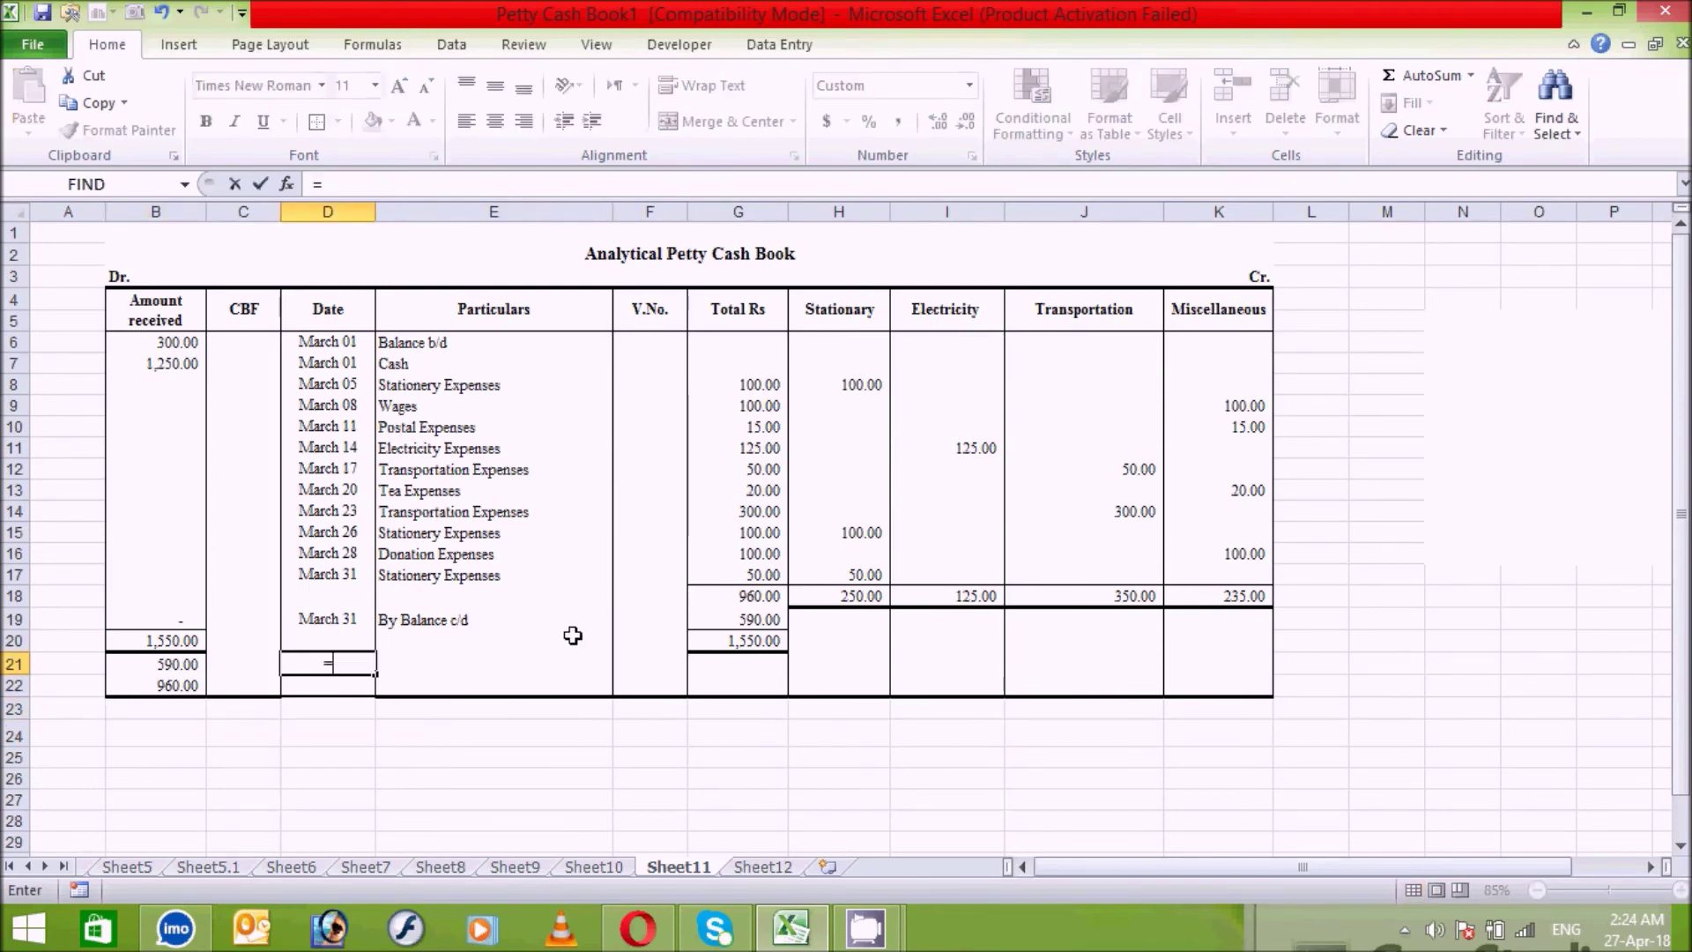
type("date")
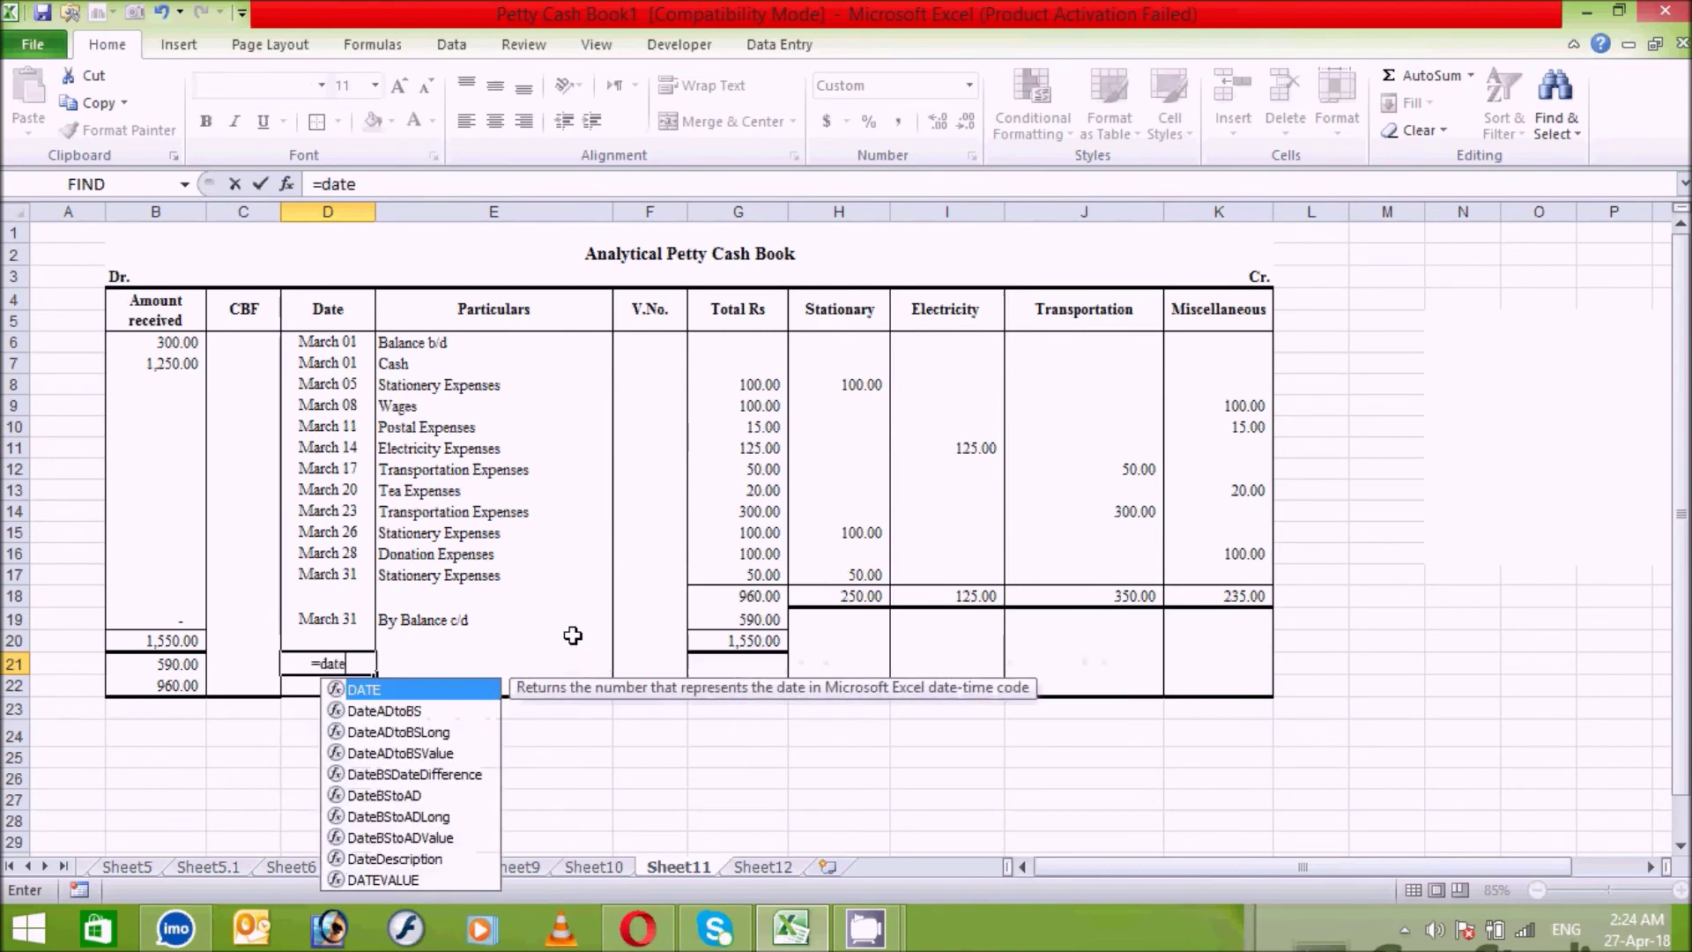
double_click(435, 697)
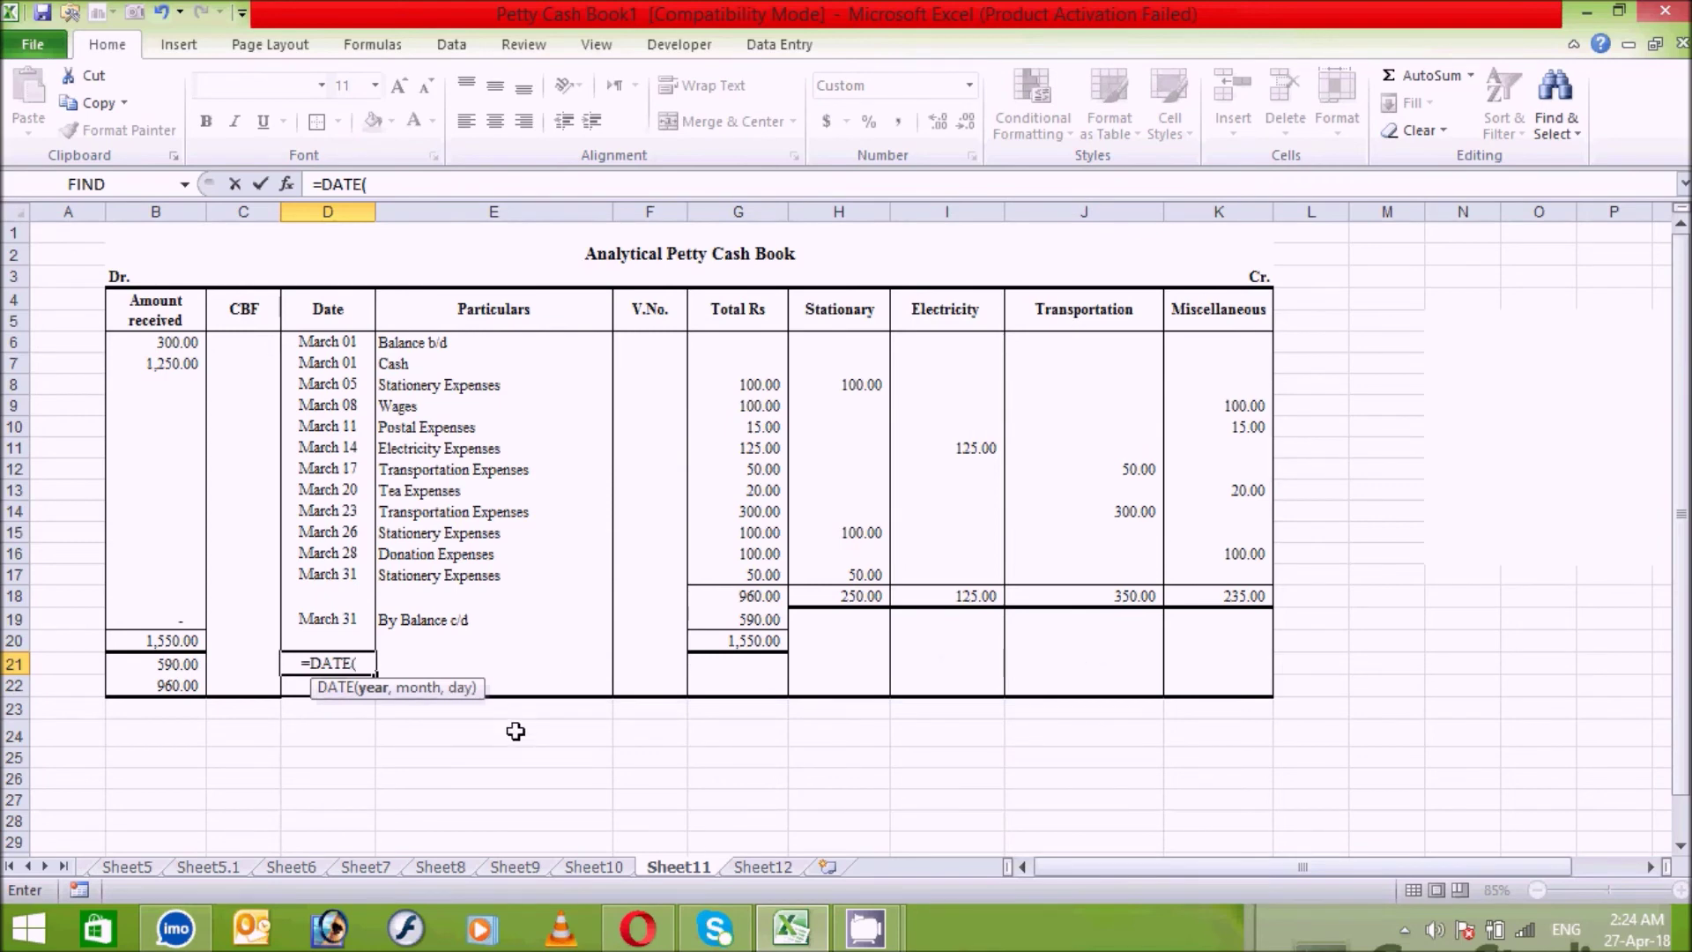
type("year")
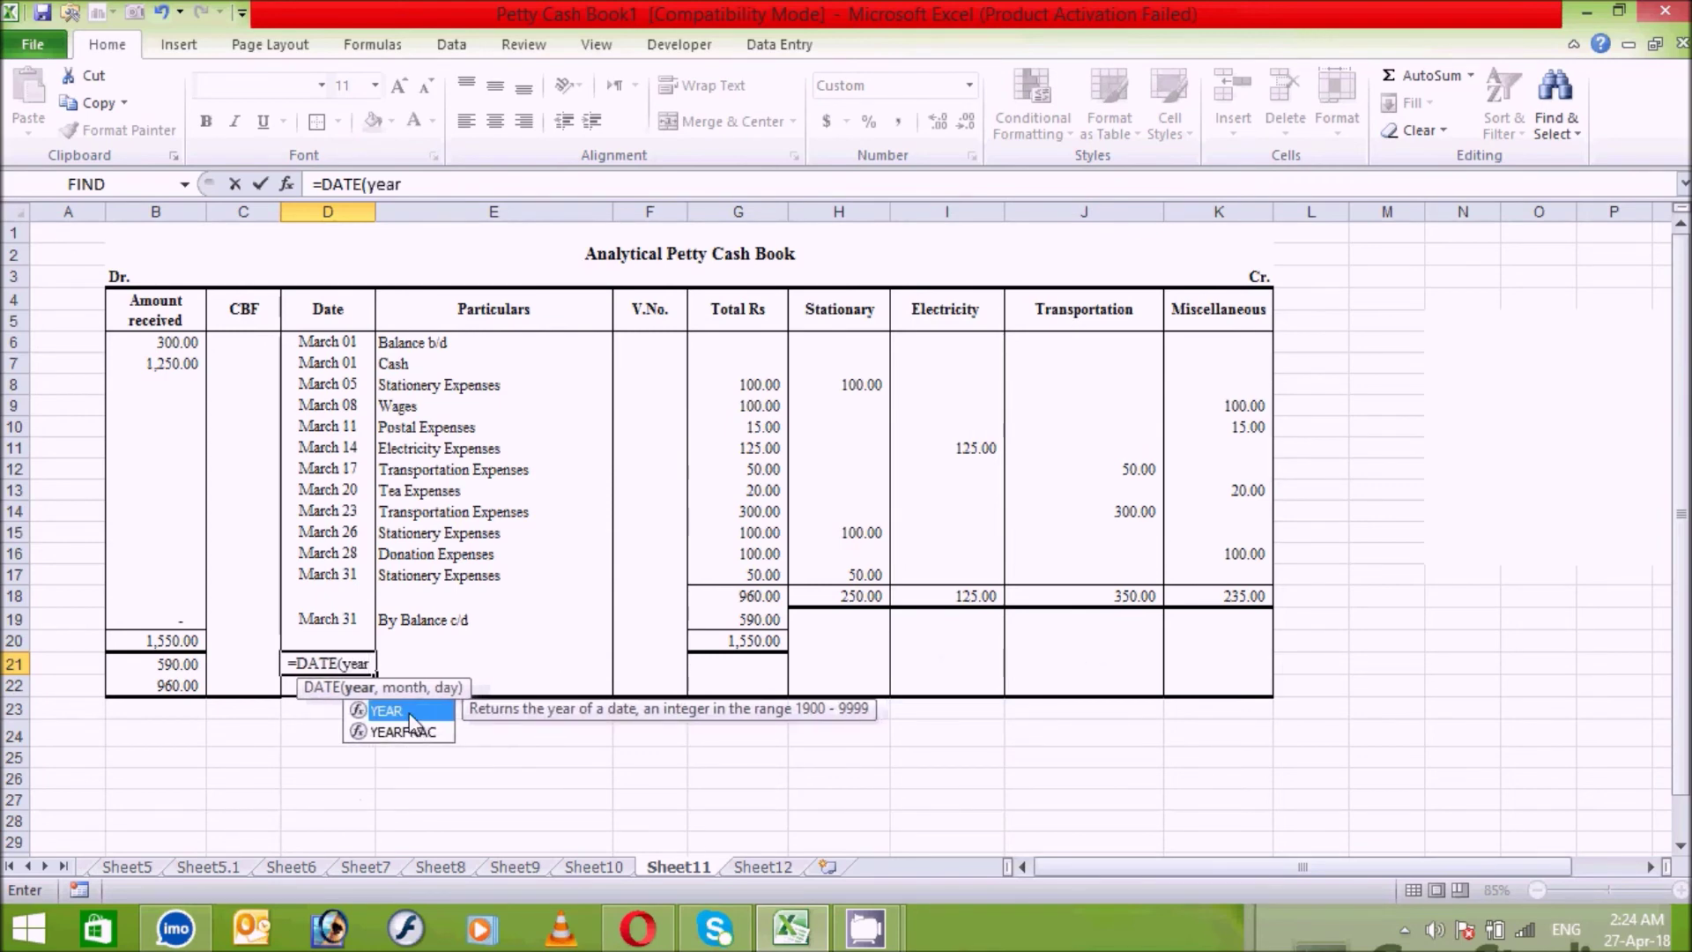
double_click(409, 713)
left_click(327, 622)
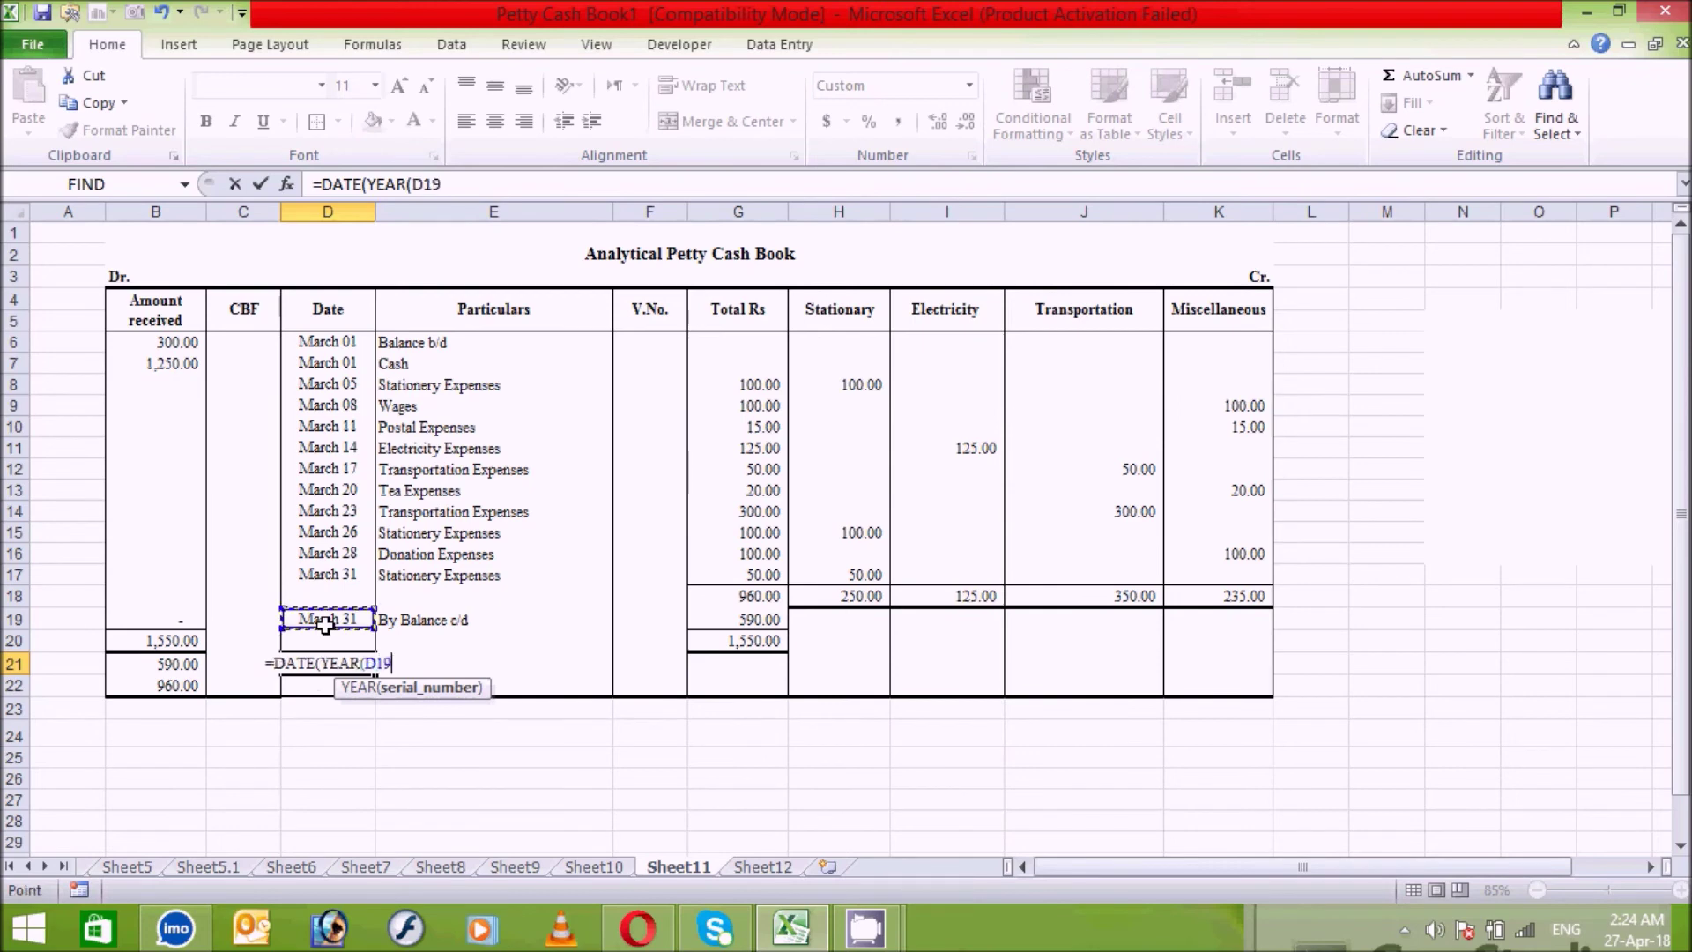
type("),month")
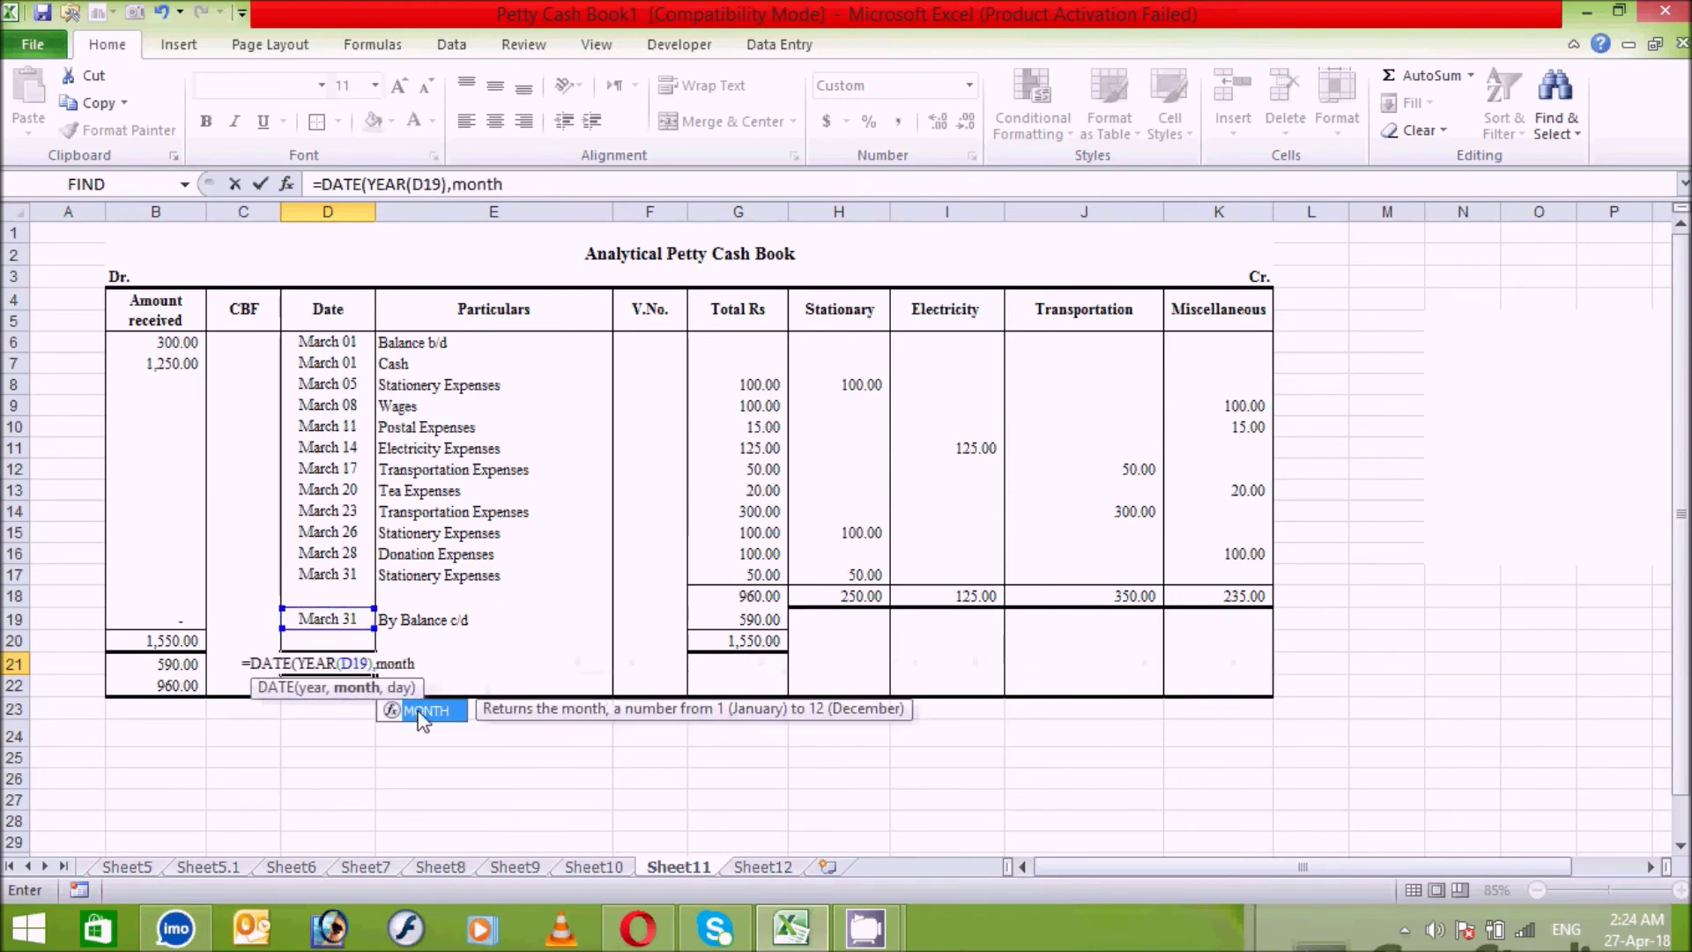
left_click(429, 713)
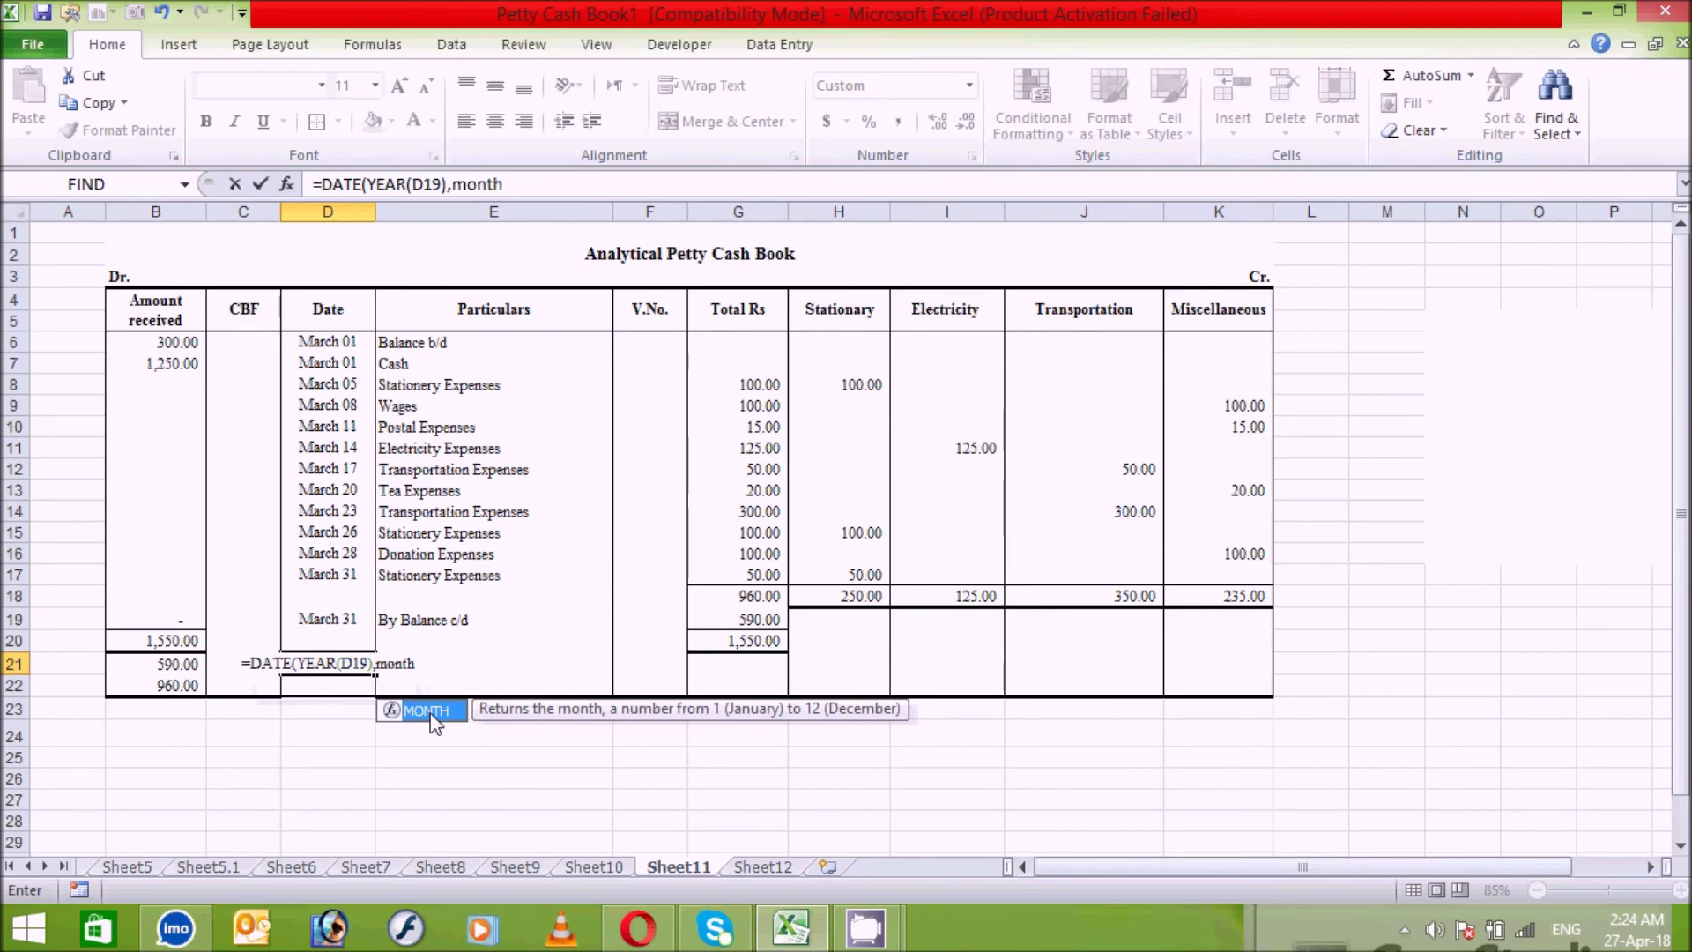
double_click(430, 712)
left_click(344, 620)
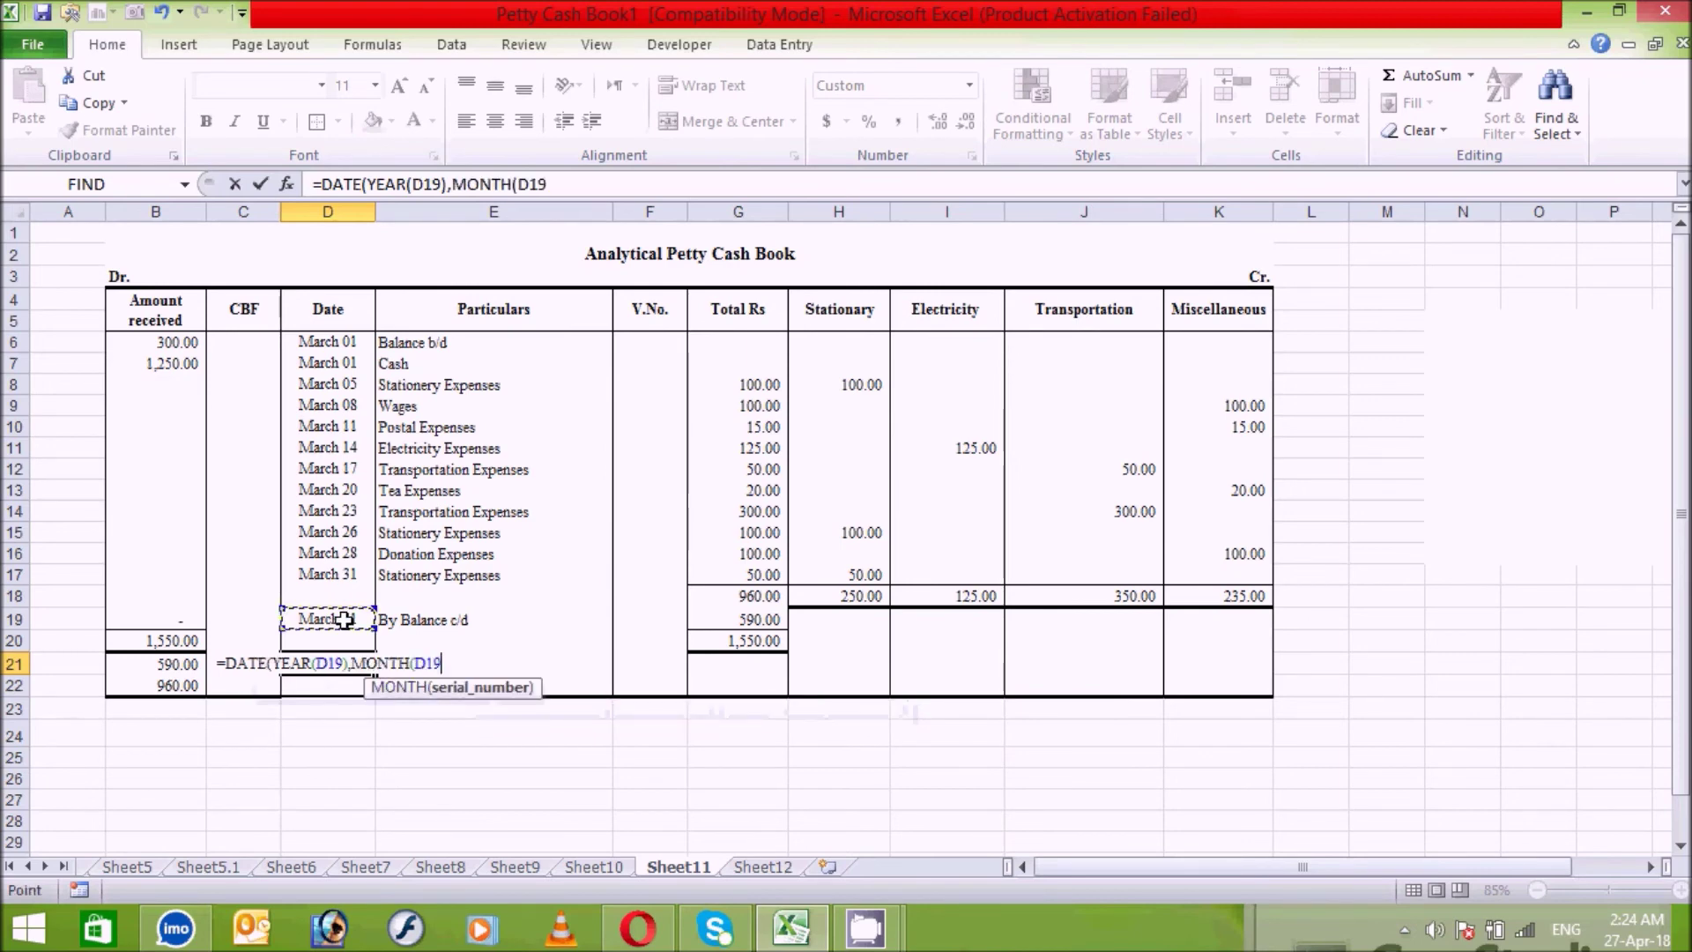
type("),")
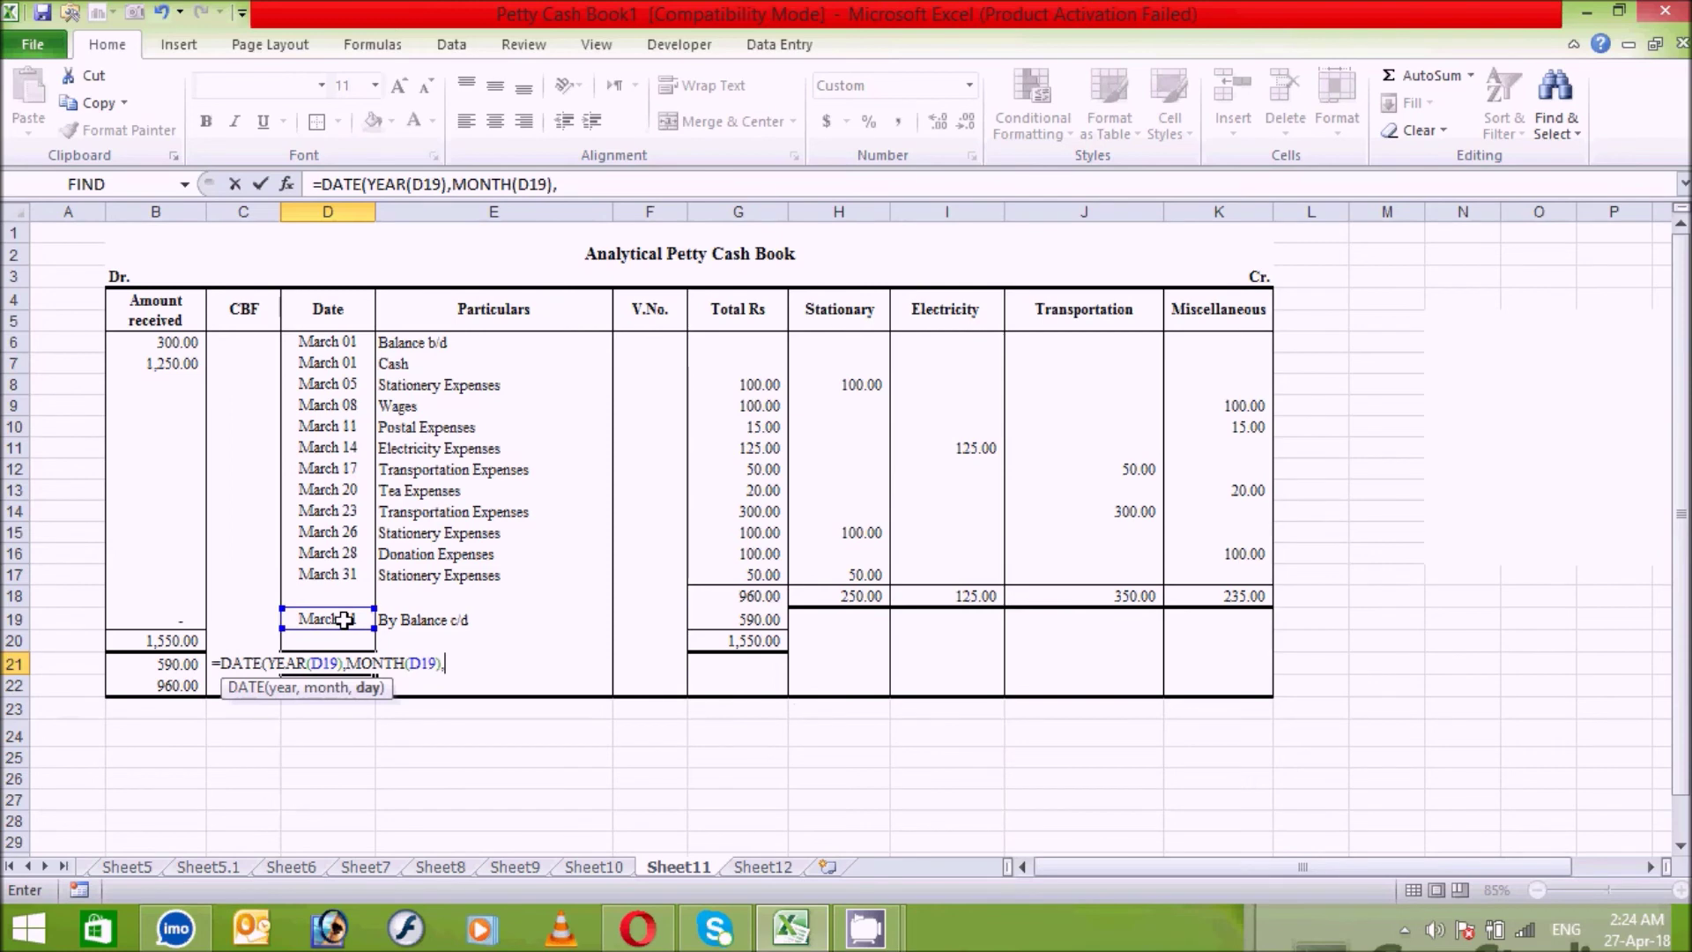
type("day")
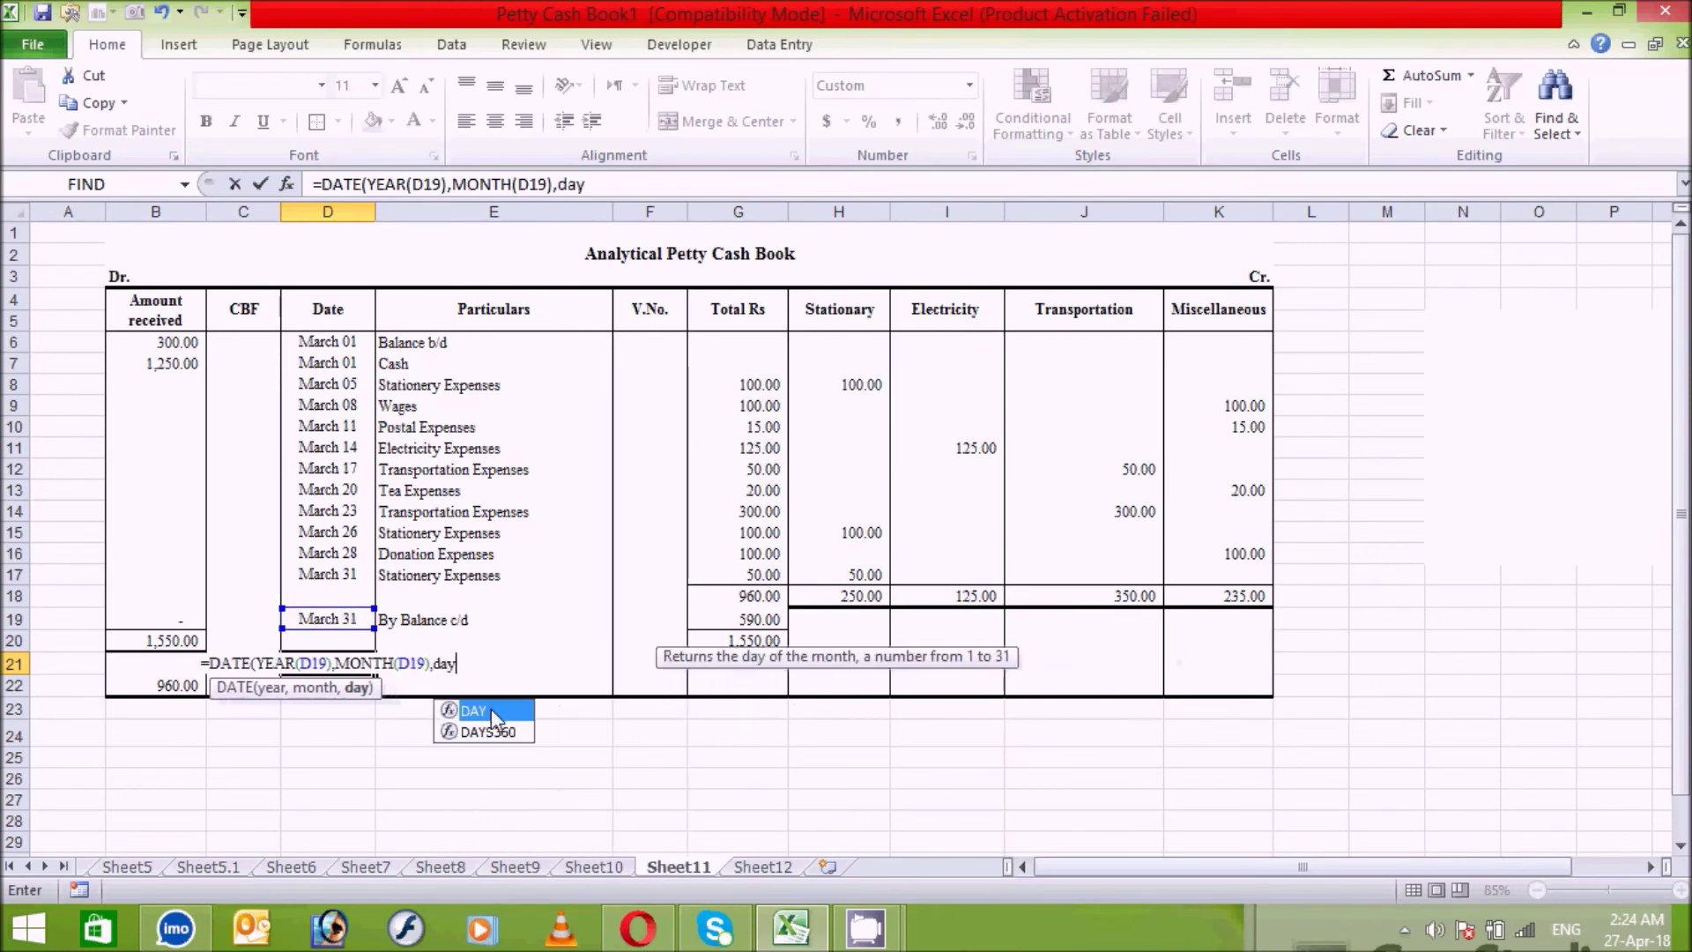
double_click(491, 710)
left_click(344, 619)
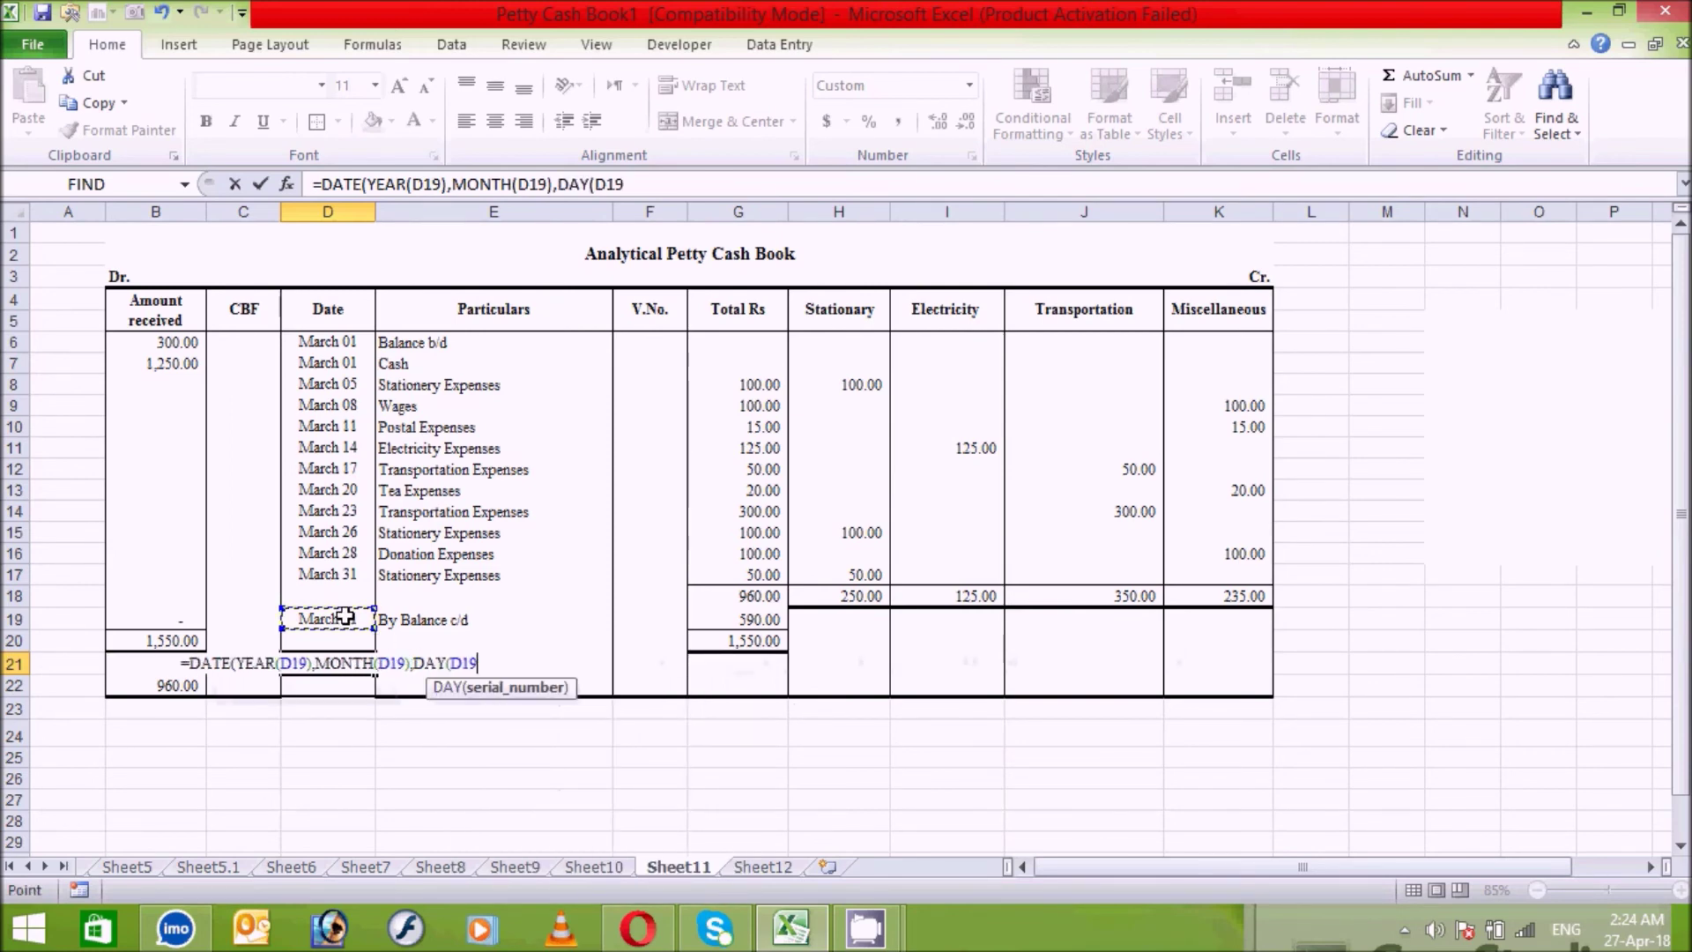
type(")")
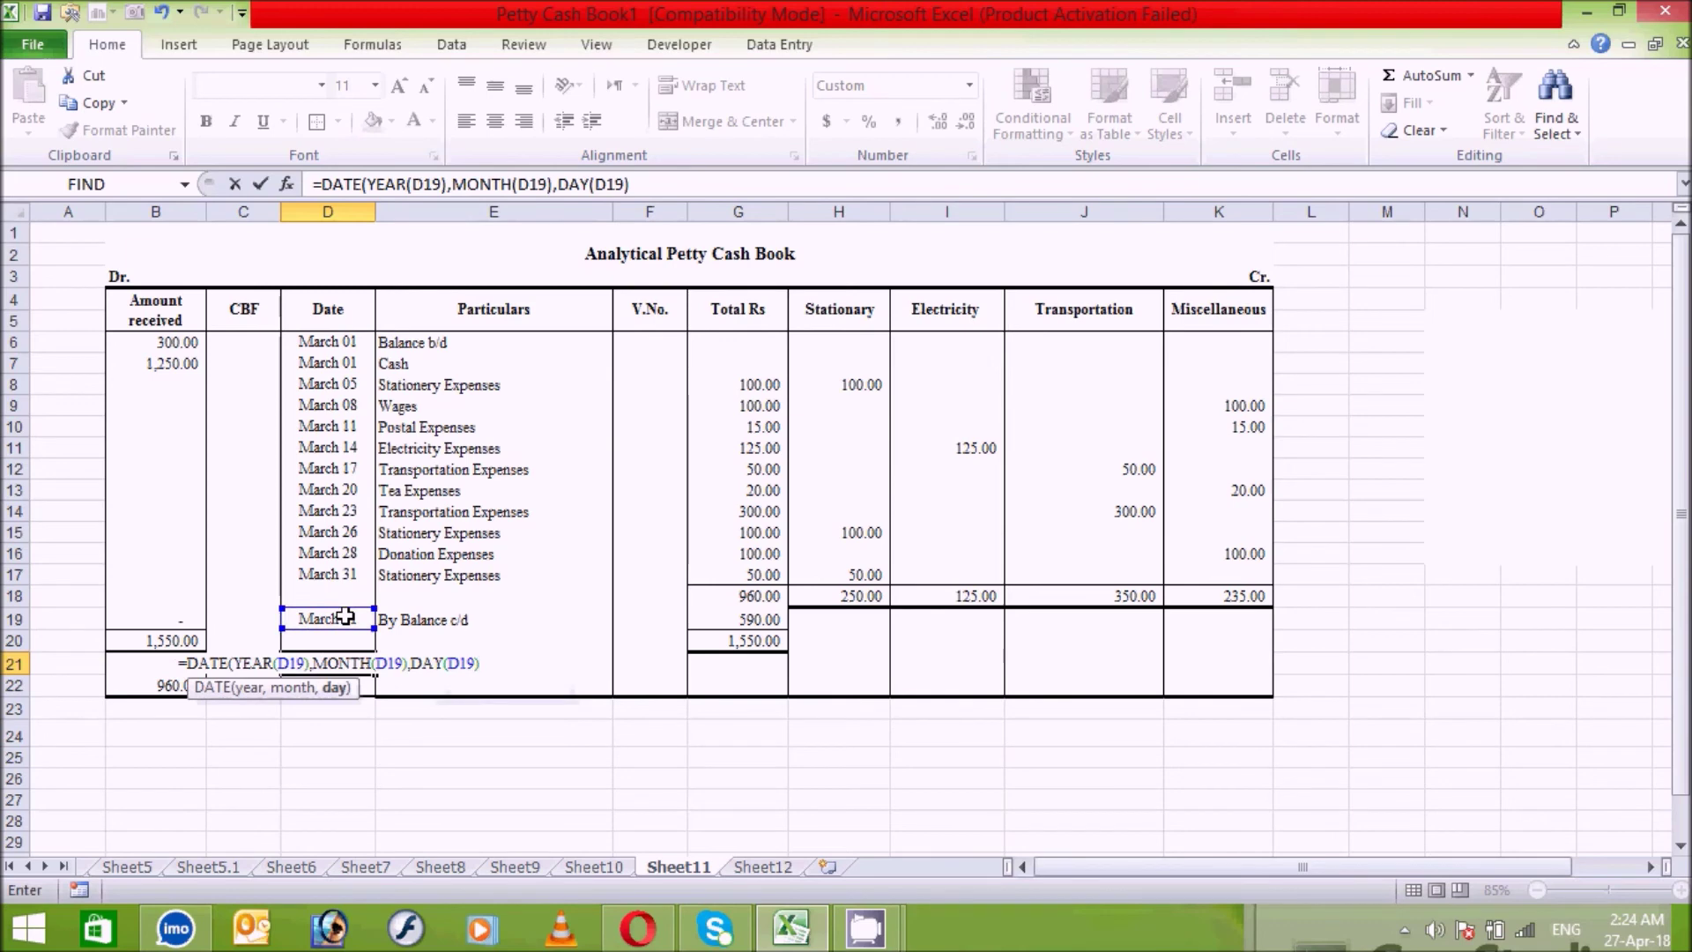
type("+1")
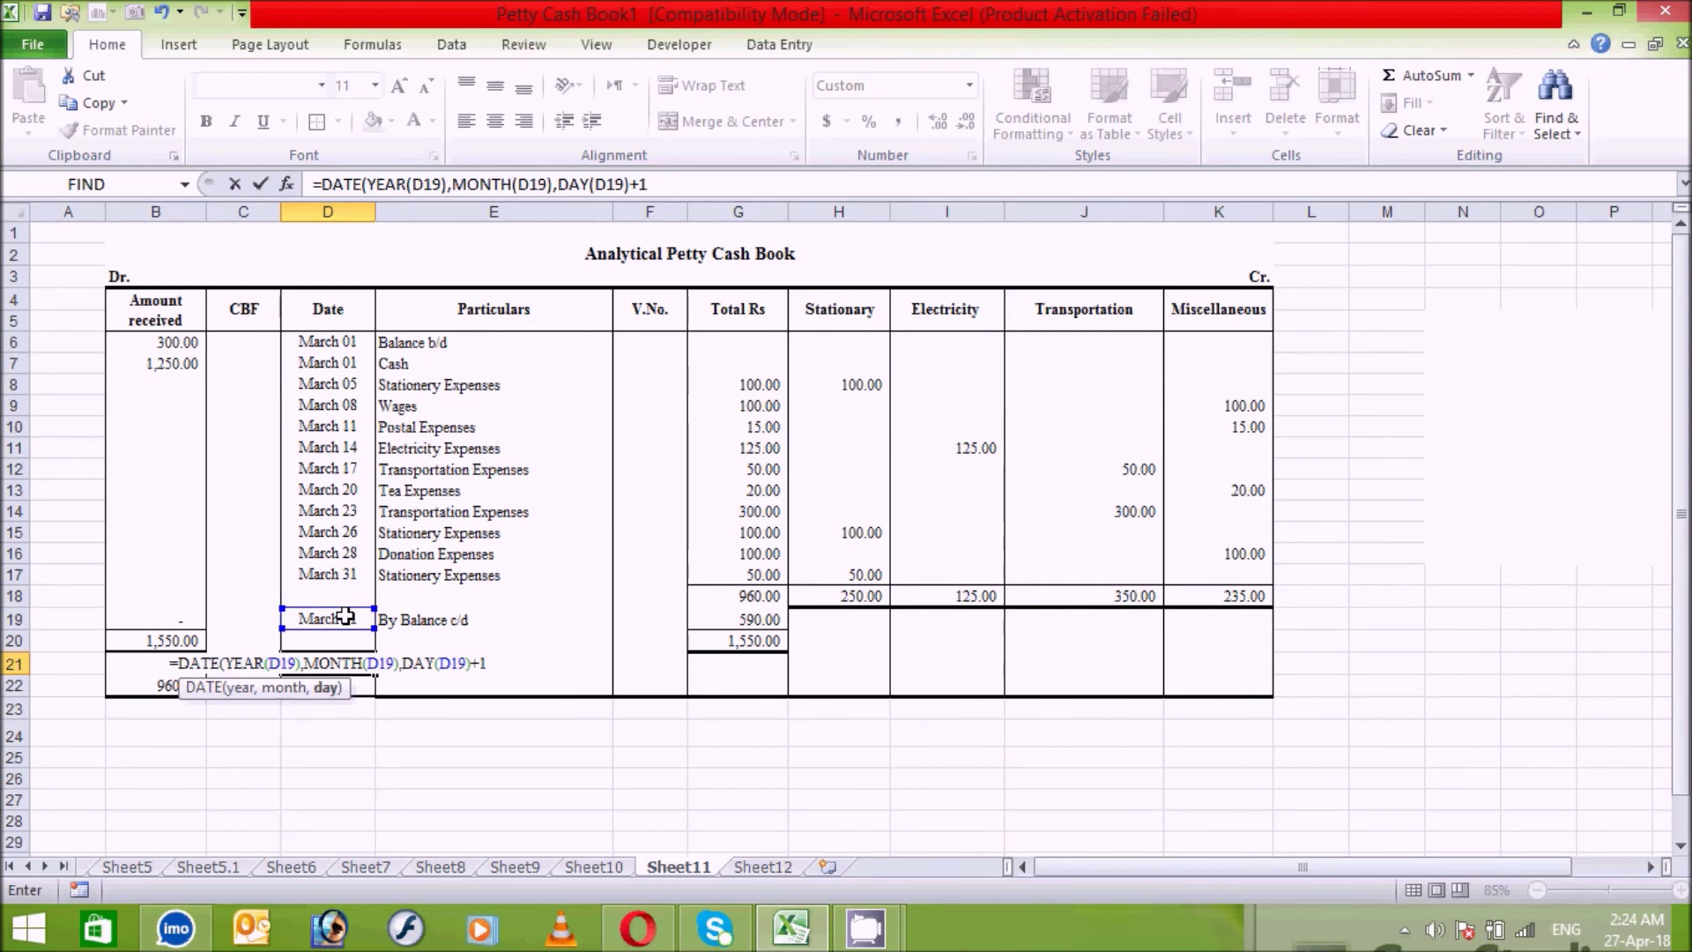
type(")")
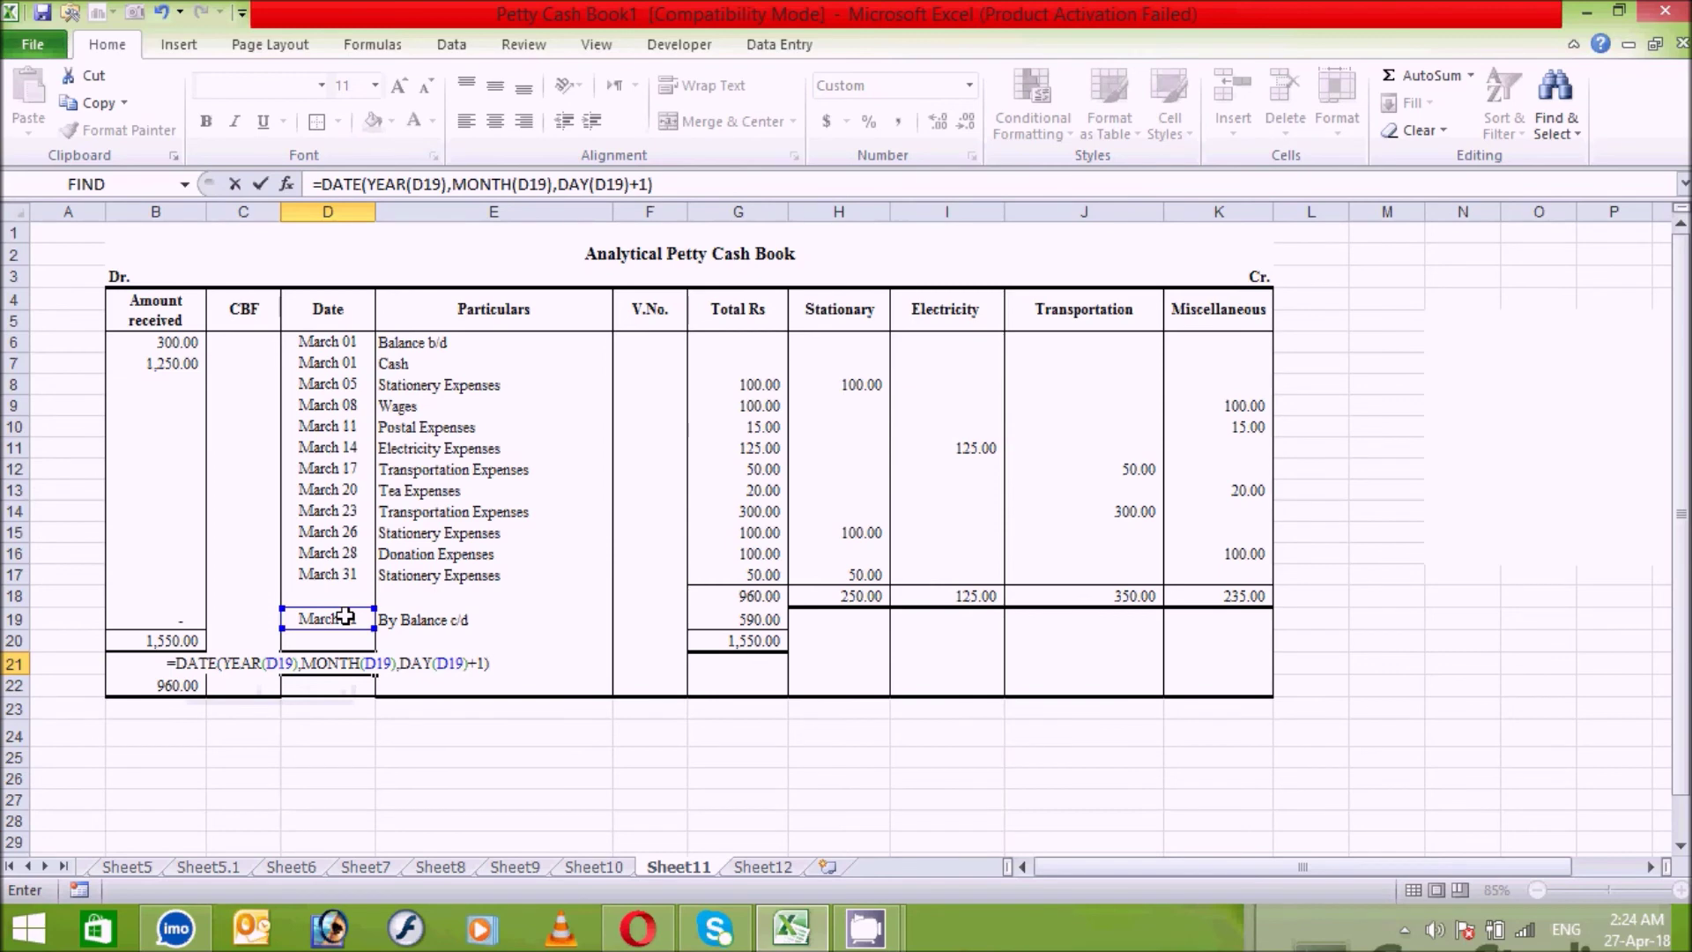
key("Return")
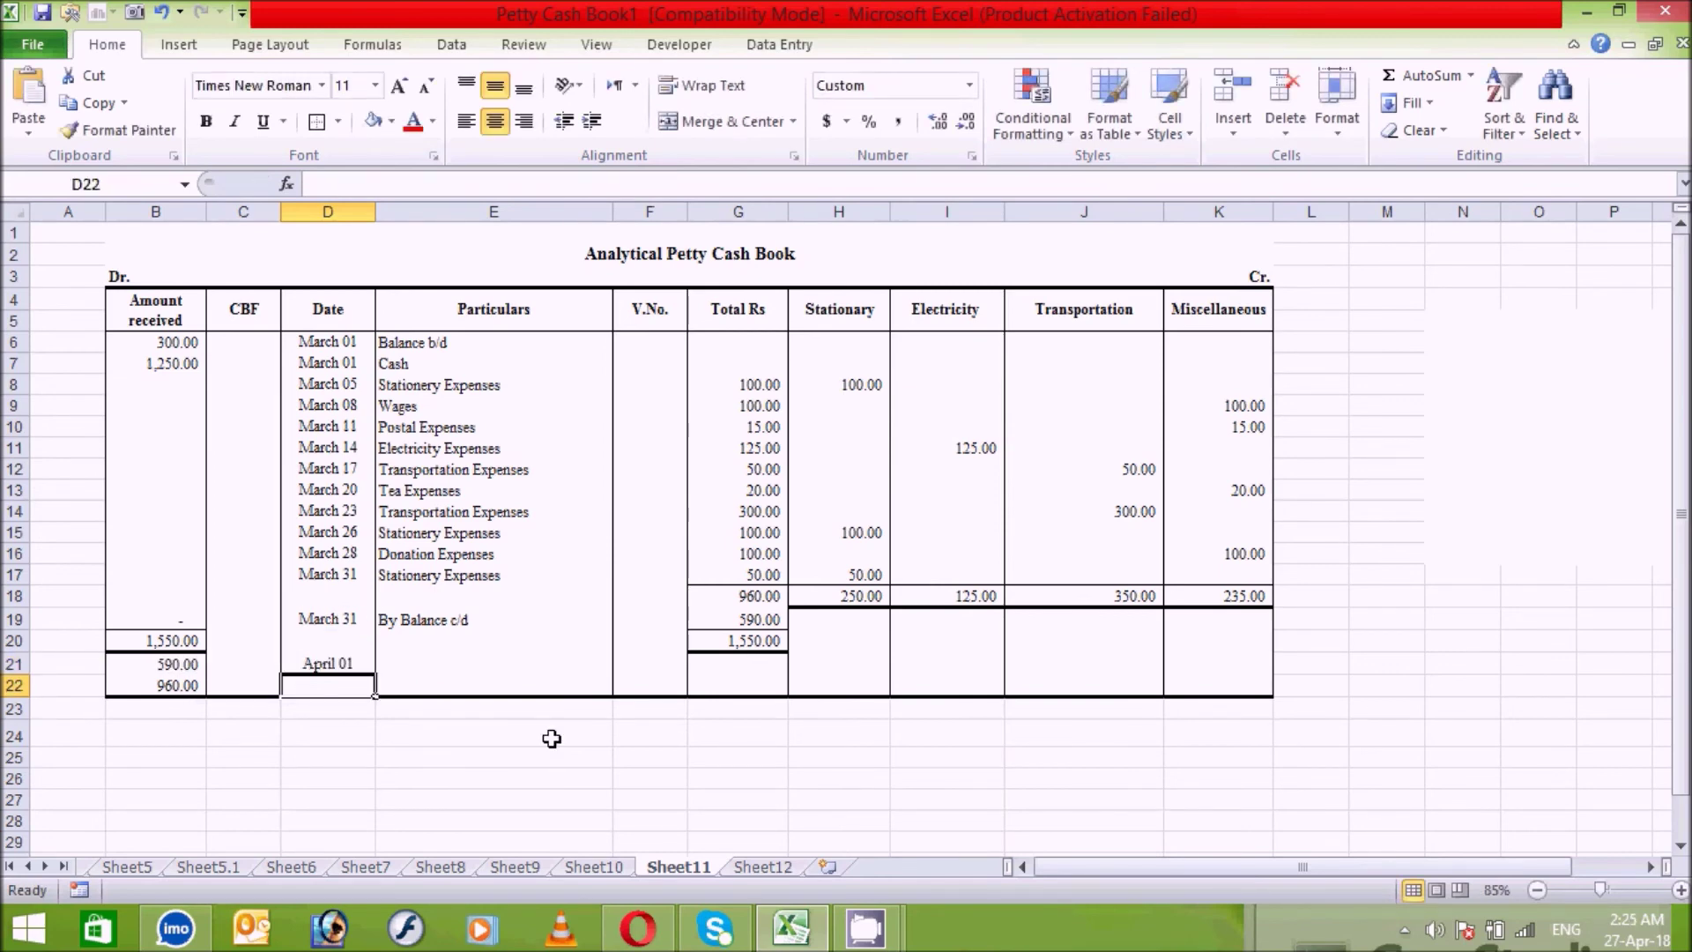
Step: Link the date in D22 to the cell above with the absolute reference =$D$21
type("=")
left_click(350, 664)
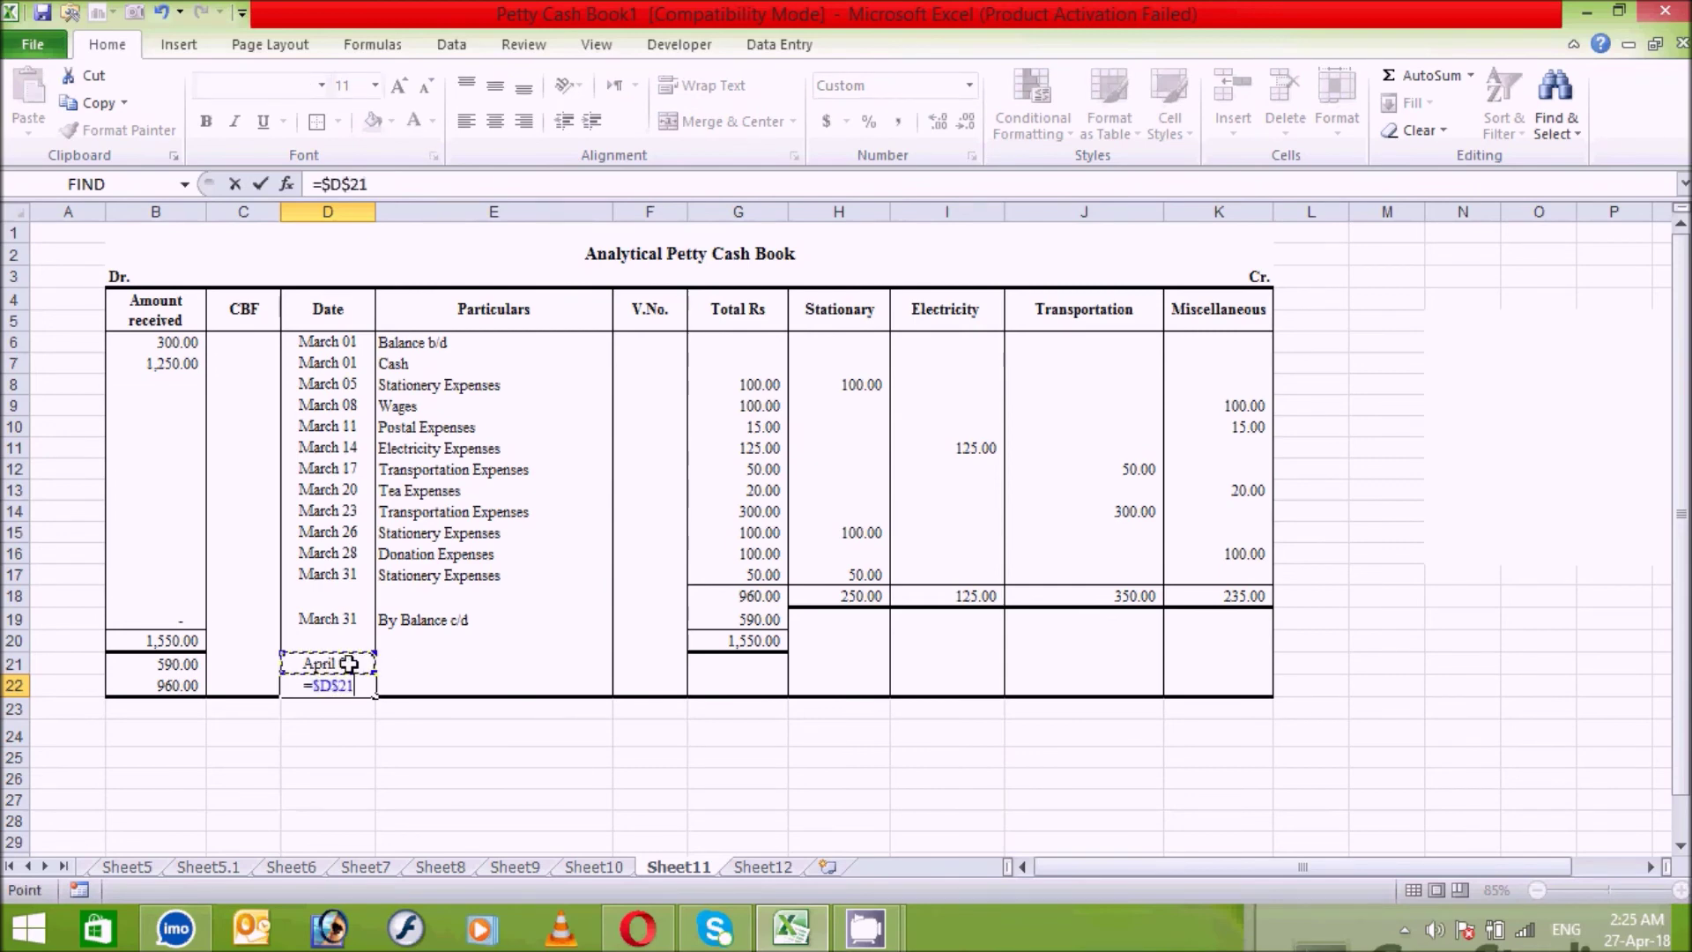
key("Return")
Step: Enter the brought-down label formula =IF(B19="","To Balance b/d","By Balance b/d") in E21 of the Particulars column
left_click(425, 663)
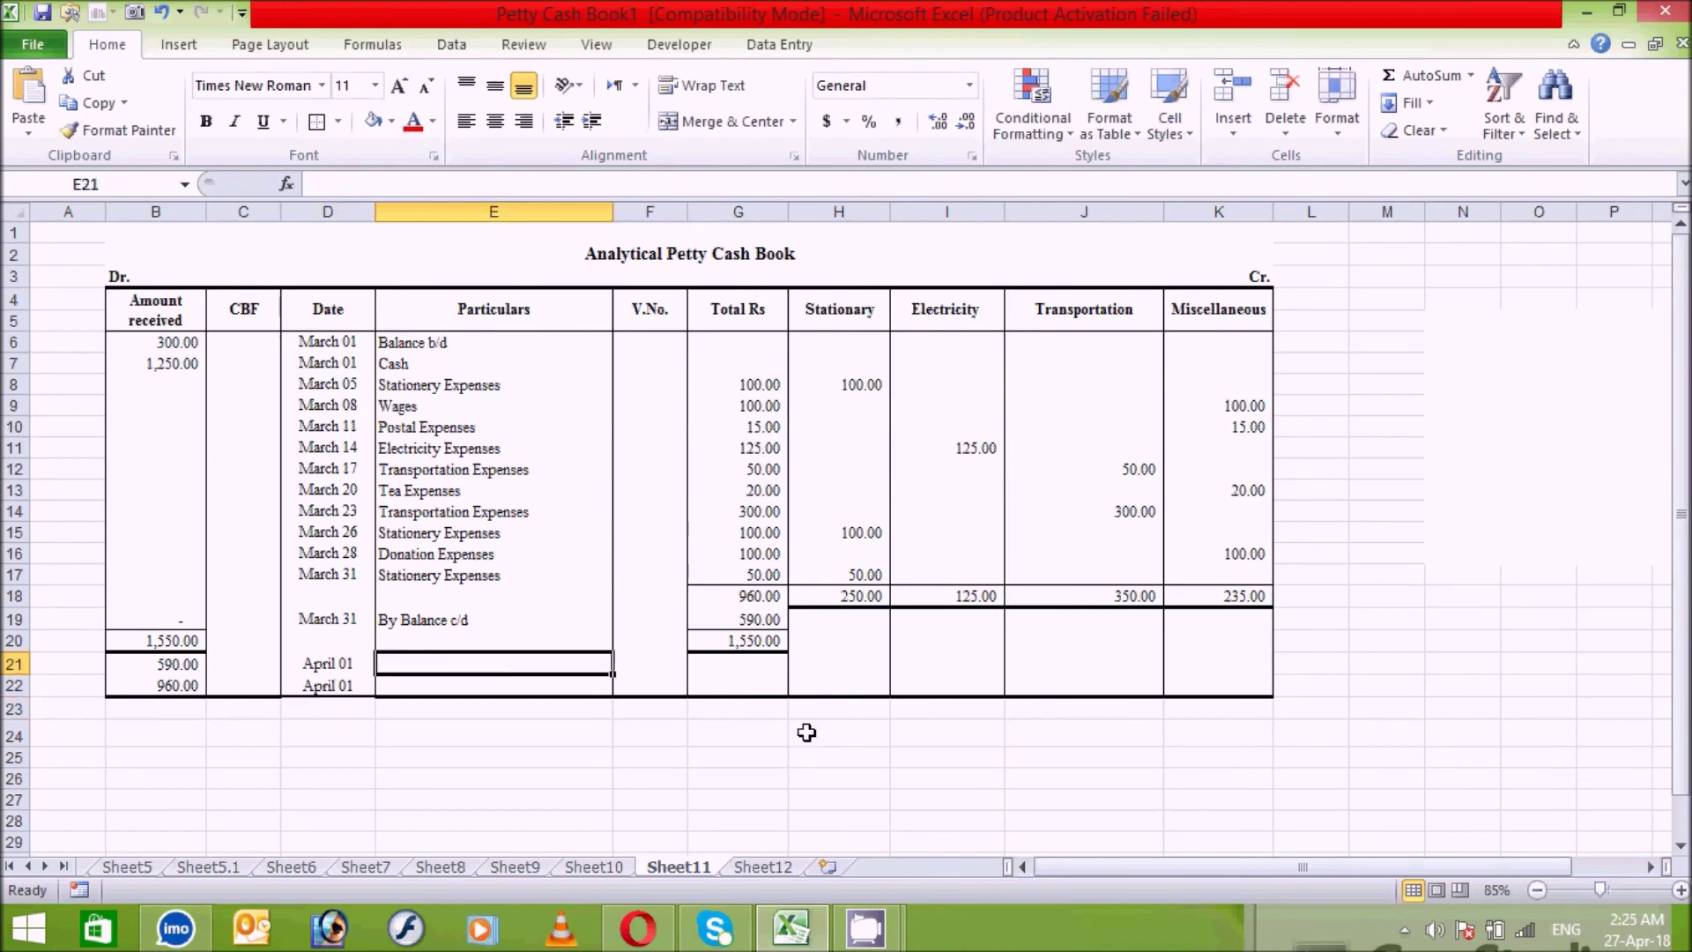
type("=if")
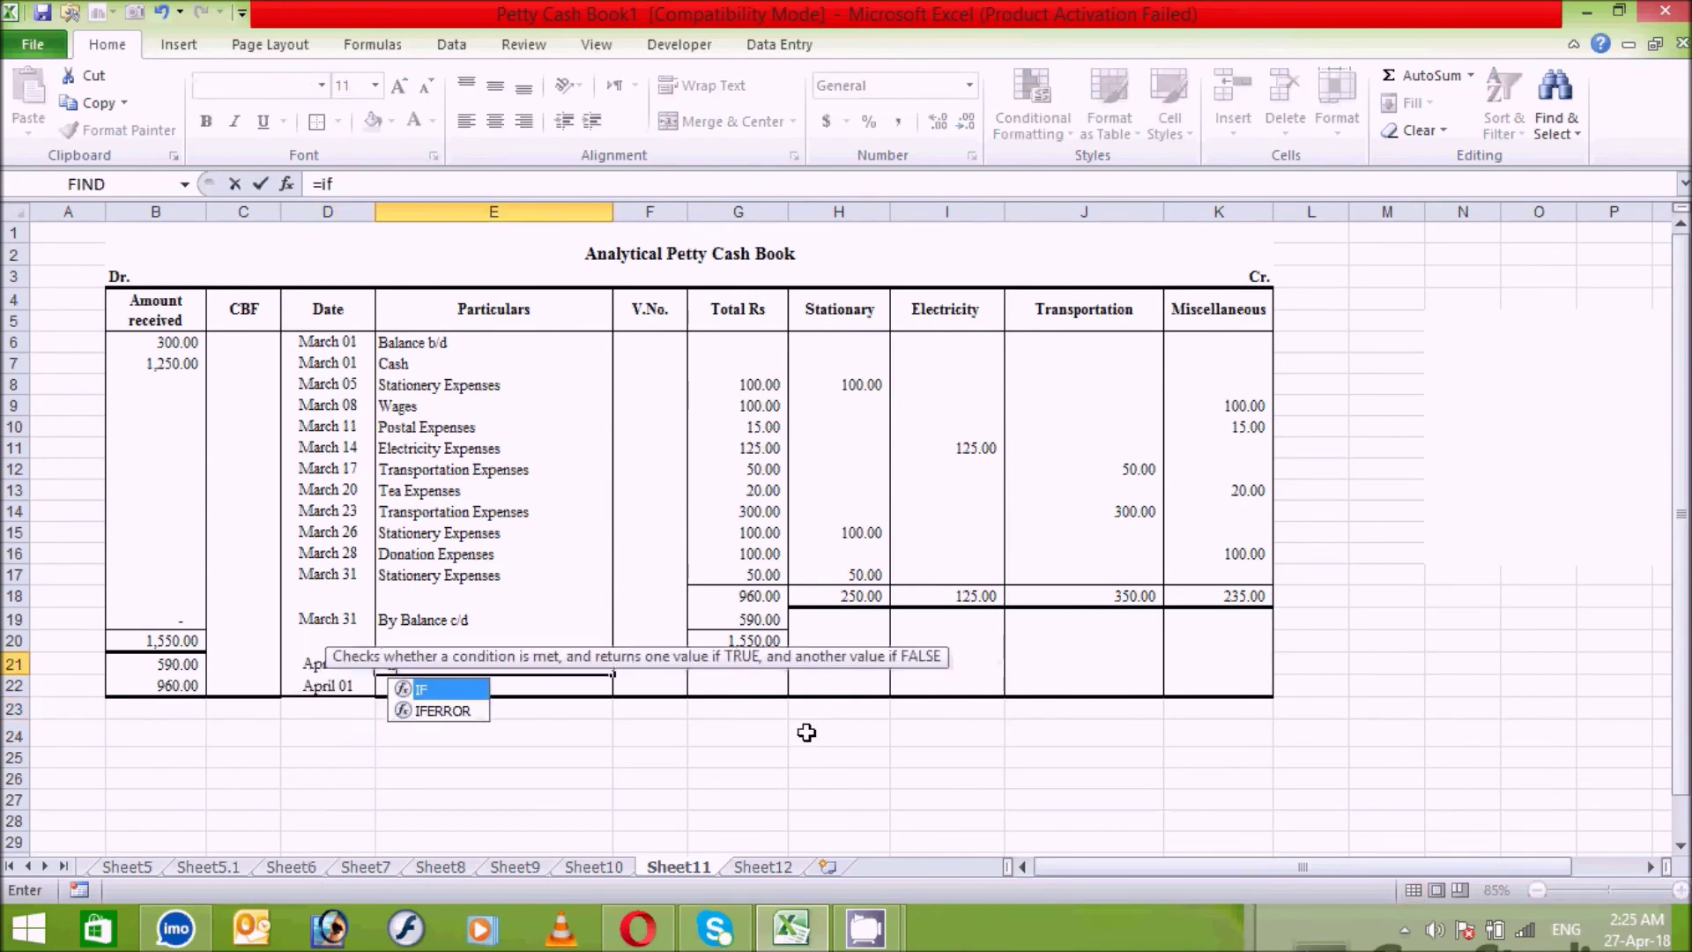
double_click(444, 698)
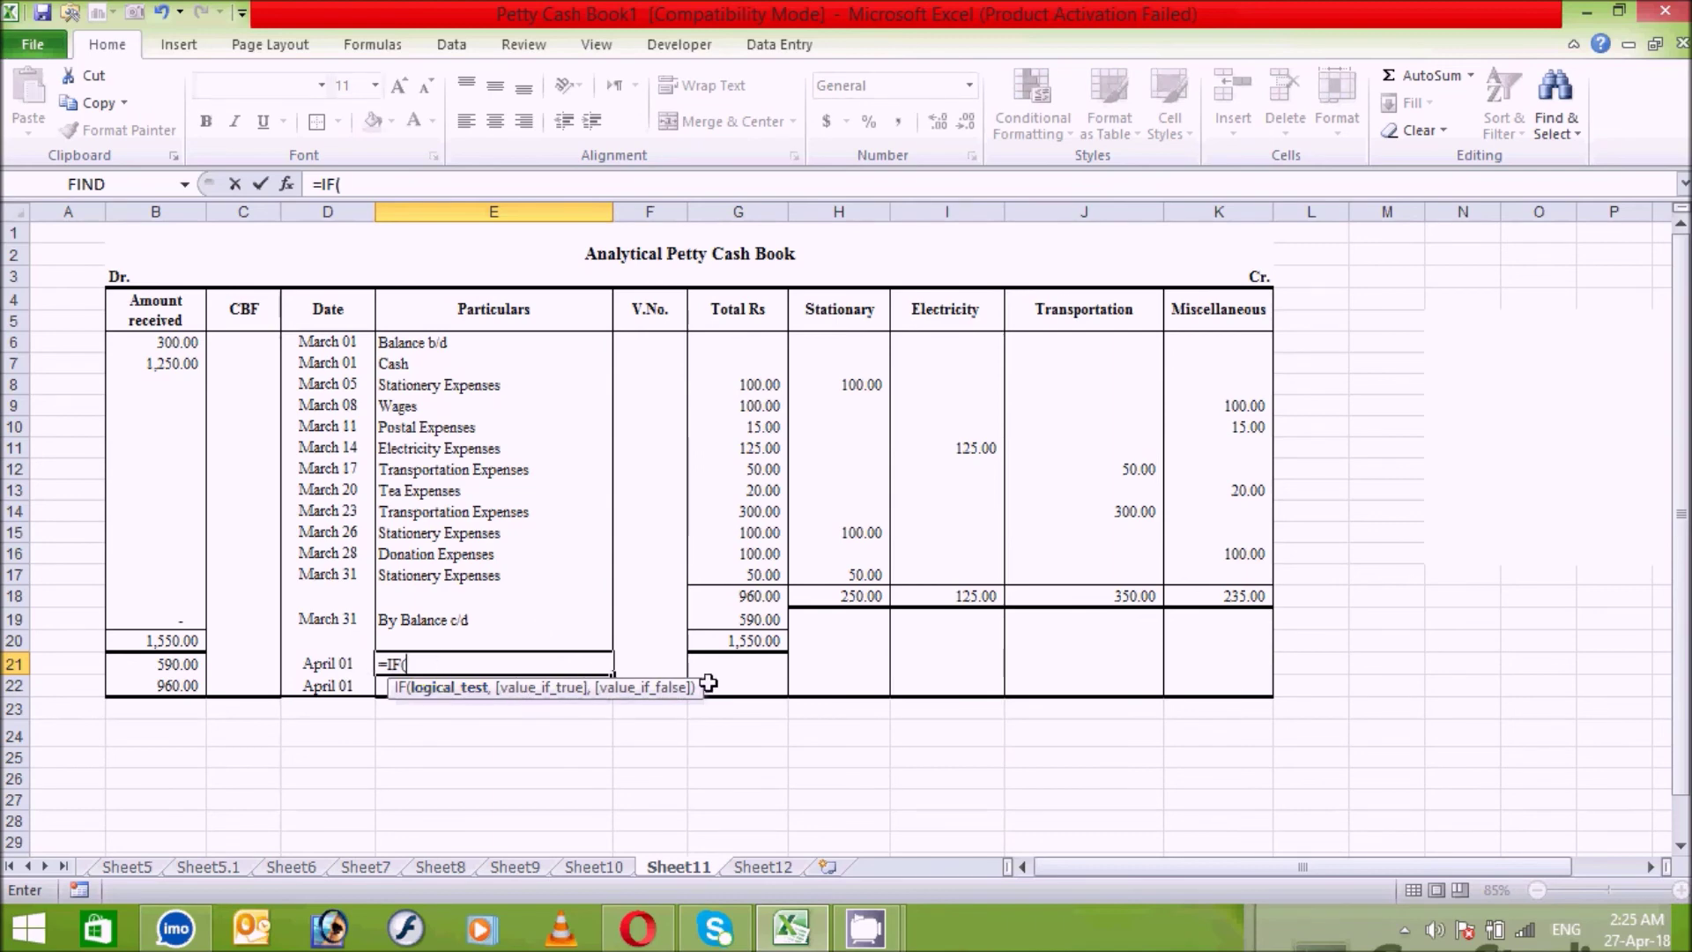
left_click(167, 620)
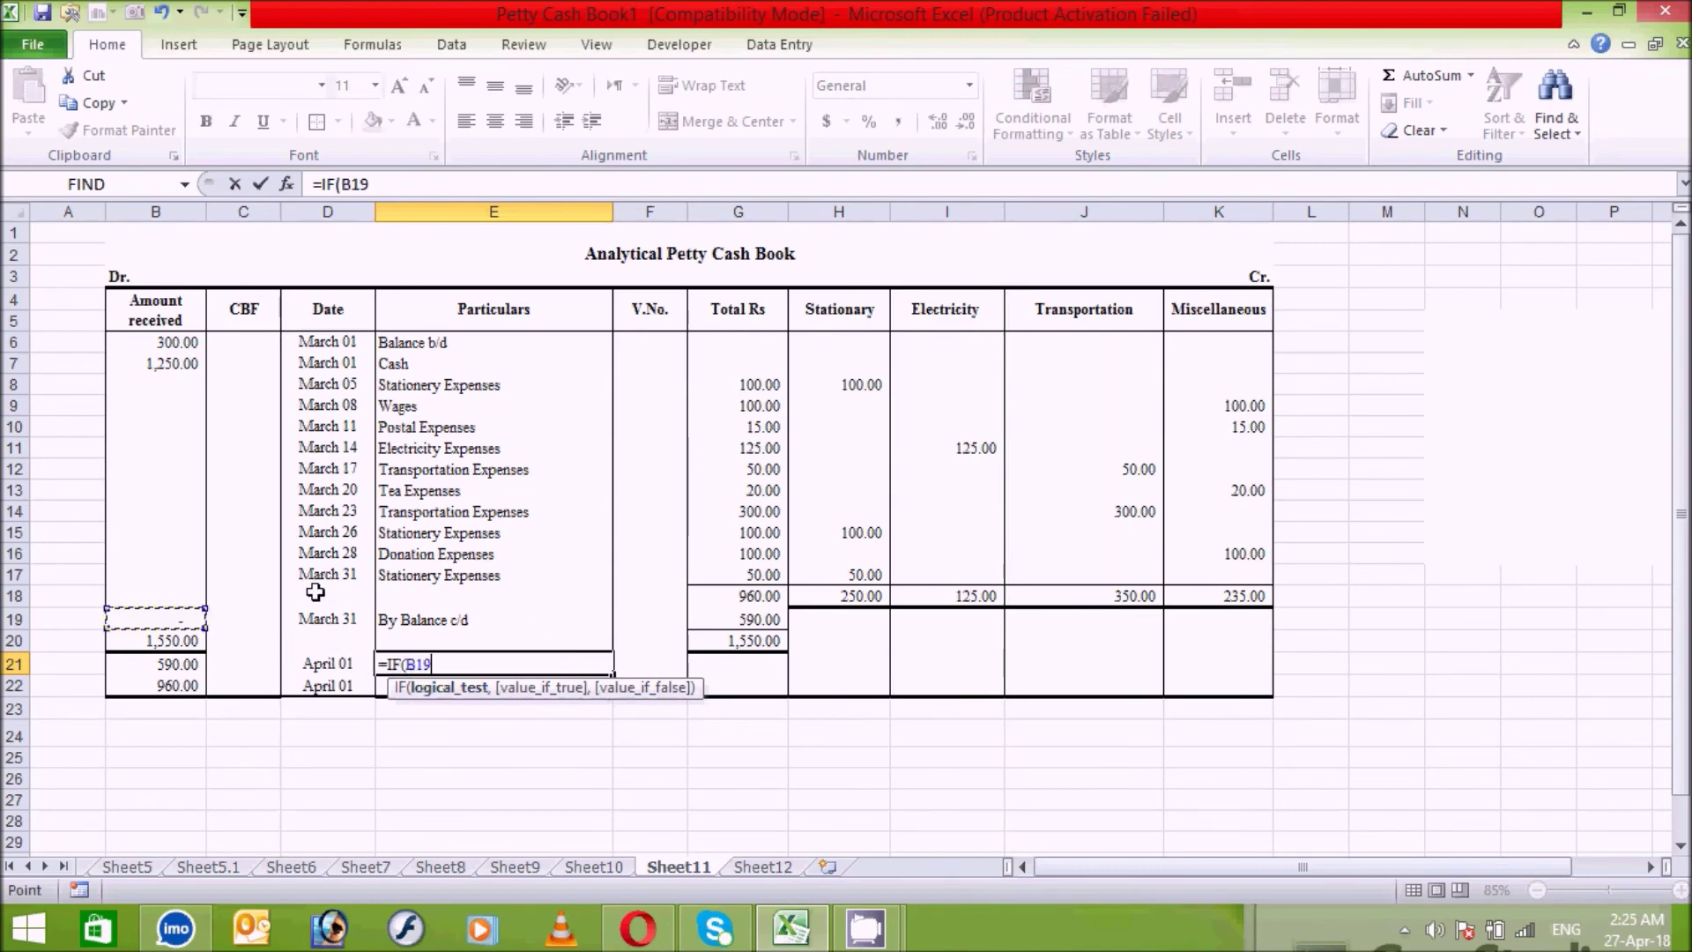
type("=\"\",")
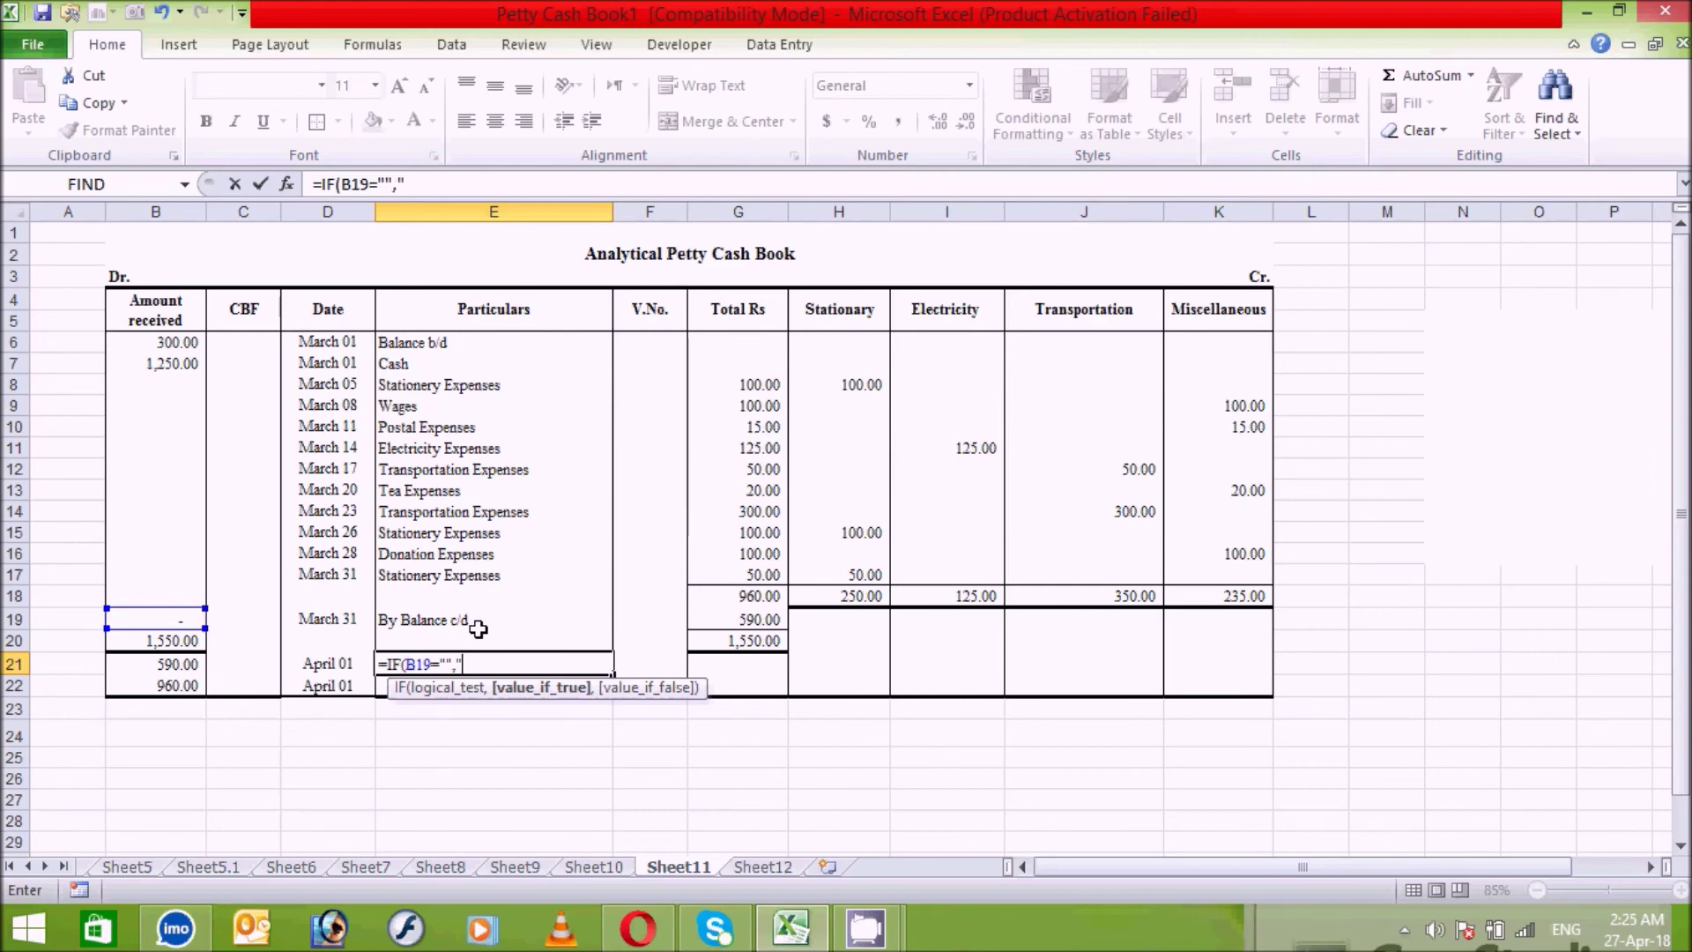
type("\"To Balance b/d\",")
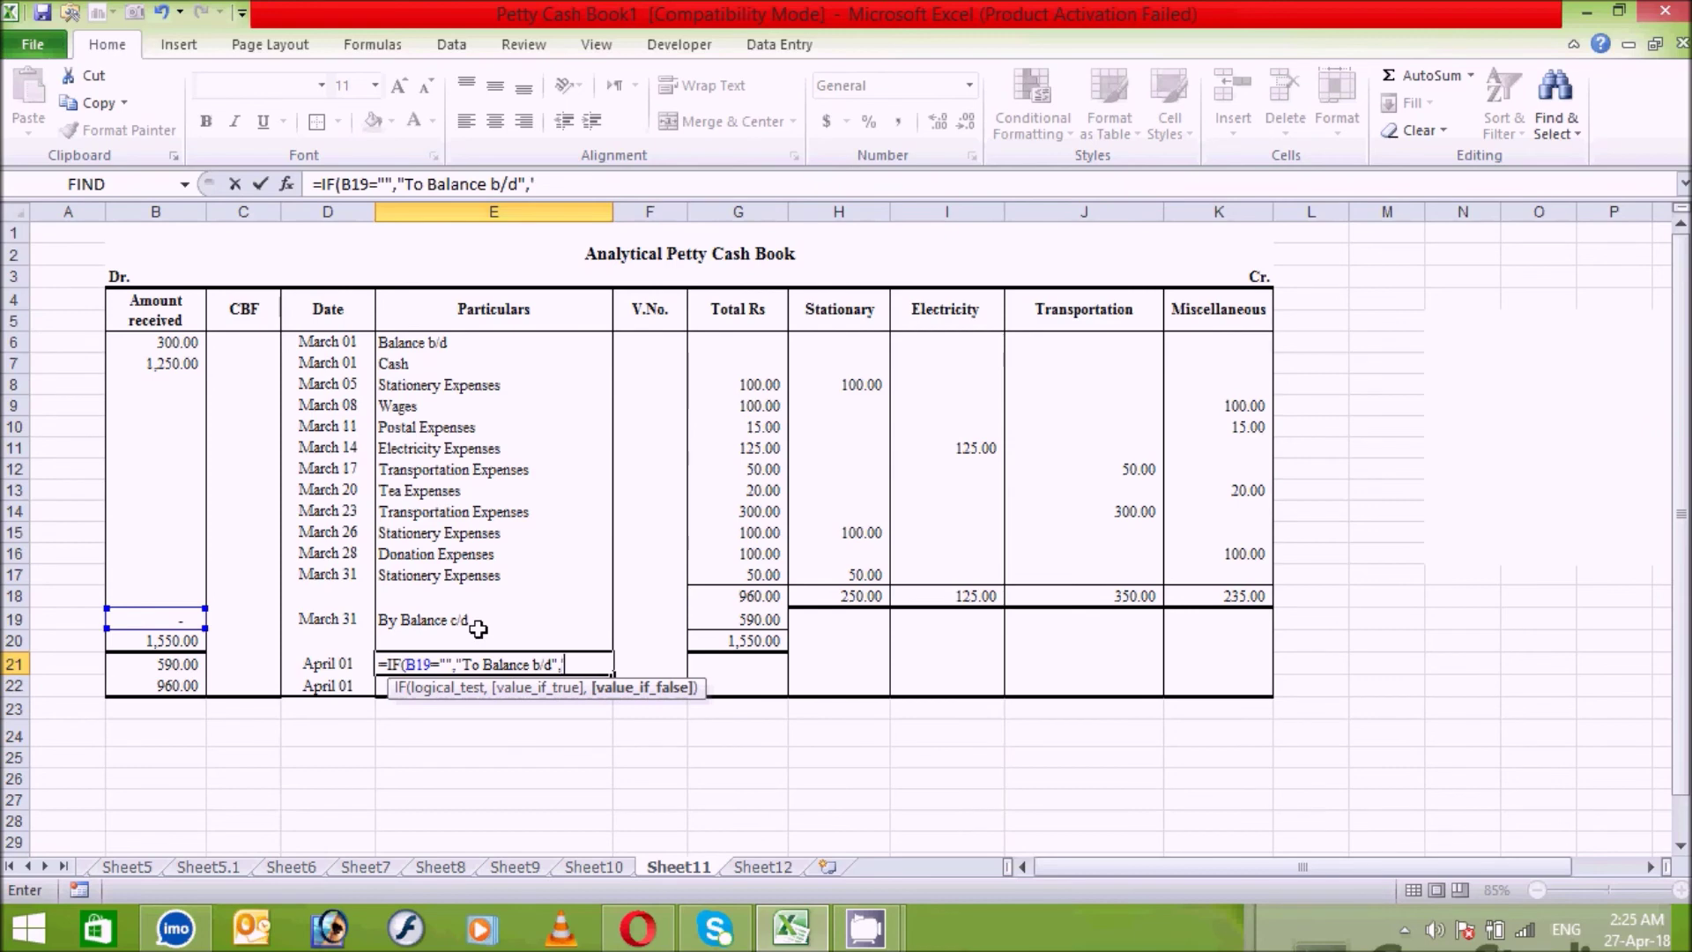
key("BackSpace")
type("\"By Balance b/d")
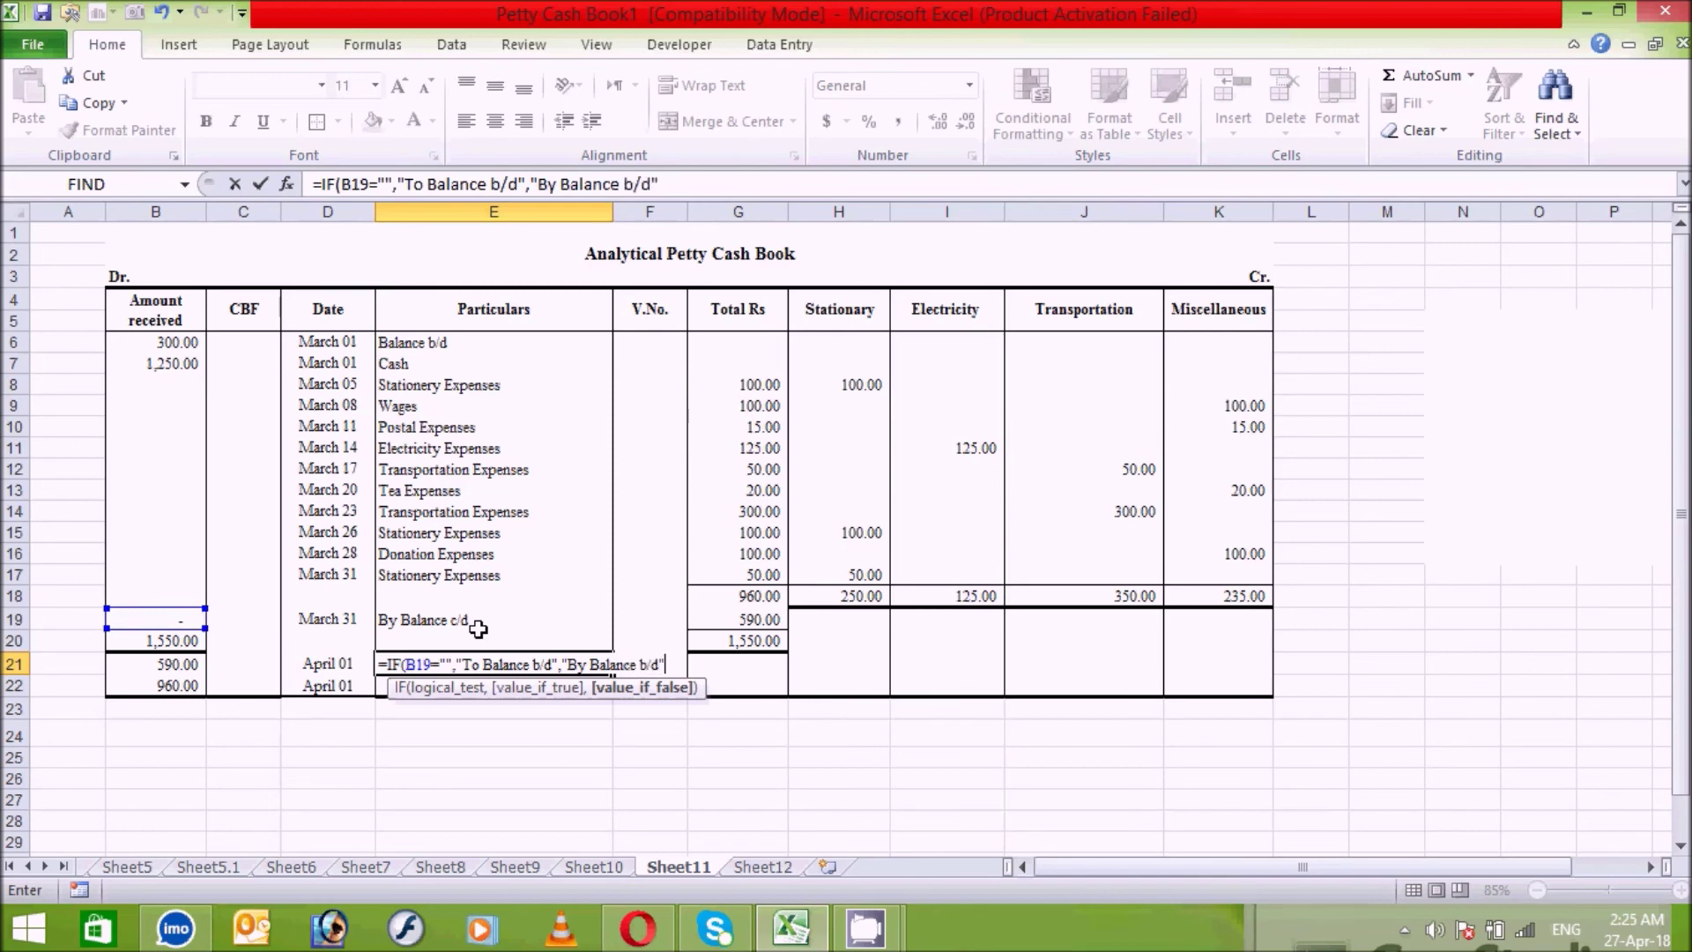
type("\")")
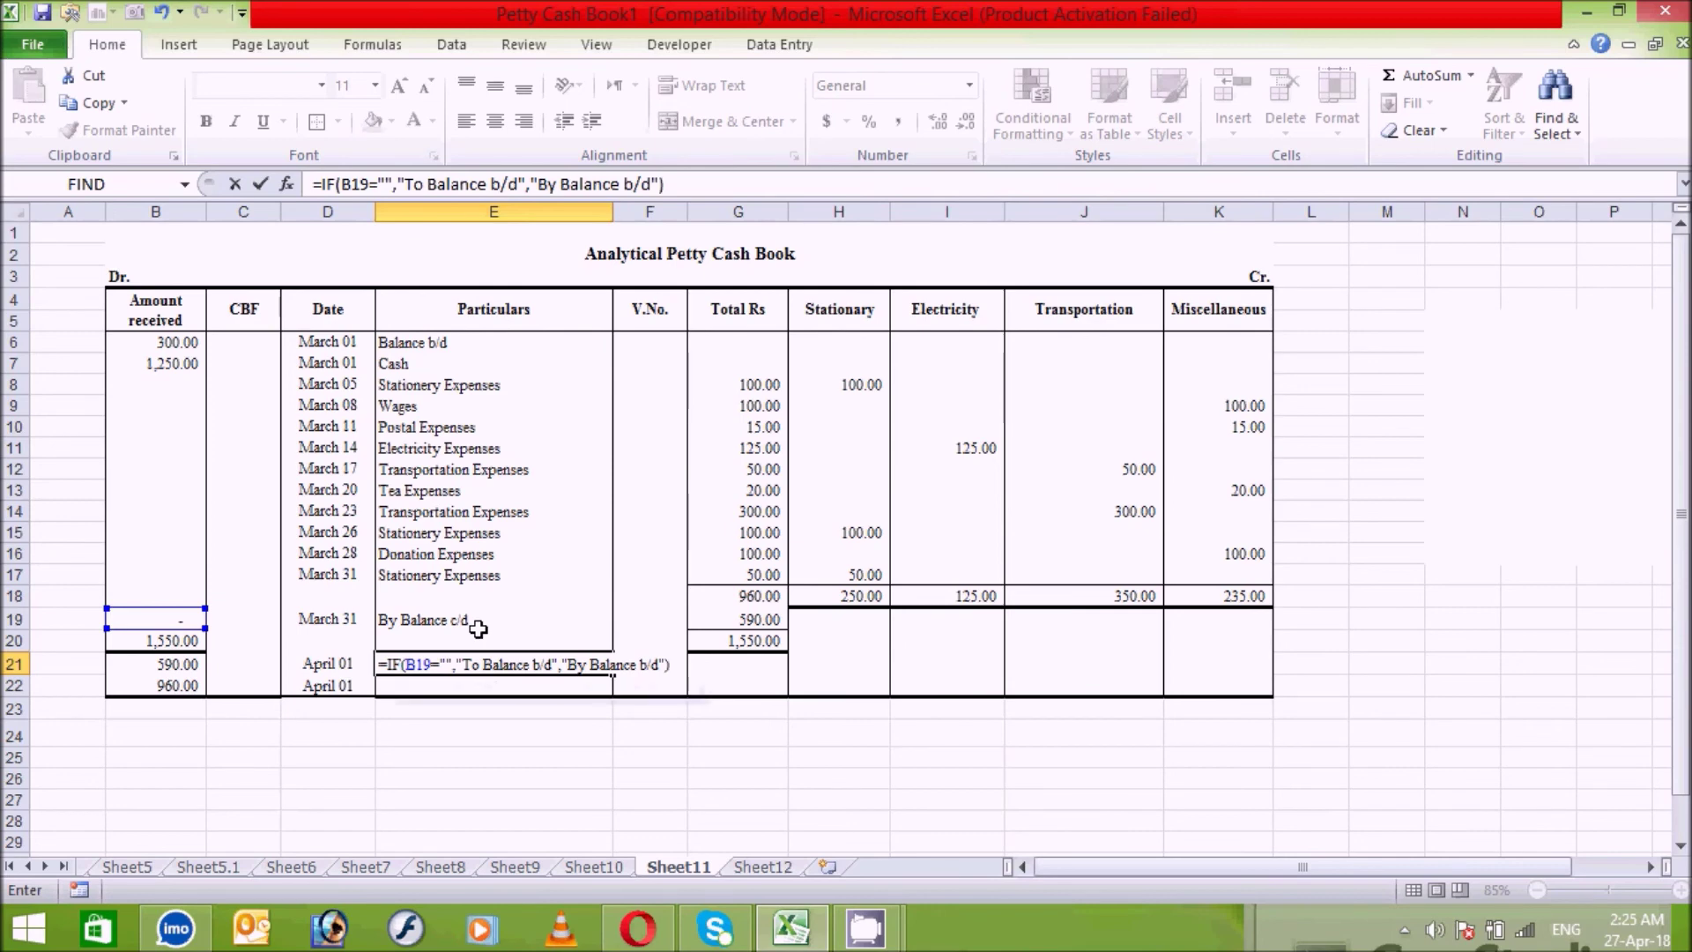
key("Return")
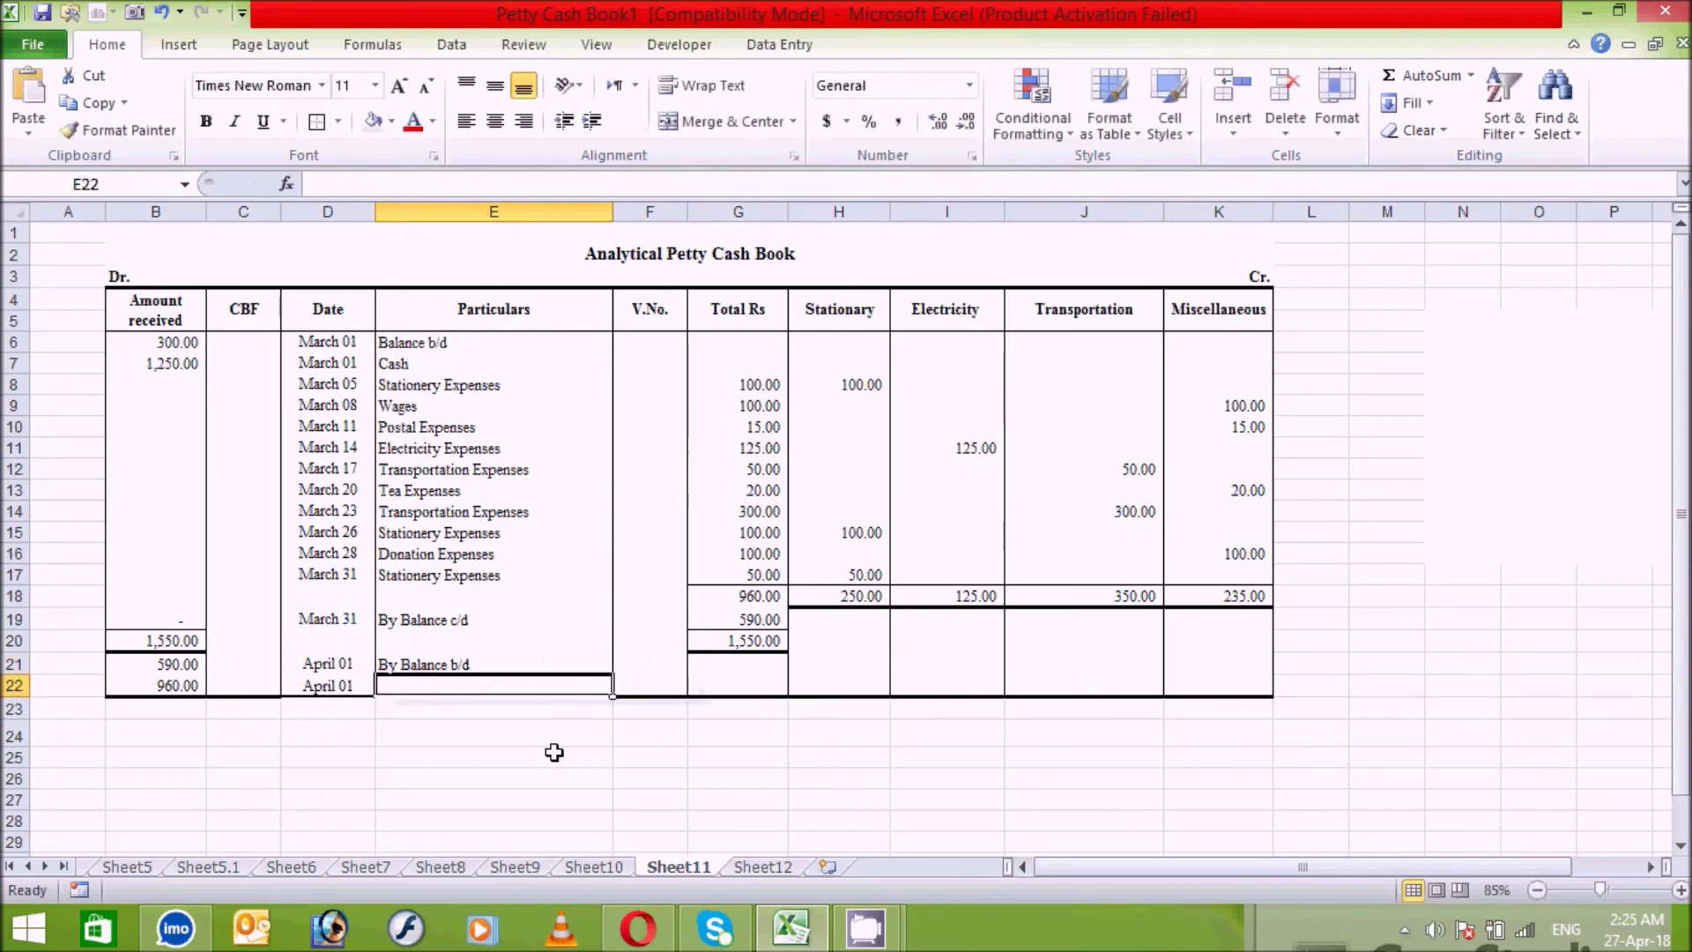
Step: Enter the cash label formula =IF(E19="By Balance c/d","To Cash", "By Cash") in E22 of the Particulars column
type("=")
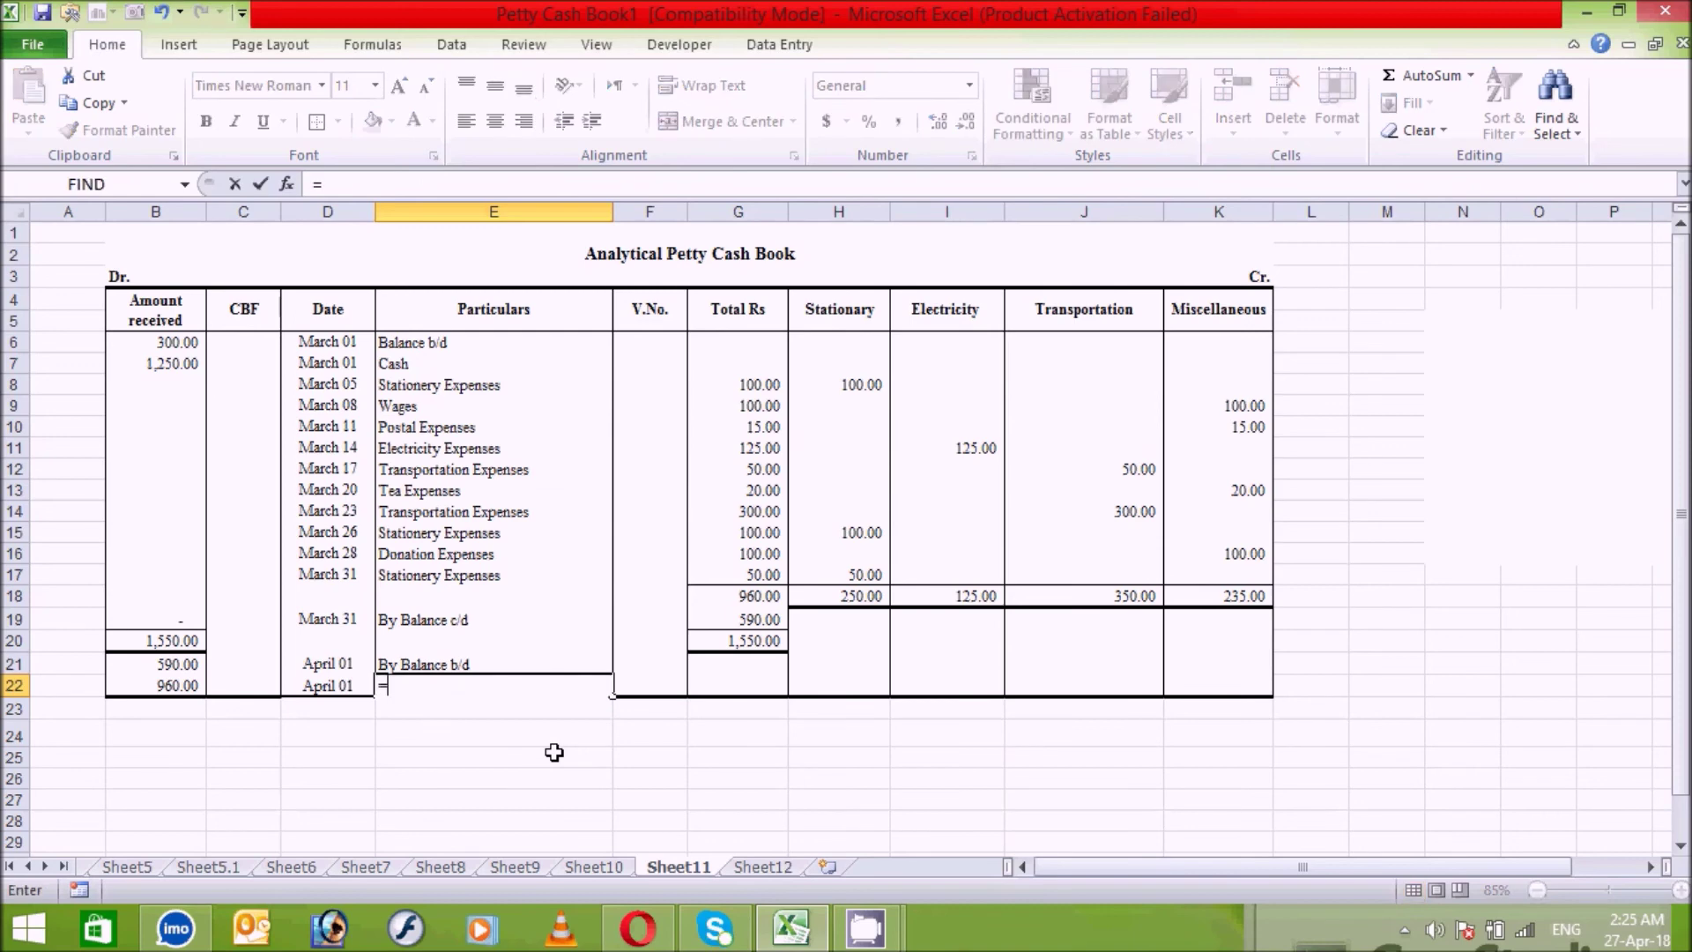
type("if")
double_click(441, 706)
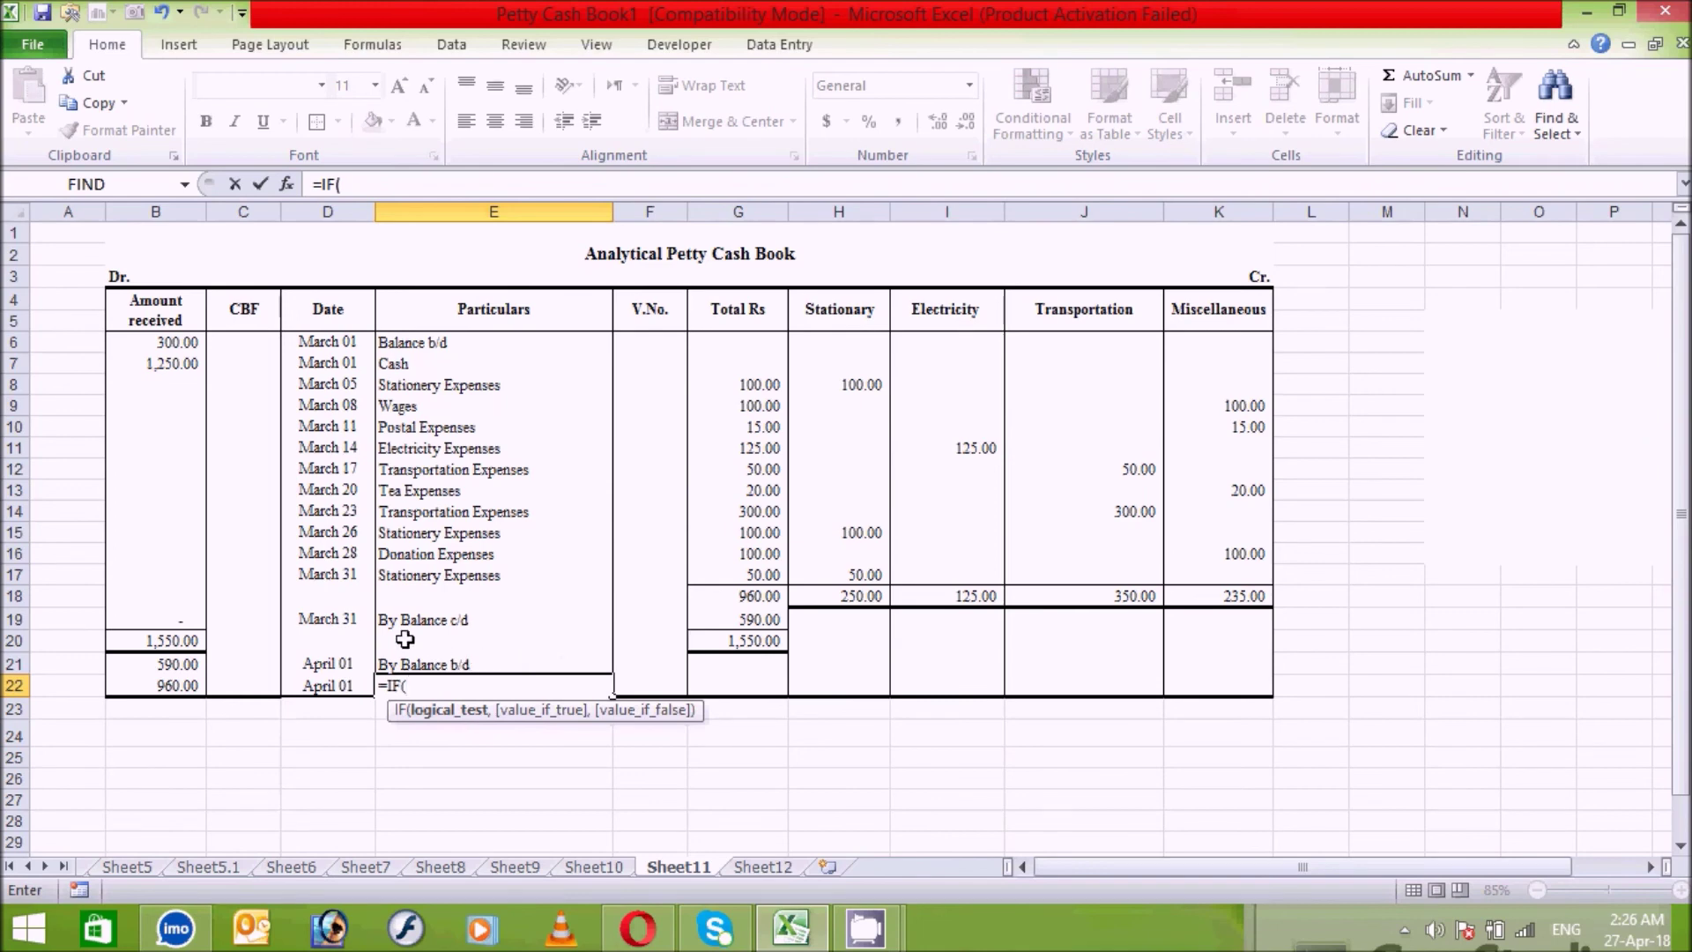
left_click(466, 622)
type("=")
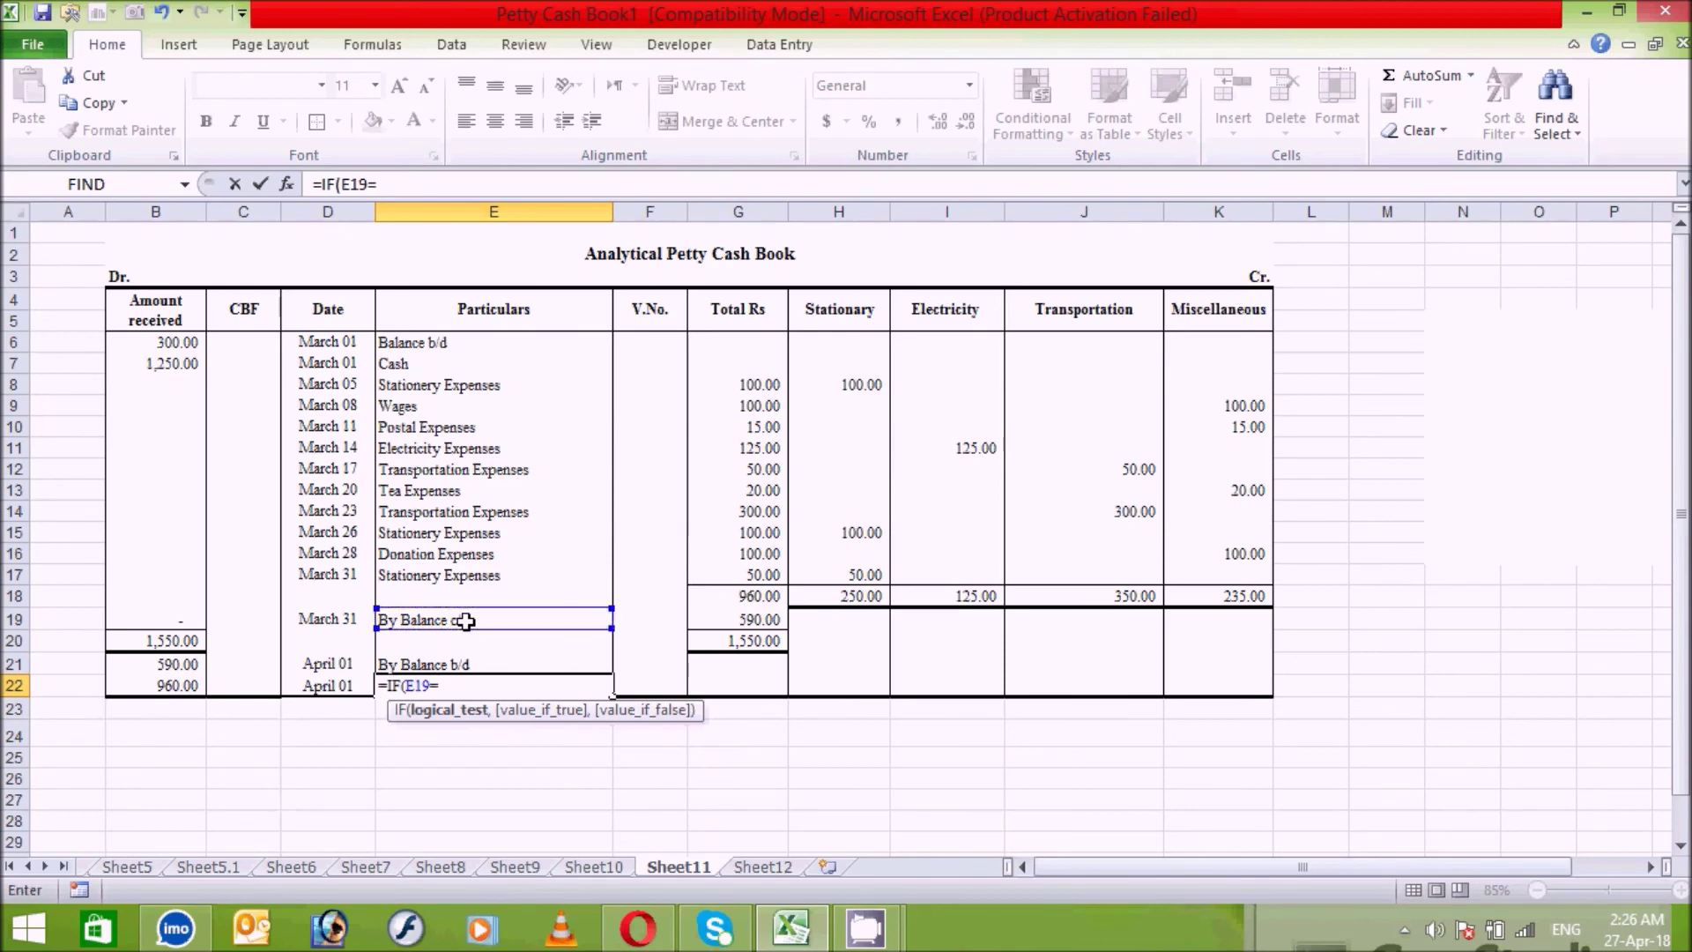
type("\"By Balance")
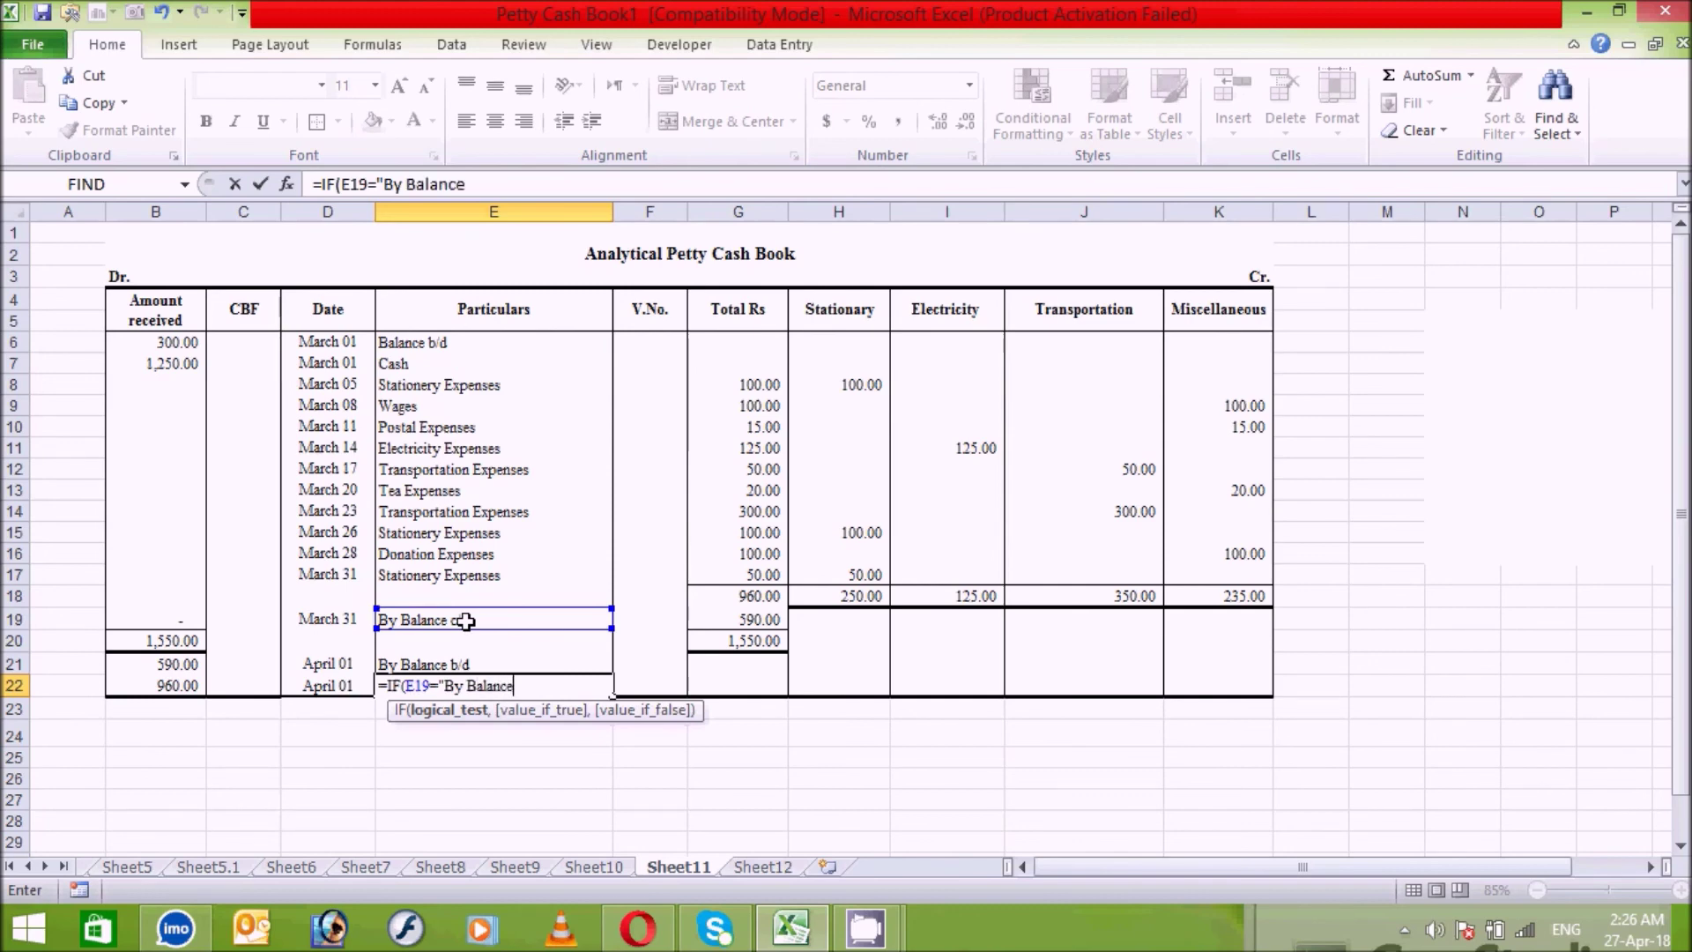
type(" c/d\",(")
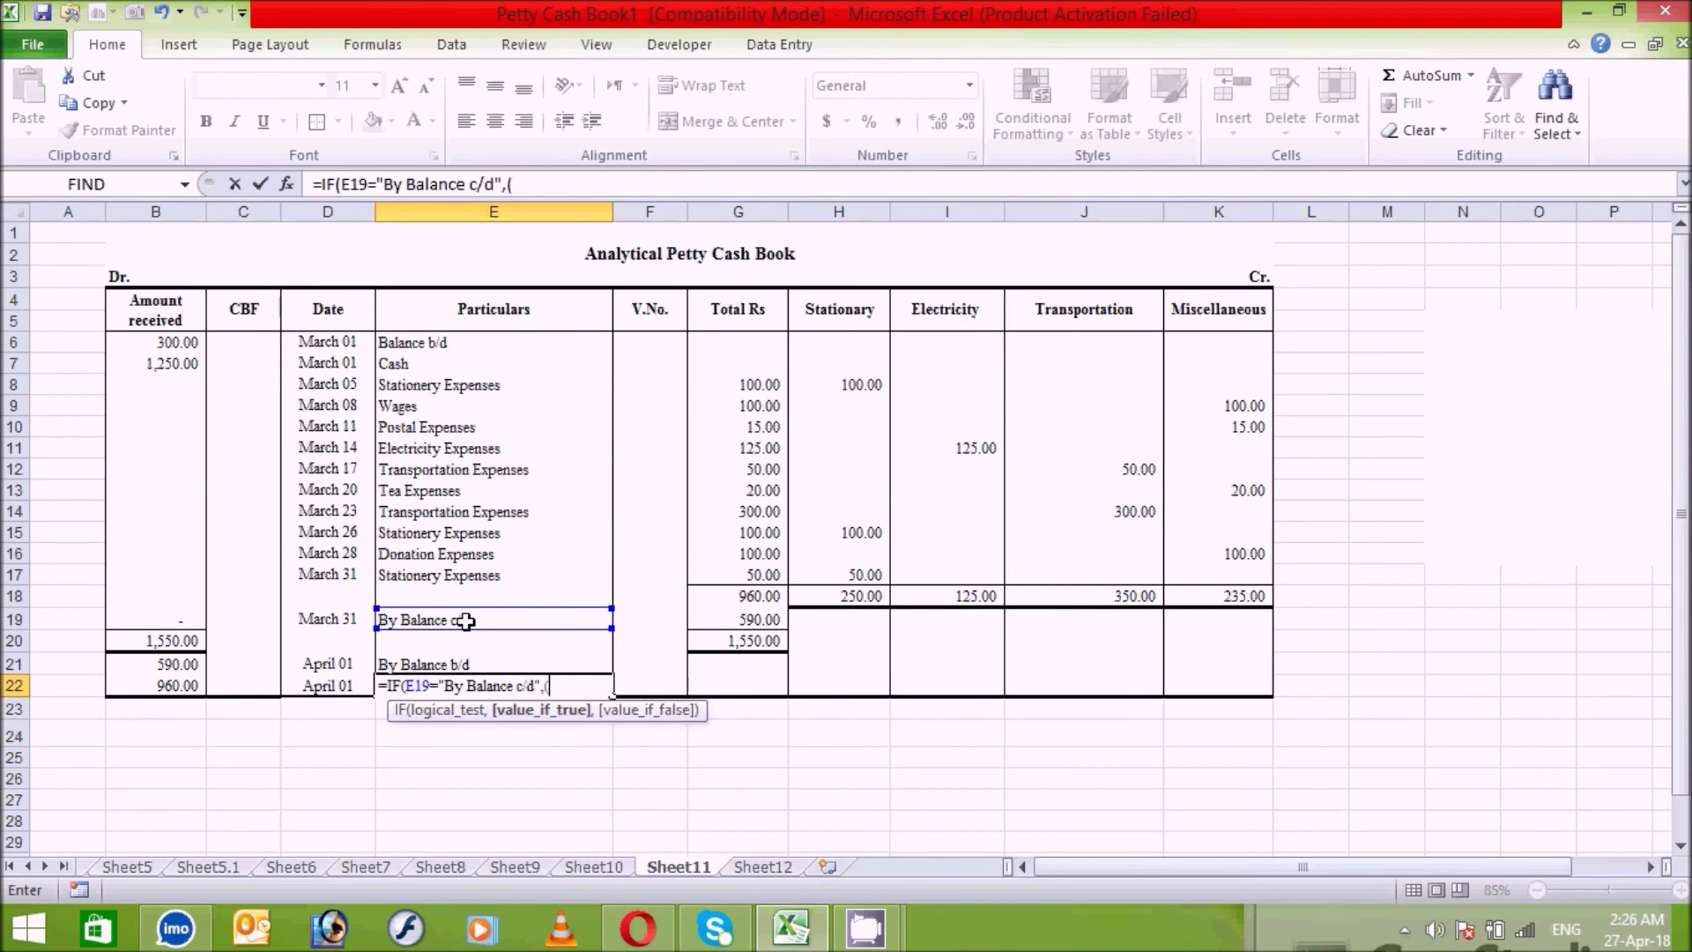
key("BackSpace")
type("\"To Cash\",")
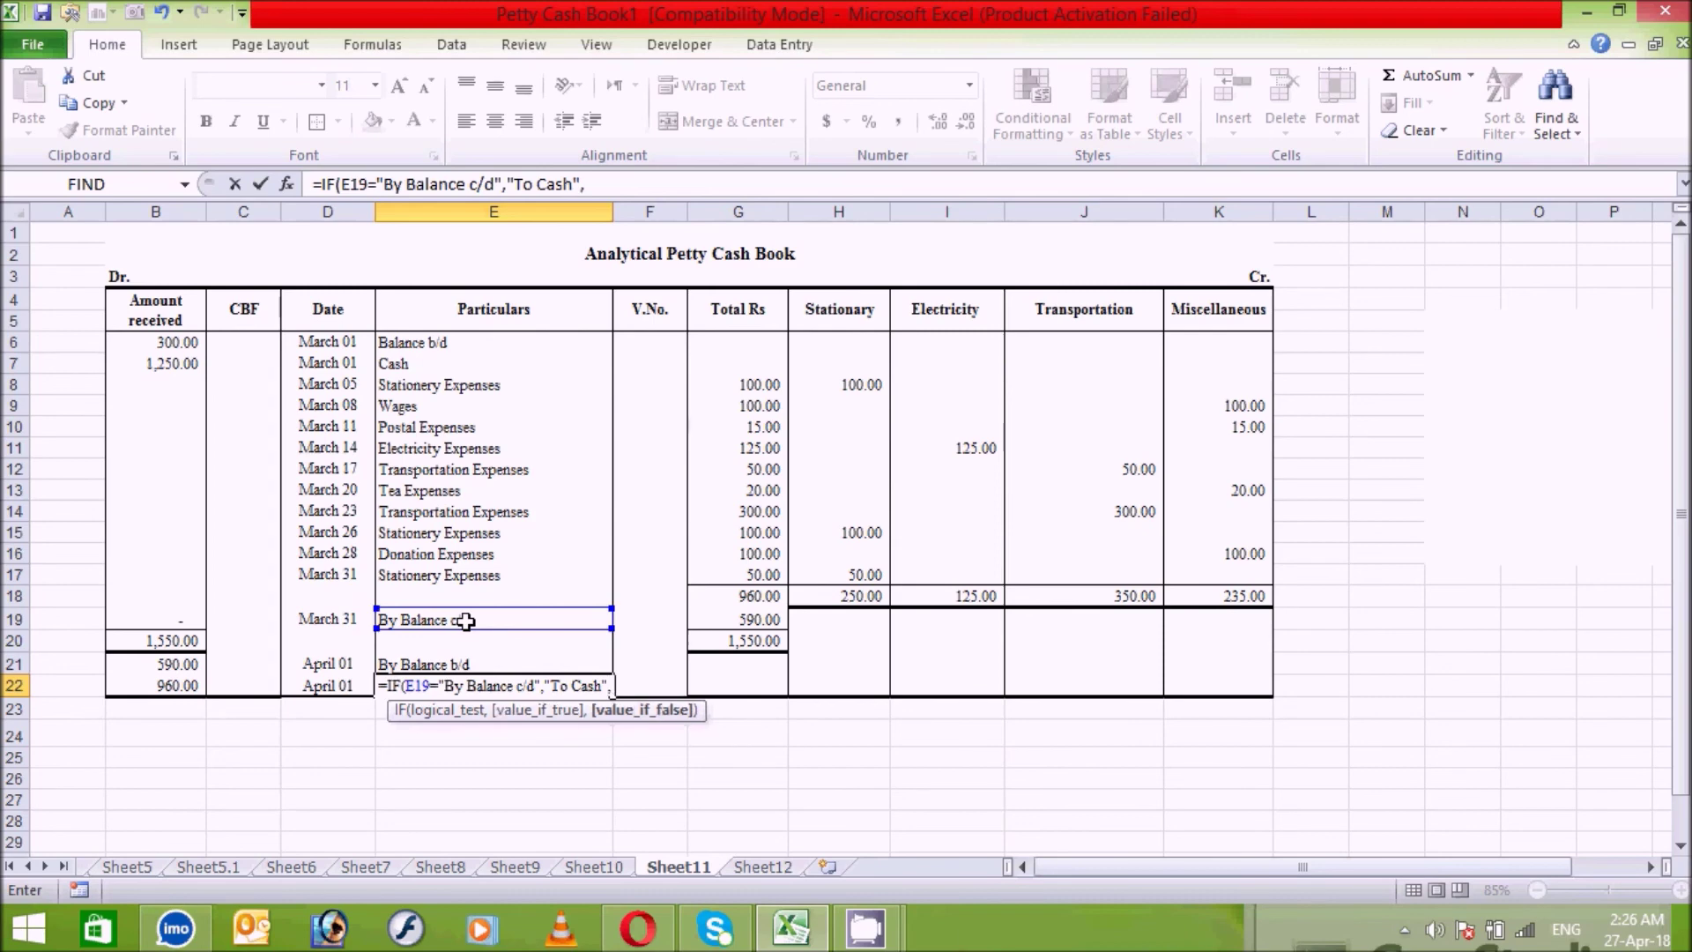
type(" \"Bay Cash\")")
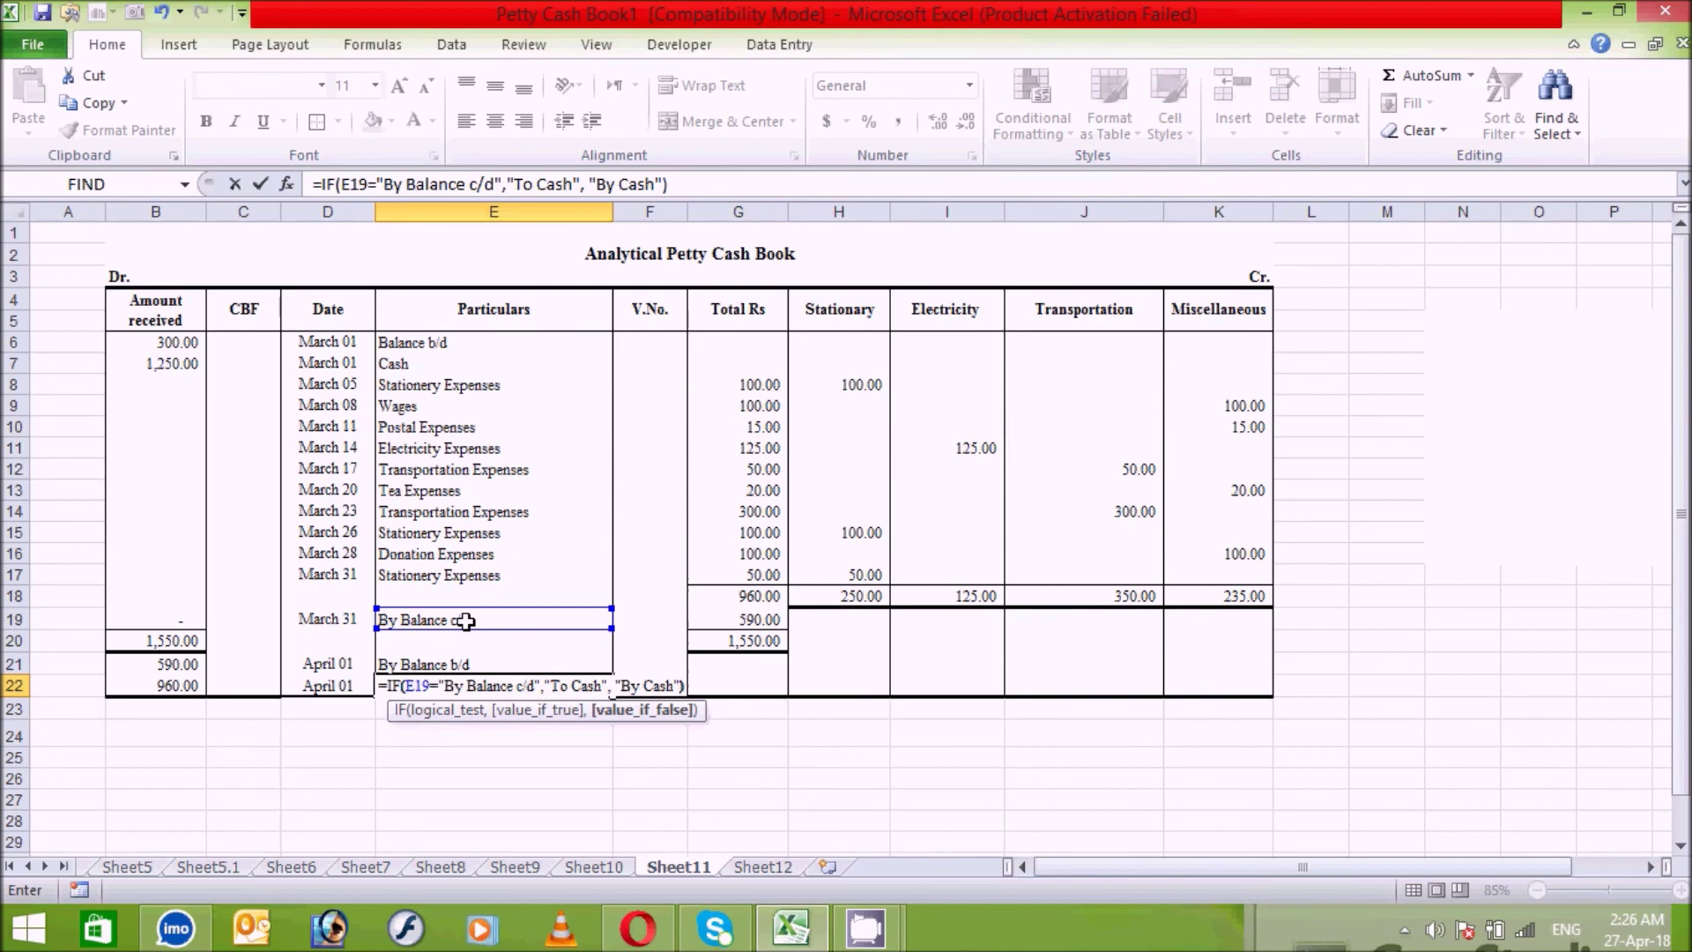
key("Return")
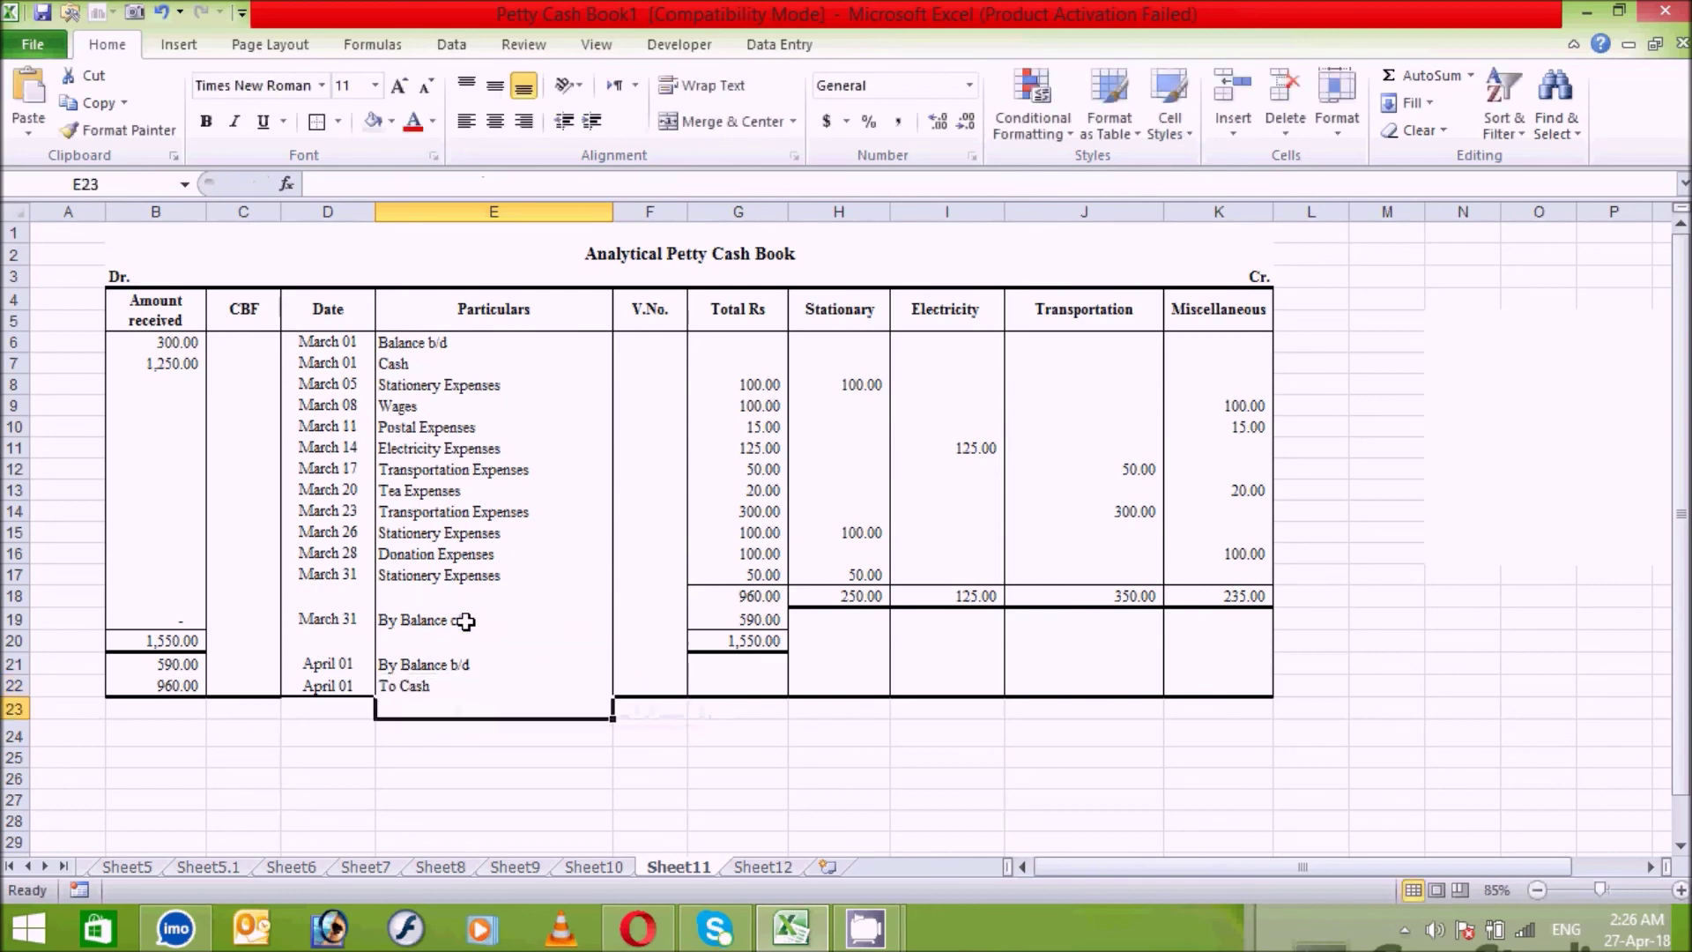
Step: Enter the formula =IF(E21="By Balance b/d",B19,"") in G21 of the Total Rs column
left_click(718, 665)
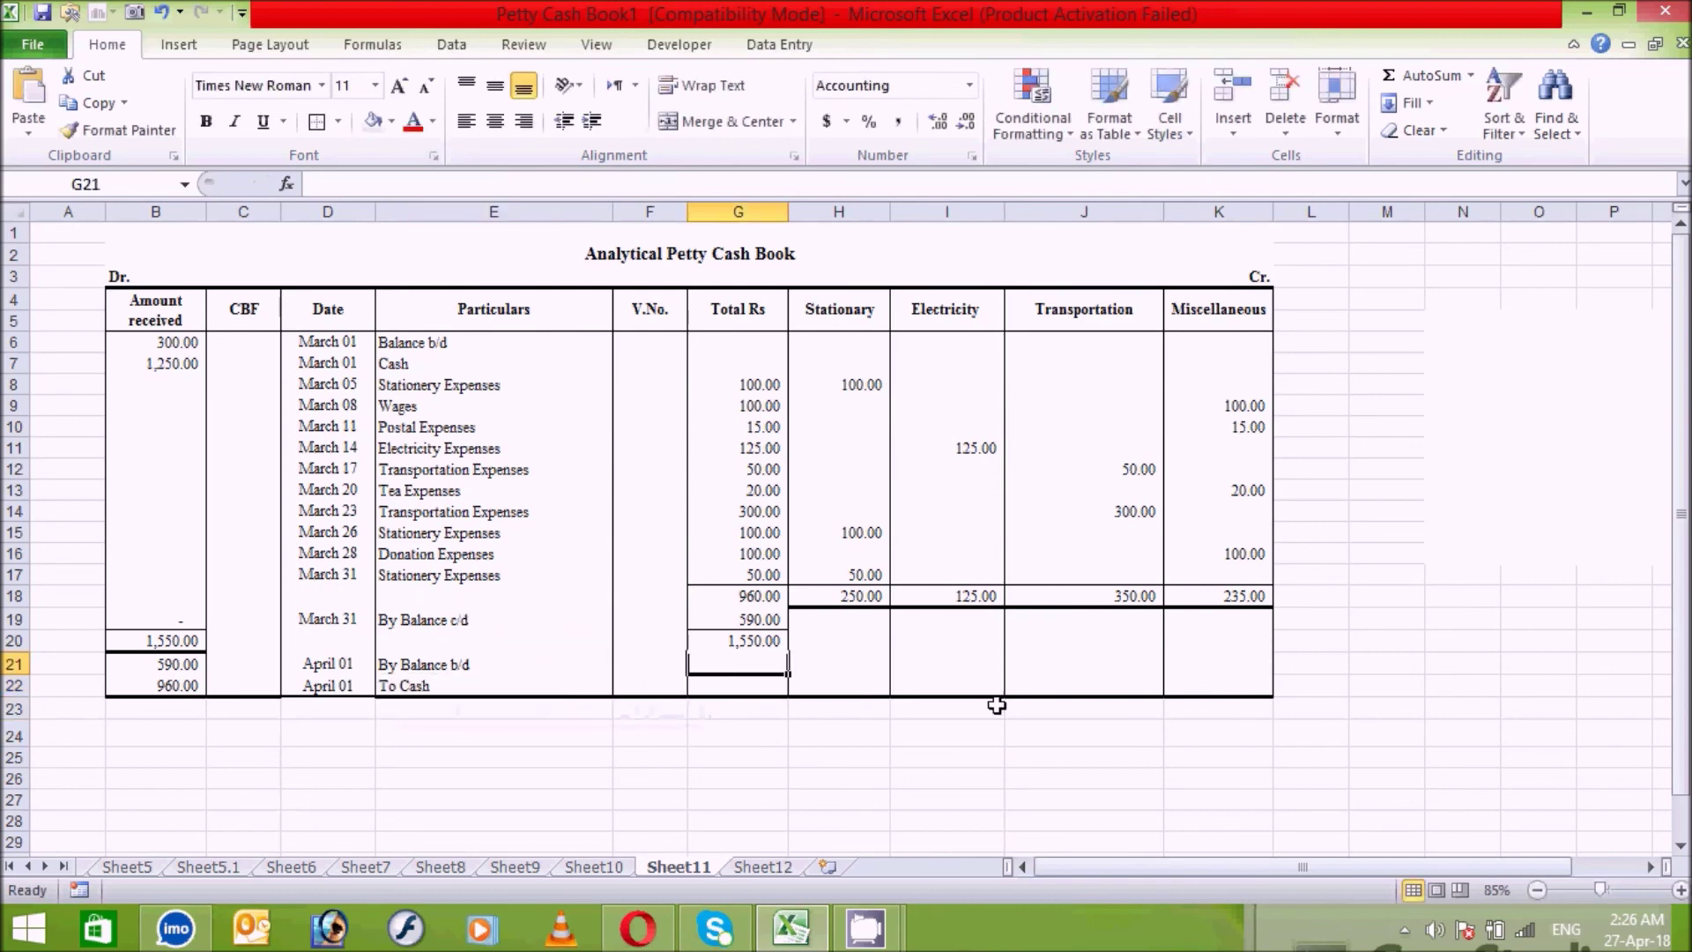
type("=")
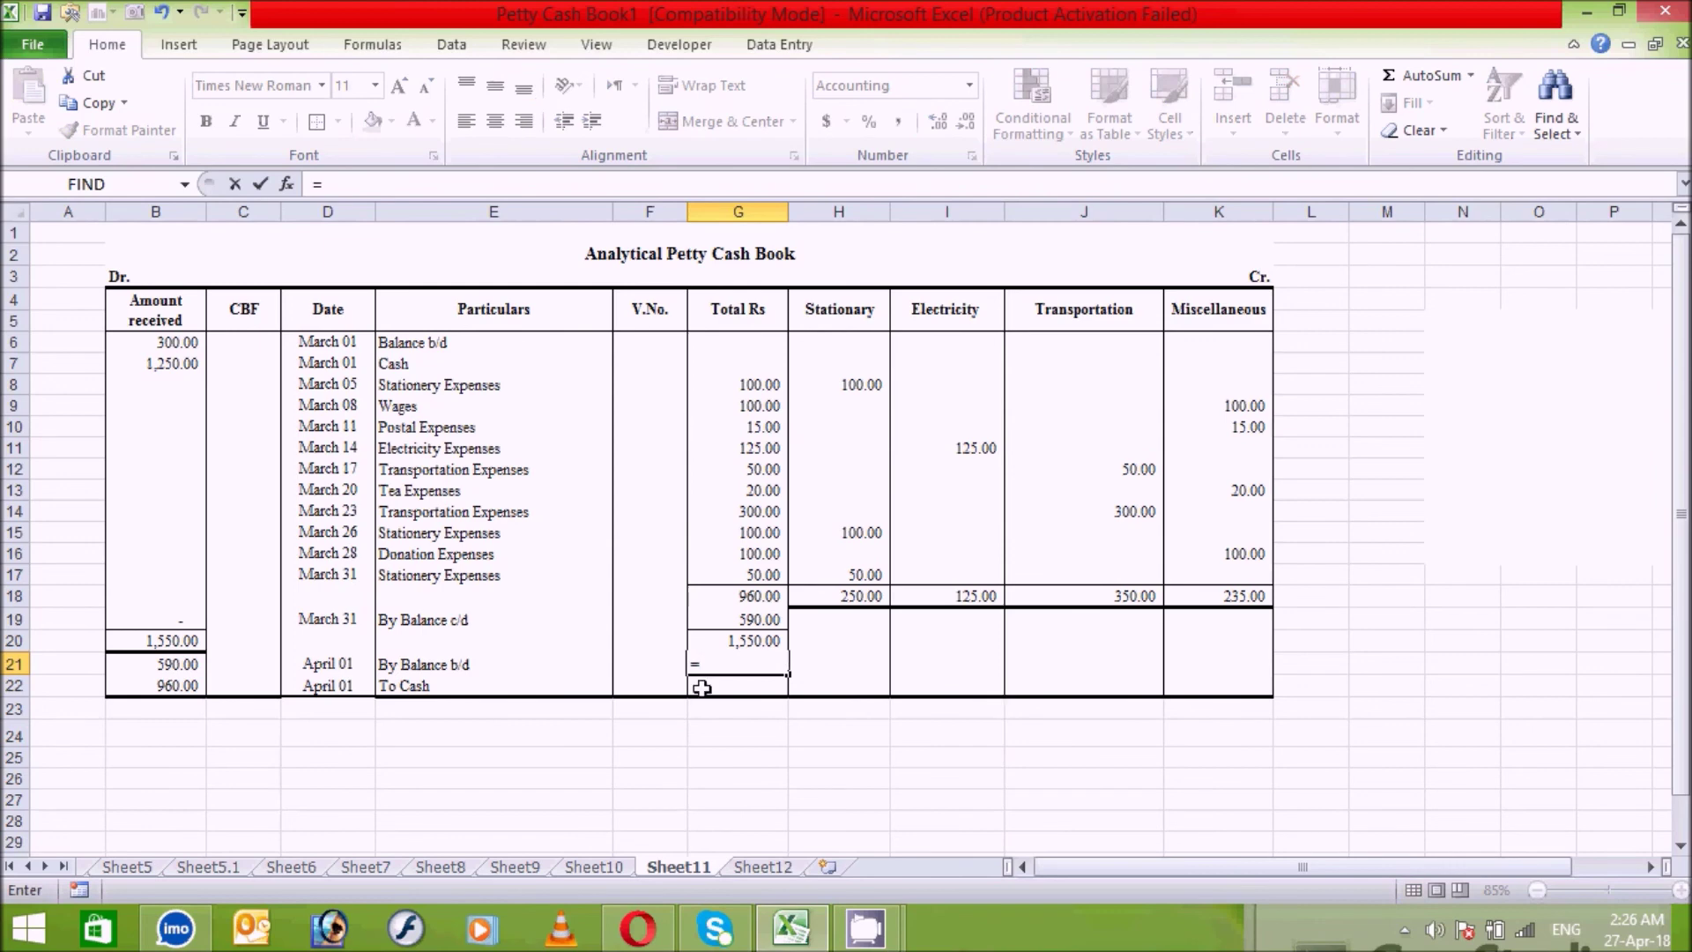
type("if")
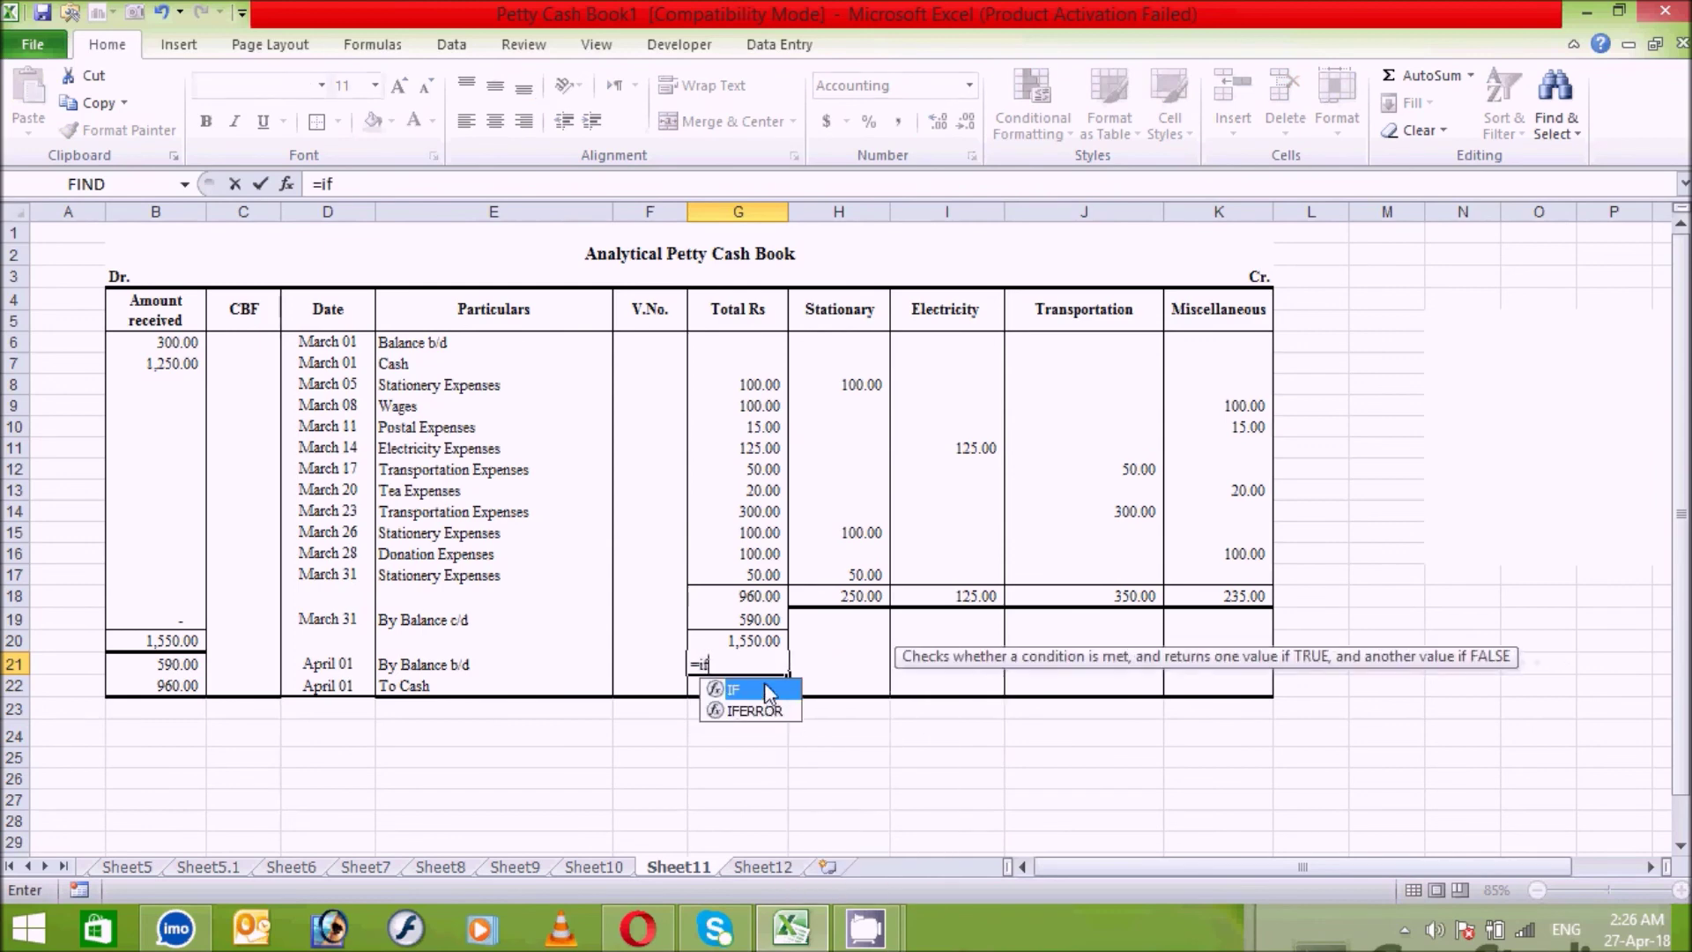
double_click(764, 688)
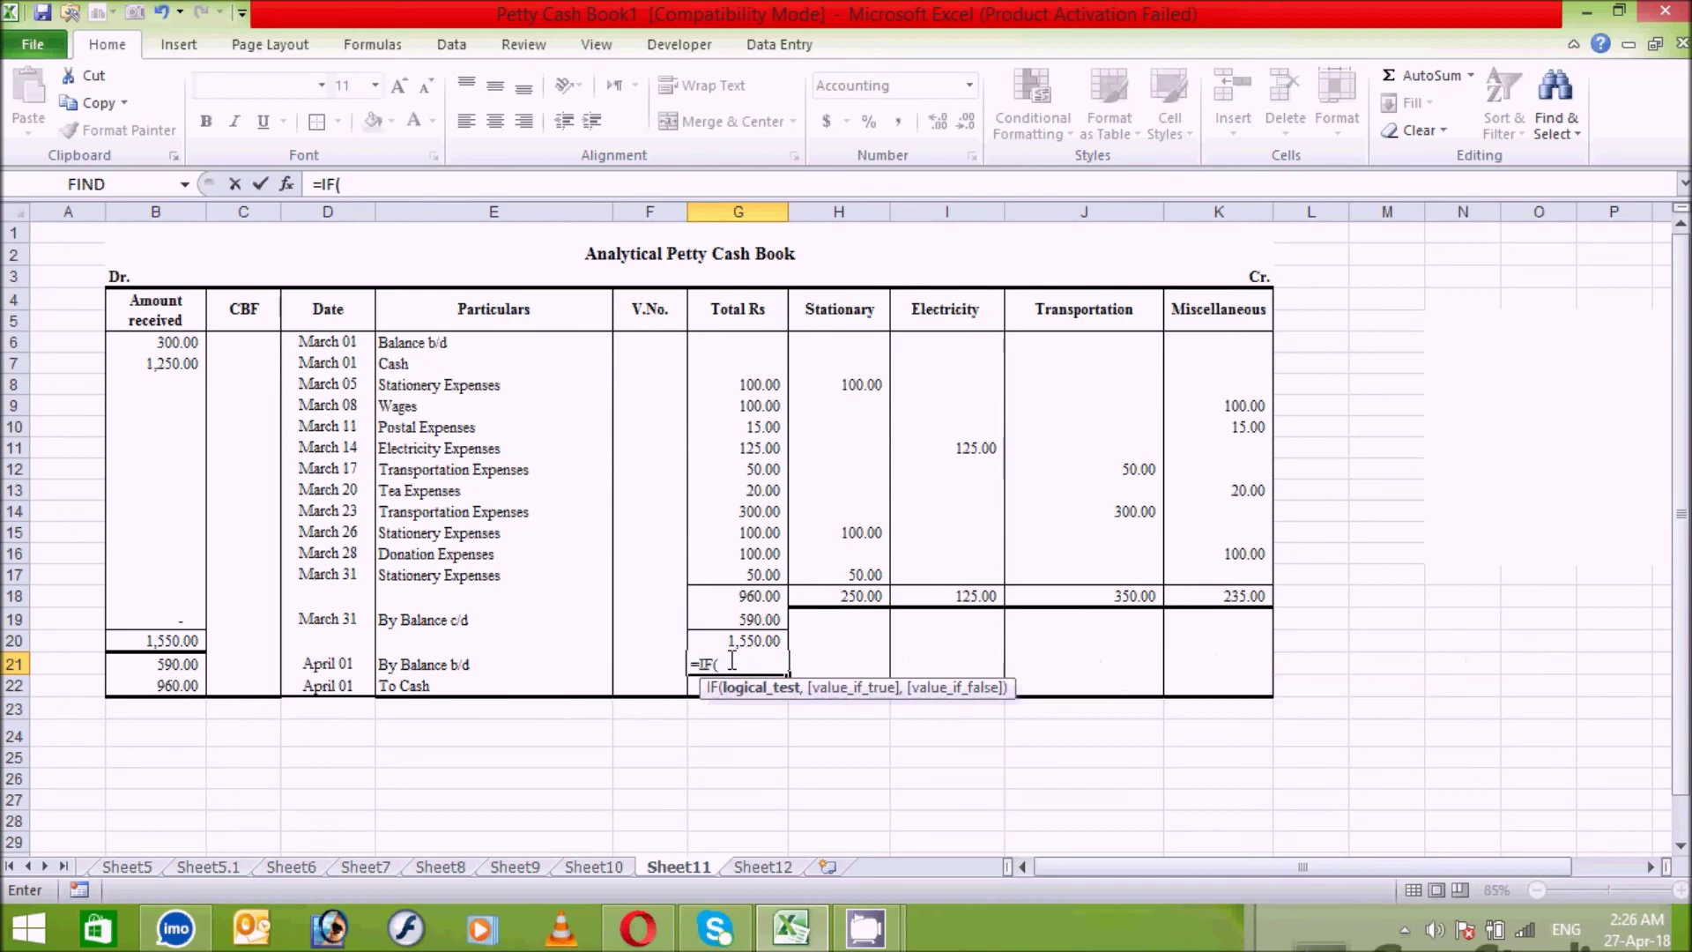
left_click(461, 663)
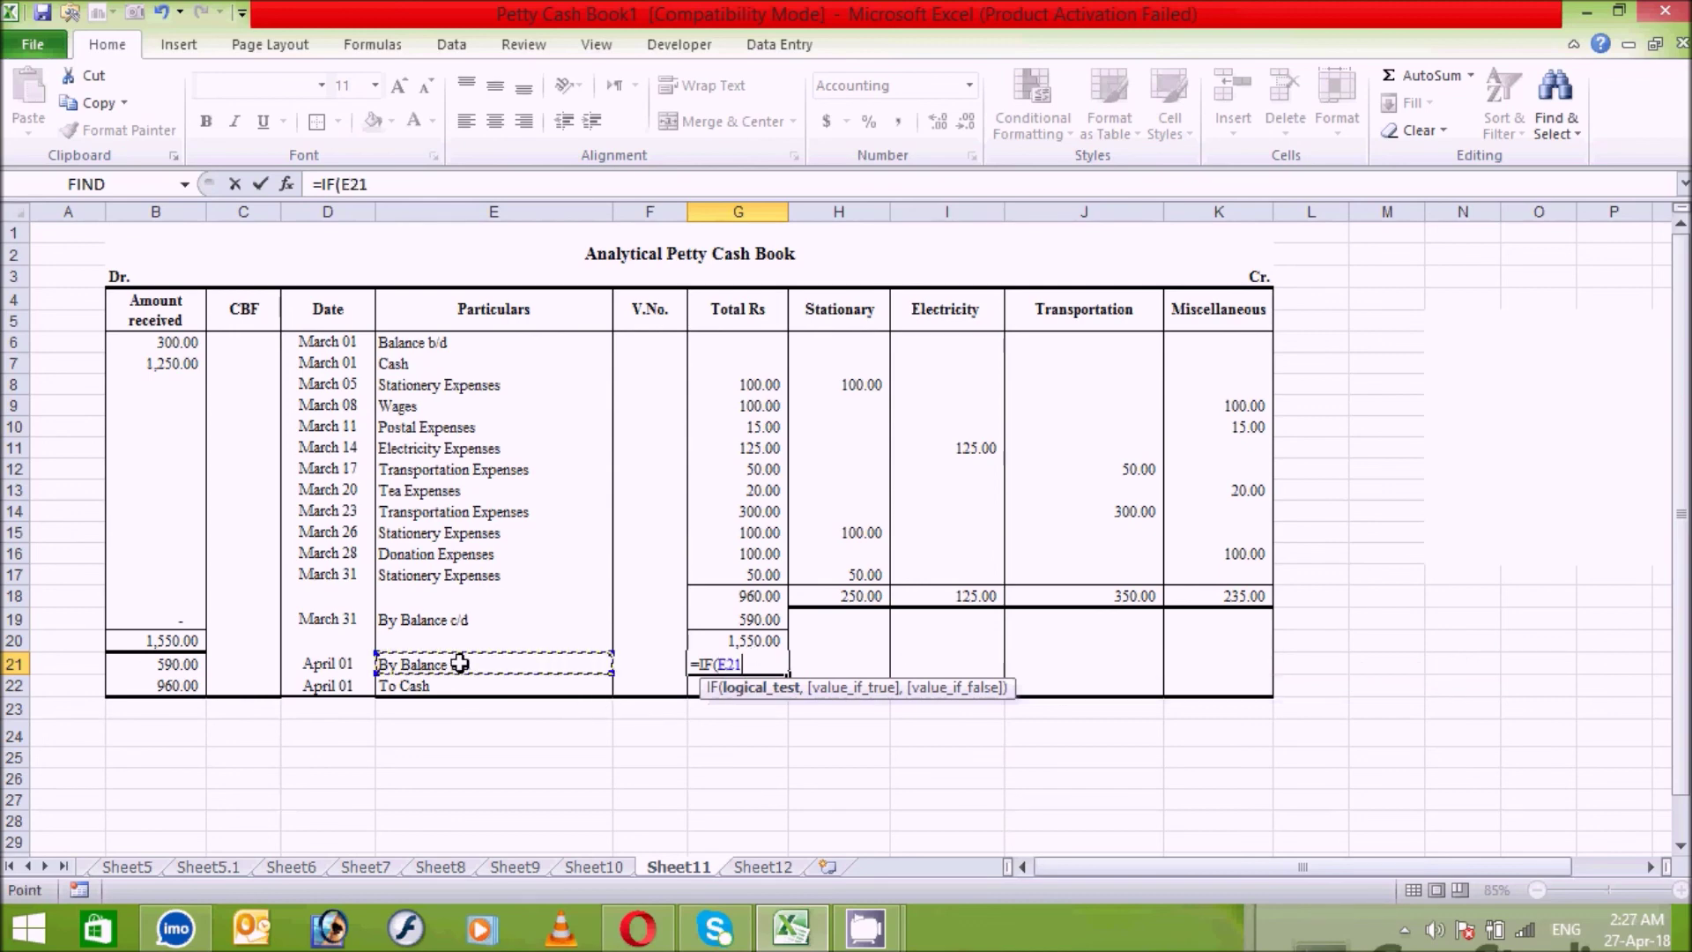
type("=\"By Balance")
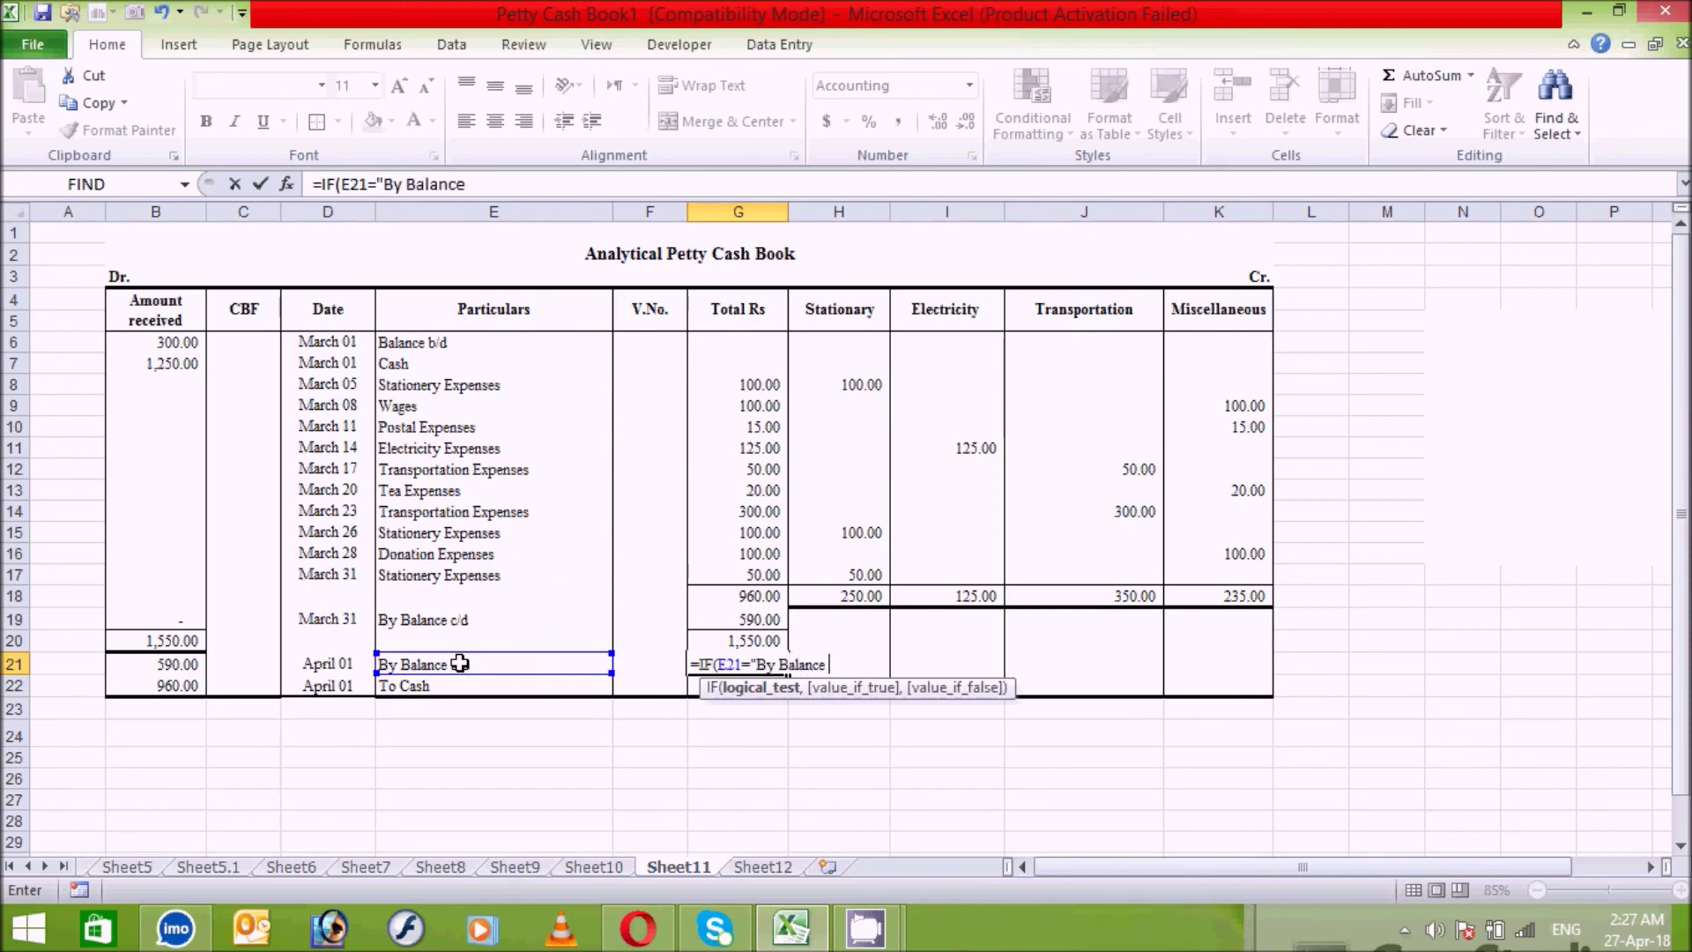
type(" b/d\",")
left_click(176, 620)
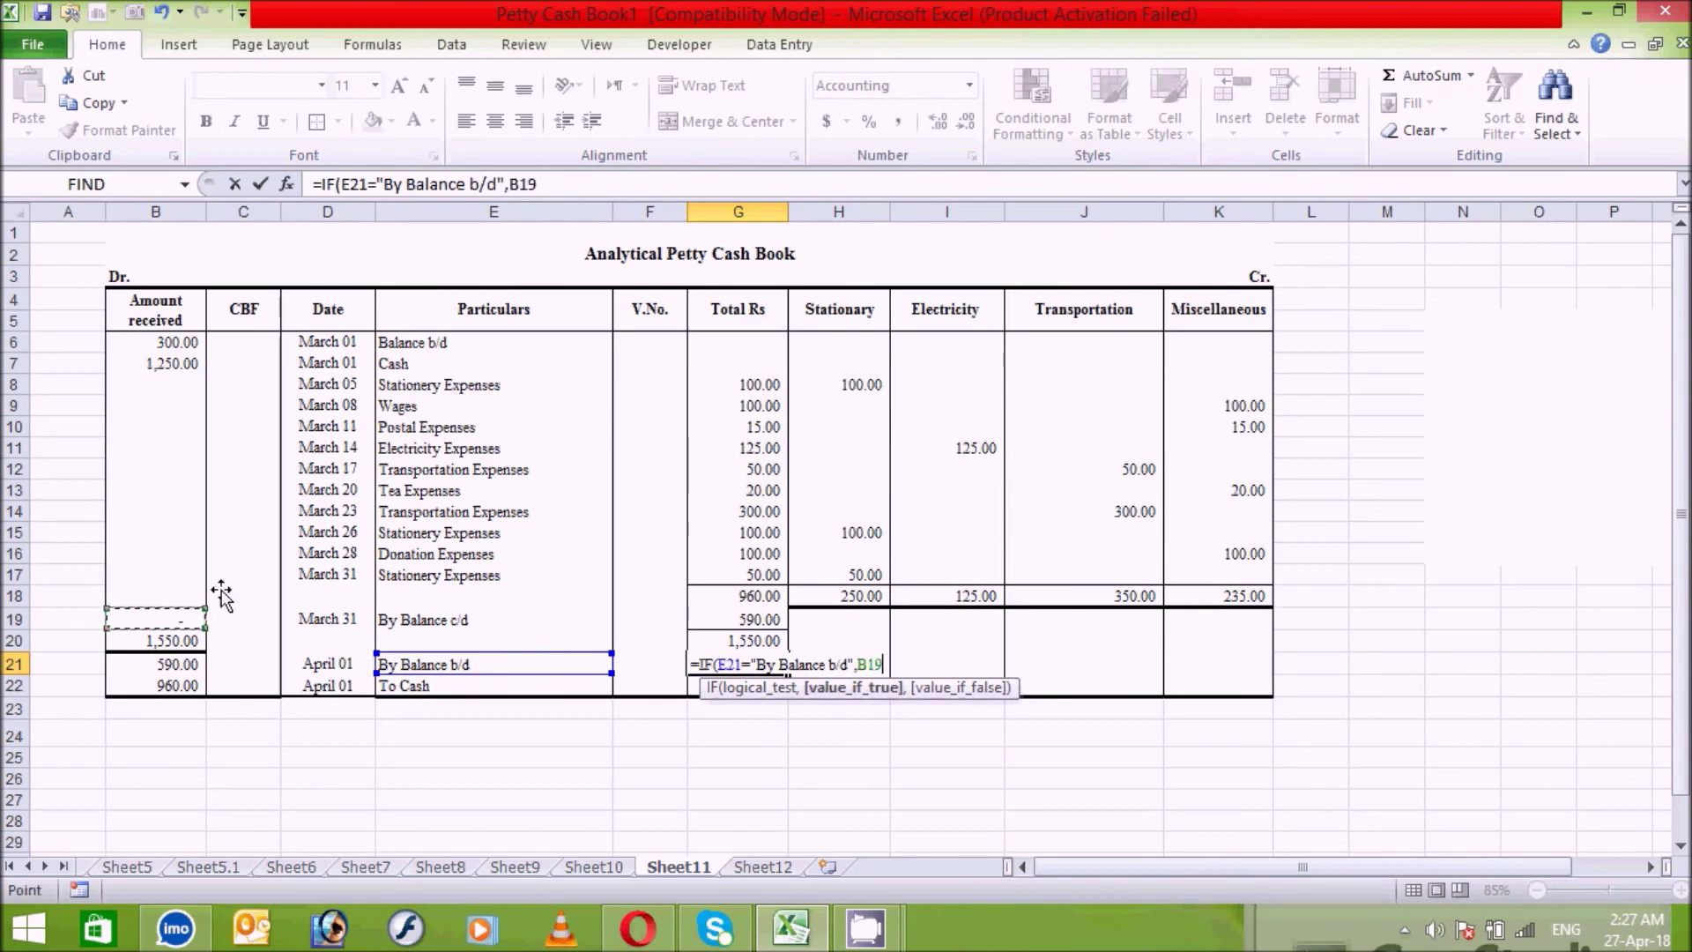
type(",")
type("\"\"")
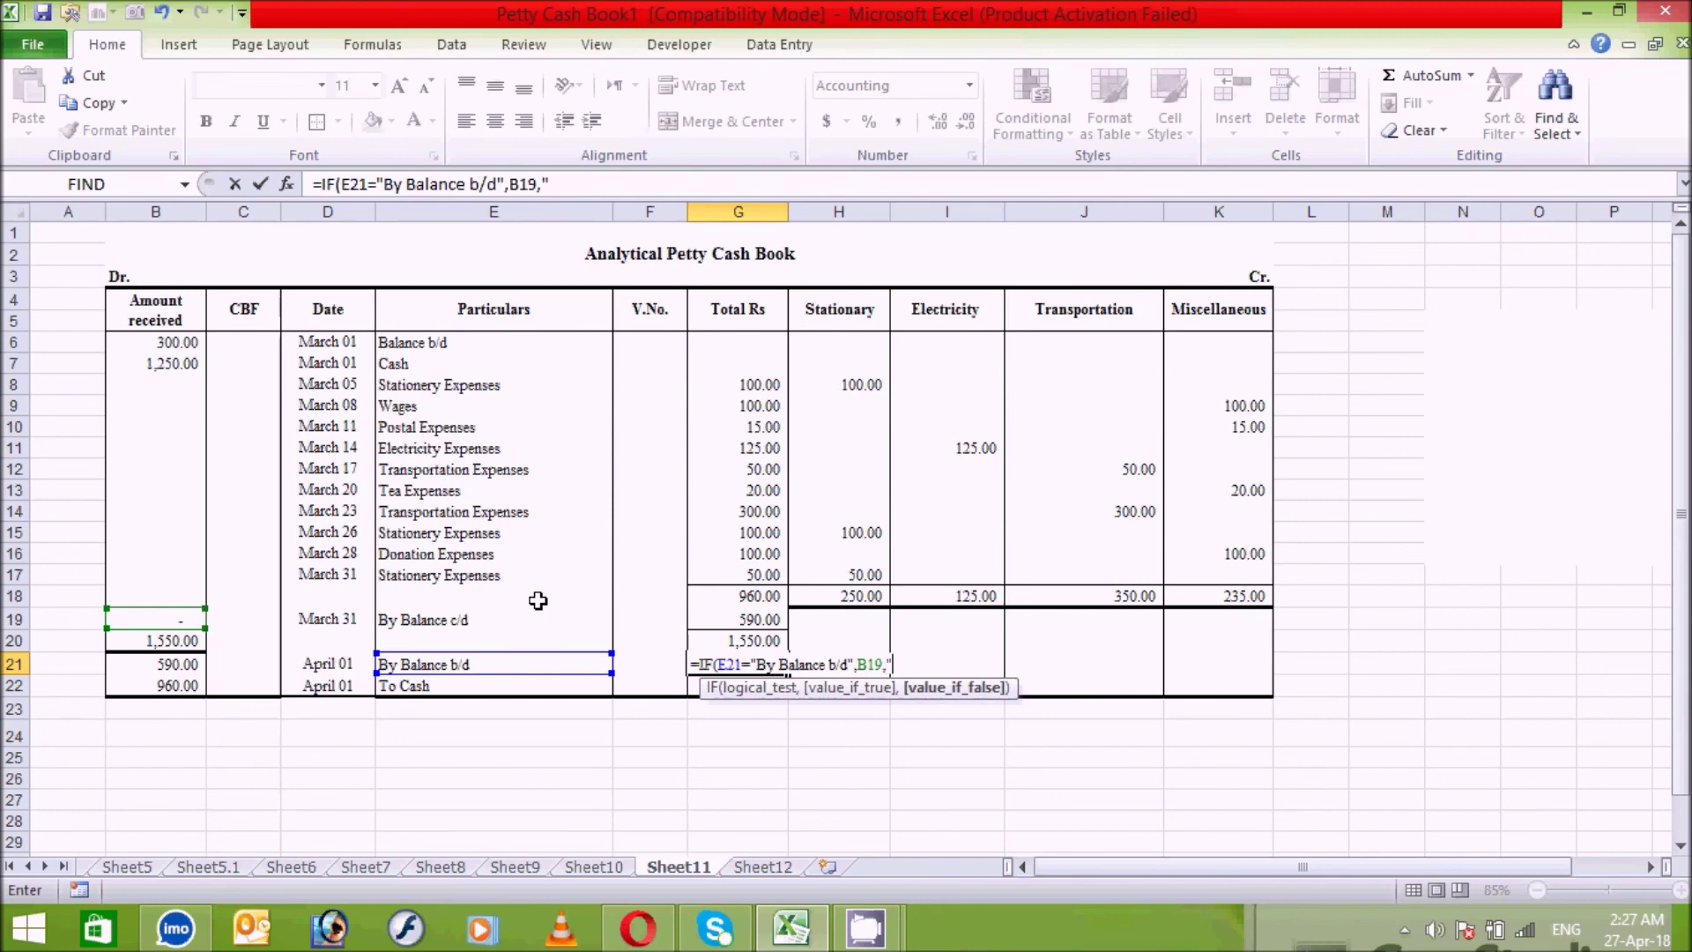
type(")")
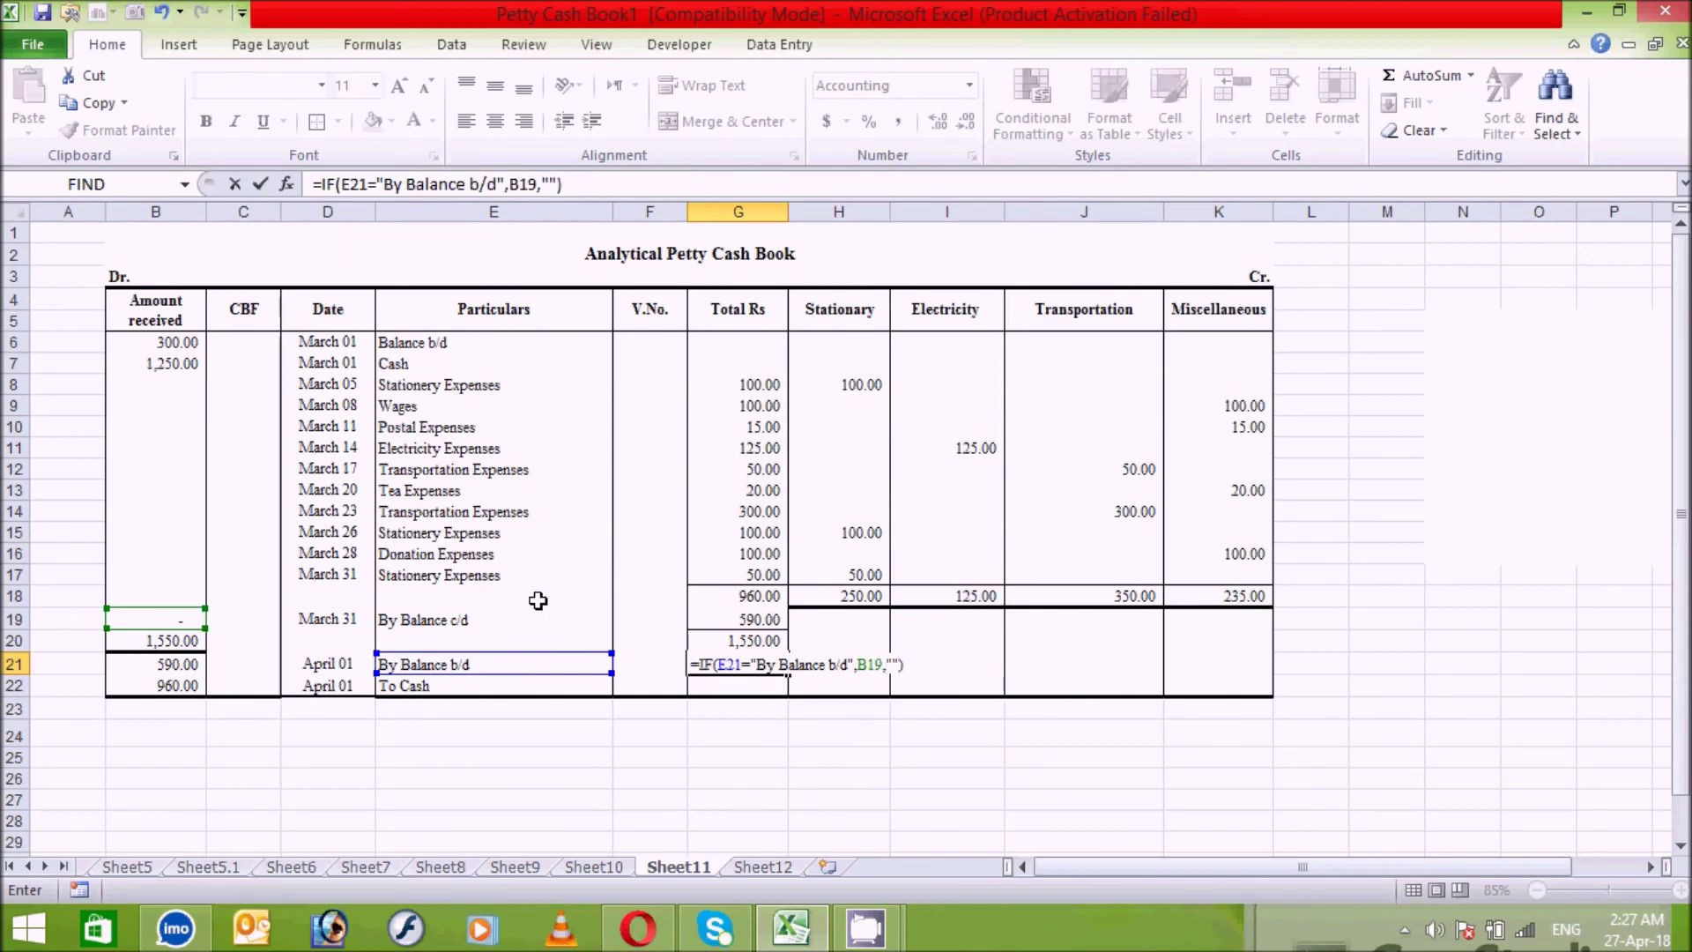
key("Return")
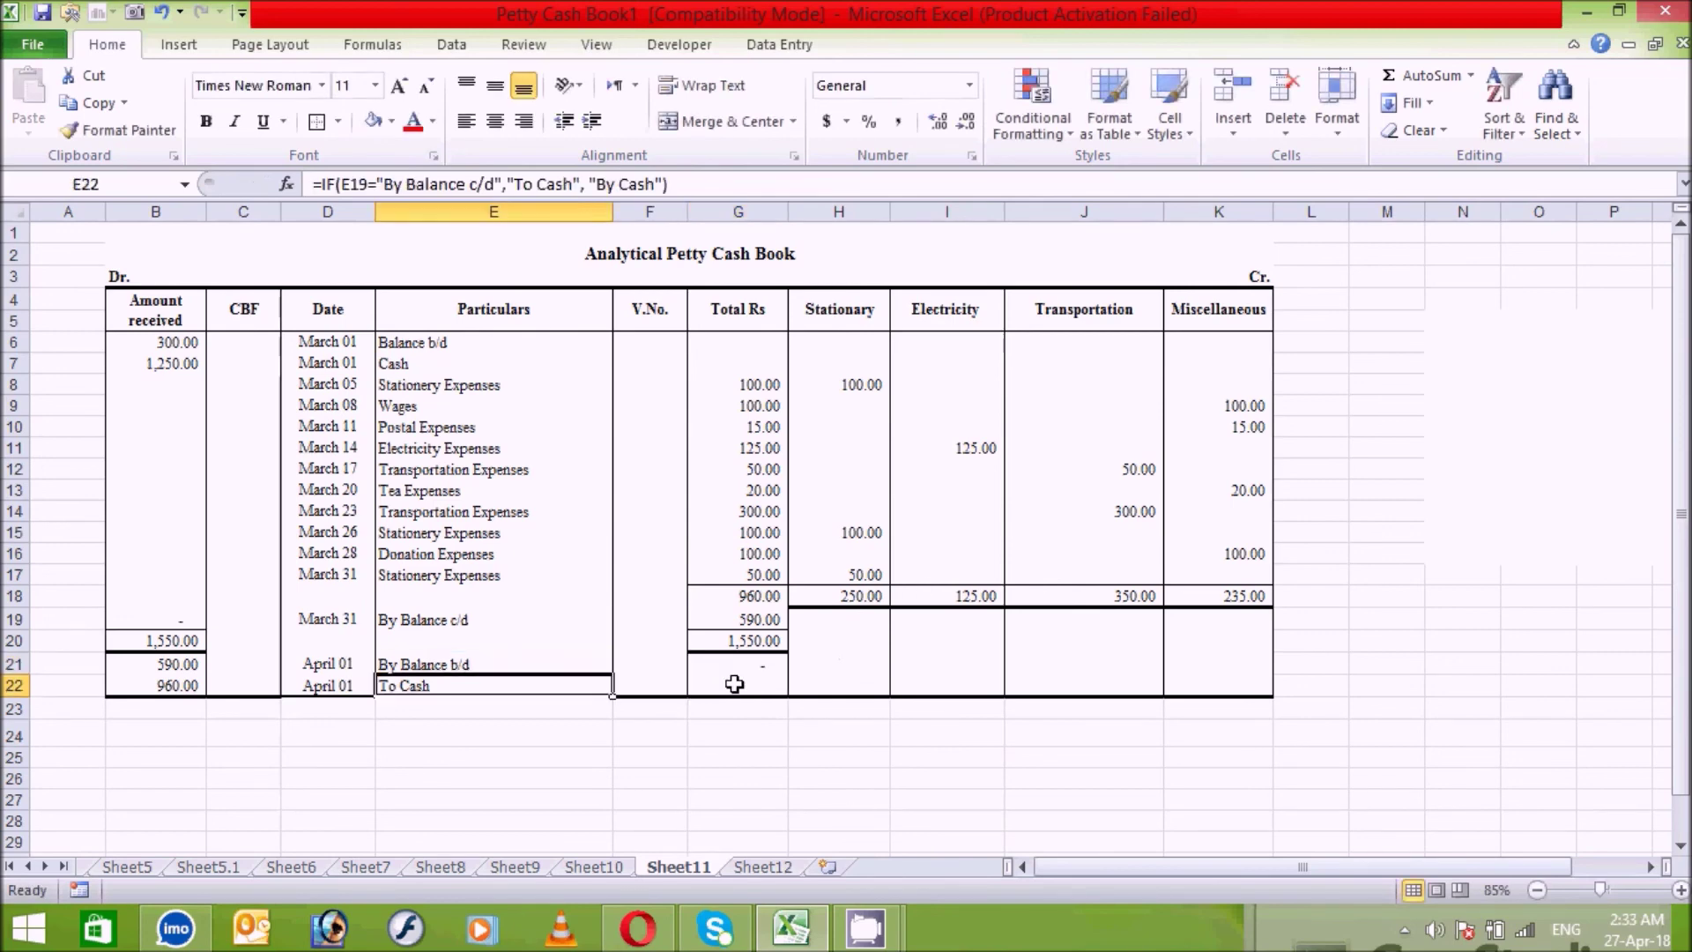
Step: Enter the formula =IF(G21=0,"",G20-G21) in G22 of the Total Rs column
left_click(734, 685)
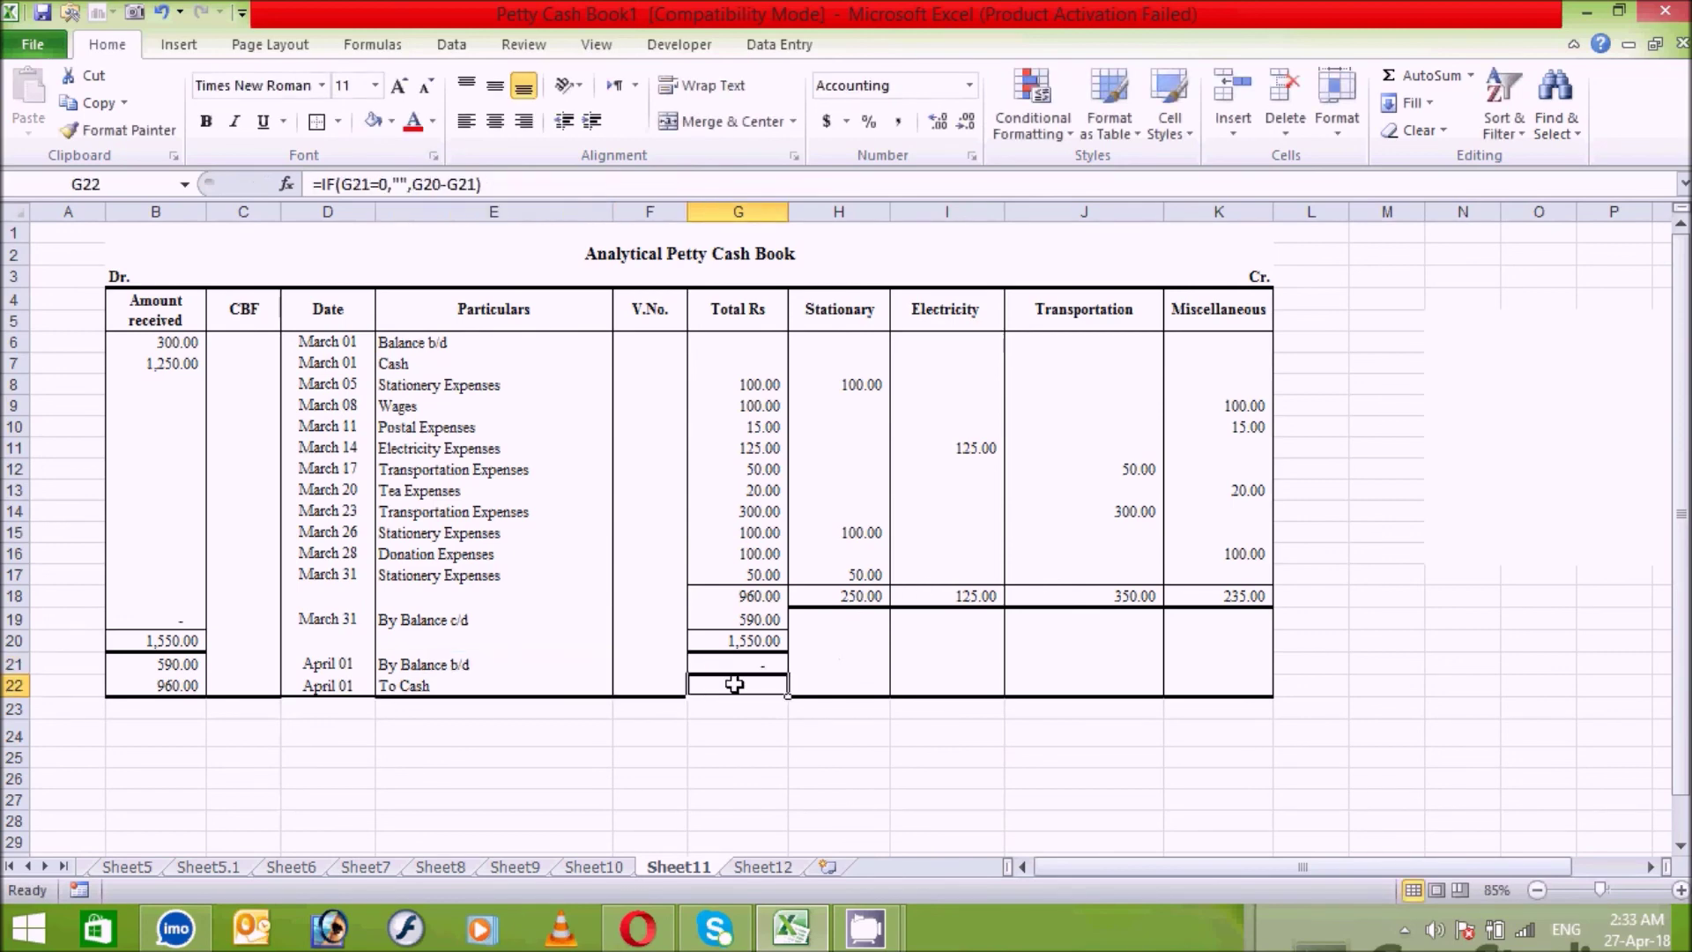
type("=if")
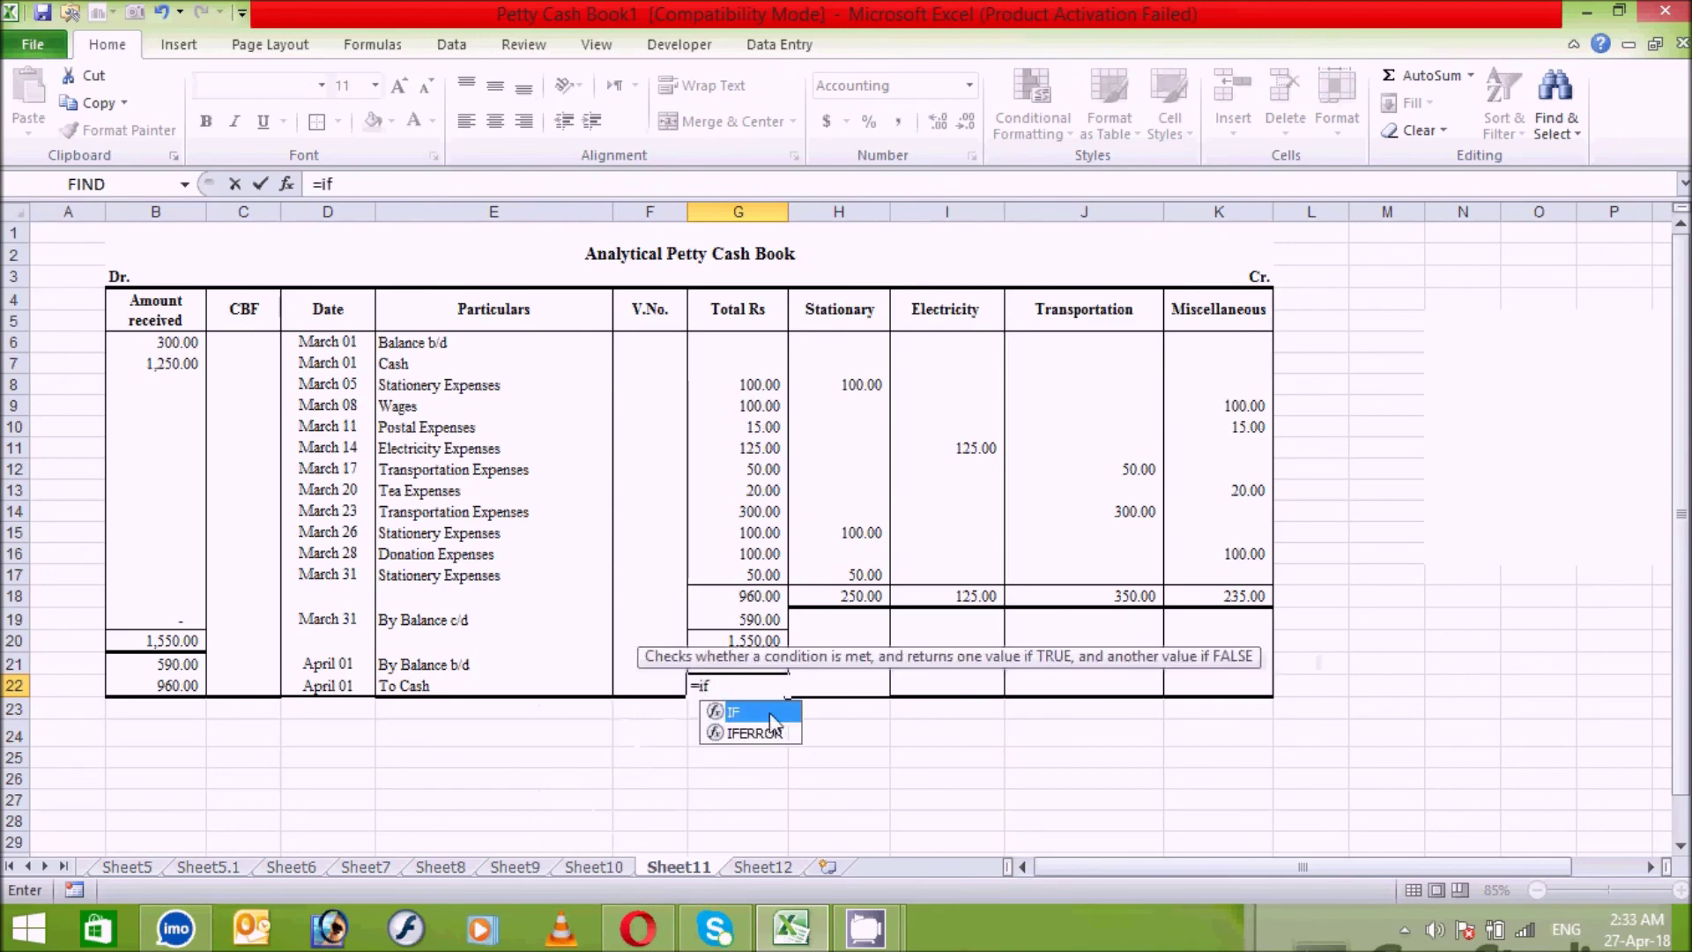
double_click(769, 719)
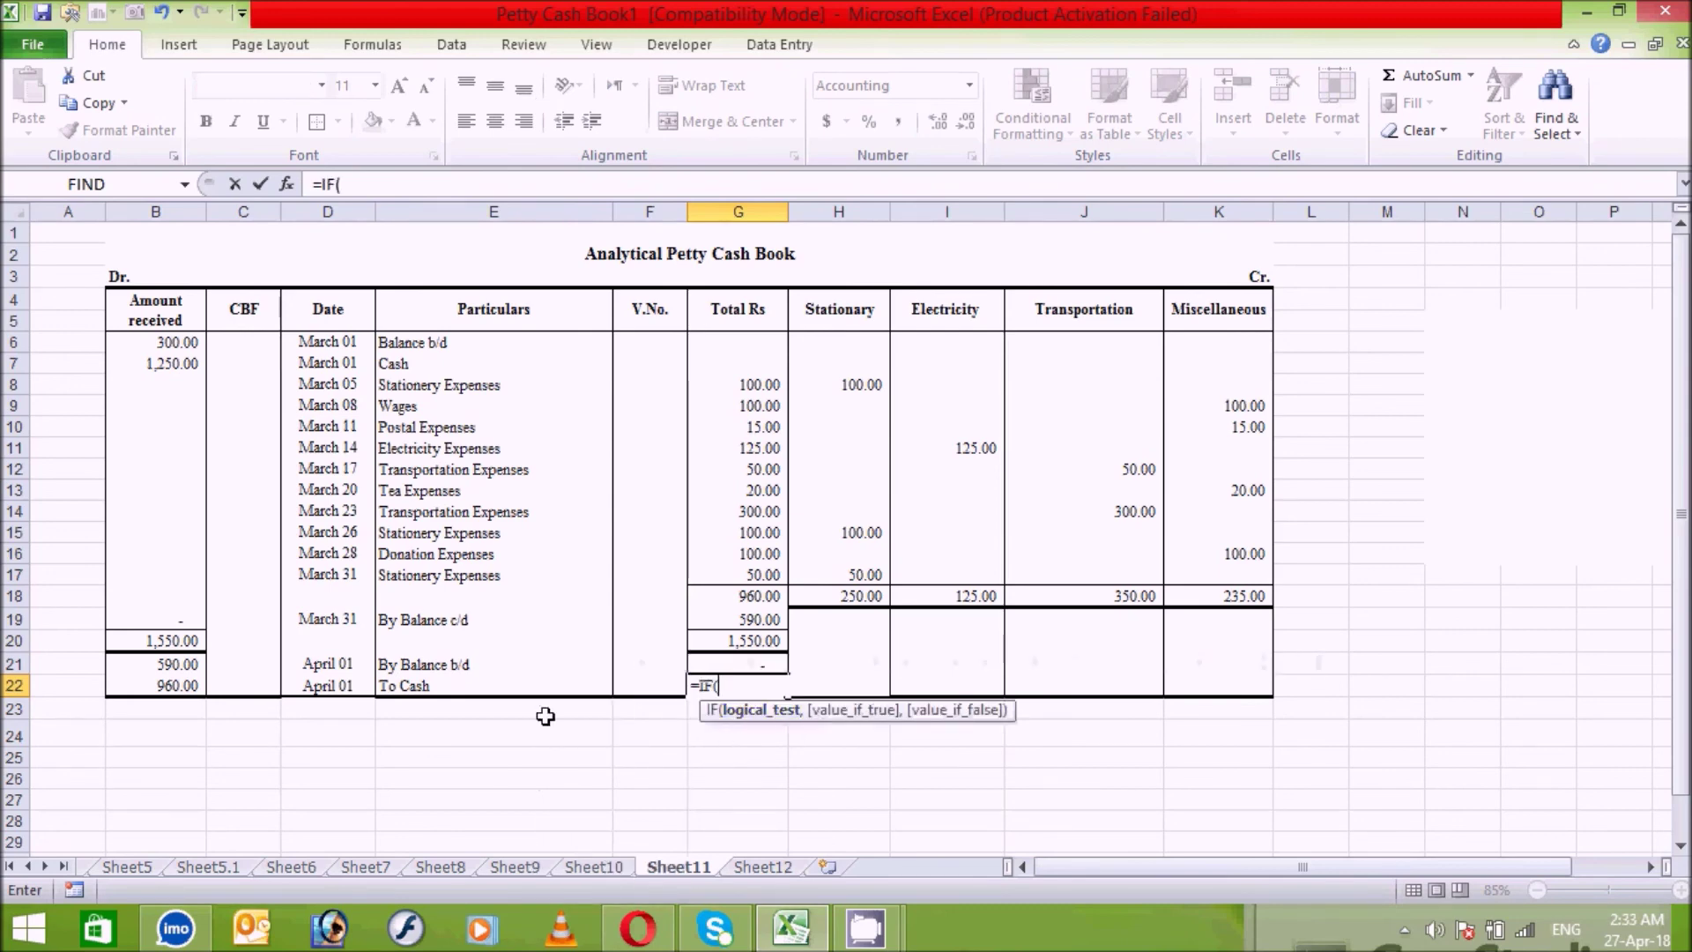
left_click(749, 661)
type("=0,")
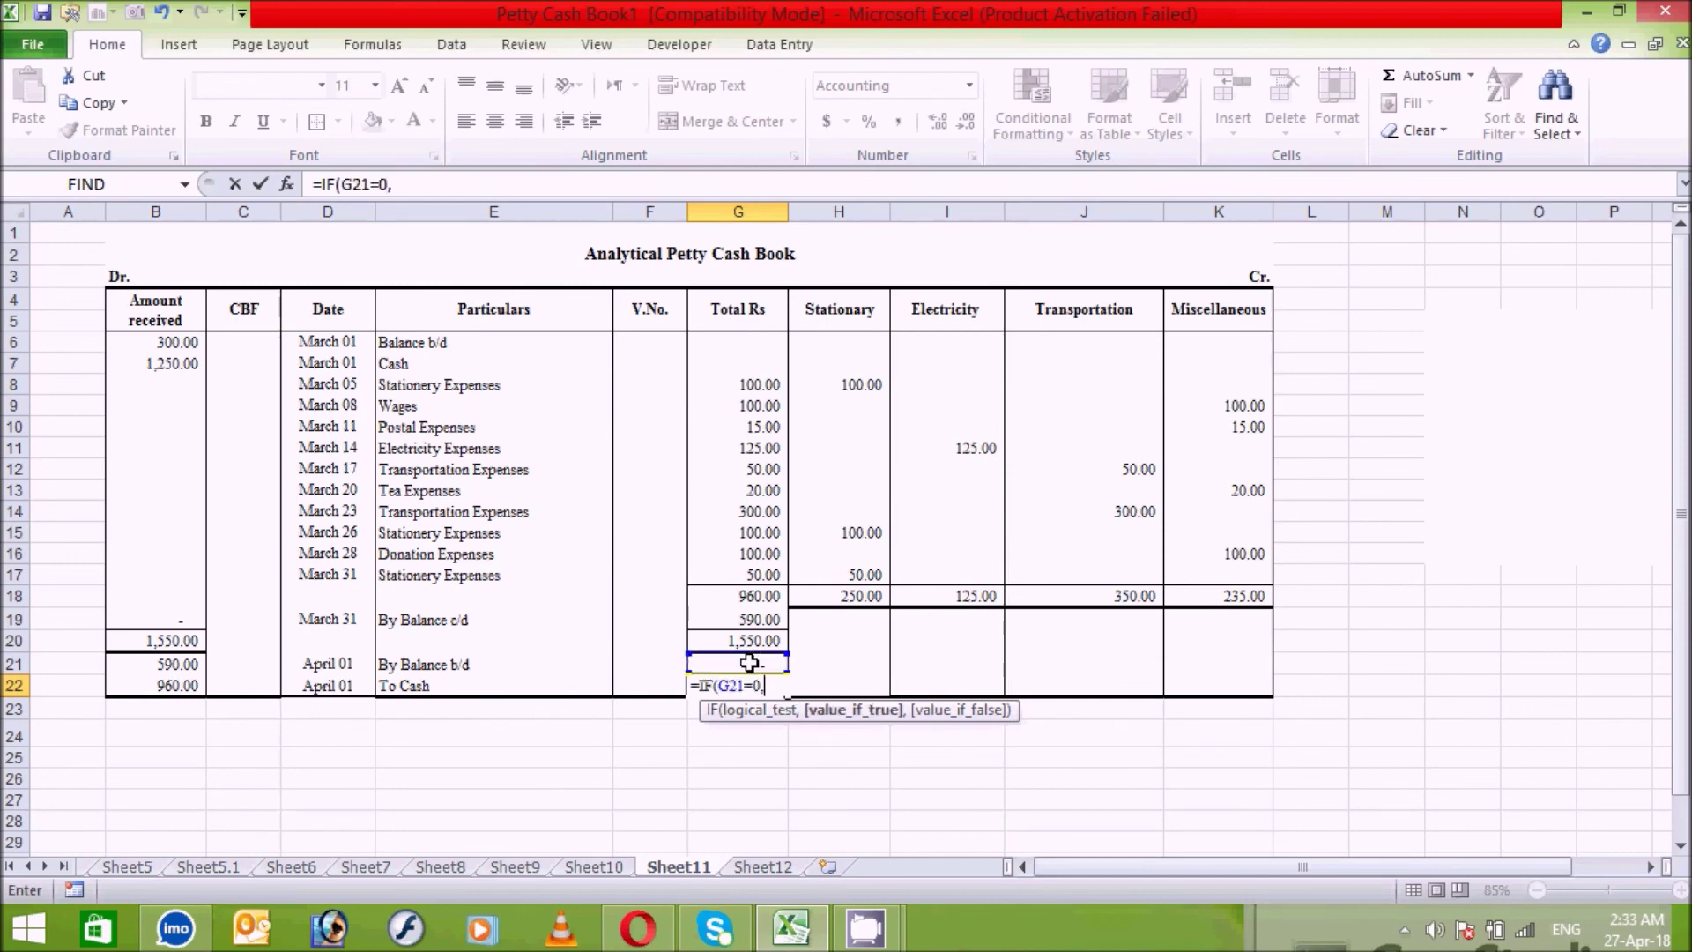
type("\"\",")
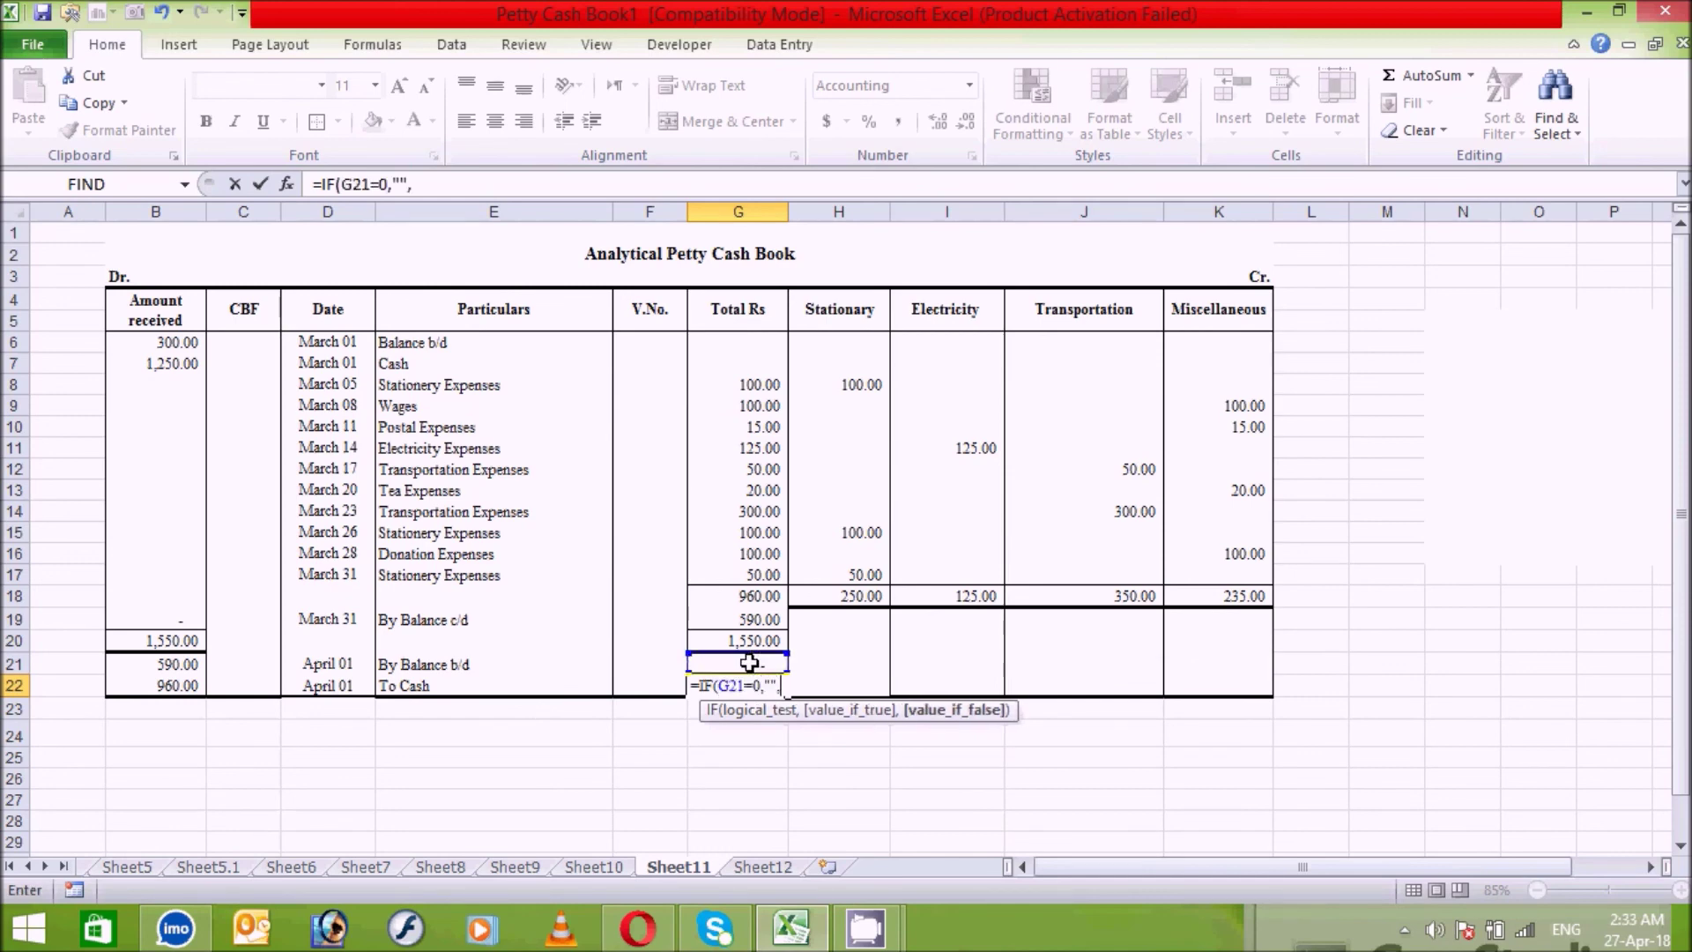
left_click(749, 649)
type("-")
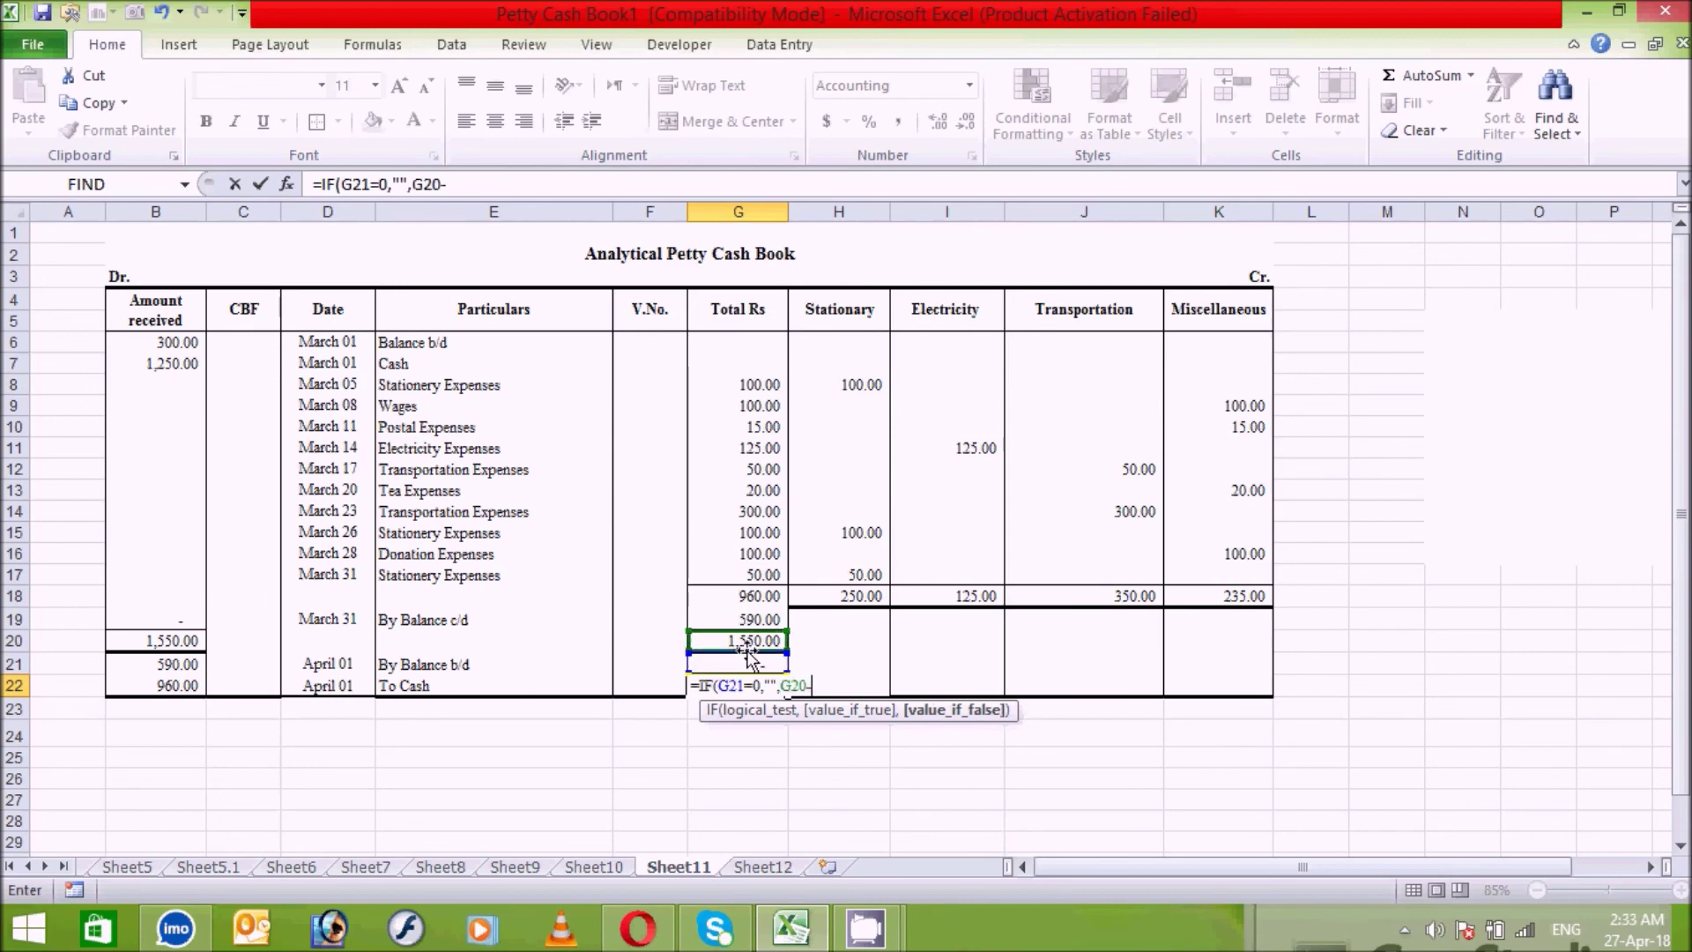
left_click(758, 659)
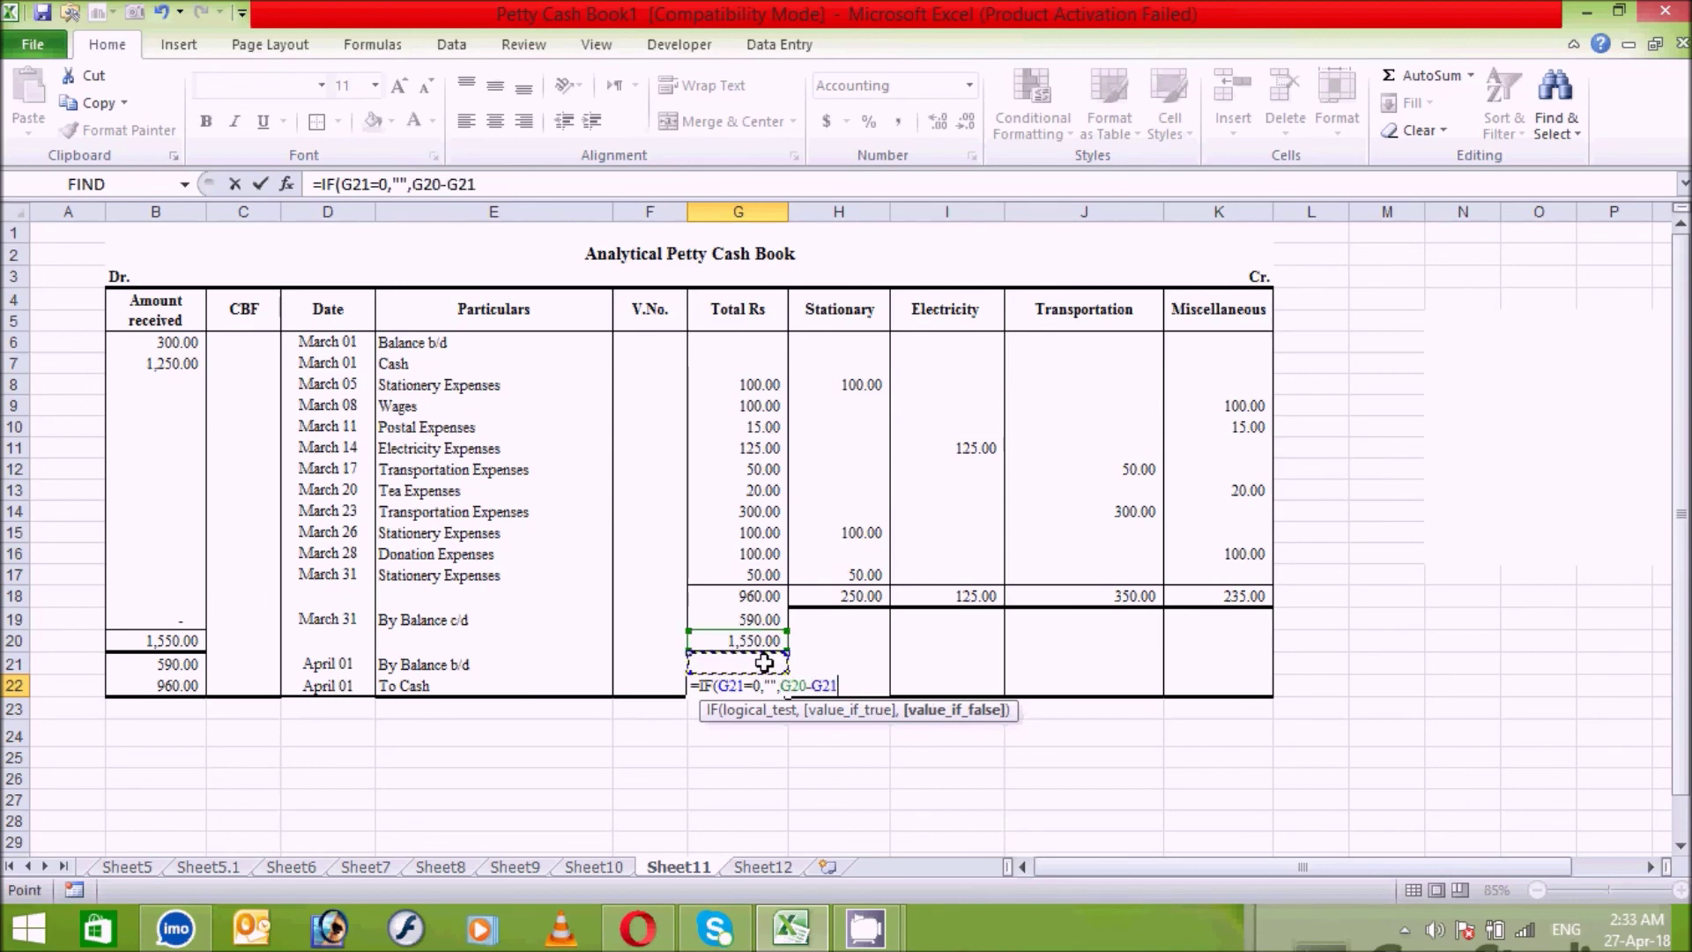
type(")")
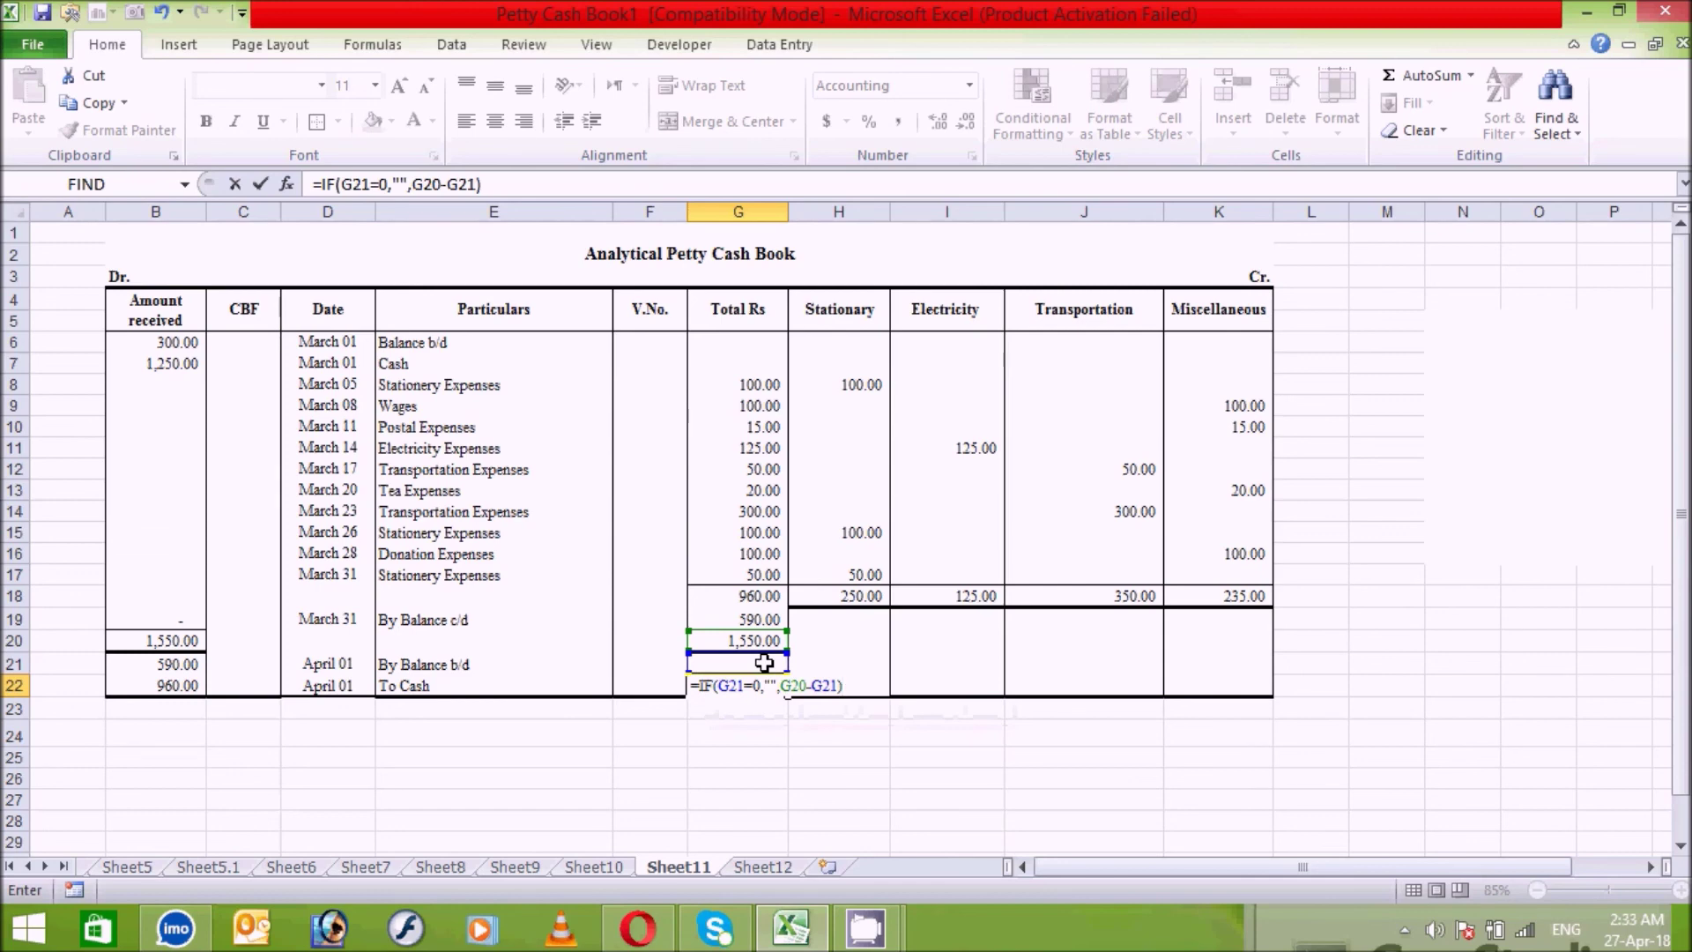
key("Return")
left_click(761, 732)
left_click(936, 758)
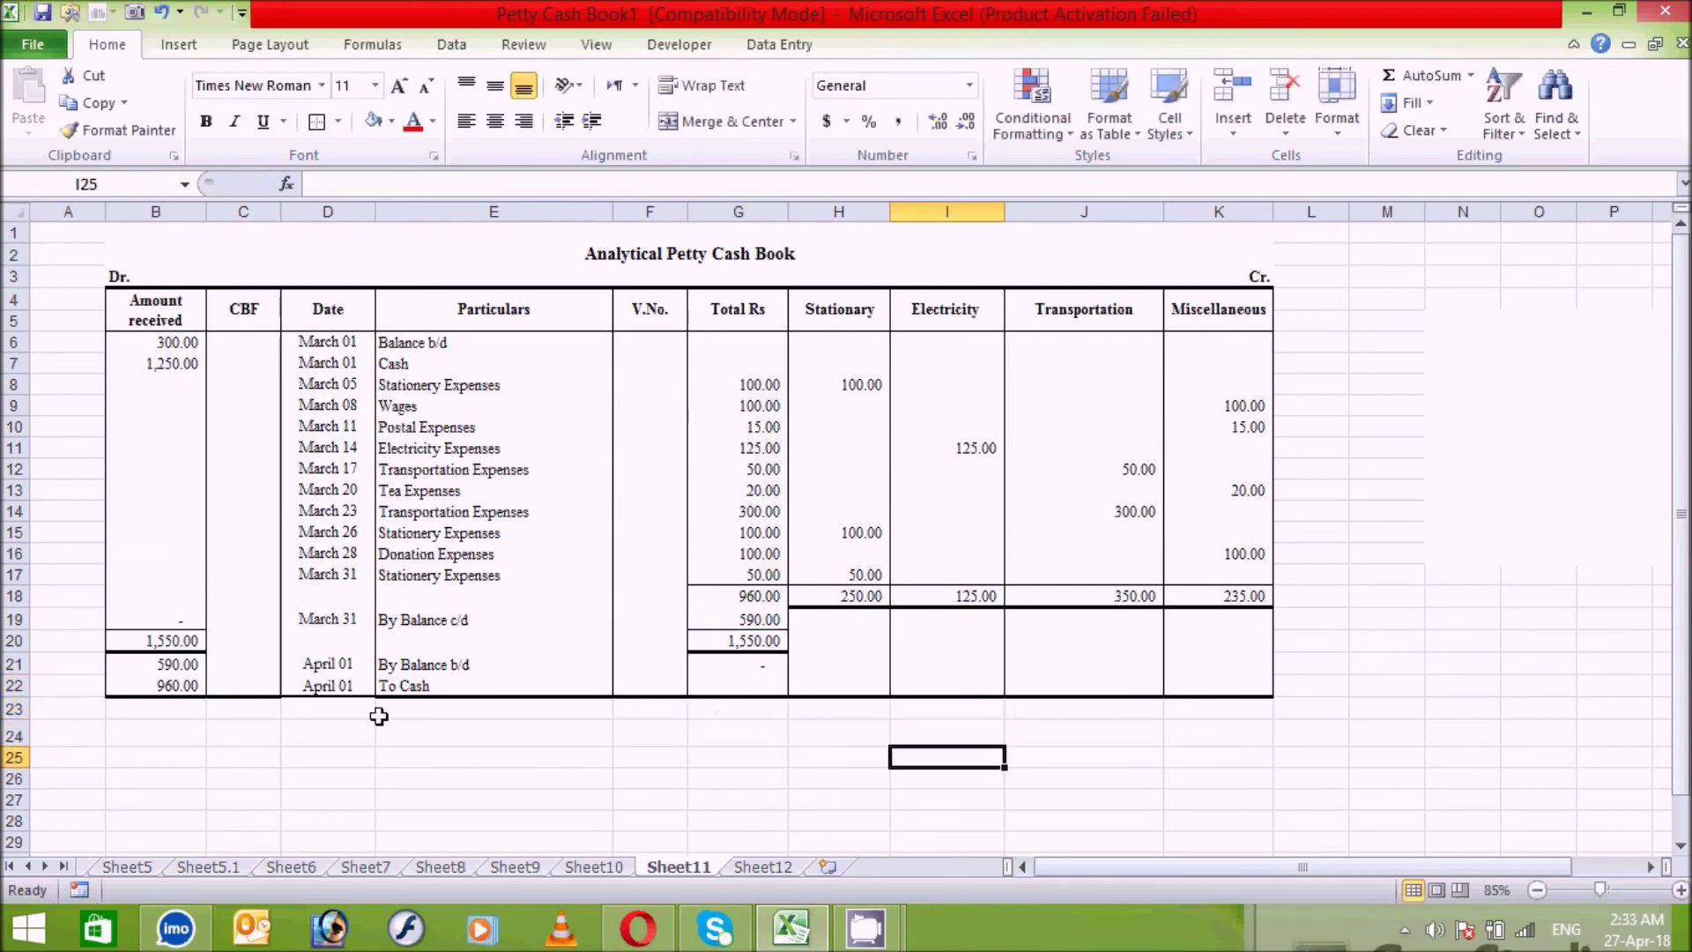
Step: Change the condition in B22 of the Amount received column so the formula reads =IF(B21=0,"",B20-B21)
left_click(185, 687)
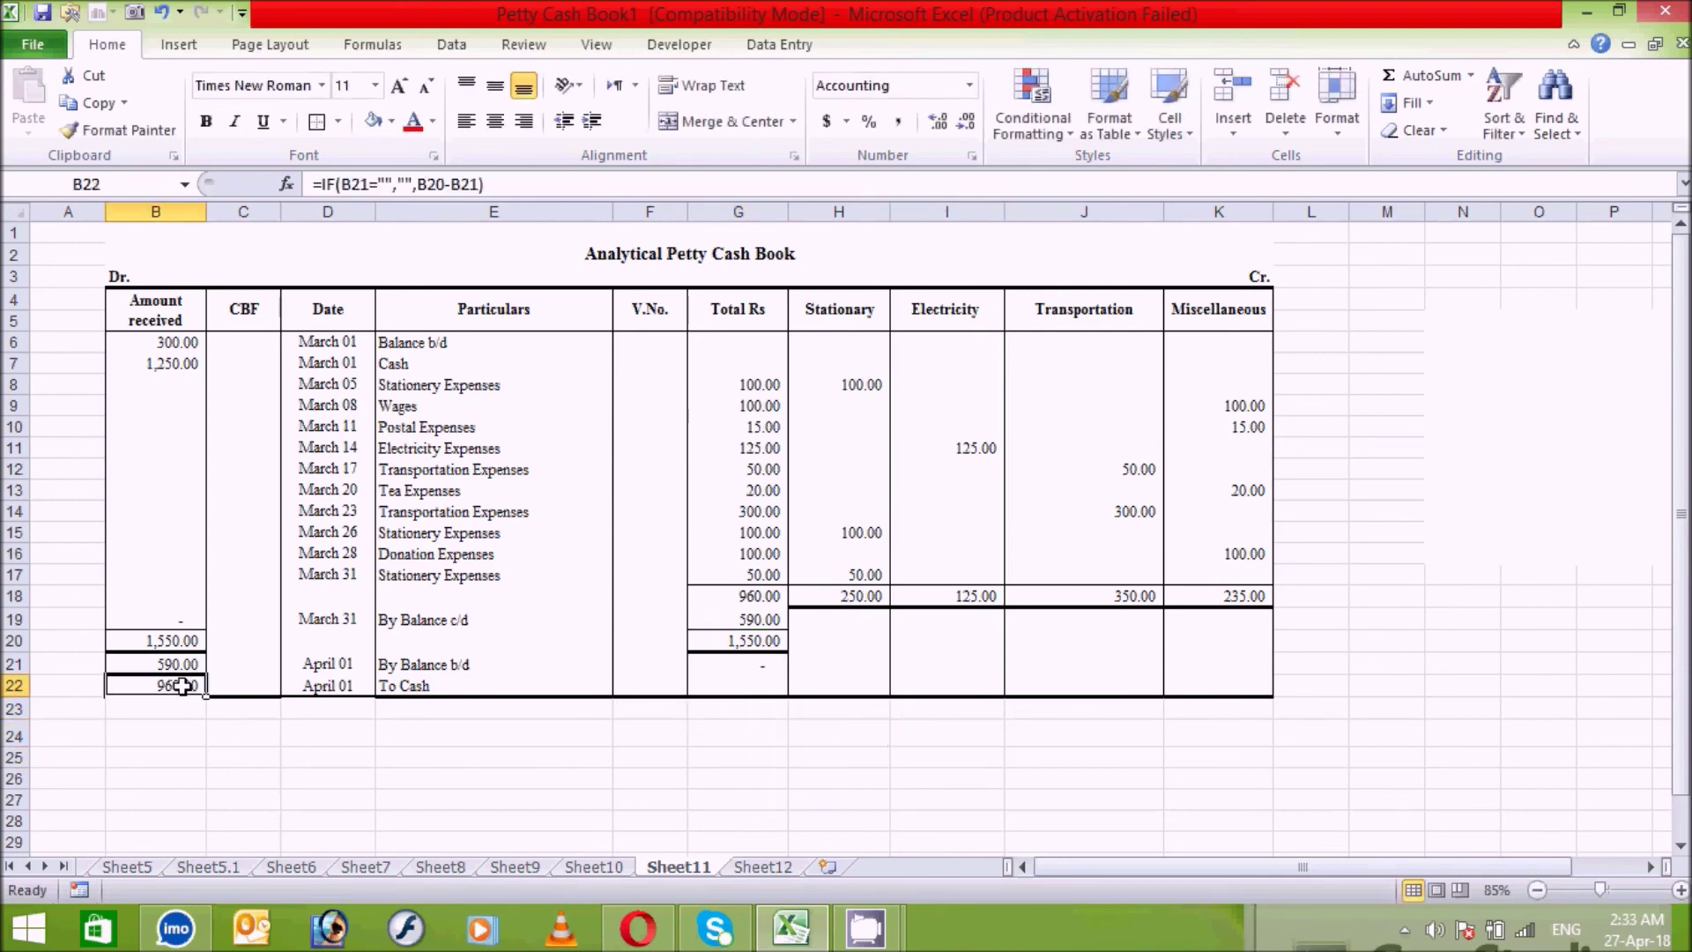
left_click(393, 184)
key("BackSpace")
type("0")
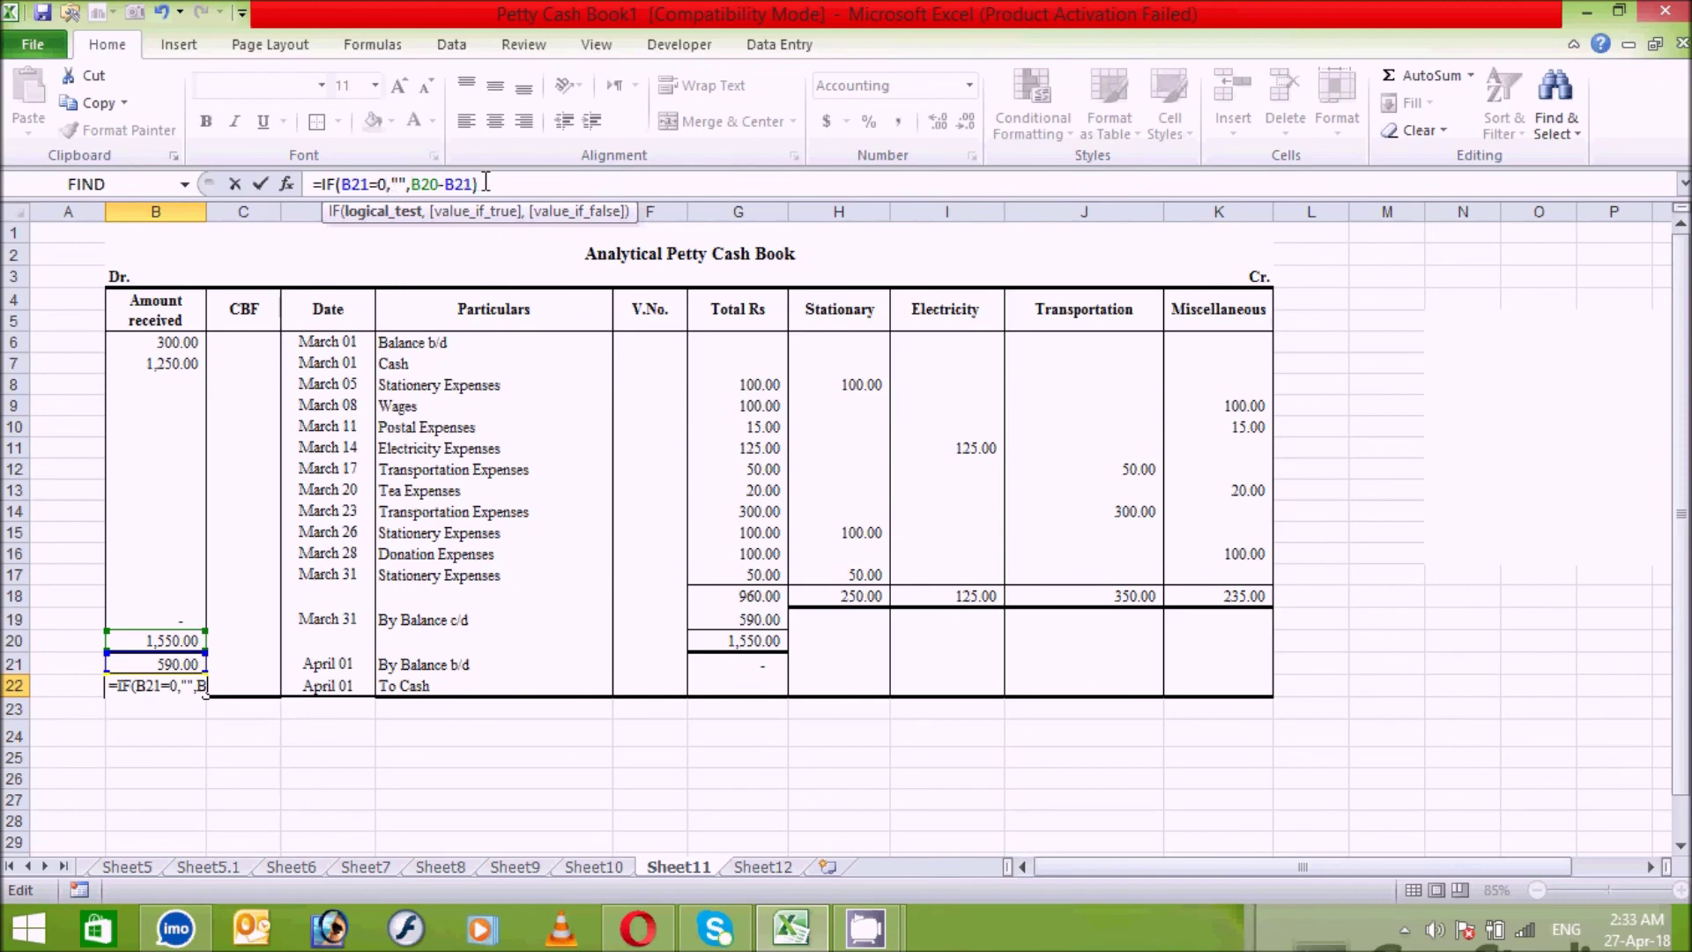
key("Return")
left_click(785, 755)
left_click(1054, 760)
left_click(1279, 763)
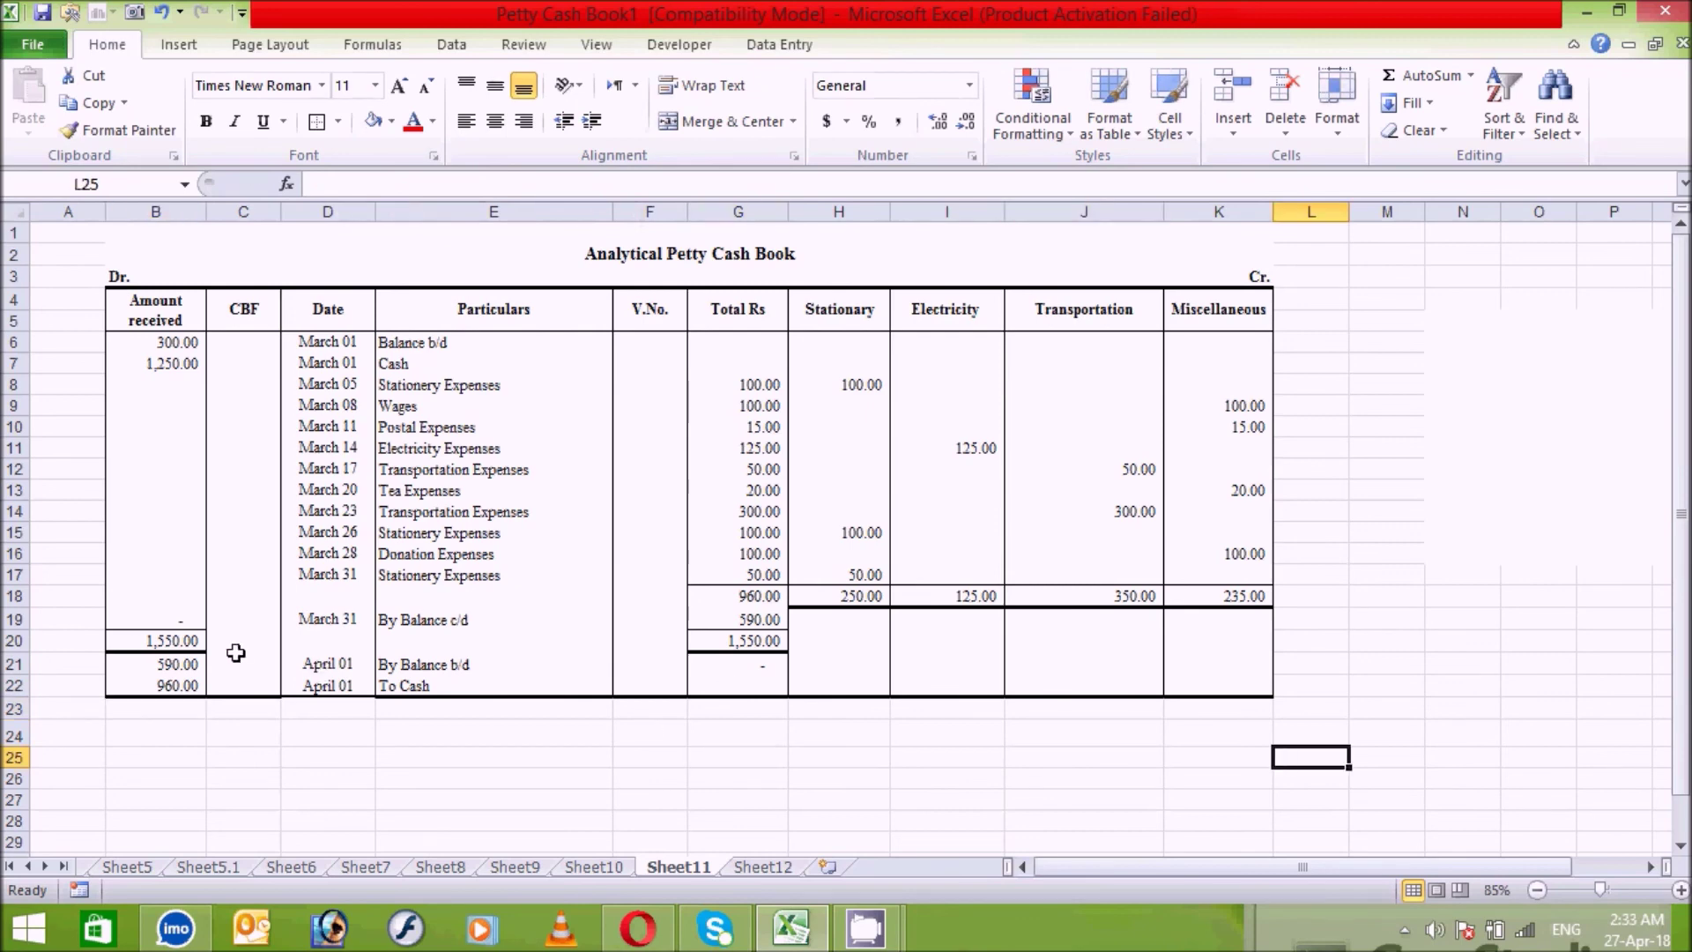
left_click(178, 664)
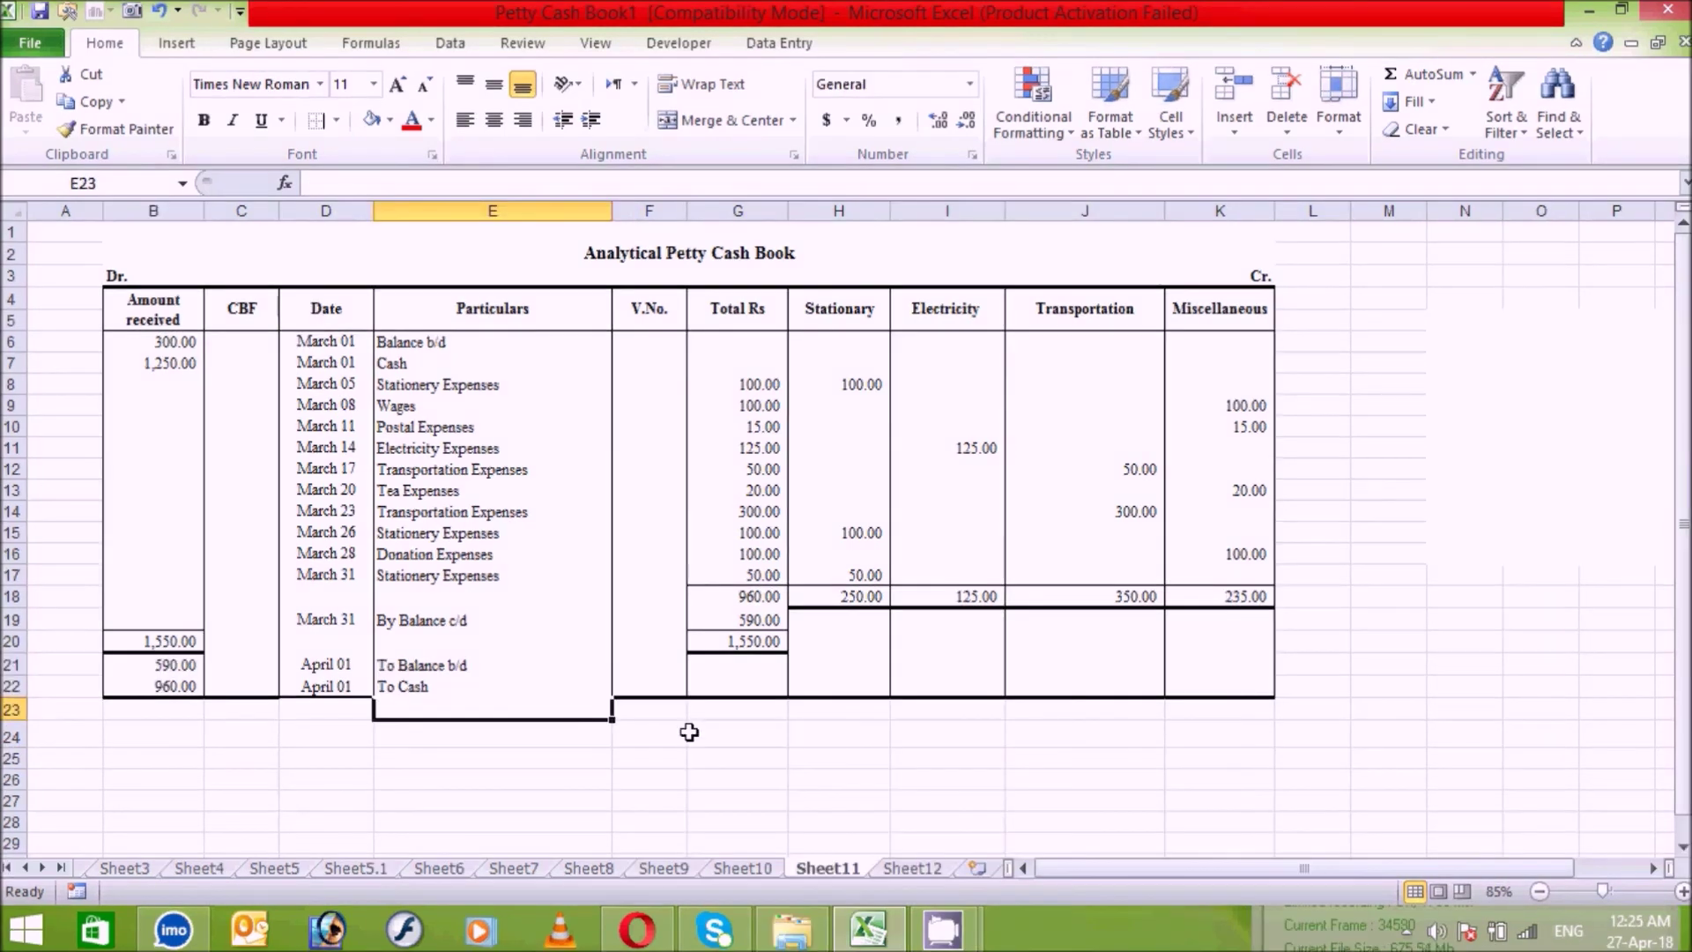
left_click(708, 754)
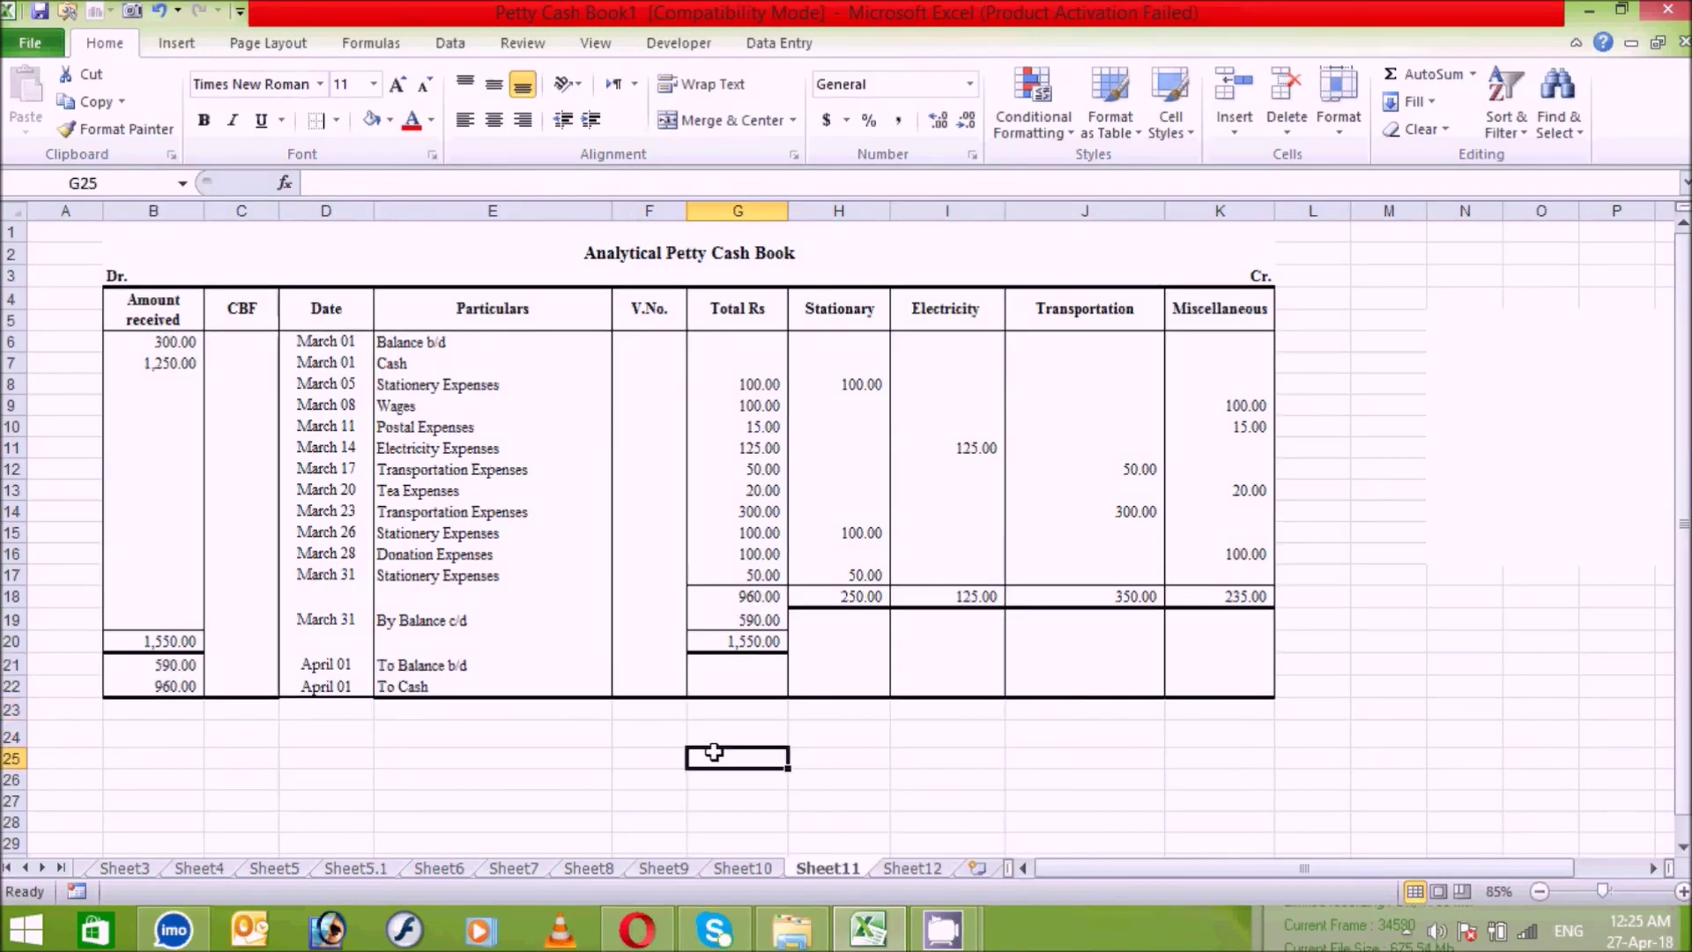
left_click(932, 754)
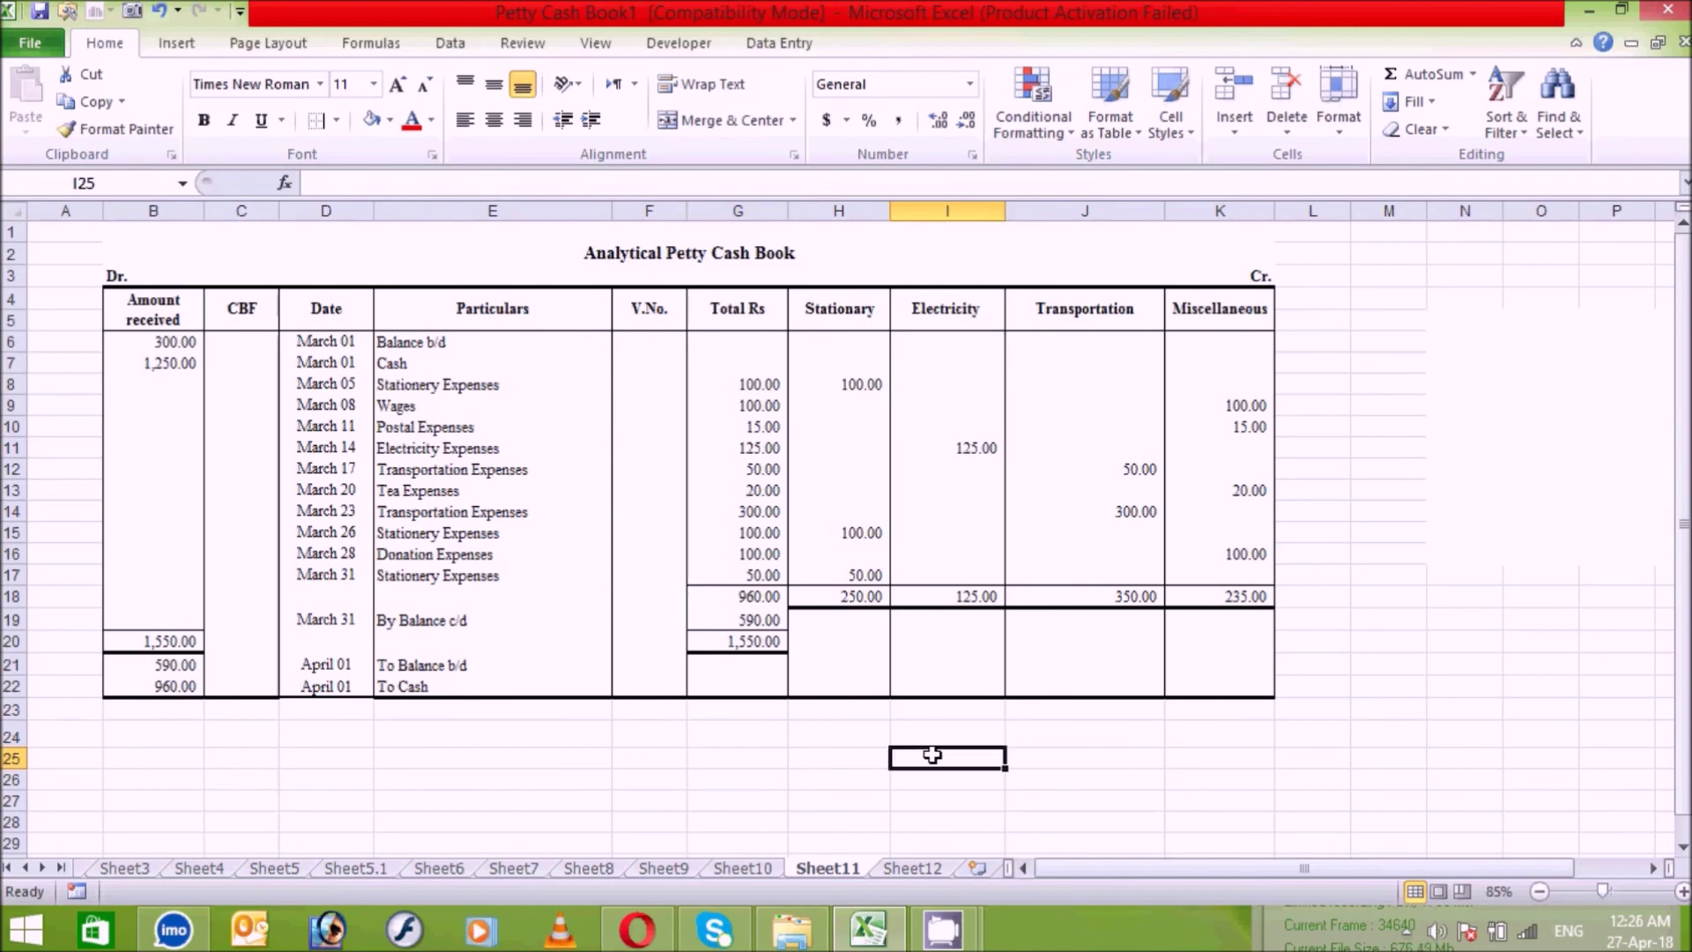